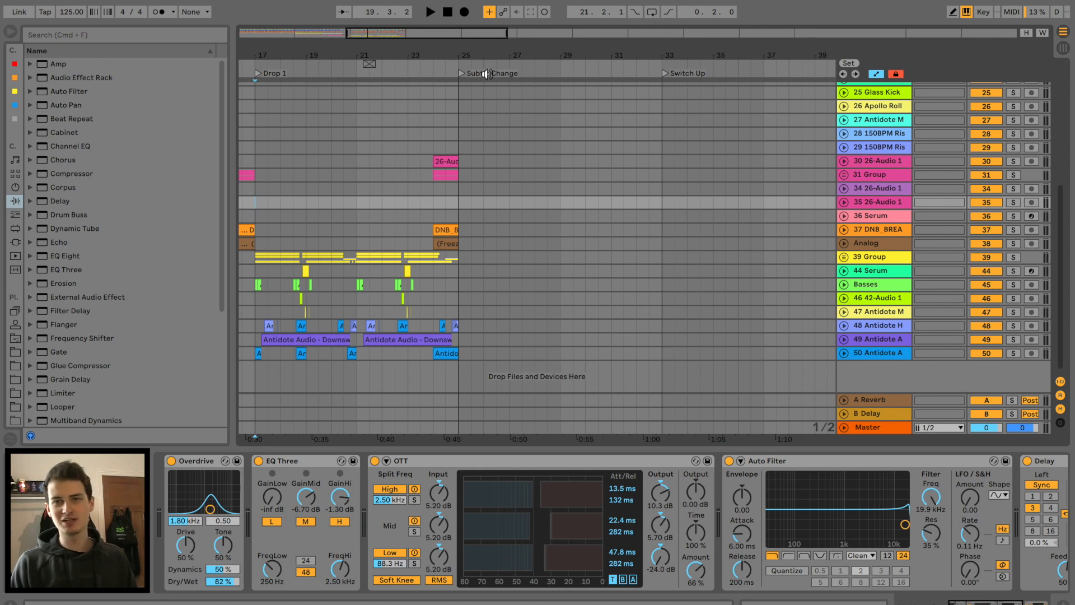
# Step: Play the arrangement from bar 1 through the Breakdown and Drop 1 to review the existing material up to the Subtle Change section
pyautogui.moveTo(491, 61); pyautogui.dragTo(491, 57)
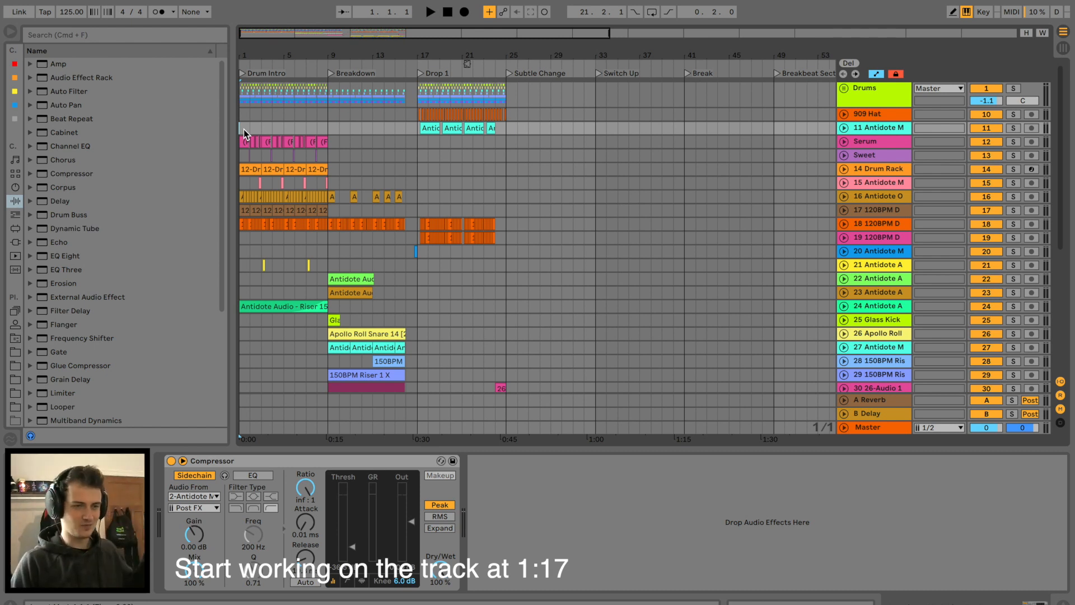
pyautogui.press('space')
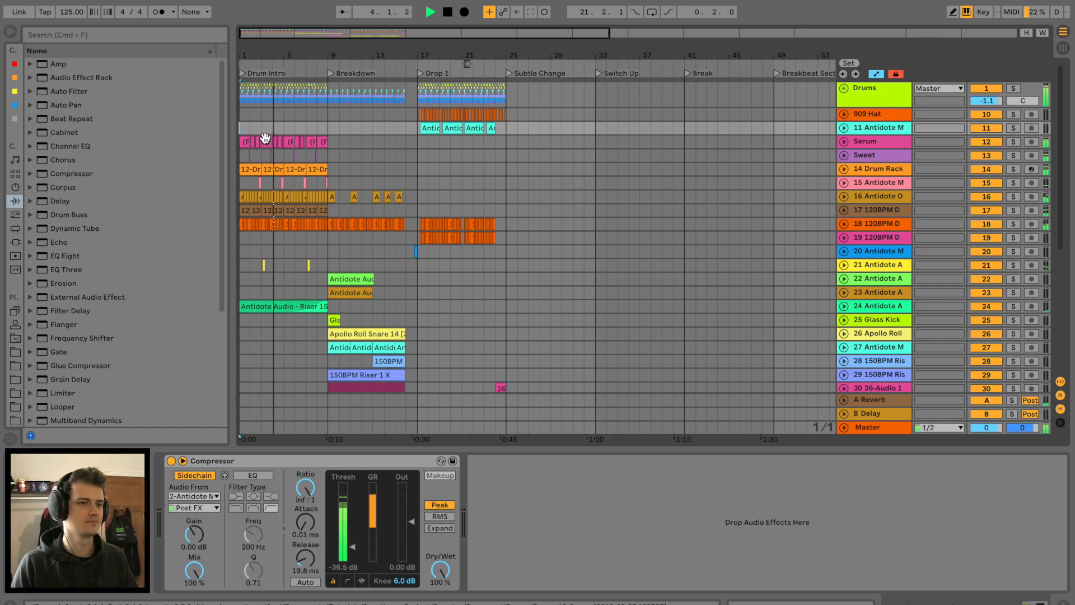
pyautogui.moveTo(259, 57); pyautogui.dragTo(261, 101)
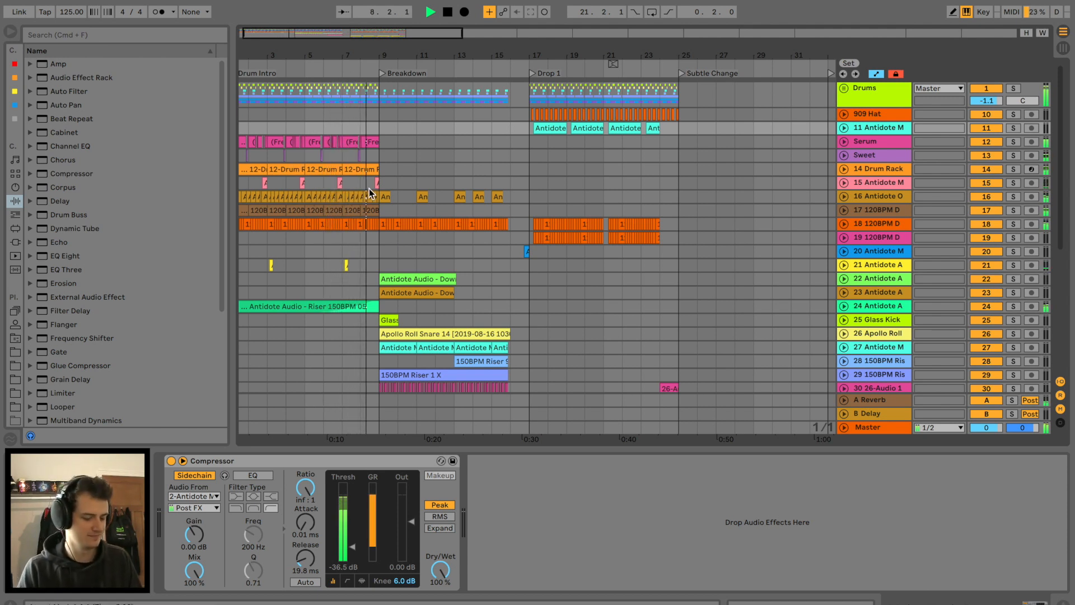
pyautogui.moveTo(420, 53); pyautogui.dragTo(417, 81)
pyautogui.scroll(-3, 394, 327)
pyautogui.hscroll(1, 395, 327)
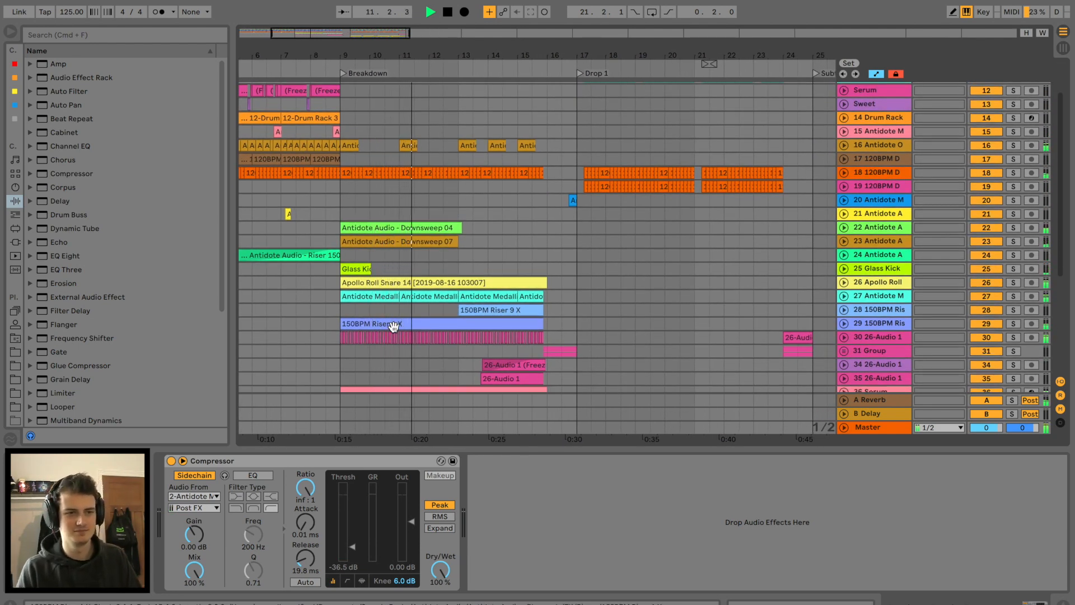
pyautogui.scroll(-5, 394, 327)
pyautogui.hscroll(1, 394, 327)
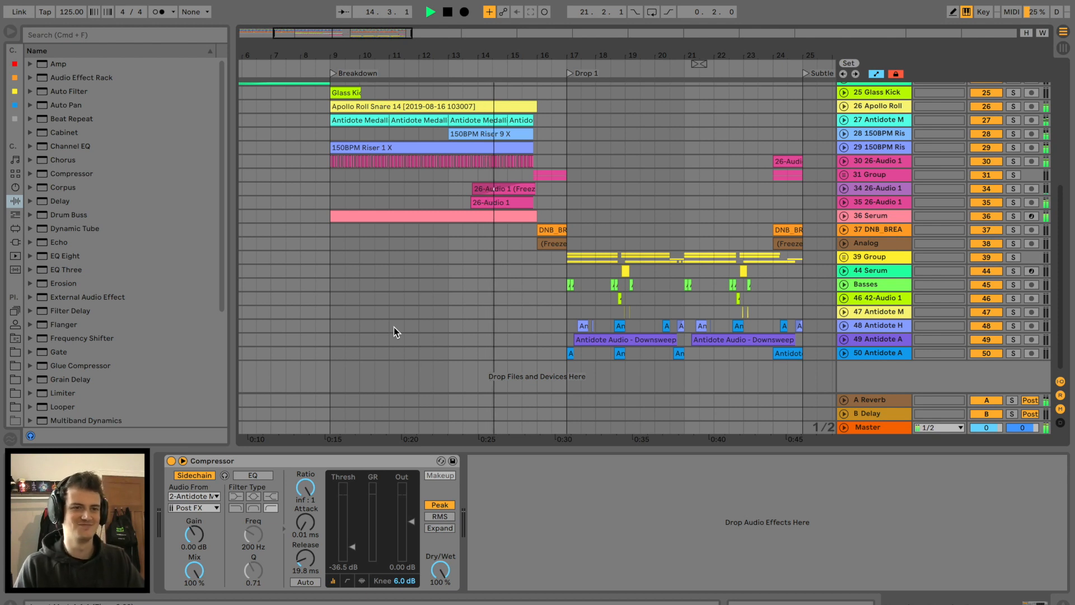
pyautogui.hscroll(3, 395, 327)
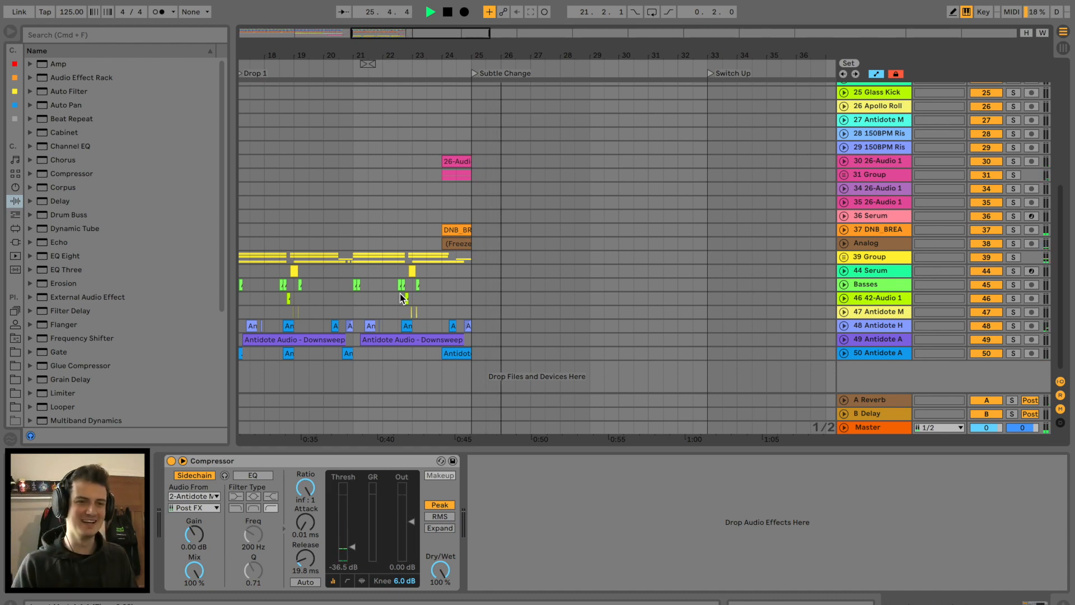
pyautogui.moveTo(547, 54); pyautogui.dragTo(547, 41)
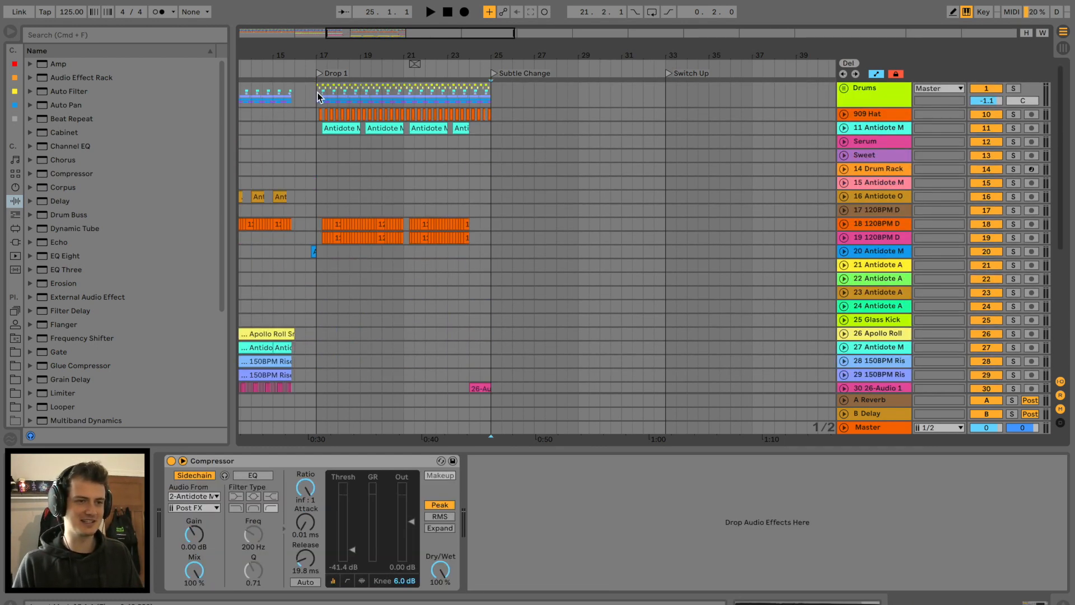
pyautogui.click(317, 98)
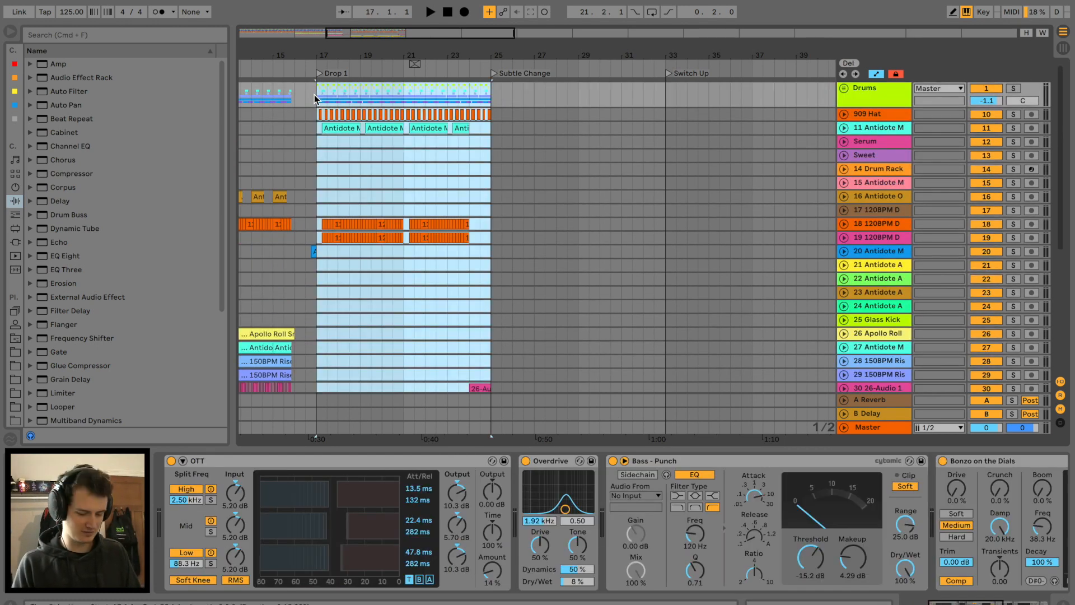
pyautogui.click(490, 103)
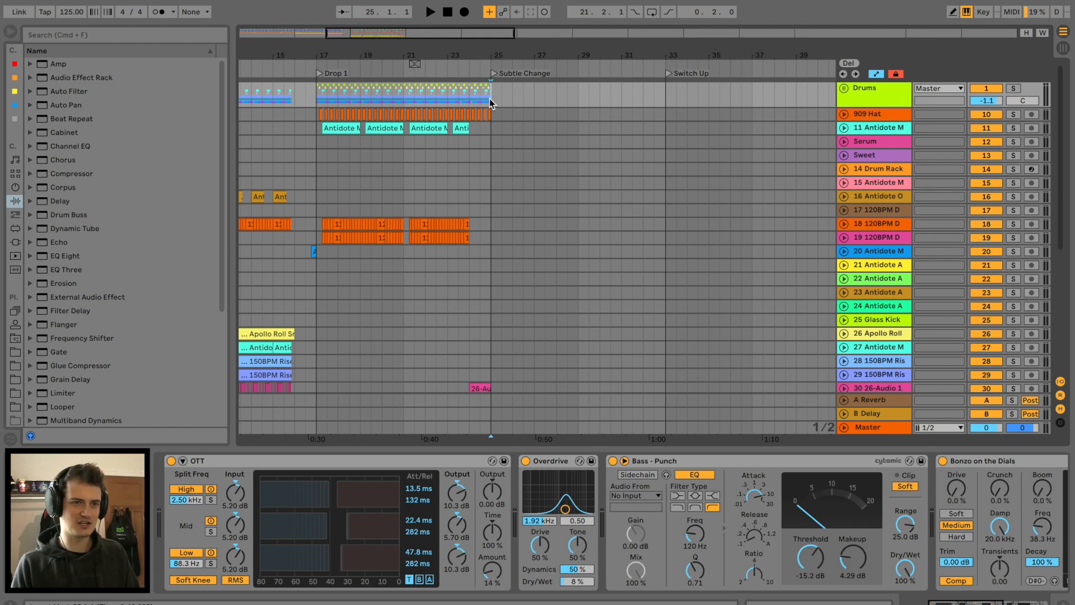
pyautogui.press('super+d')
pyautogui.moveTo(554, 55); pyautogui.dragTo(554, 77)
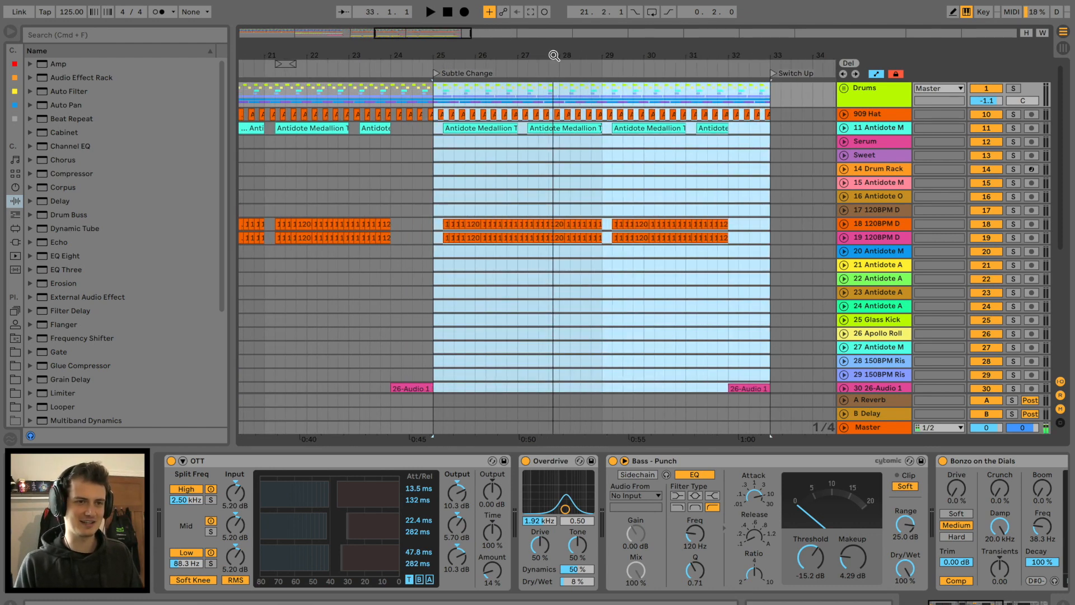
pyautogui.click(402, 67)
pyautogui.scroll(-10, 480, 246)
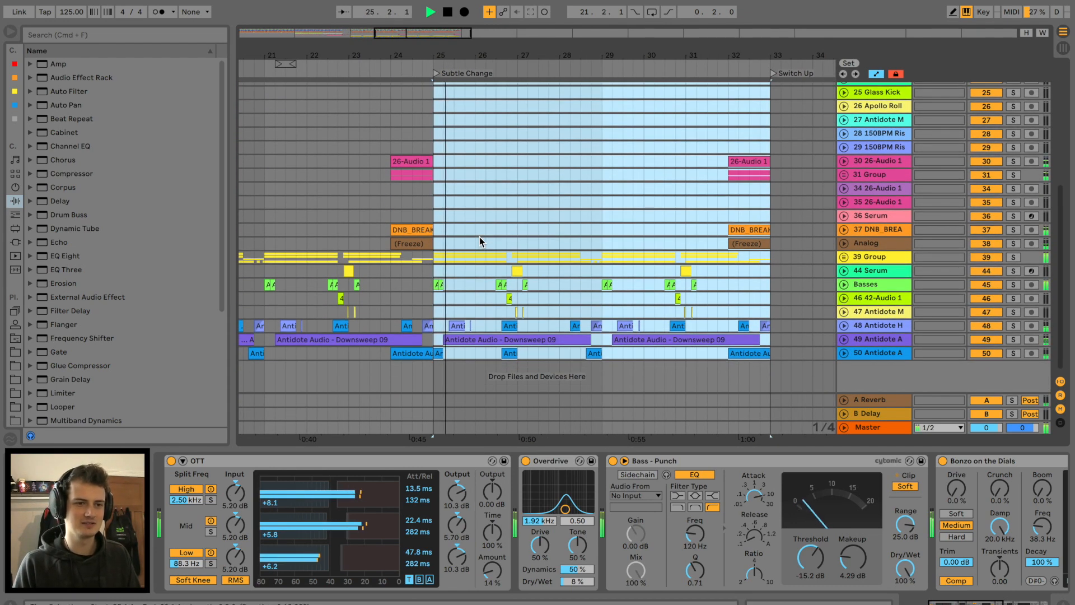
pyautogui.scroll(10, 480, 238)
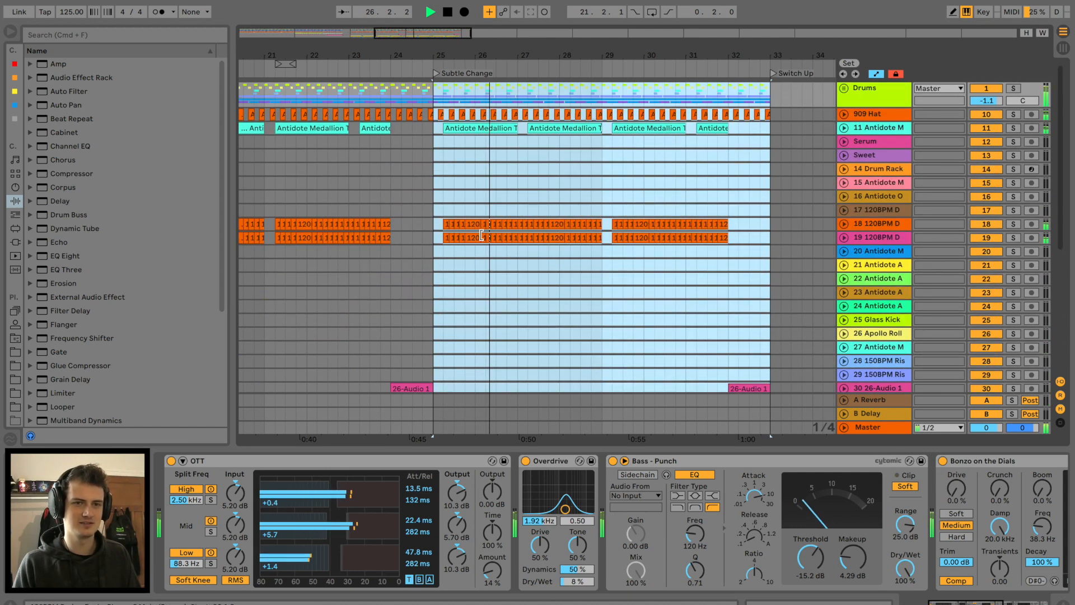
pyautogui.press('space')
pyautogui.press('Delete')
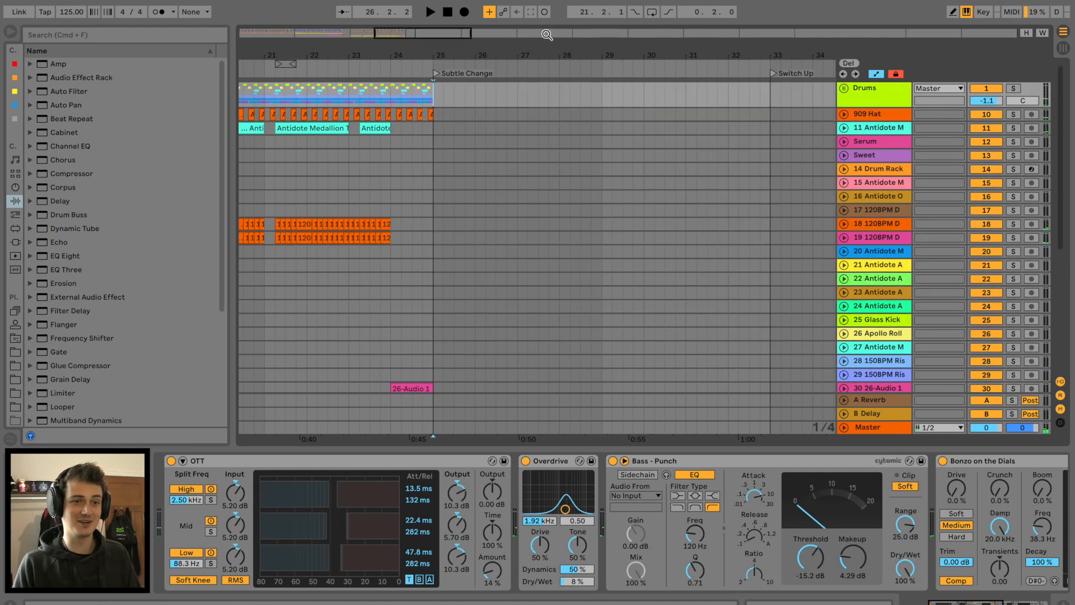
# Step: Unlock the automation envelopes, copy Drop 1 across all tracks from bar 17 to 25, and paste it at the Subtle Change locator
pyautogui.press('-')
pyautogui.press('-')
pyautogui.scroll(-10, 394, 338)
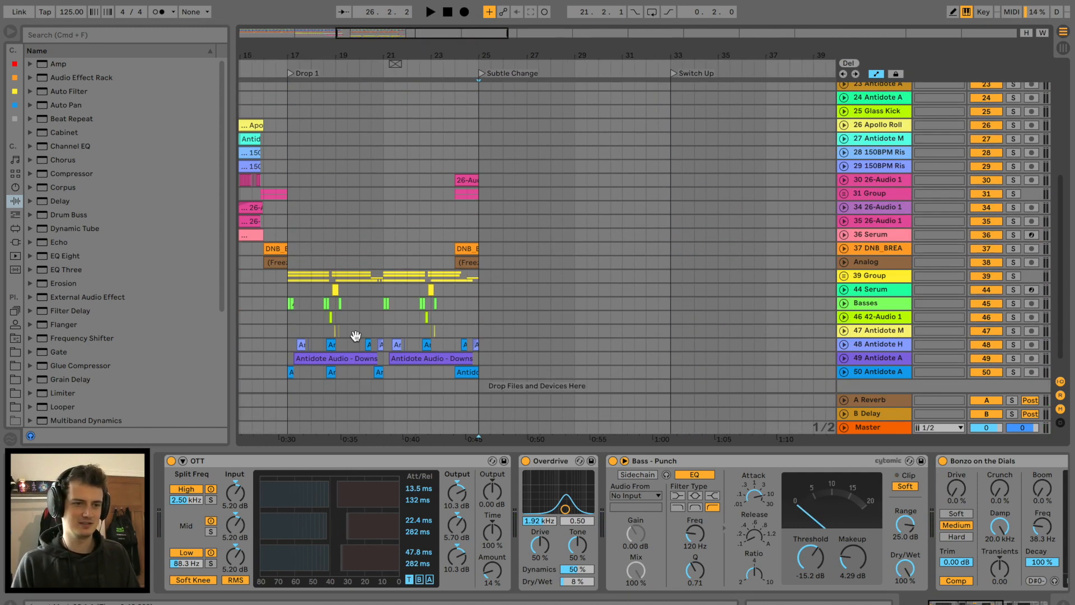
pyautogui.click(481, 370)
pyautogui.scroll(10, 481, 371)
pyautogui.keyDown('shift'); pyautogui.click(288, 100); pyautogui.keyUp('shift')
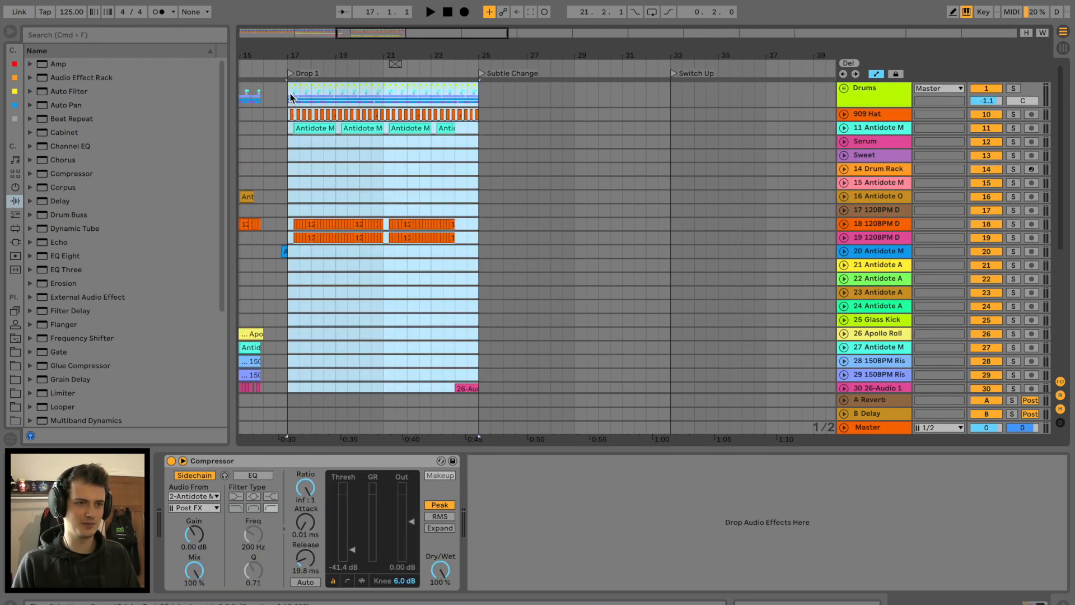
pyautogui.click(477, 98)
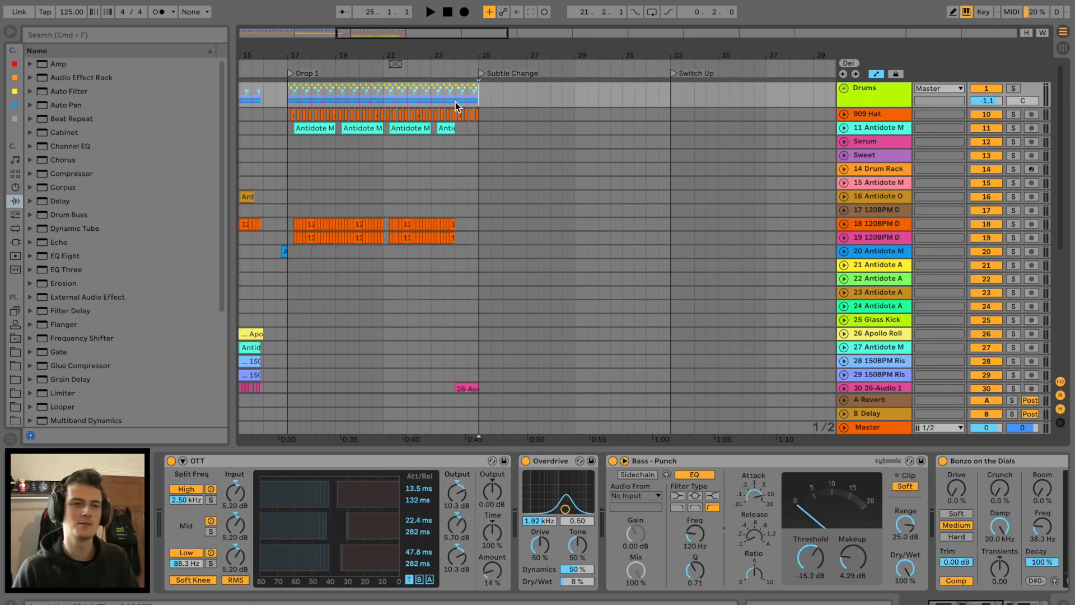
pyautogui.press('super+v')
# Step: Delete the two Basses clips at bar 25 and play the transition into the Subtle Change section
pyautogui.press('space')
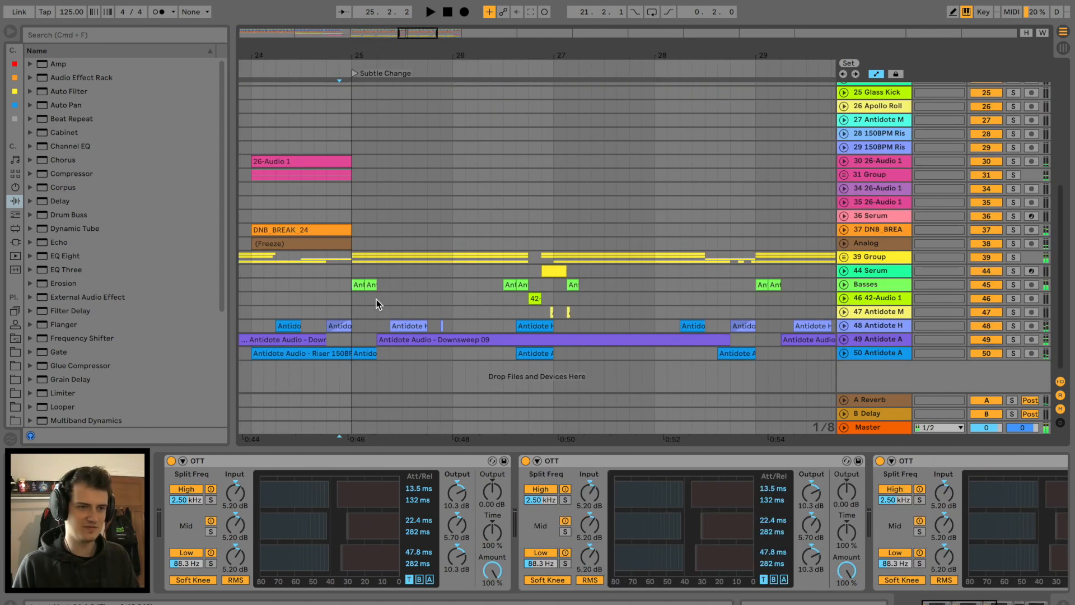
pyautogui.click(338, 271)
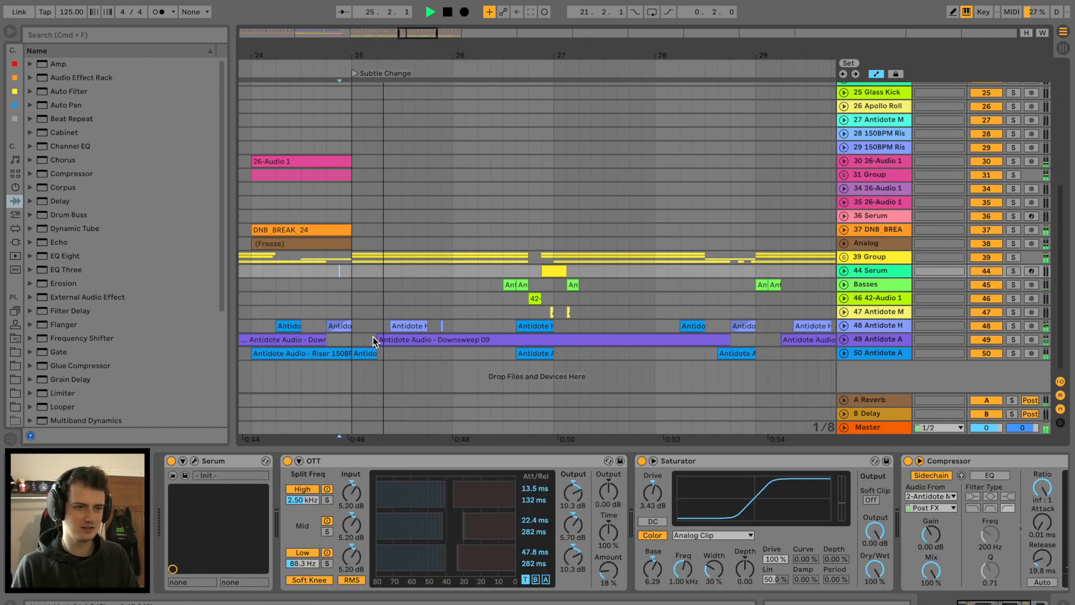
pyautogui.scroll(10, 365, 263)
pyautogui.click(333, 223)
pyautogui.scroll(3, 332, 223)
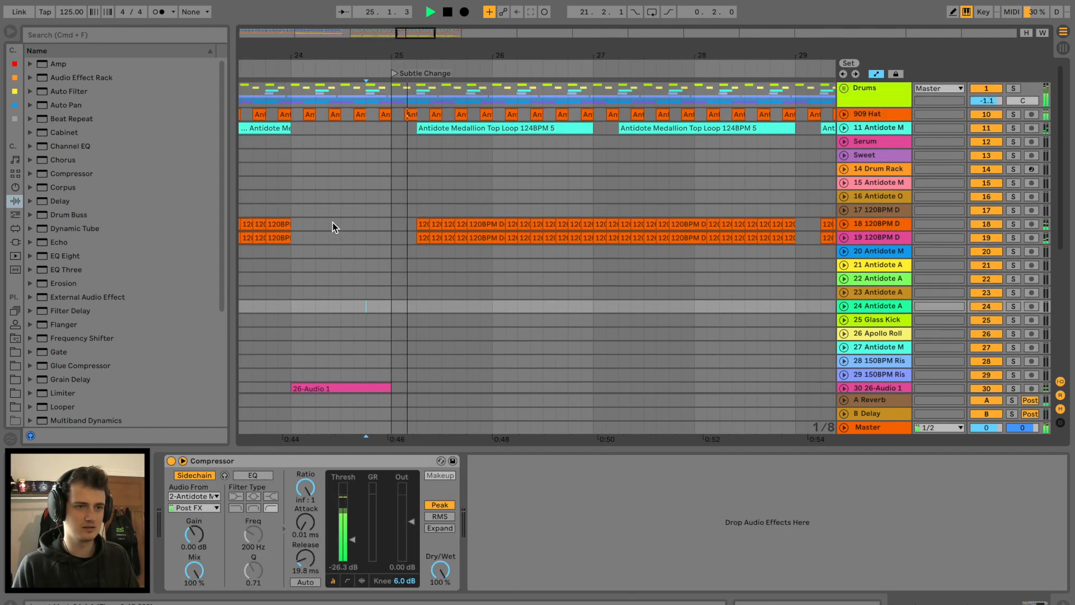
pyautogui.press('space')
pyautogui.scroll(-8, 464, 252)
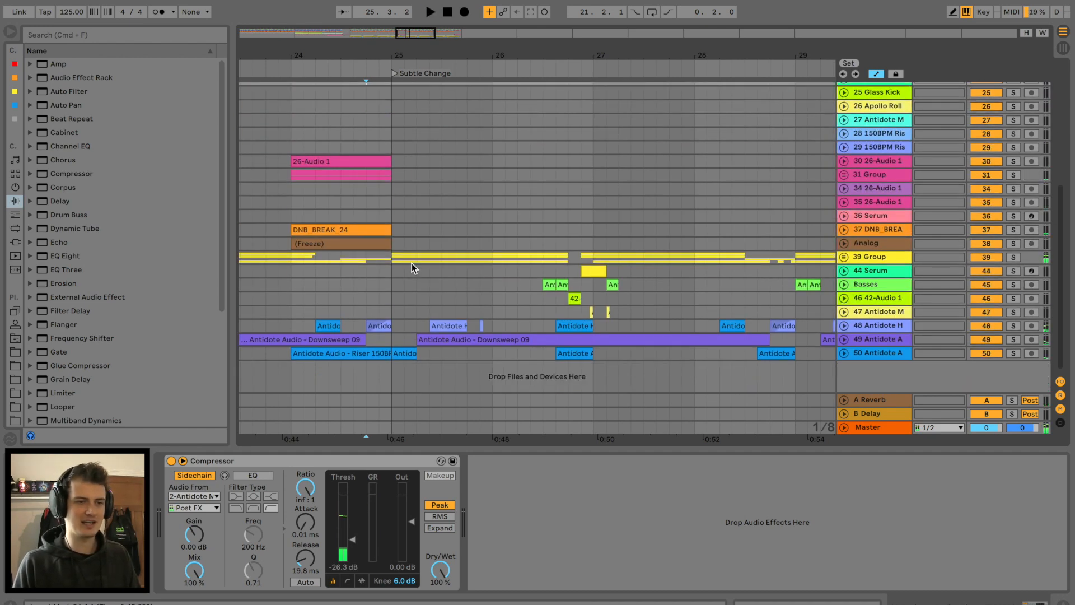
# Step: Solo and unfold the 39 Group, then open the Serum synth on track 40
pyautogui.click(392, 271)
pyautogui.click(1013, 257)
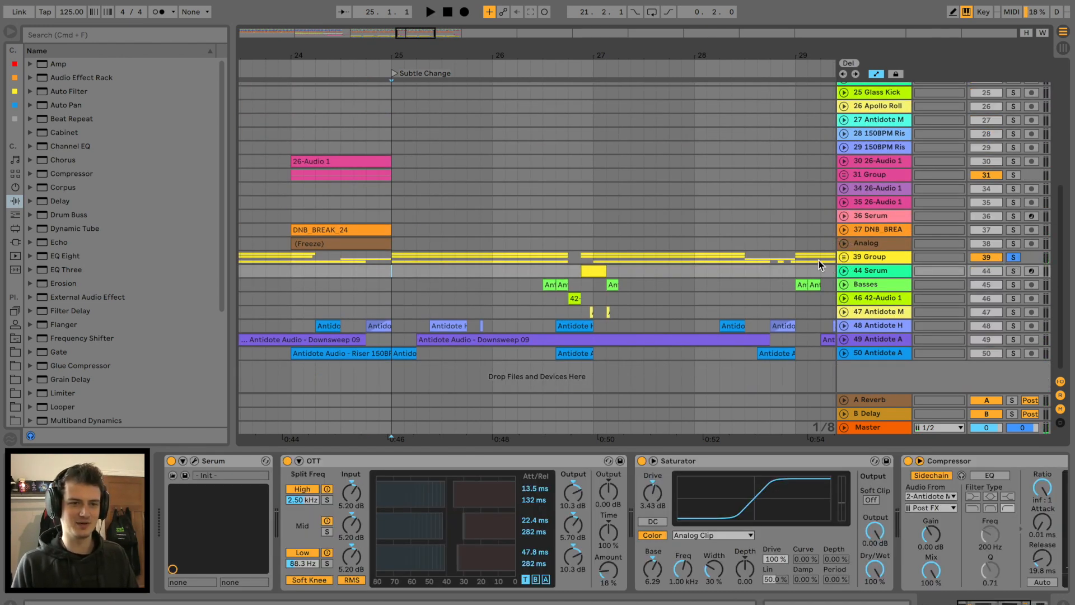
pyautogui.click(844, 257)
pyautogui.scroll(-4, 507, 268)
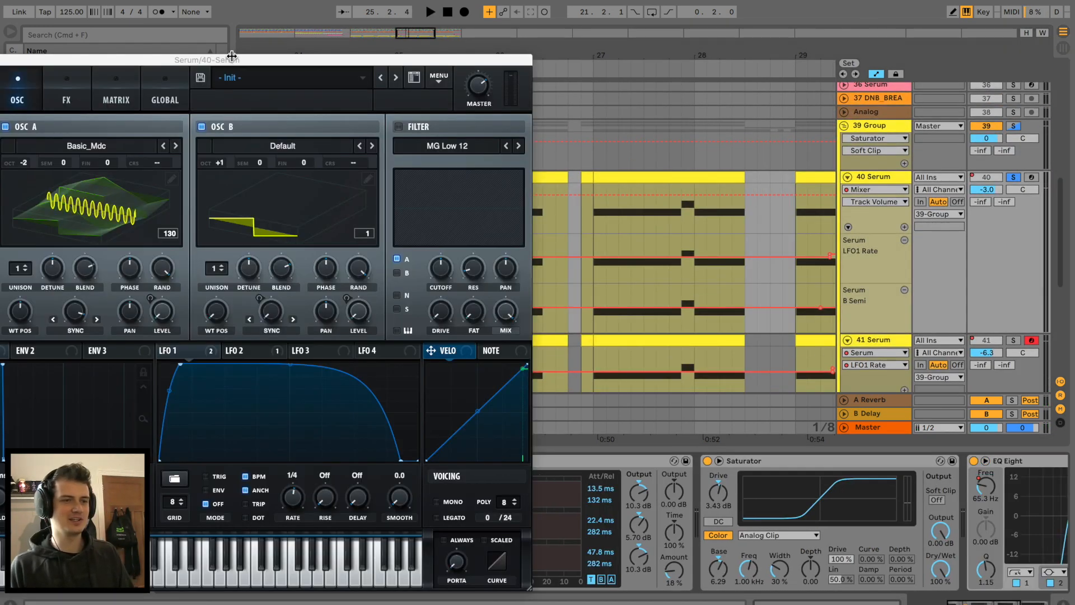
pyautogui.moveTo(232, 59); pyautogui.dragTo(572, 38)
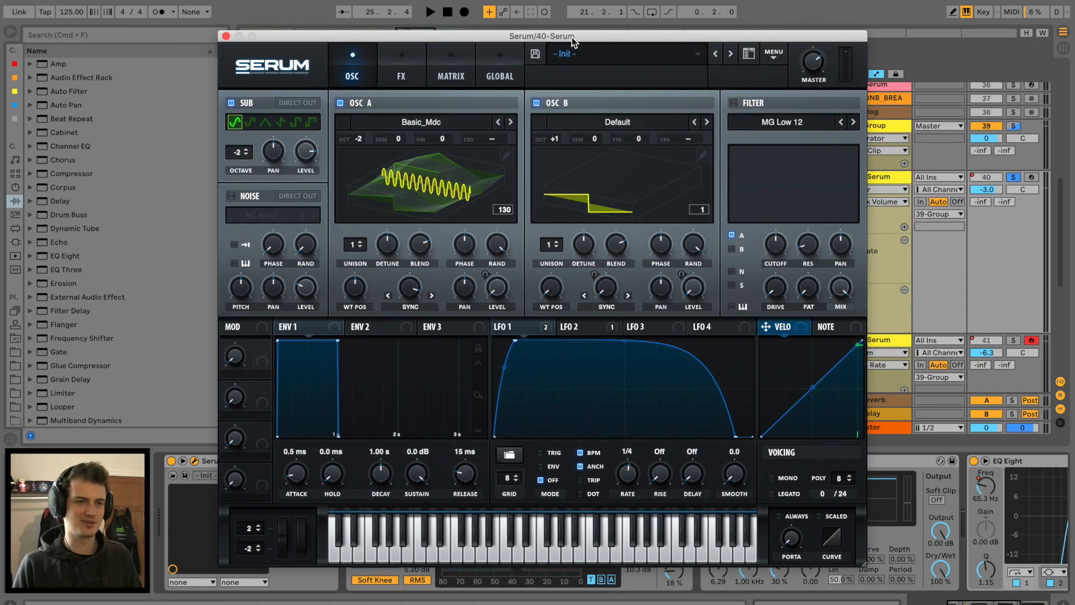
# Step: Raise oscillator A of the 40 Serum to -1 octave and shape its A Octave automation to step up at bar 25
pyautogui.press('space')
pyautogui.moveTo(360, 140); pyautogui.dragTo(361, 132)
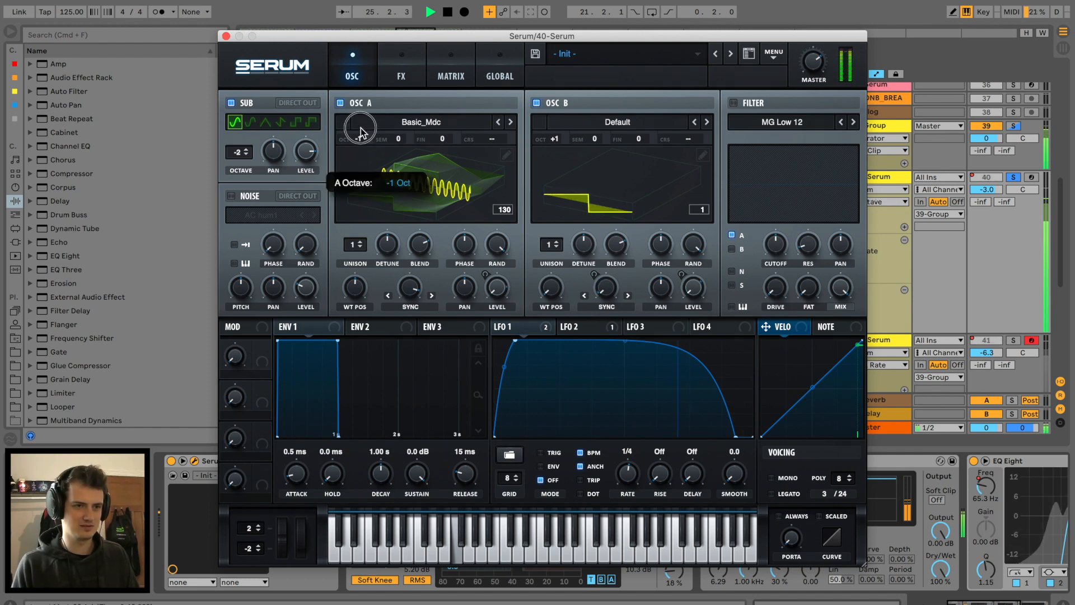
pyautogui.press('space')
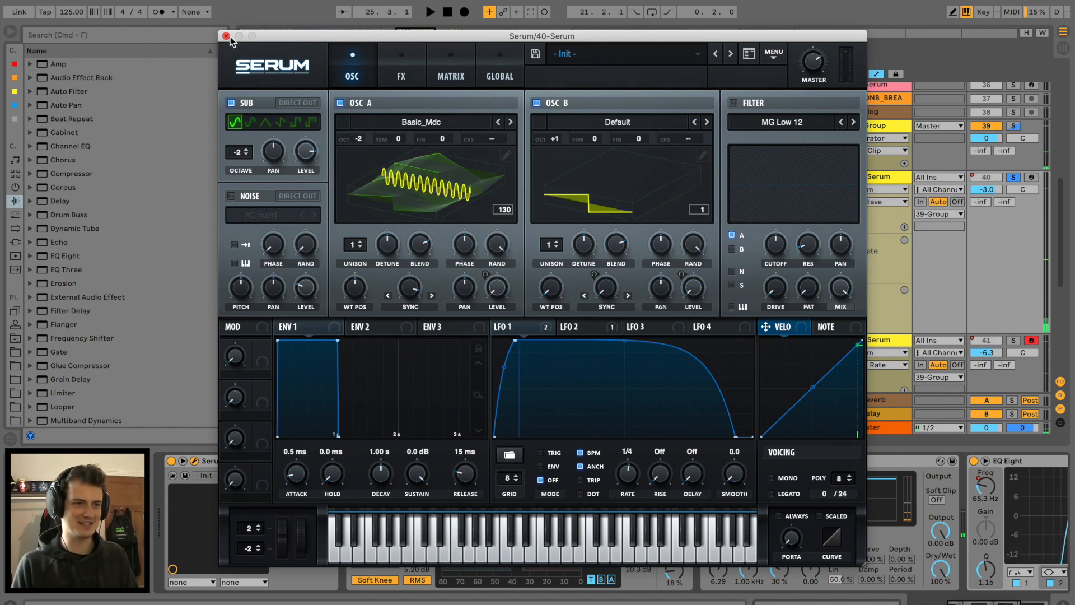
pyautogui.click(226, 36)
pyautogui.click(390, 219)
pyautogui.moveTo(403, 219); pyautogui.dragTo(403, 213)
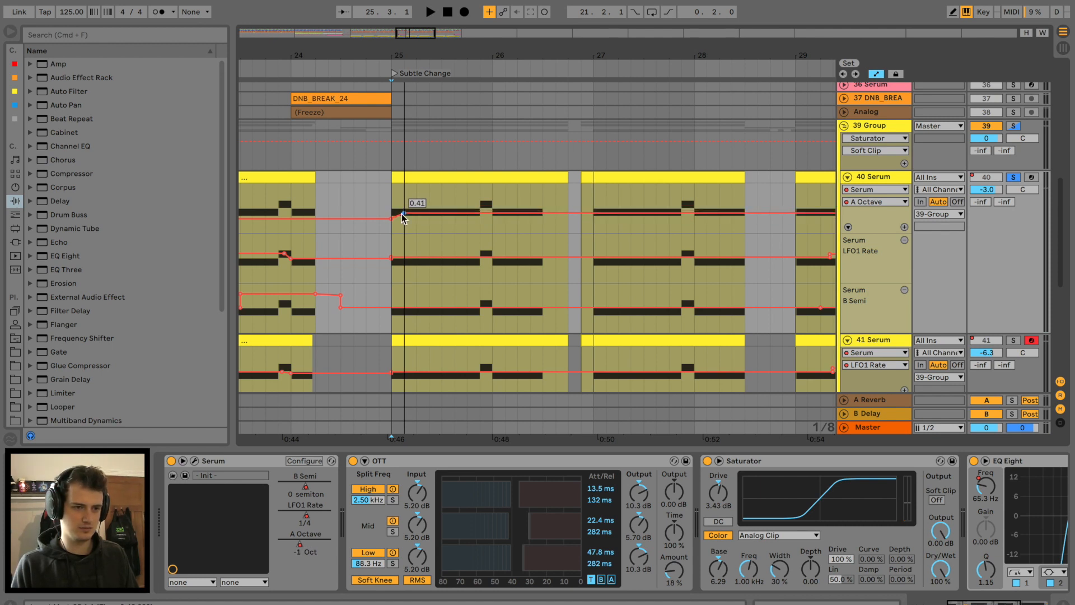
# Step: Play the octave change at bar 25 with track 40 soloed, then unsolo it and play it with the full mix
pyautogui.press('space')
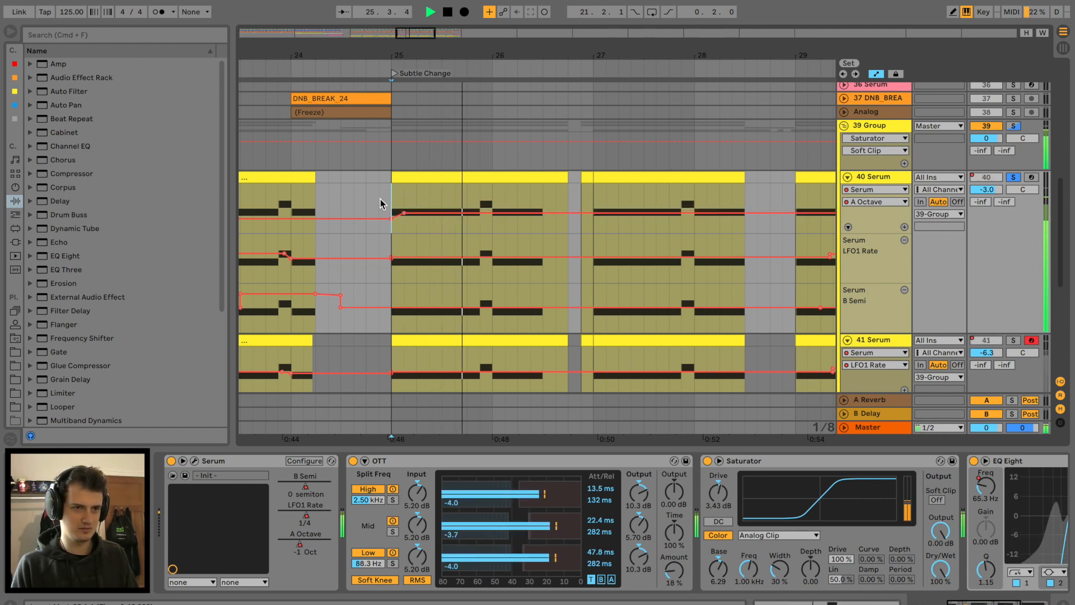
pyautogui.click(380, 201)
pyautogui.press('space')
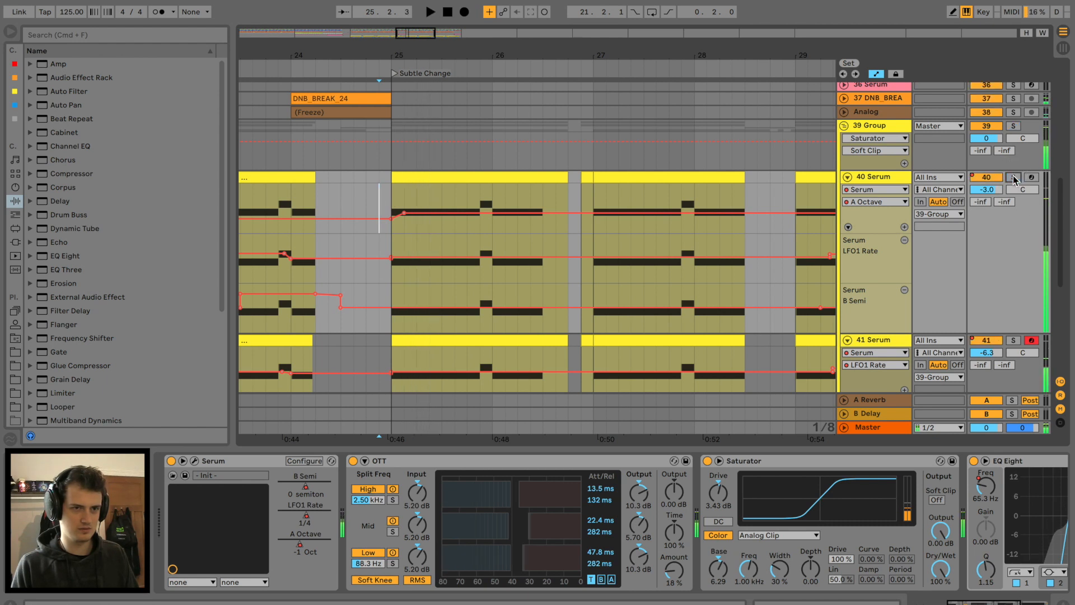
pyautogui.press('space')
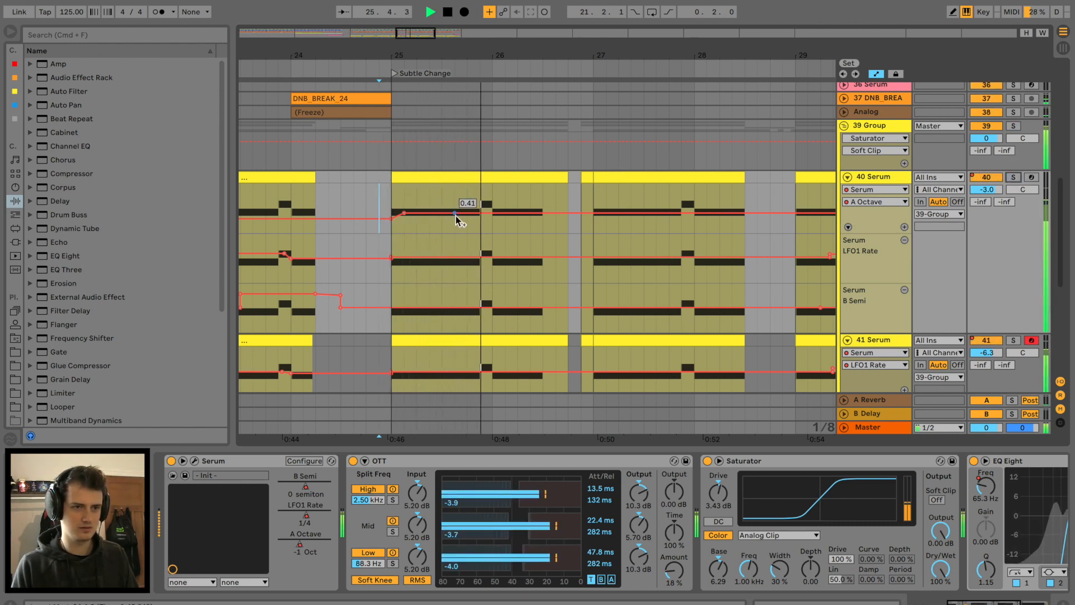
pyautogui.press('space')
# Step: Solo track 41, open its Serum synth and automate an octave change on oscillator B from bar 25
pyautogui.click(1013, 340)
pyautogui.press('space')
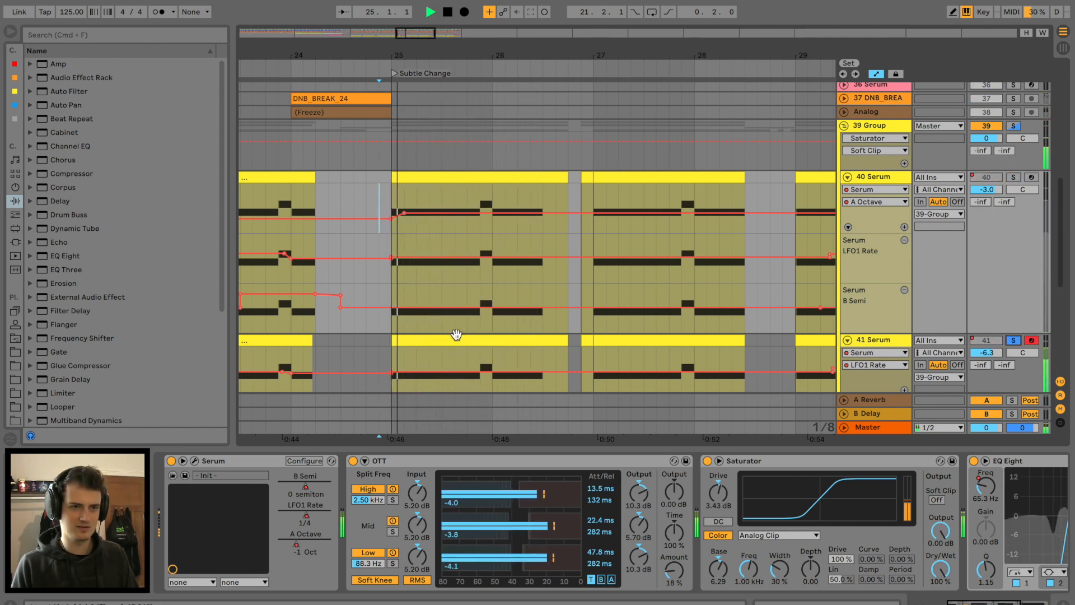
pyautogui.scroll(-3, 457, 335)
pyautogui.press('space')
pyautogui.click(661, 288)
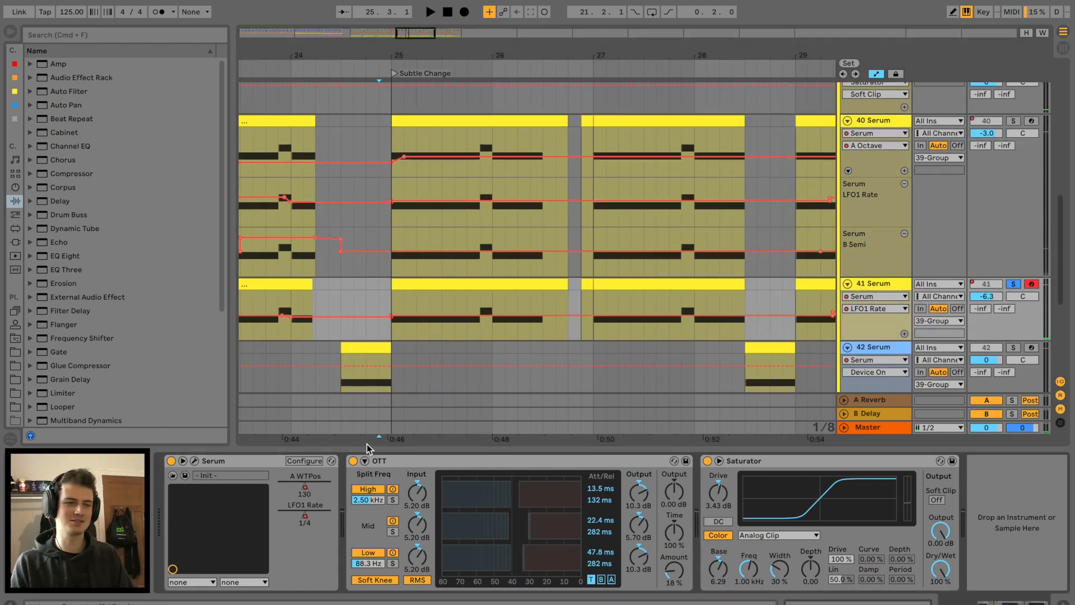
pyautogui.click(194, 460)
pyautogui.press('space')
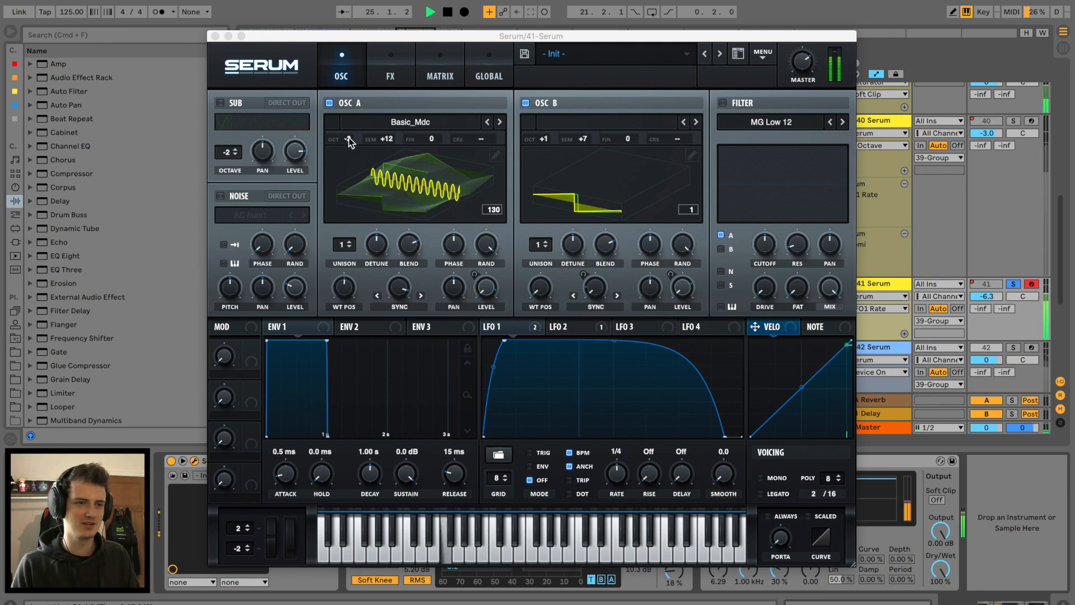
pyautogui.click(350, 141)
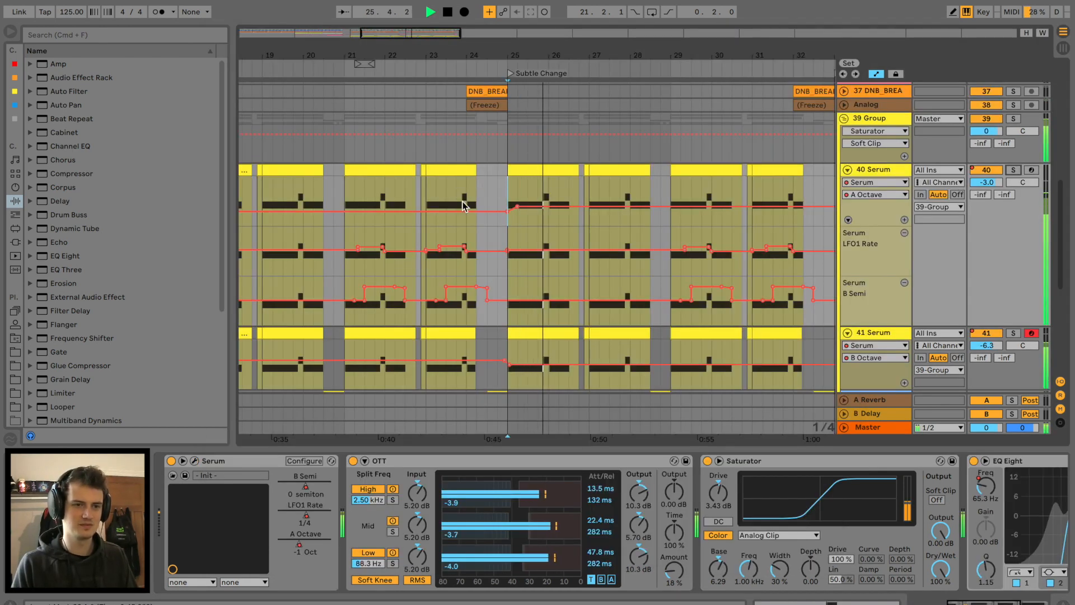
# Step: Play the transition into the Subtle Change section from late bar 23 with the full mix
pyautogui.click(451, 197)
pyautogui.scroll(-5, 487, 196)
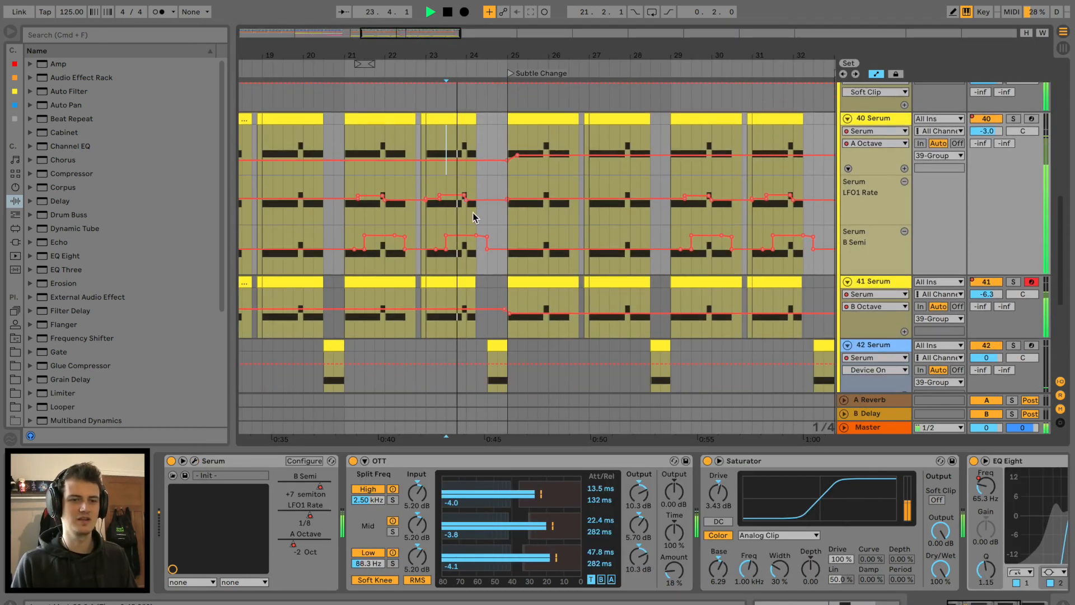
pyautogui.press('space')
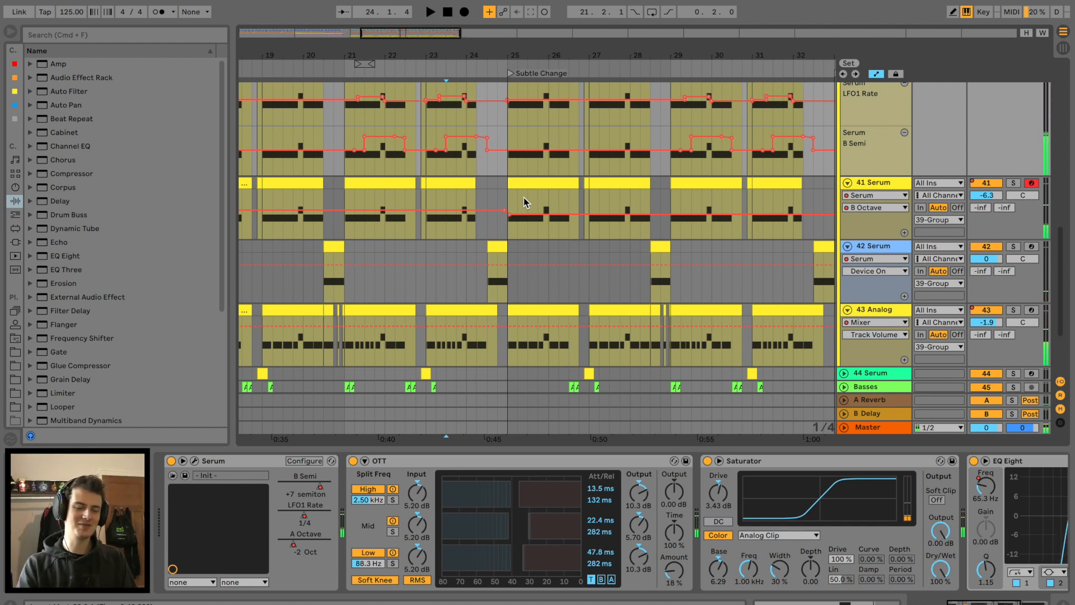
# Step: Play into the Subtle Change section from bar 24, then adjust the B Octave parameter of the 41 Serum
pyautogui.press('space')
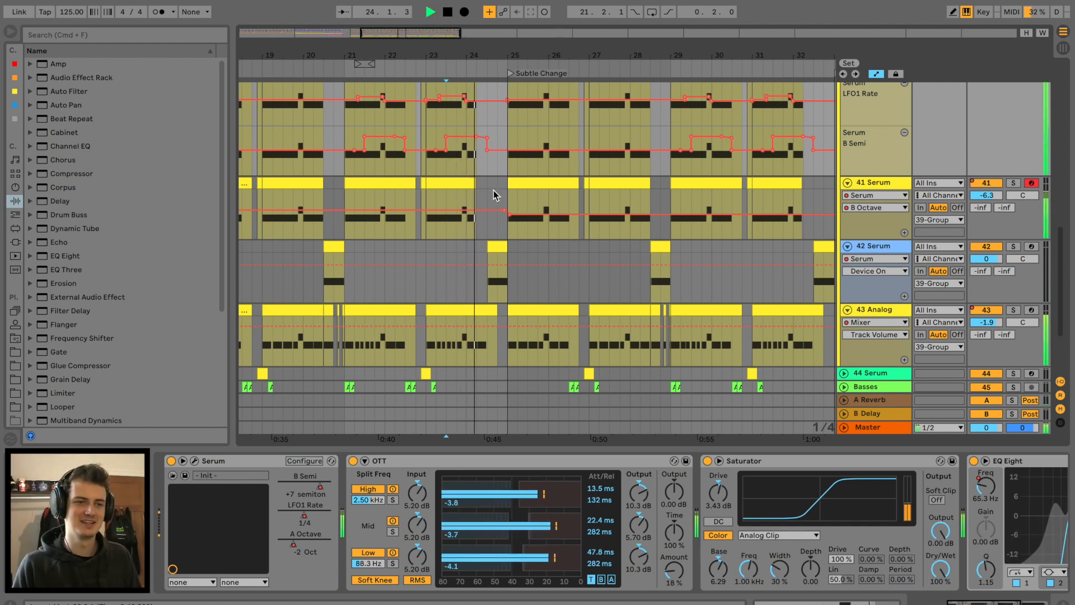
pyautogui.click(881, 182)
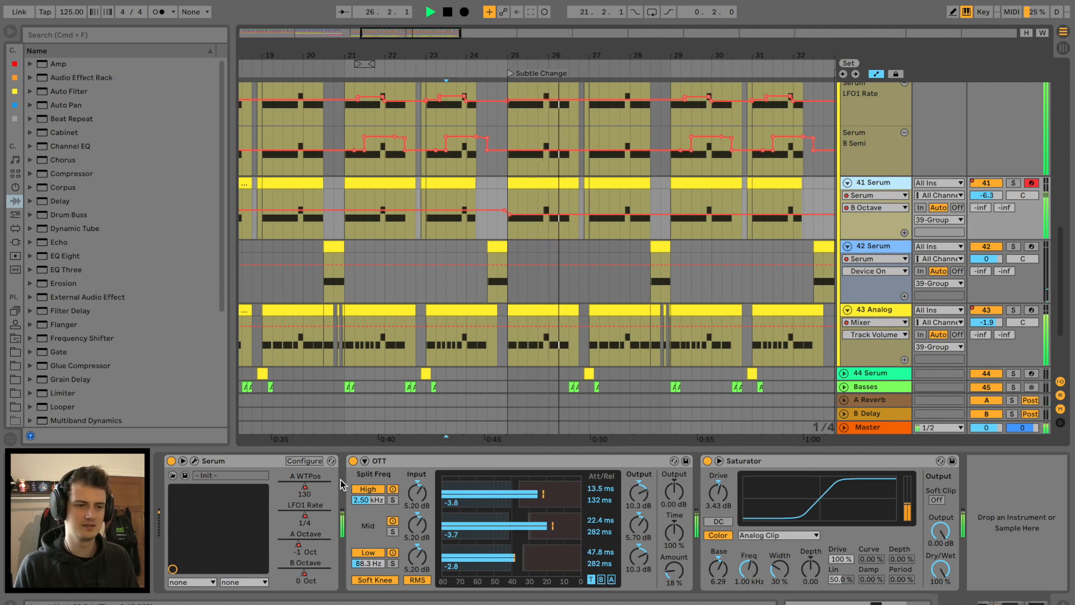
pyautogui.press('space')
pyautogui.moveTo(305, 573); pyautogui.dragTo(307, 577)
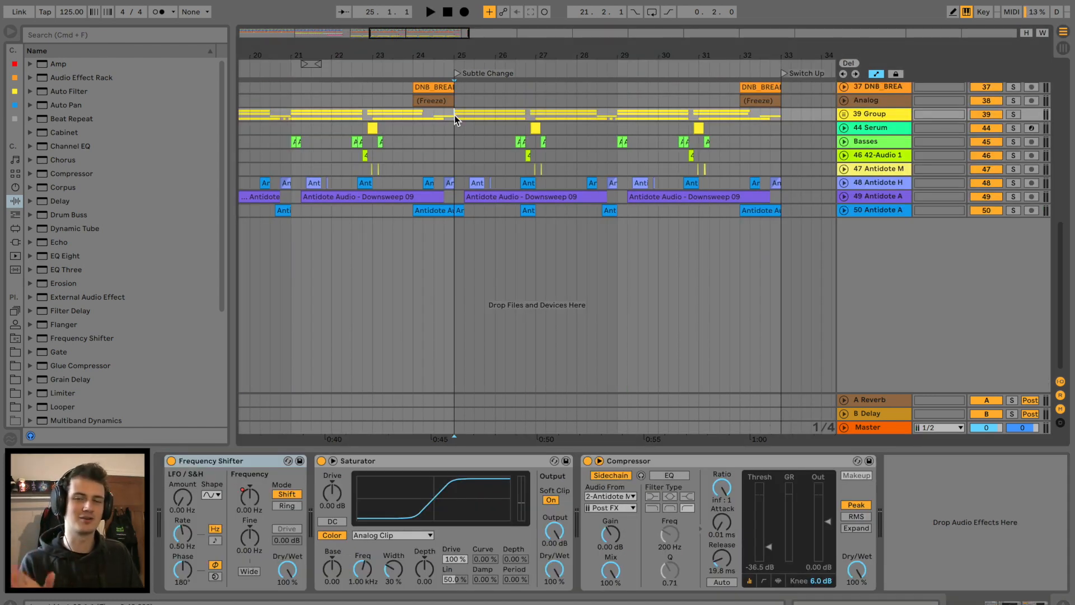
# Step: Delete the 39 Group material from 26.1.3 to 26.4 and play the resulting gap from bar 25
pyautogui.moveTo(529, 42); pyautogui.dragTo(526, 60)
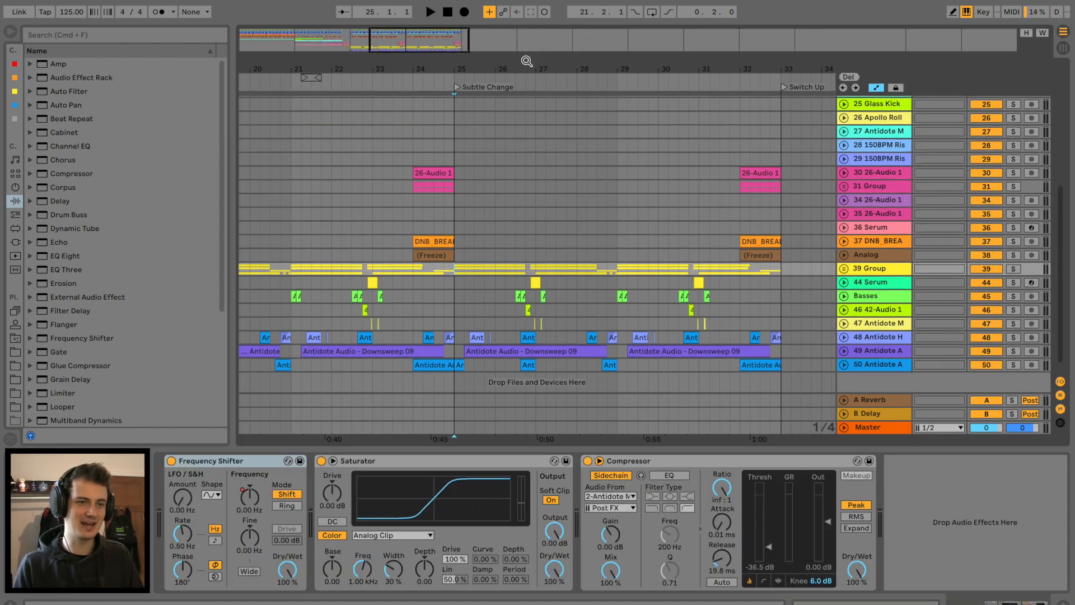
pyautogui.press('+')
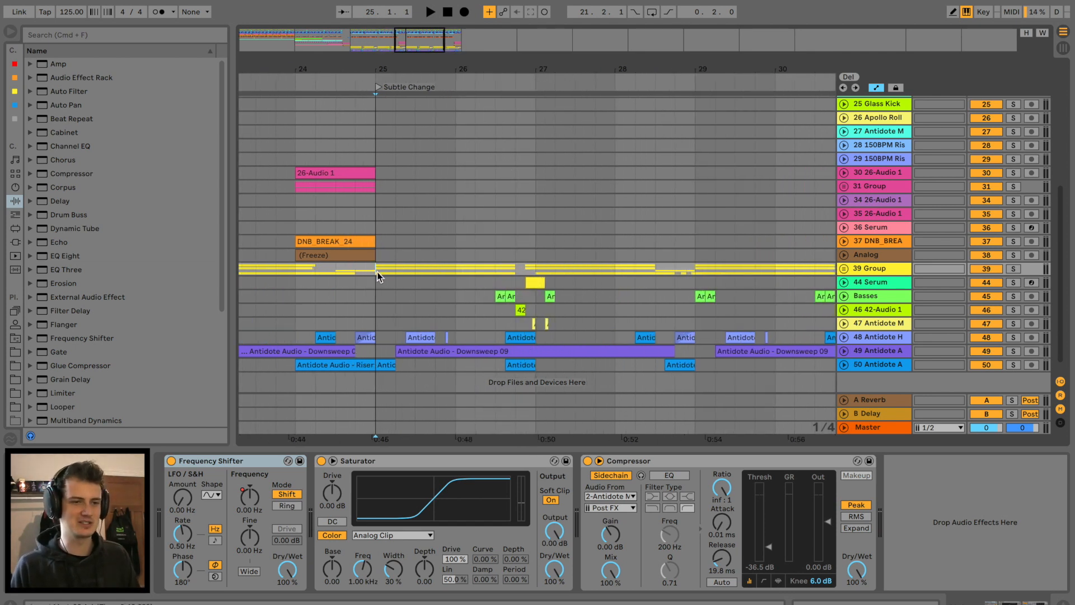
pyautogui.press('space')
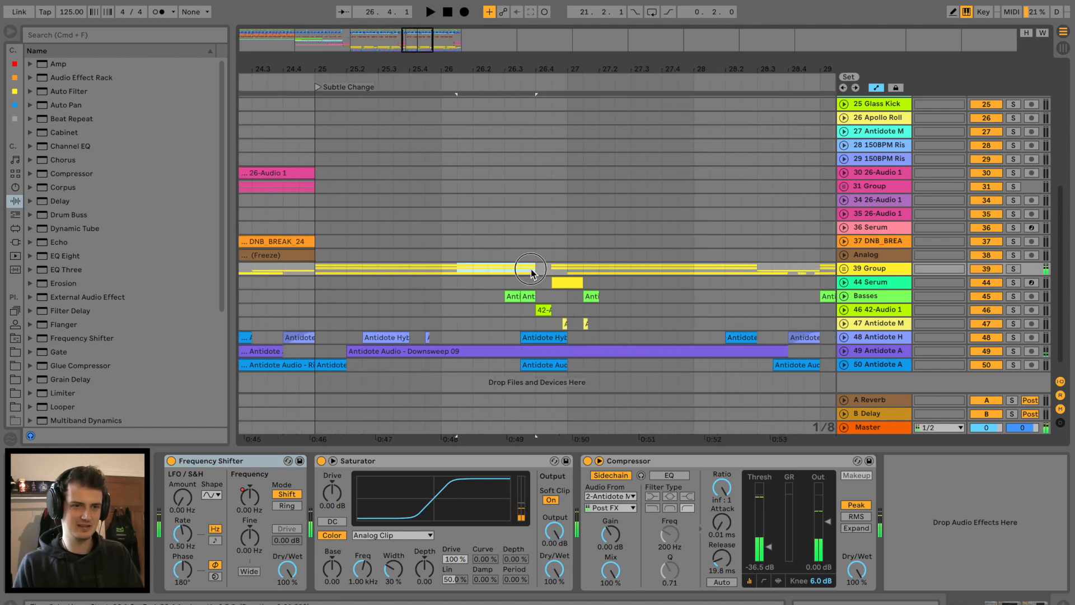
pyautogui.press('Delete')
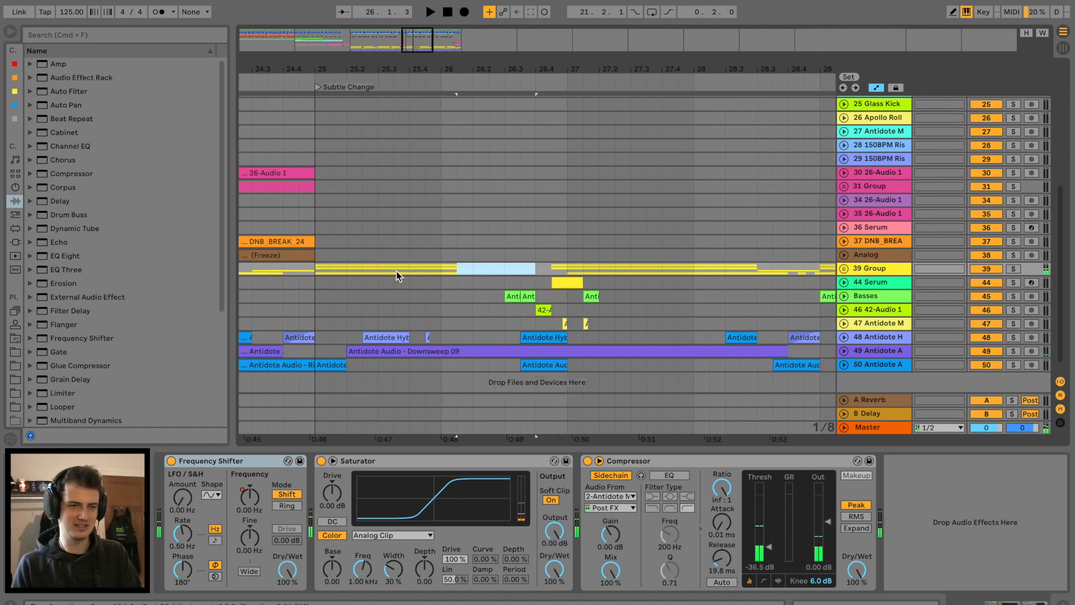
pyautogui.click(348, 274)
pyautogui.press('space')
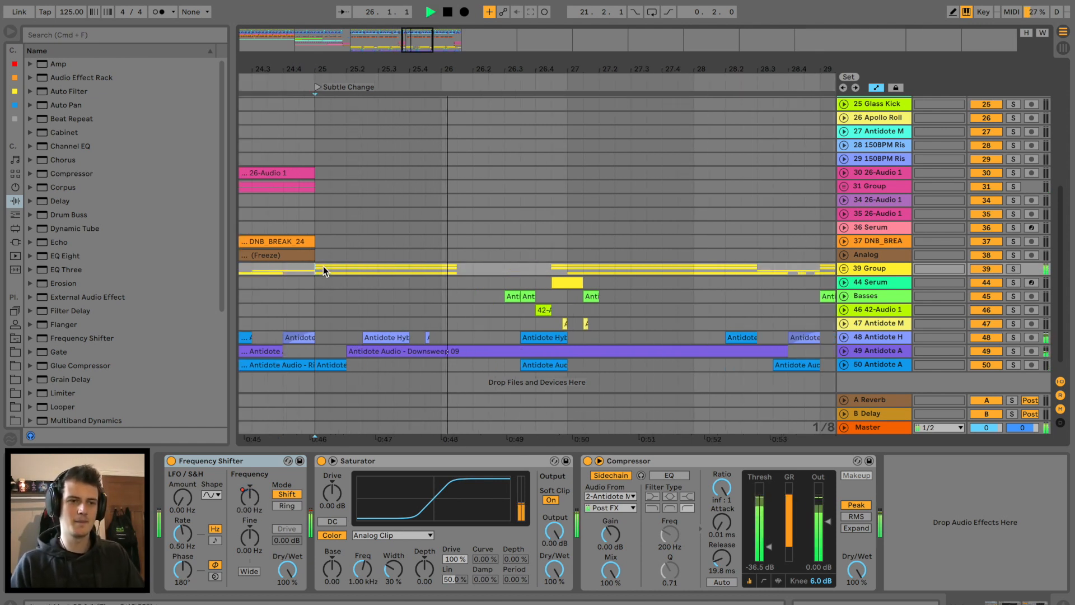
pyautogui.press('space')
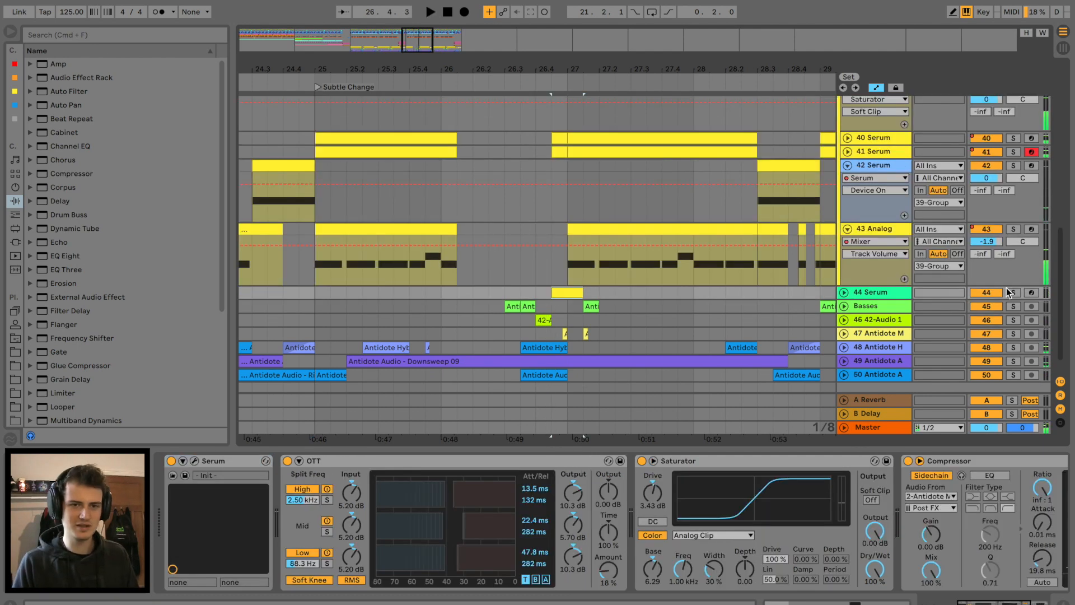
# Step: Solo and play the 44 Serum track, then copy its clip before bar 27 back to bar 26
pyautogui.click(1013, 293)
pyautogui.press('space')
pyautogui.press('space')
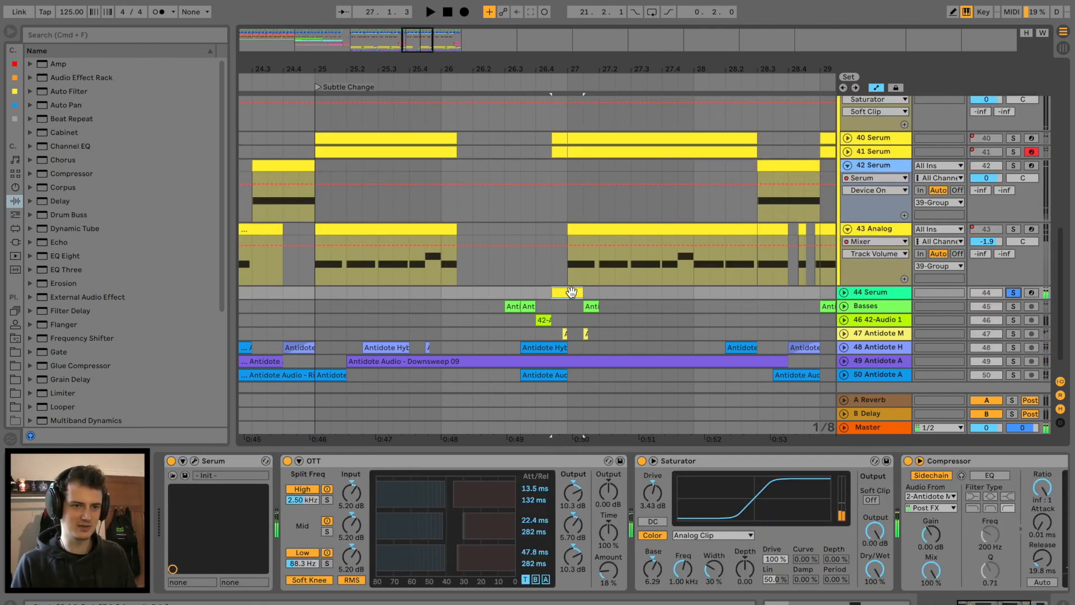
pyautogui.moveTo(571, 292); pyautogui.dragTo(516, 291)
pyautogui.press('space')
pyautogui.press('space')
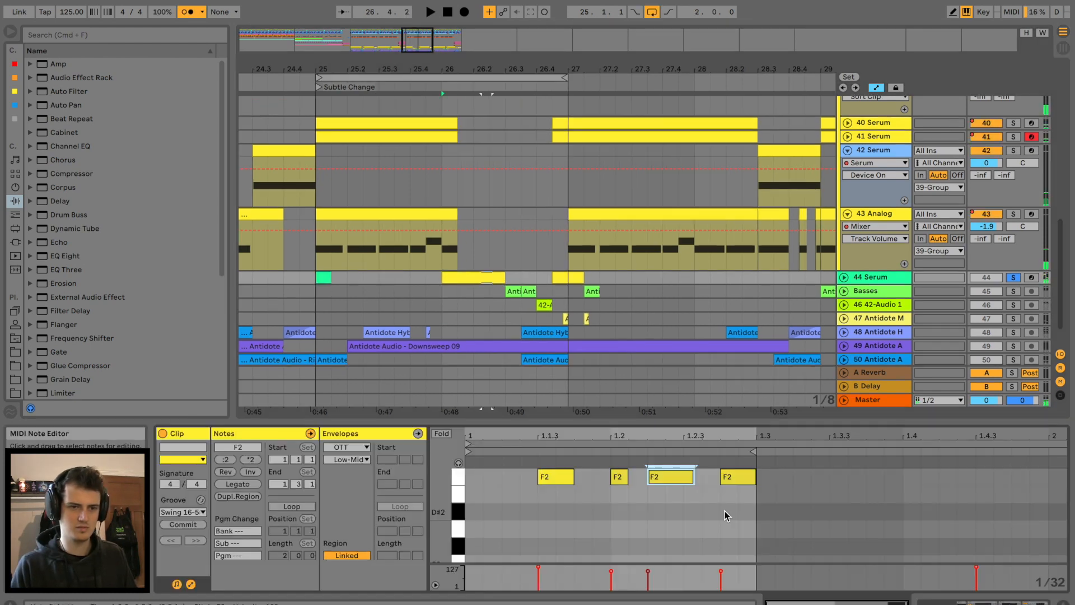
# Step: Transpose all F2 notes in the copied 44 Serum clip down an octave to F1 and play the clip
pyautogui.moveTo(735, 506); pyautogui.dragTo(464, 443)
pyautogui.hotkey('shift', 'Down')
pyautogui.press('space')
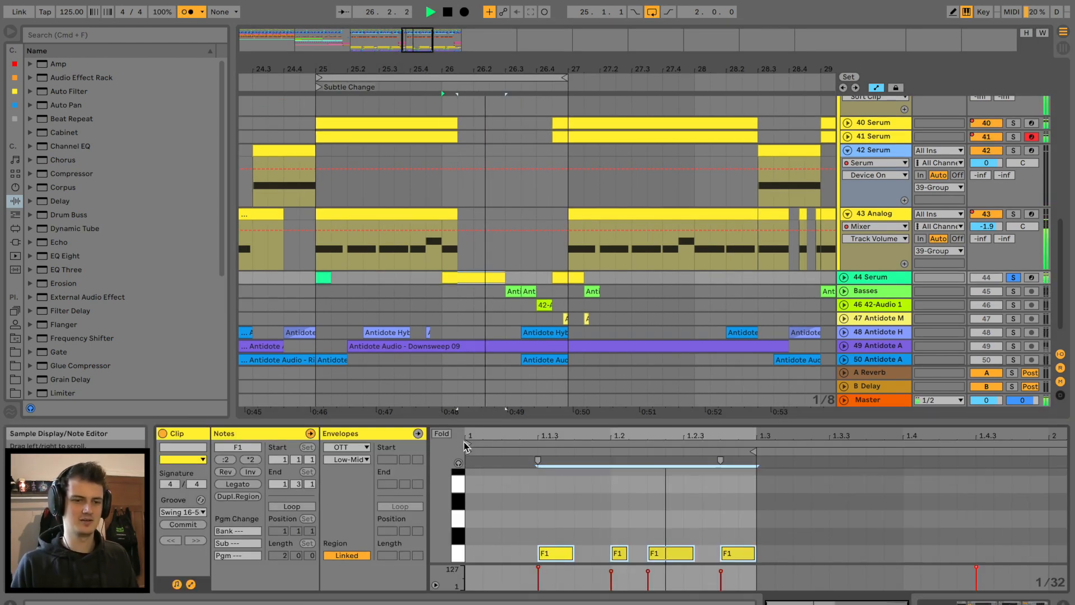
pyautogui.press('space')
# Step: Solo the Basses track alongside 44 Serum, play it, and locate the sample of its 26.3 clip in the browser
pyautogui.click(1014, 291)
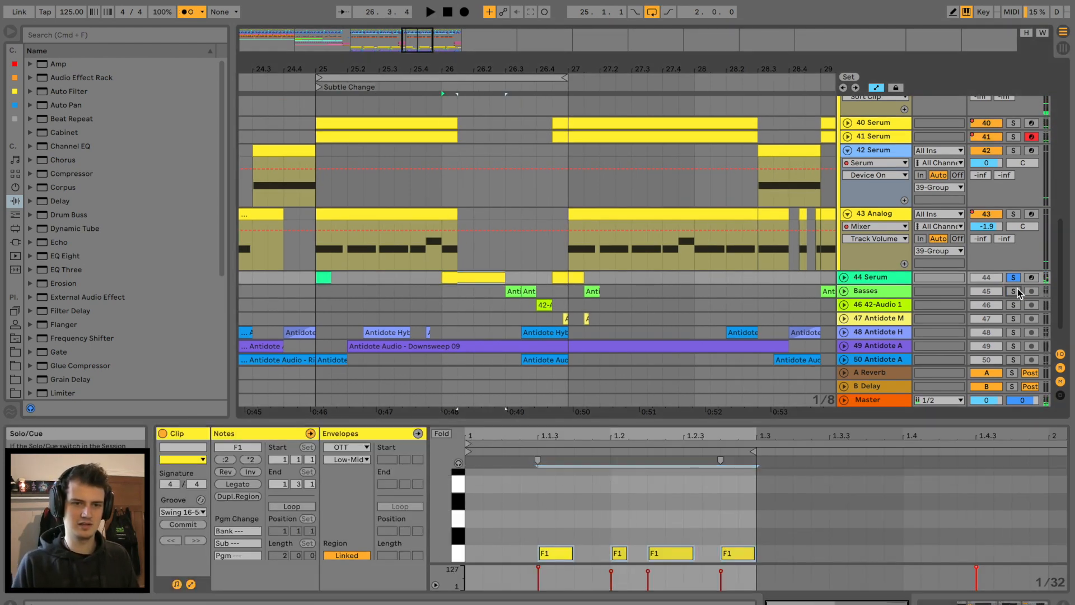
pyautogui.press('space')
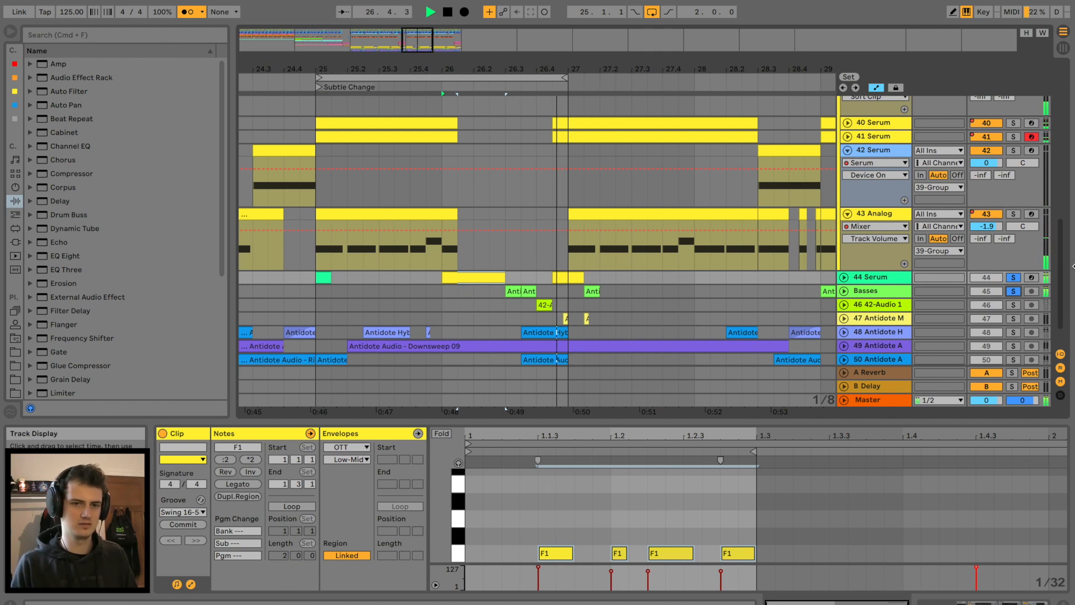
pyautogui.press('space')
pyautogui.click(513, 292)
pyautogui.click(263, 449)
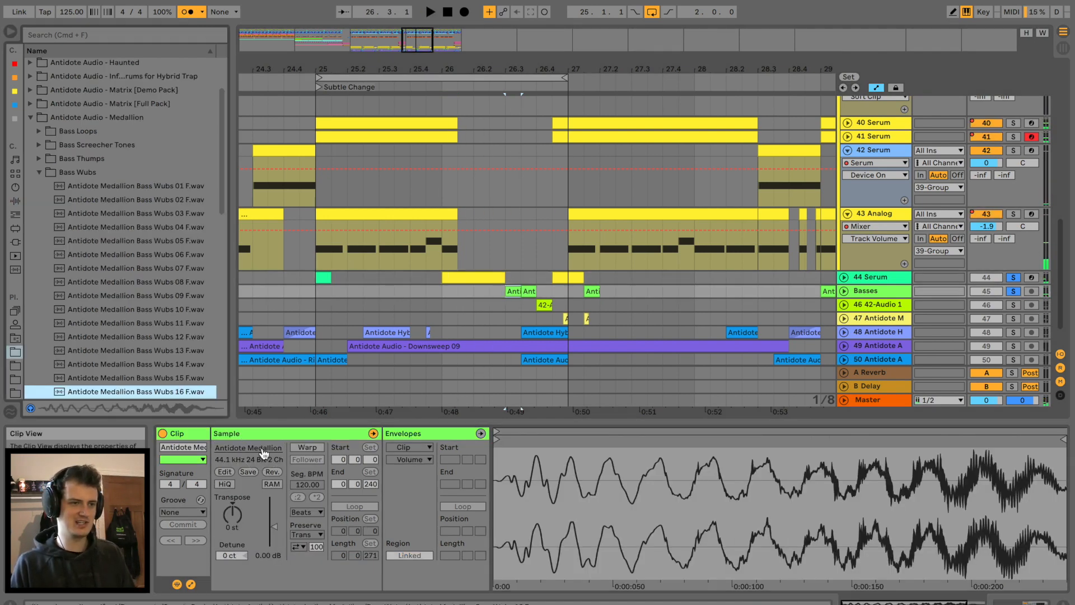
# Step: Step through the Bass Wubs samples and try Antidote Medallion Bass Wubs 22 F.wav in the Basses clip at 26.3
pyautogui.press('Down')
pyautogui.press('Down')
pyautogui.press('Down')
pyautogui.press('Down')
pyautogui.press('Down')
pyautogui.press('Down')
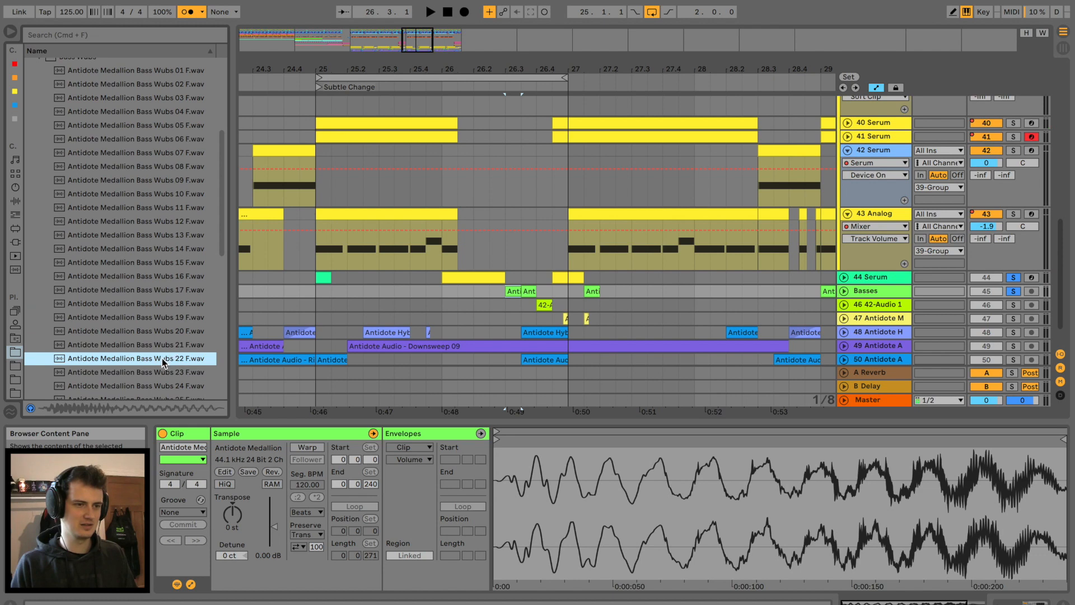
pyautogui.moveTo(162, 362); pyautogui.dragTo(826, 538)
pyautogui.press('space')
# Step: Replace the Basses clip's sample with Antidote Medallion Bass Wubs 21 F.wav and play from bar 25
pyautogui.click(141, 346)
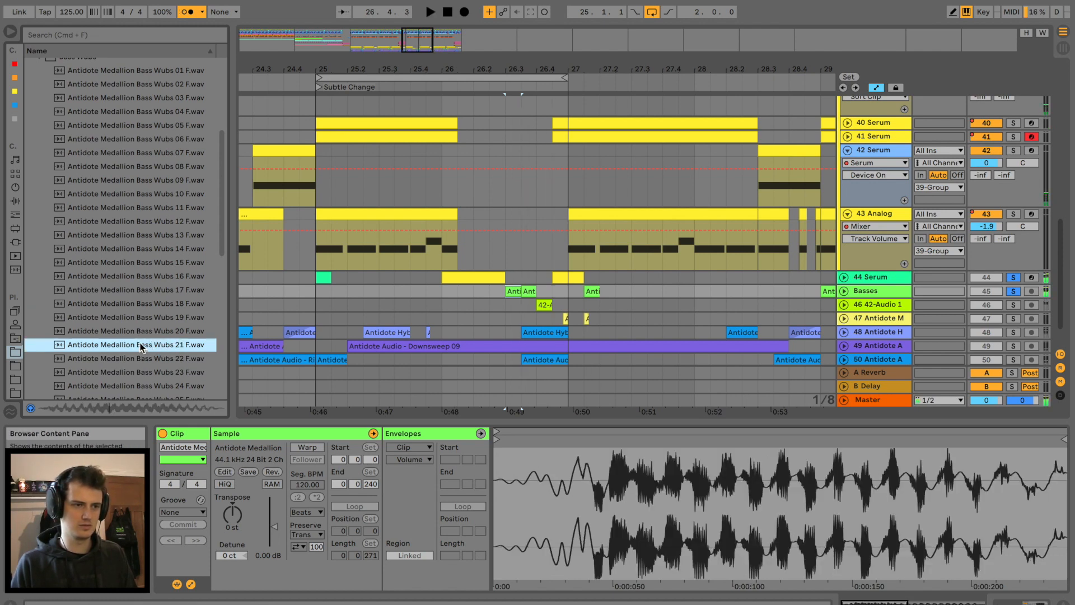
pyautogui.moveTo(683, 497); pyautogui.dragTo(683, 497)
pyautogui.click(384, 296)
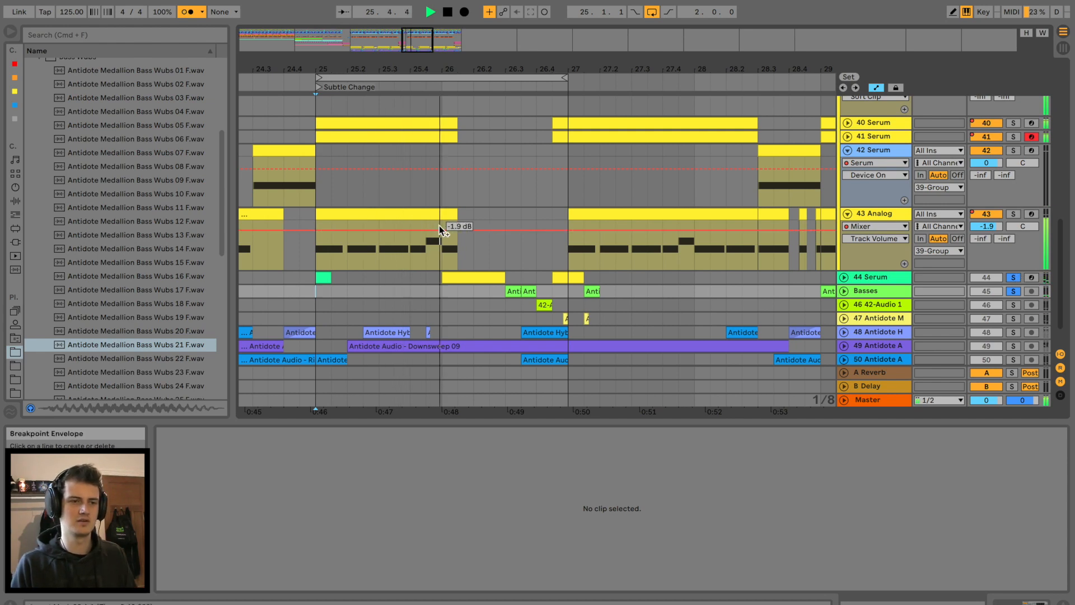
# Step: Trim the copied 44 Serum clip to start at 26.1.3 and open the track's Serum synth
pyautogui.click(460, 277)
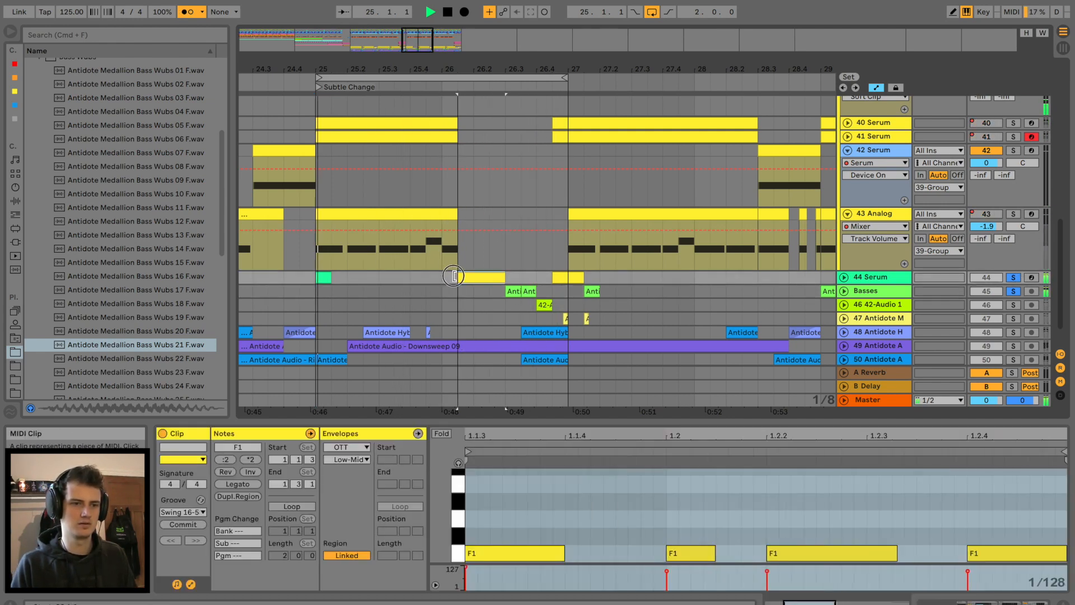
pyautogui.press('space')
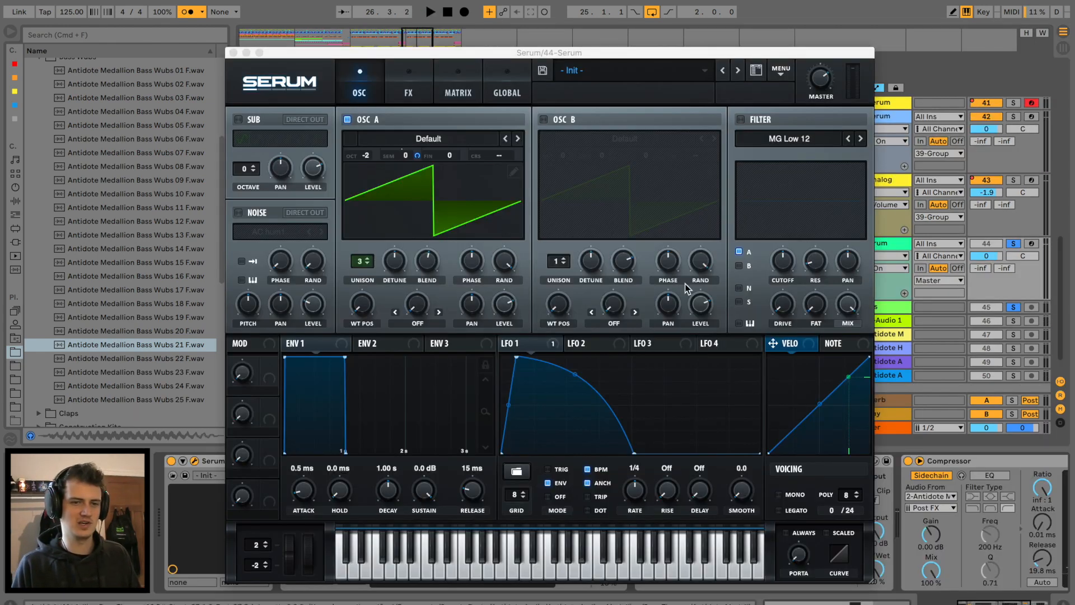
# Step: Raise the phaser mix to 100% in the 44 Serum's effects and set oscillator A's unison to 3 voices
pyautogui.click(405, 84)
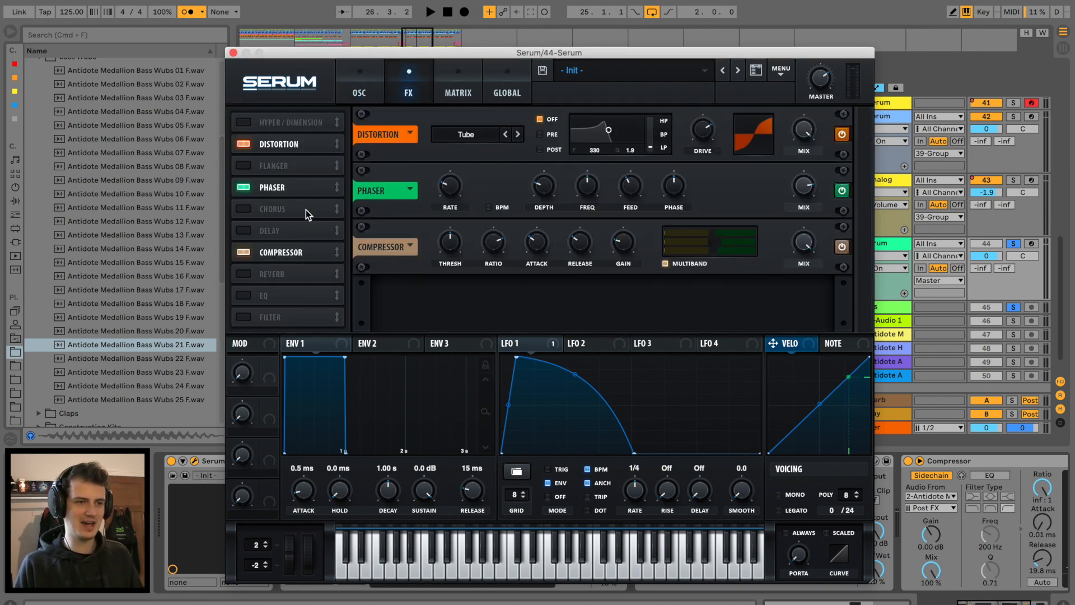
pyautogui.press('space')
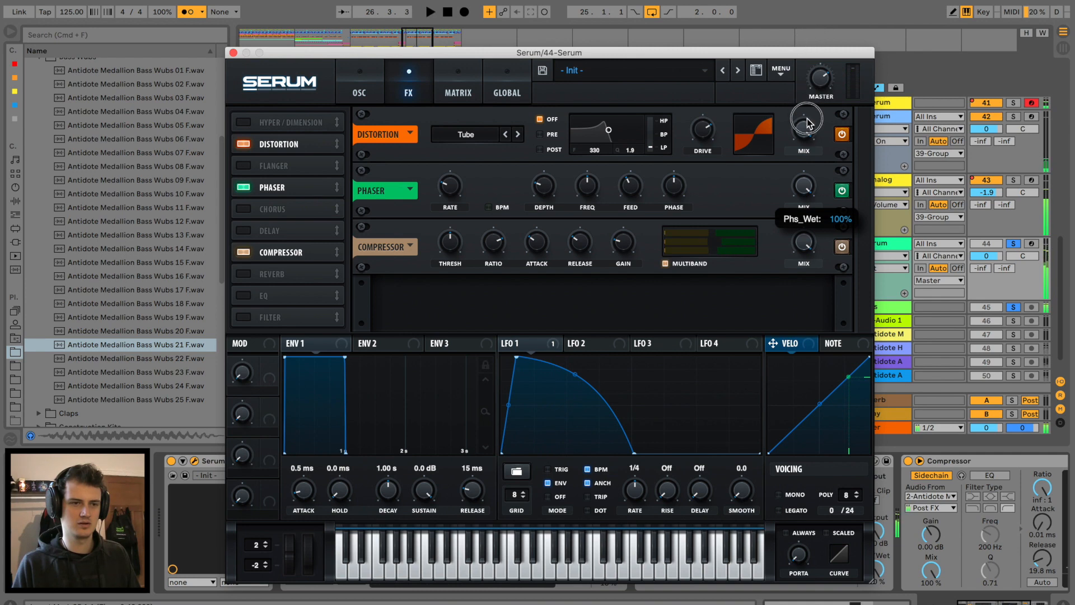
pyautogui.click(367, 87)
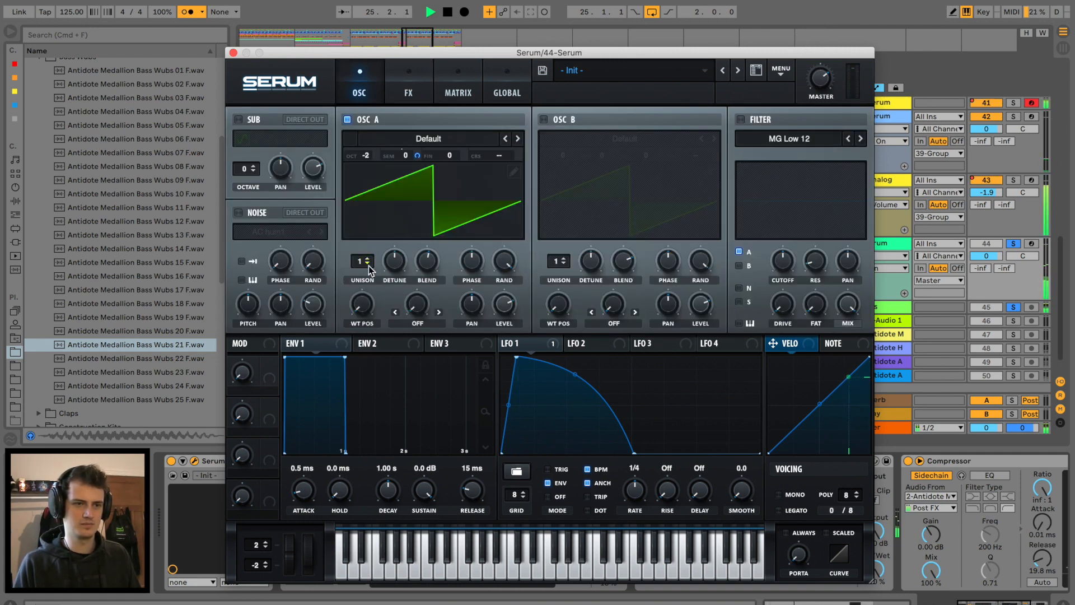
pyautogui.moveTo(369, 266); pyautogui.dragTo(371, 240)
pyautogui.press('space')
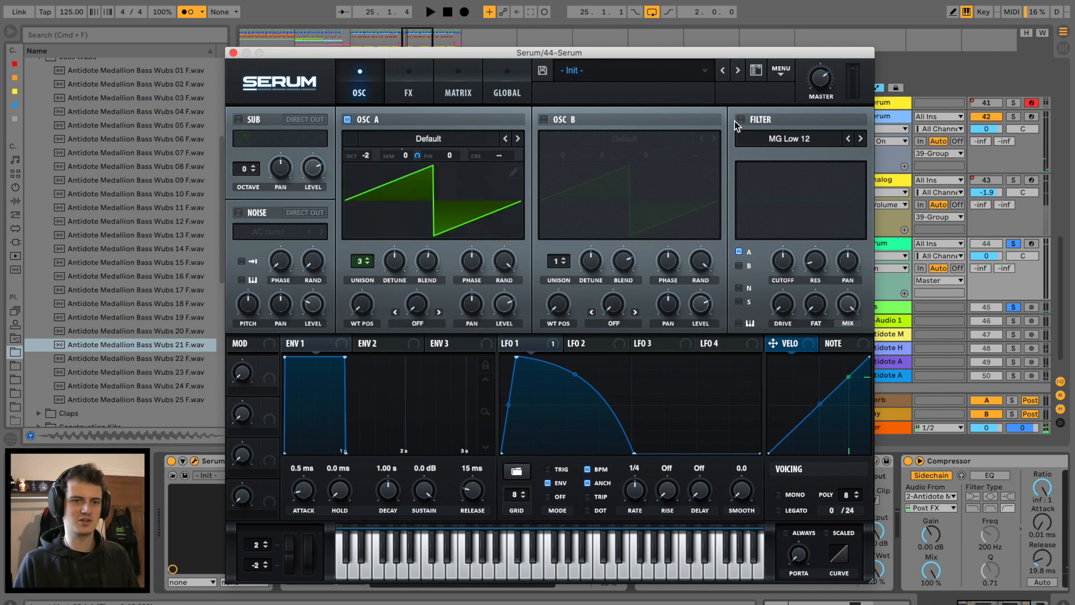
# Step: Enable the 44 Serum's filter with the Cmb HL6+ type and raise its resonance to about 82%
pyautogui.click(770, 140)
pyautogui.click(772, 143)
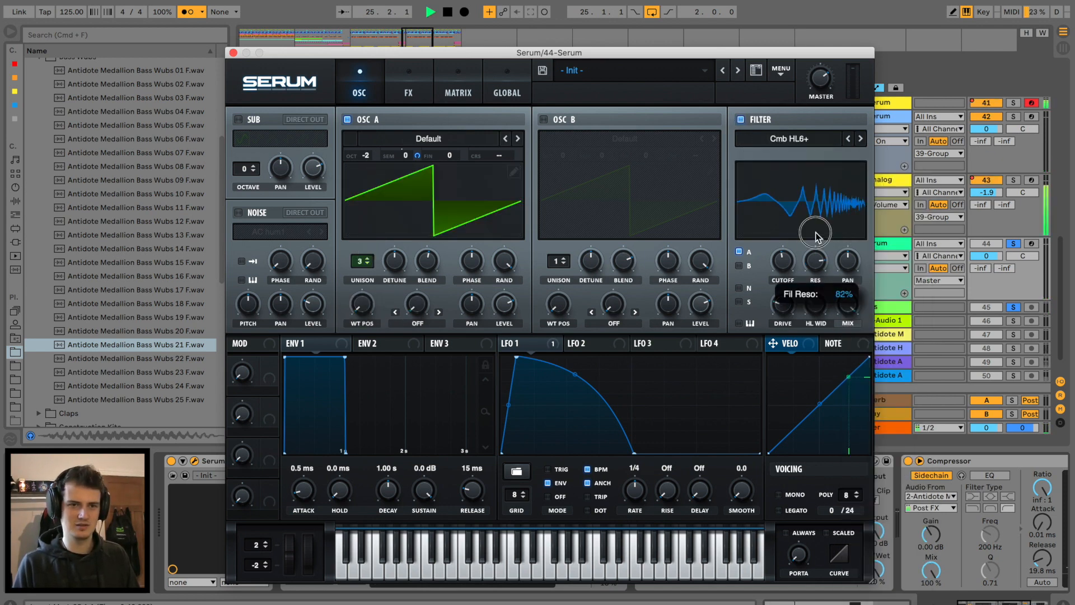
pyautogui.moveTo(816, 235); pyautogui.dragTo(786, 257)
# Step: Set the loop to the 44 Serum clip at 26.1.3 and play it, keeping the clip clear of the synth window
pyautogui.moveTo(517, 52); pyautogui.dragTo(515, 307)
pyautogui.press('space')
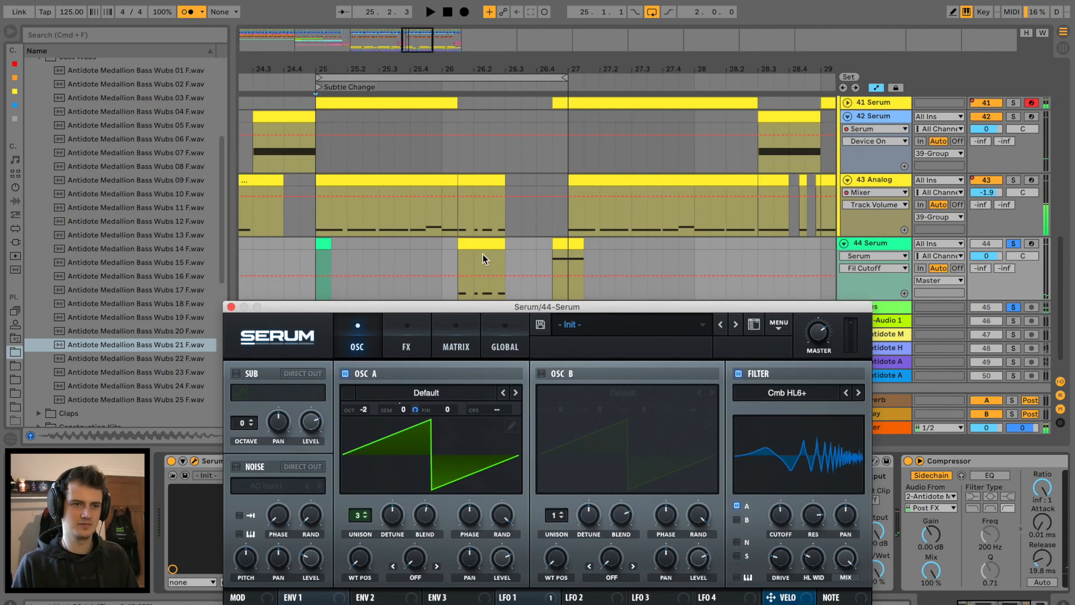
pyautogui.click(478, 243)
pyautogui.press('space')
pyautogui.press('super+l')
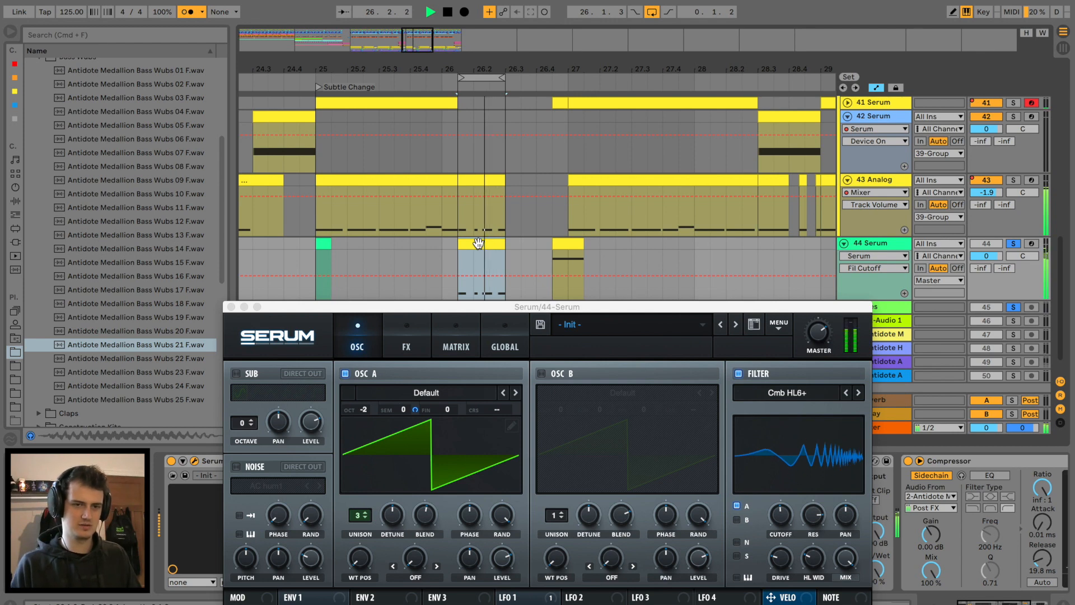
# Step: Sweep the Cmb HL6+ filter's cutoff while the loop plays and settle it at about 184 Hz
pyautogui.moveTo(780, 515); pyautogui.dragTo(782, 499)
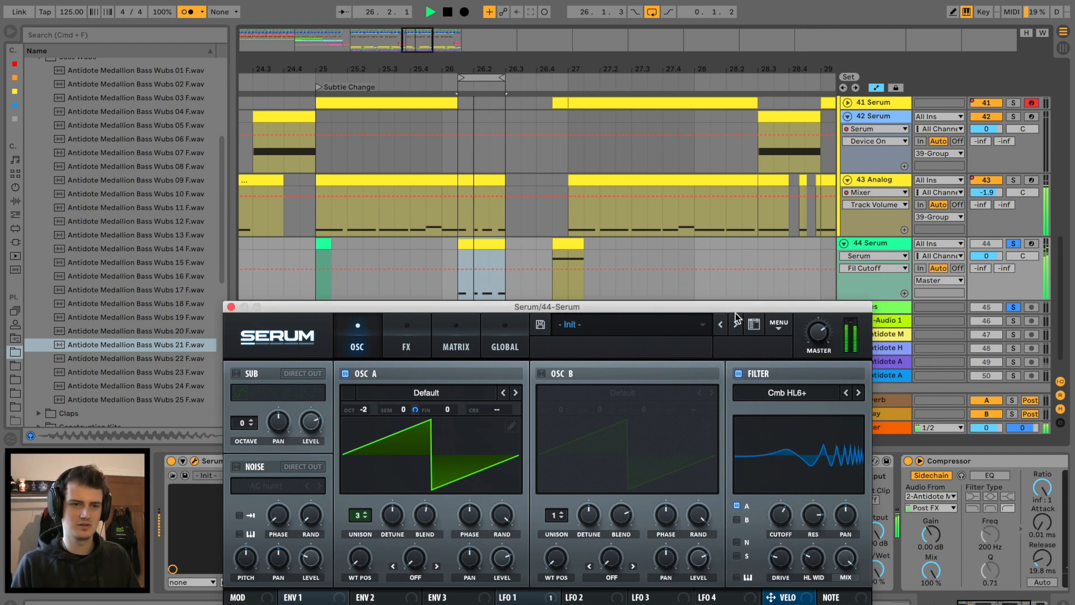
pyautogui.moveTo(735, 308); pyautogui.dragTo(722, 115)
pyautogui.moveTo(763, 330); pyautogui.dragTo(760, 354)
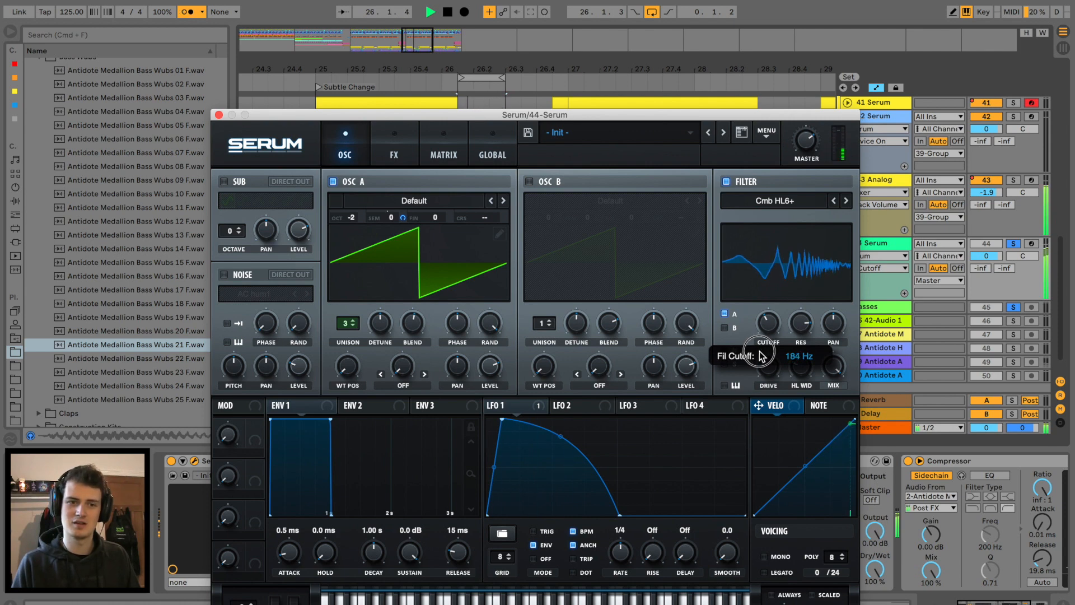
pyautogui.moveTo(762, 354); pyautogui.dragTo(759, 356)
# Step: Shape LFO 2 with a fast rise and slow decline, and assign it to the filter cutoff at a 1/2 rate
pyautogui.click(596, 410)
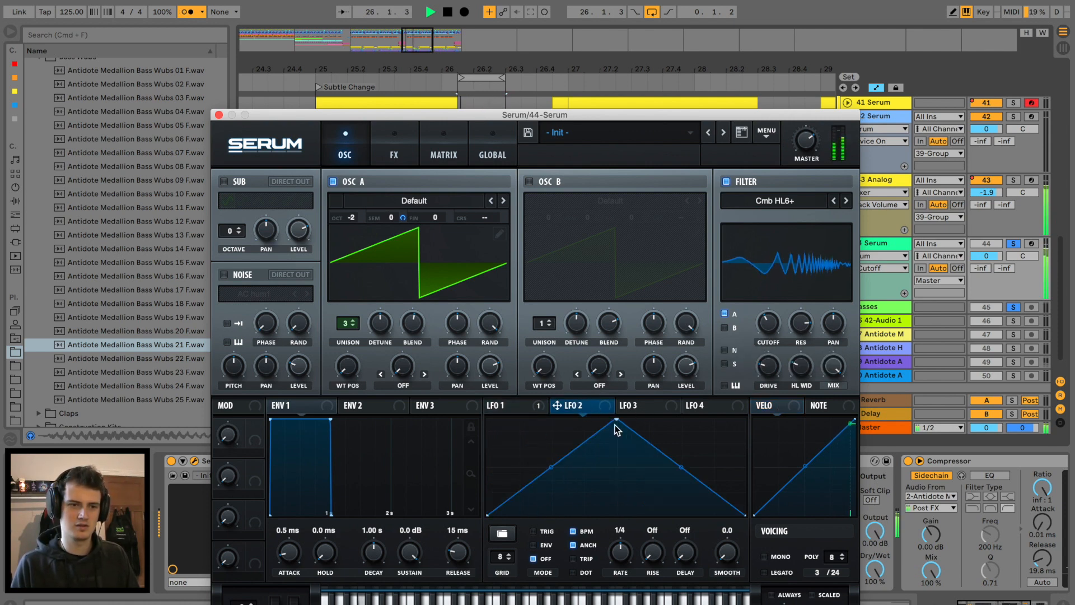
pyautogui.moveTo(615, 424); pyautogui.dragTo(506, 391)
pyautogui.moveTo(745, 513); pyautogui.dragTo(772, 438)
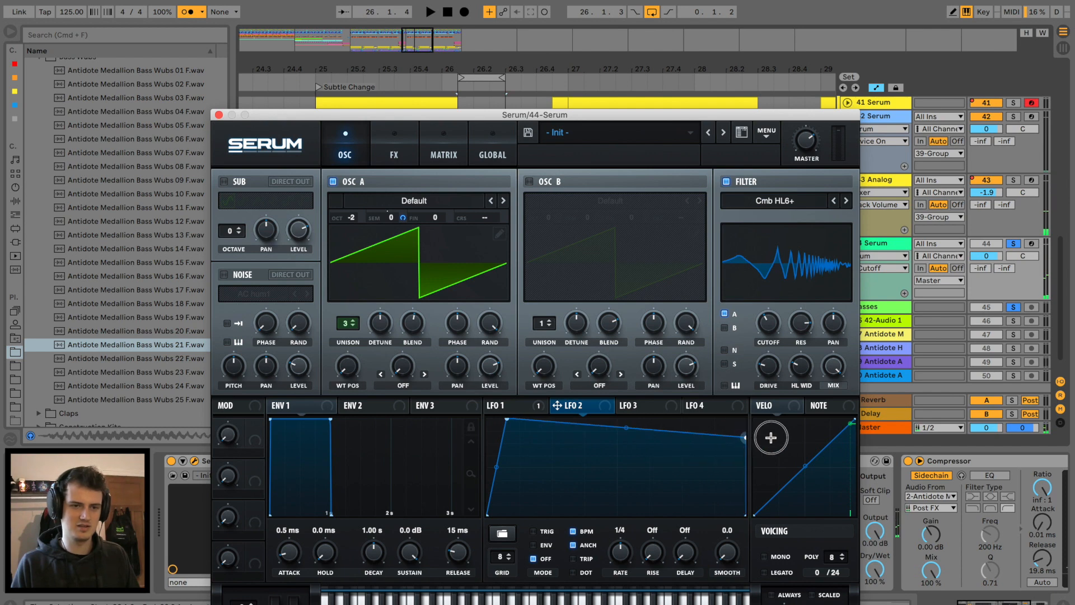
pyautogui.moveTo(741, 326)
pyautogui.mouseDown()
pyautogui.moveTo(770, 325)
pyautogui.moveTo(747, 365)
pyautogui.mouseUp()
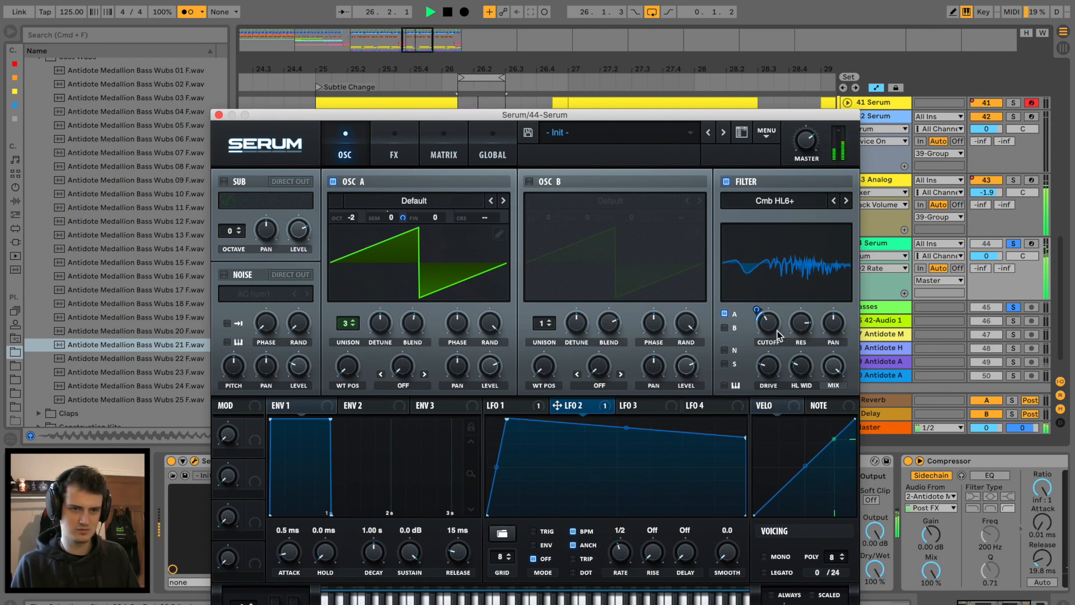
# Step: Reshape LFO 2 into a ramp falling from full level to zero over about the first quarter of its cycle
pyautogui.moveTo(506, 421); pyautogui.dragTo(504, 522)
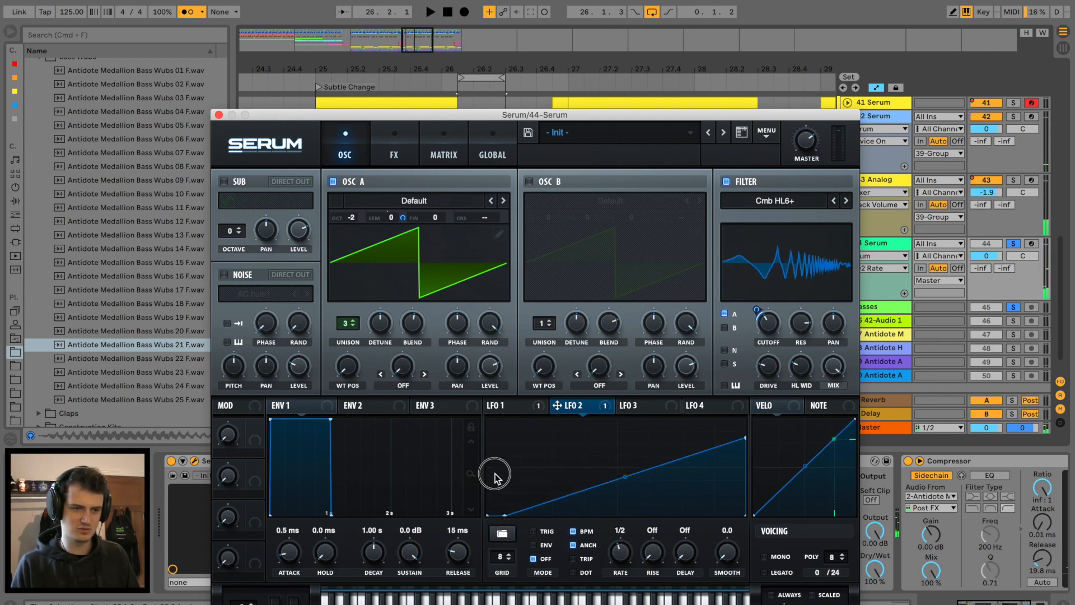
pyautogui.moveTo(744, 443); pyautogui.dragTo(734, 529)
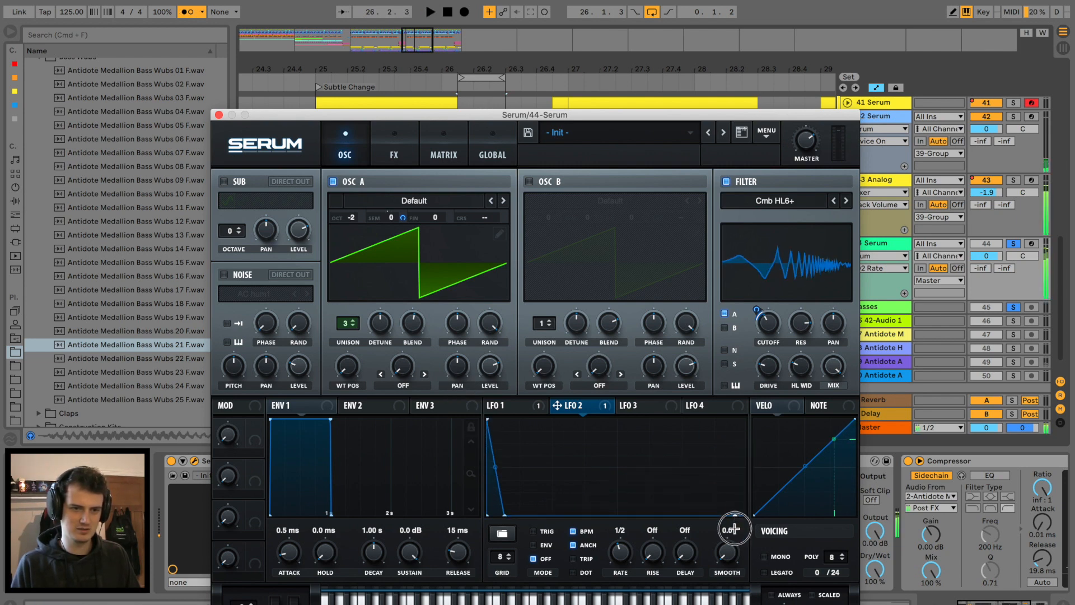
pyautogui.moveTo(504, 514); pyautogui.dragTo(554, 515)
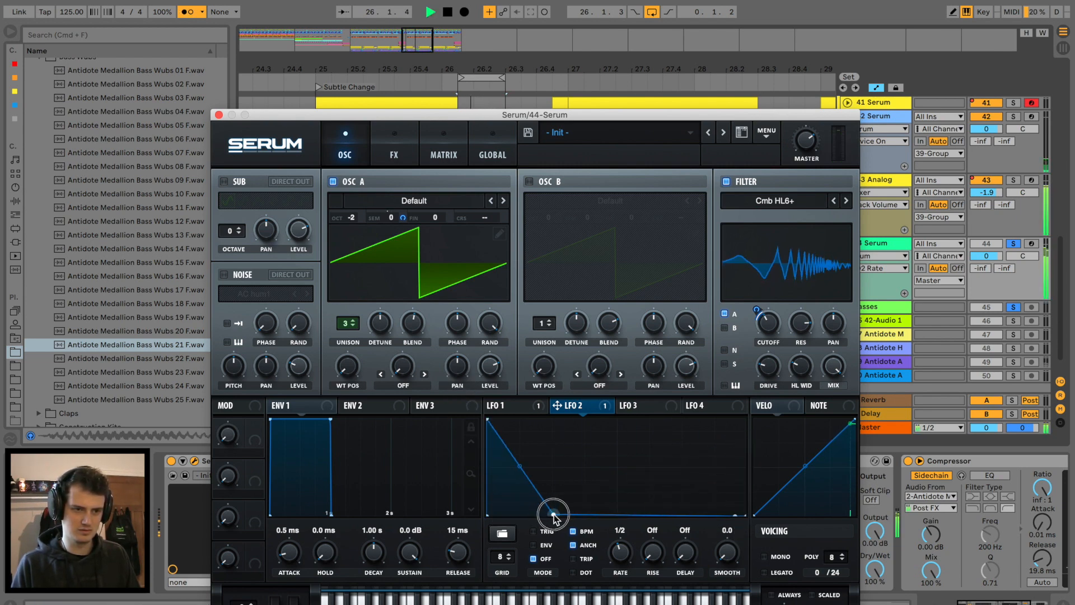
# Step: Reshape LFO 2 to peak about a quarter into its cycle and fall to zero along a steep concave curve
pyautogui.moveTo(520, 466); pyautogui.dragTo(513, 485)
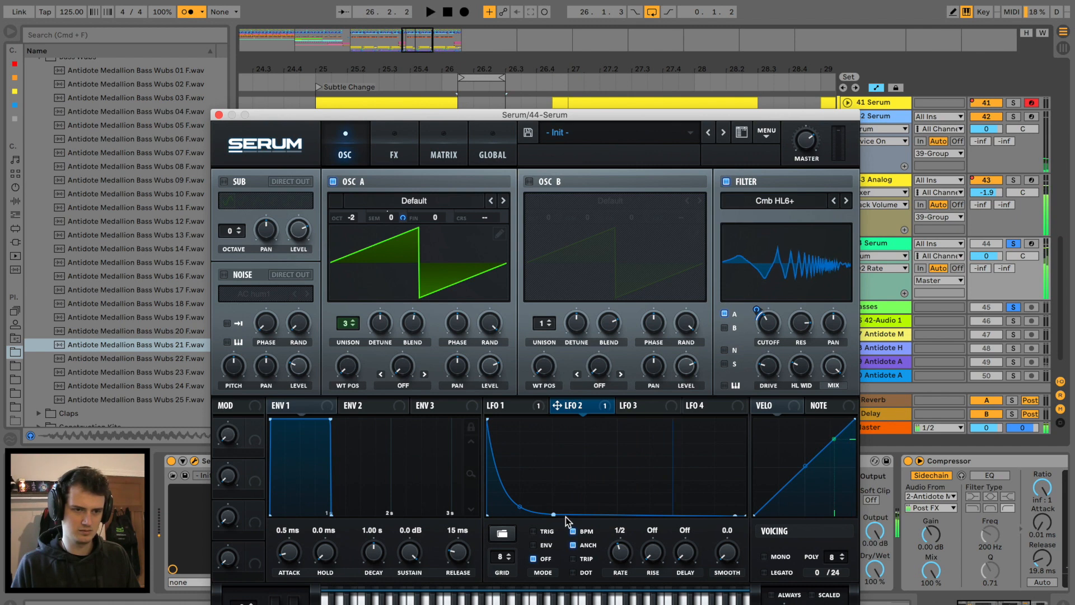
pyautogui.moveTo(490, 423); pyautogui.dragTo(553, 411)
pyautogui.moveTo(555, 515); pyautogui.dragTo(648, 520)
pyautogui.press('space')
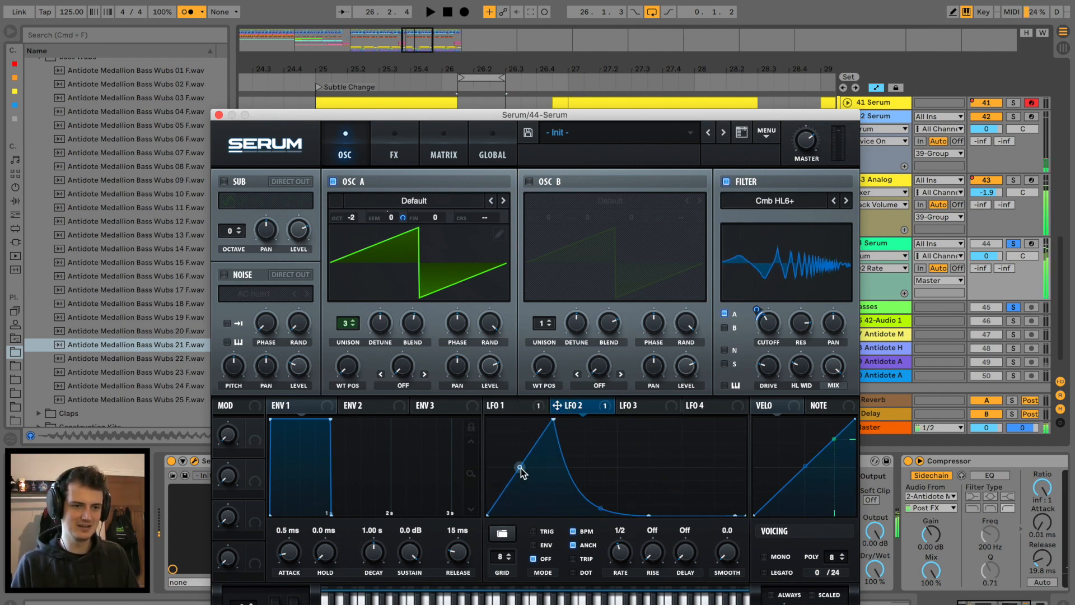
# Step: Narrow LFO 2 into a spike about a third into its cycle with a softened decay, and adjust the filter cutoff
pyautogui.moveTo(521, 467); pyautogui.dragTo(519, 514)
pyautogui.moveTo(554, 420); pyautogui.dragTo(570, 417)
pyautogui.moveTo(606, 508); pyautogui.dragTo(605, 516)
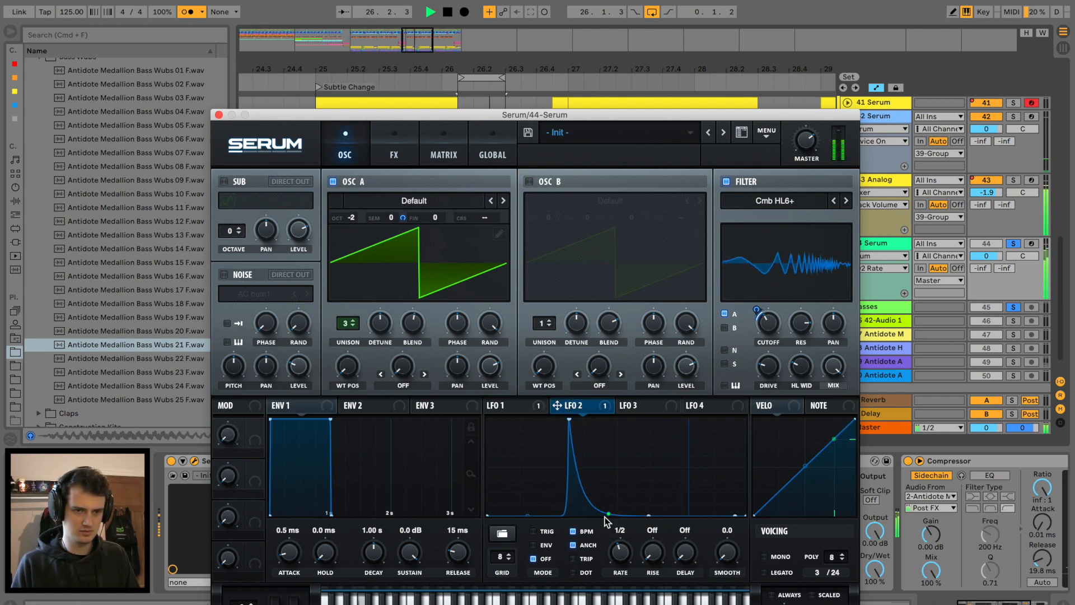
pyautogui.moveTo(765, 332); pyautogui.dragTo(775, 317)
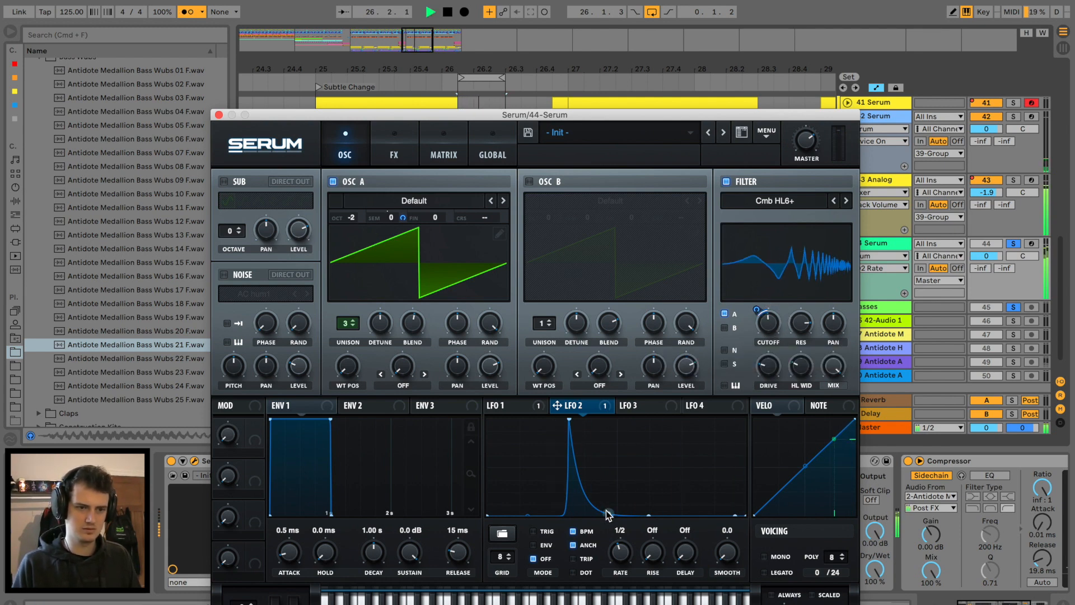
pyautogui.moveTo(609, 514); pyautogui.dragTo(652, 444)
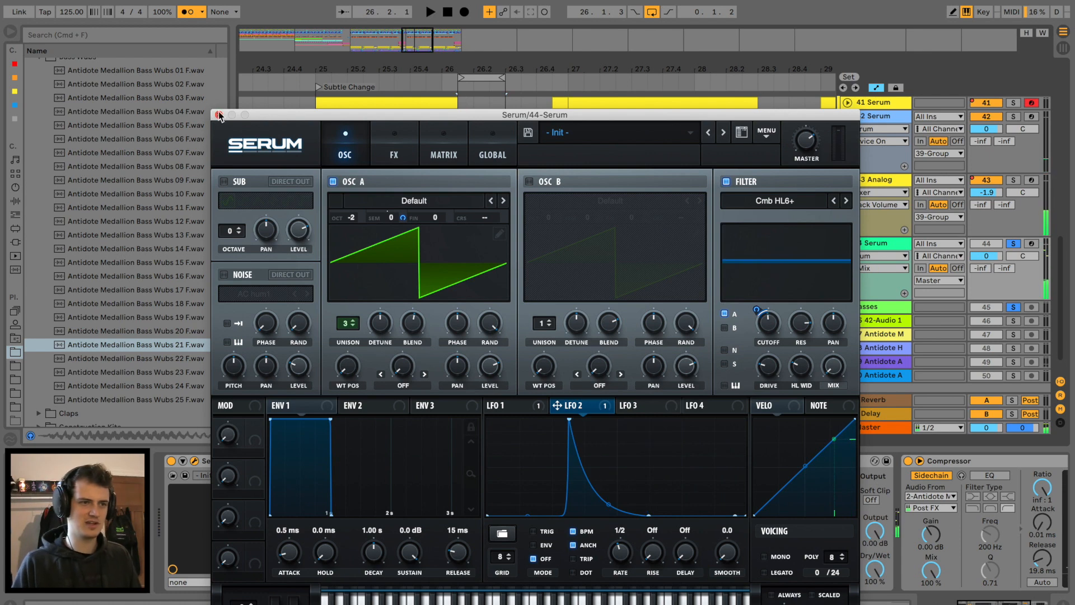
# Step: Close Serum and automate the 44 Serum filter mix to peak at 26.1.3 and fall to zero by the clip's end
pyautogui.click(218, 115)
pyautogui.click(455, 298)
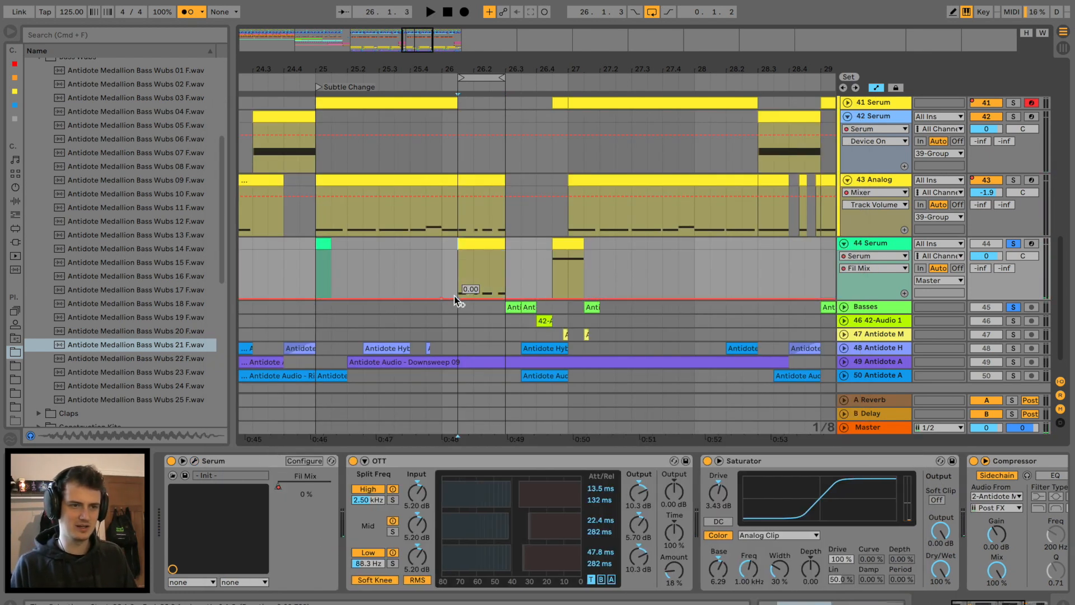
pyautogui.moveTo(458, 298)
pyautogui.mouseDown()
pyautogui.moveTo(458, 251)
pyautogui.moveTo(509, 298)
pyautogui.mouseUp()
pyautogui.press('space')
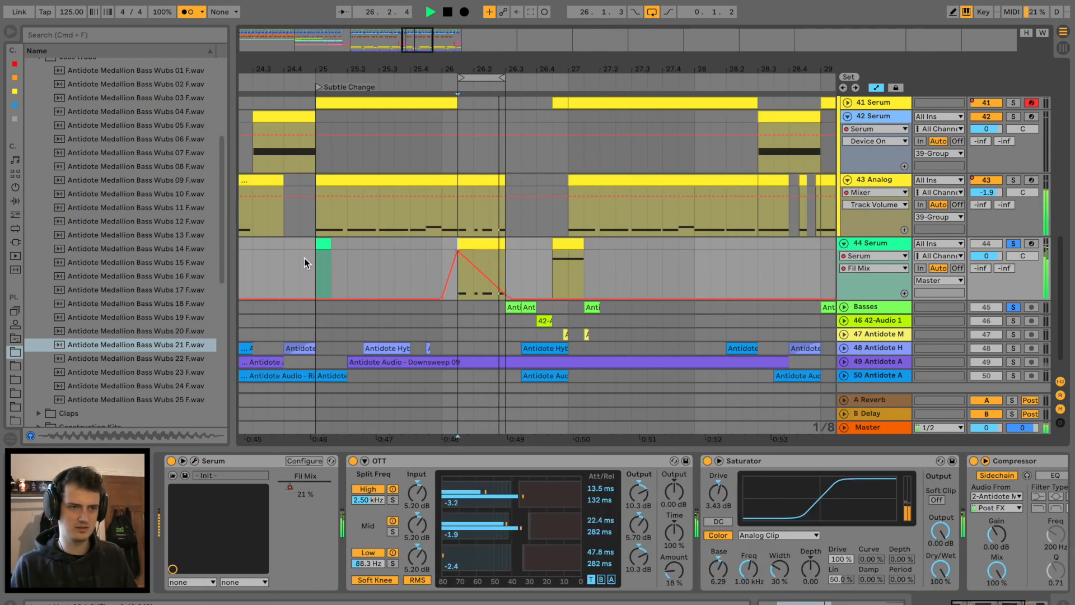
# Step: Unsolo 44 Serum, turn off the loop and metronome, and play from just before bar 25
pyautogui.click(299, 274)
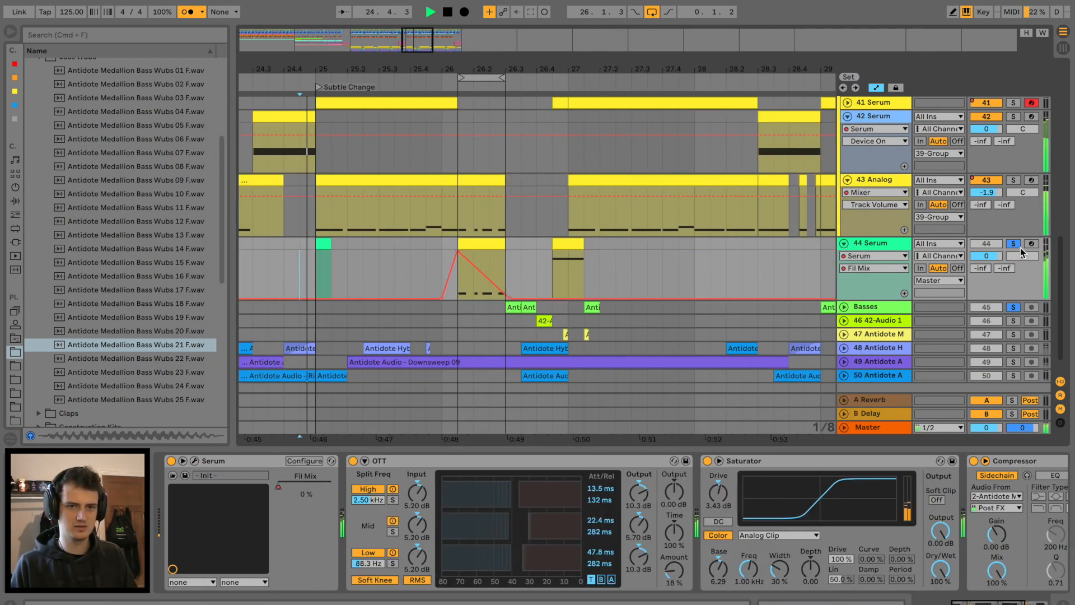
pyautogui.click(652, 12)
pyautogui.press('space')
pyautogui.click(188, 12)
pyautogui.press('space')
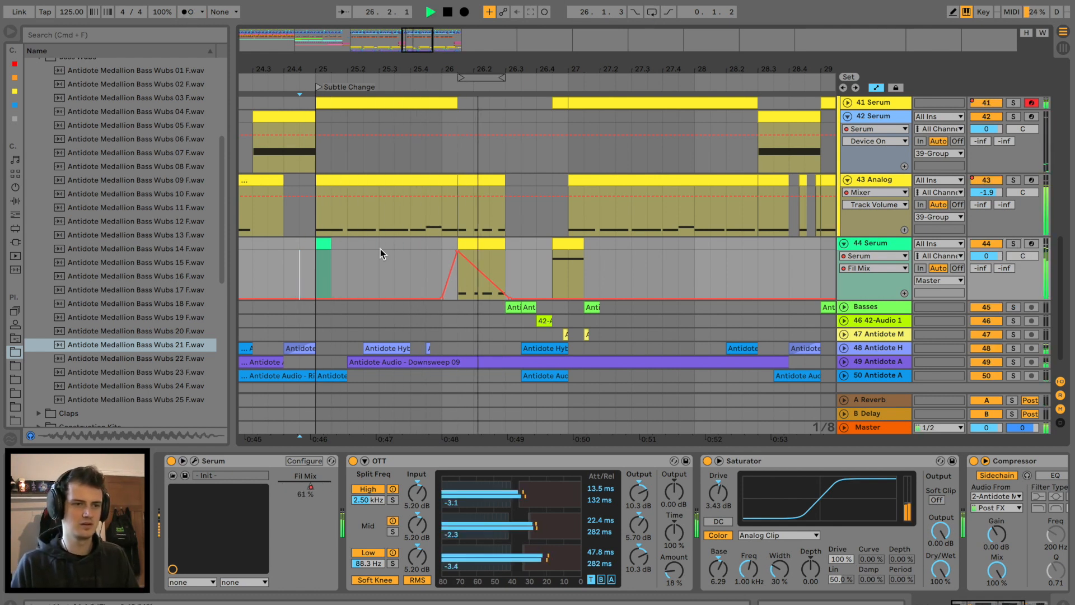
# Step: Listen to the new 44 Serum fill in the full mix, starting from bar 26
pyautogui.click(489, 269)
pyautogui.click(444, 241)
pyautogui.press('space')
pyautogui.press('space')
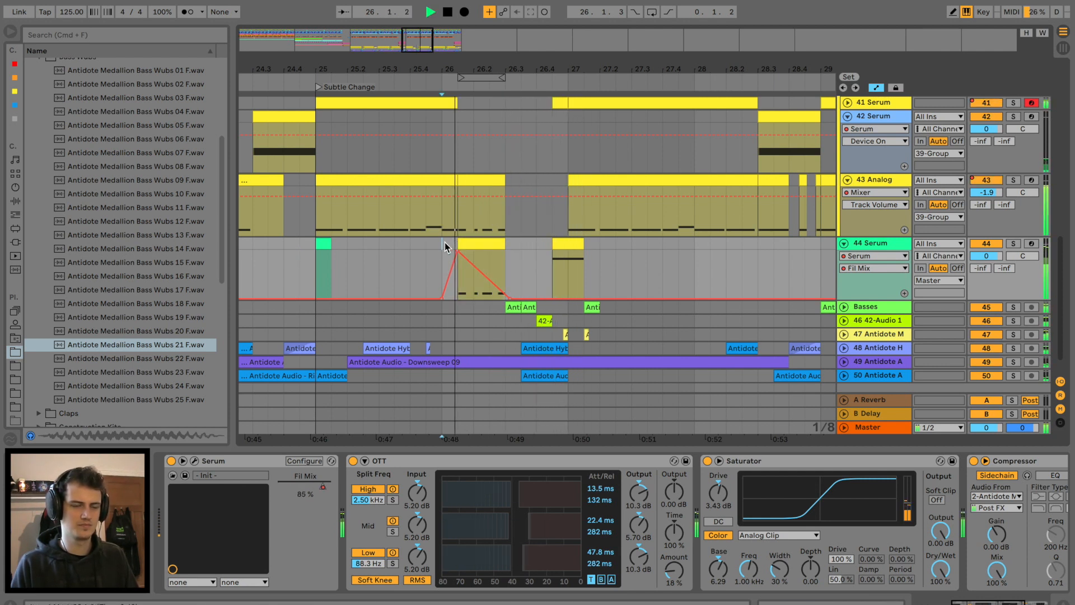
pyautogui.press('space')
pyautogui.moveTo(502, 69); pyautogui.dragTo(502, 84)
pyautogui.press('space')
pyautogui.press('space')
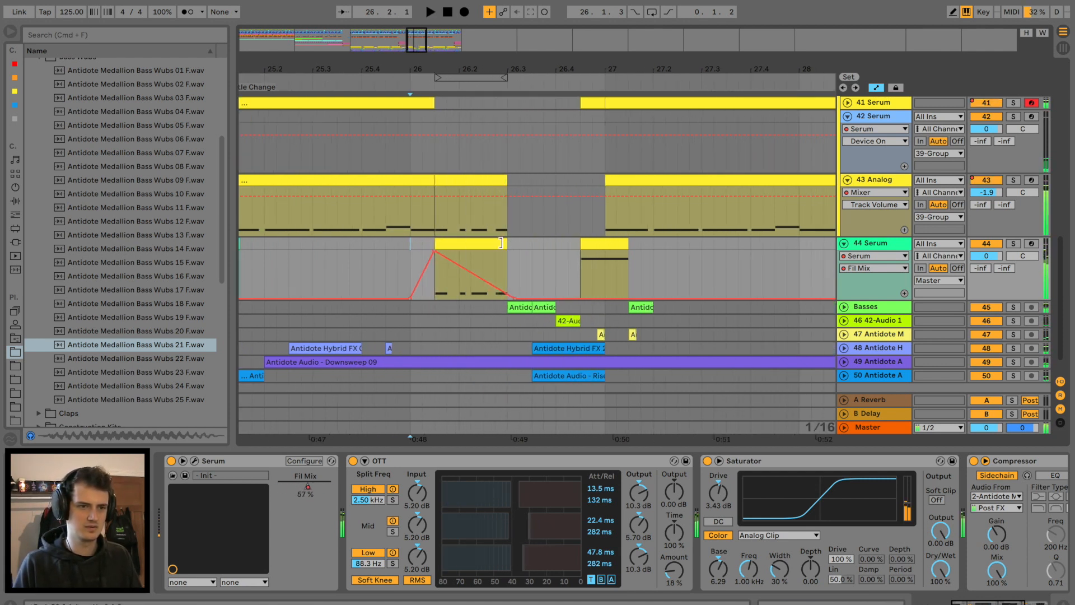
# Step: Shorten the 44 Serum fill clip to end at 26.2.2, play it in context and unfold the Basses track
pyautogui.press('space')
pyautogui.moveTo(506, 245); pyautogui.dragTo(468, 247)
pyautogui.press('space')
pyautogui.press('space')
pyautogui.press('space')
pyautogui.click(395, 243)
pyautogui.press('space')
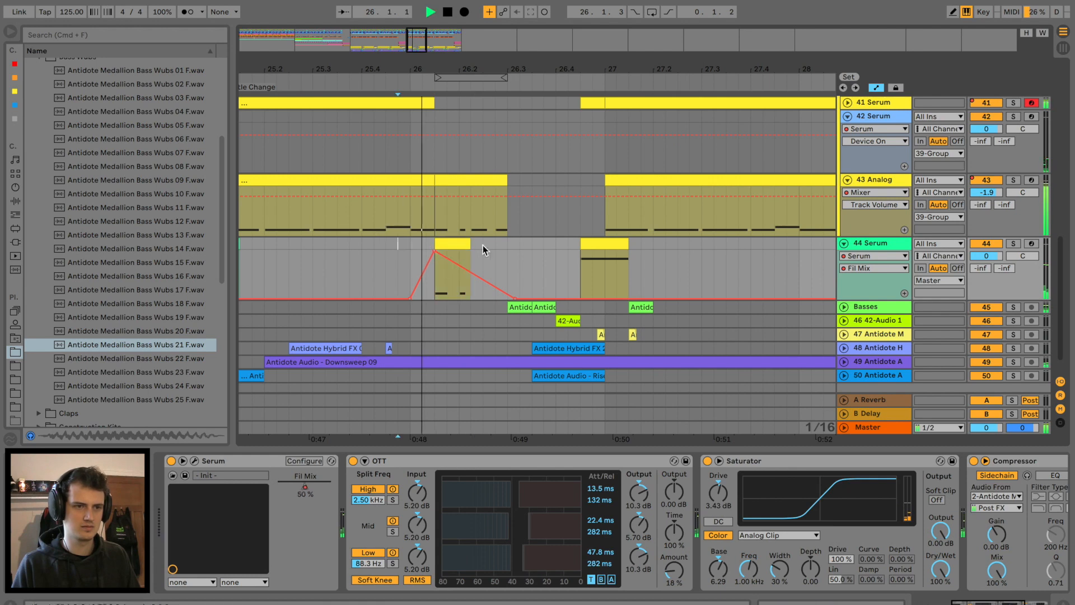
pyautogui.scroll(-2, 499, 267)
pyautogui.press('space')
pyautogui.press('space')
pyautogui.click(845, 285)
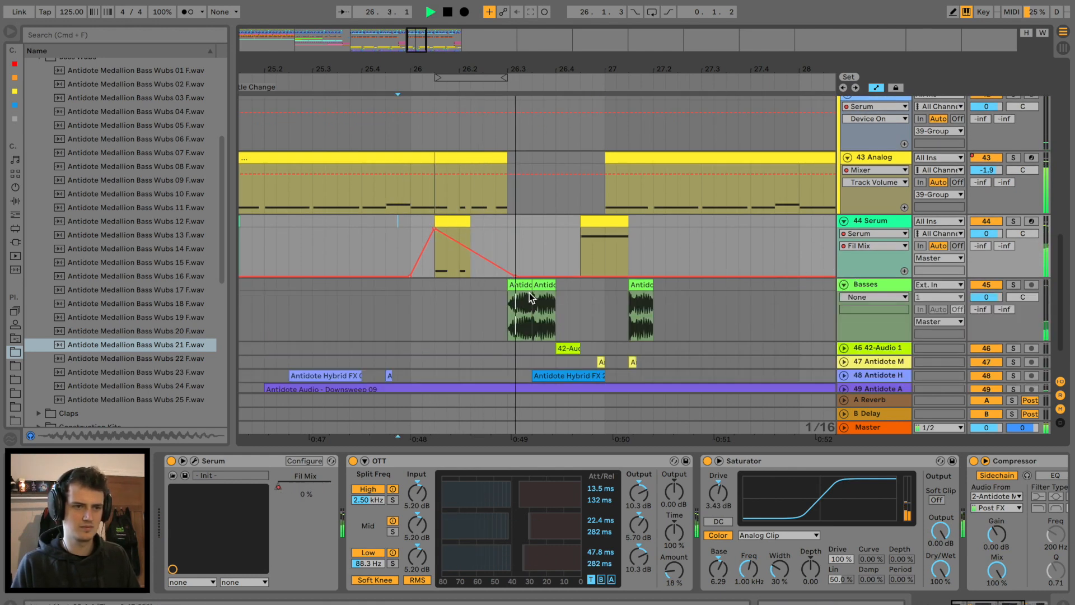
# Step: Split the 43 Analog clip at 26.2.2 and adjust the second part to end at 26.3.1
pyautogui.moveTo(507, 157); pyautogui.dragTo(497, 159)
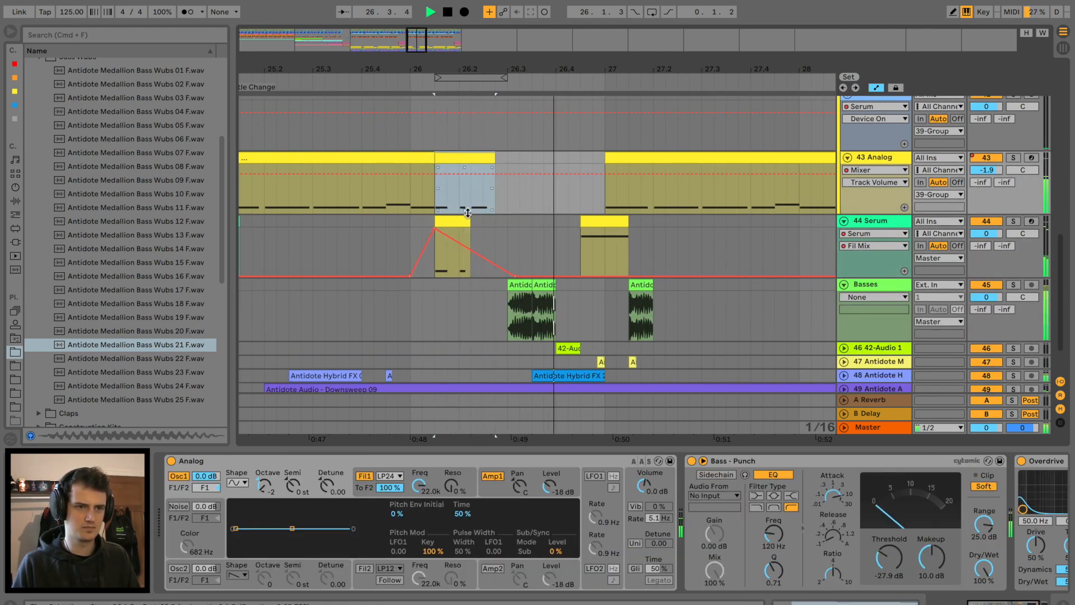
pyautogui.click(437, 200)
pyautogui.press('space')
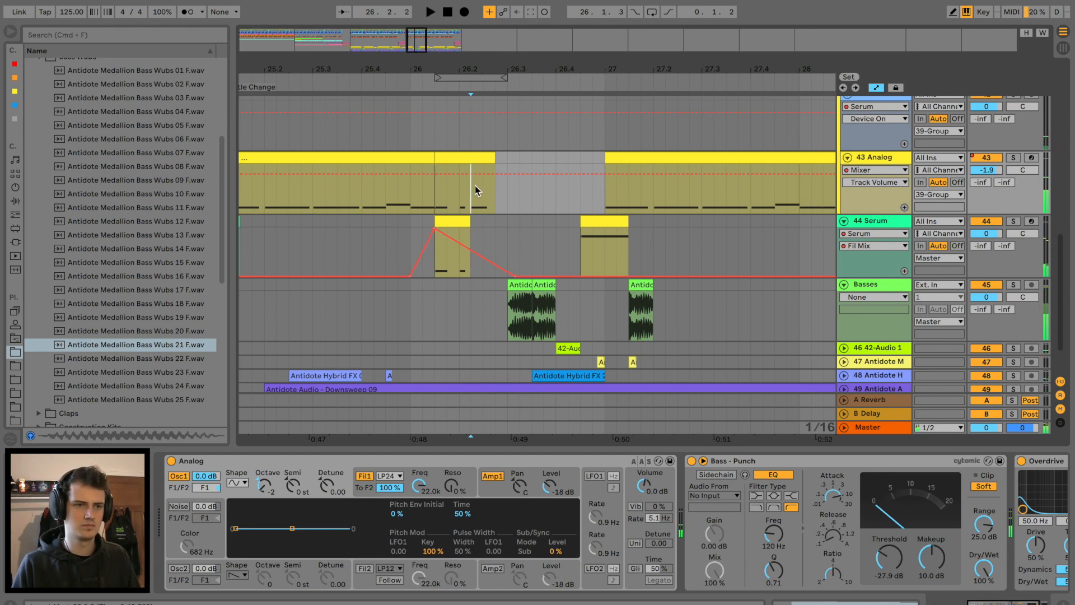
pyautogui.press('super+e')
pyautogui.doubleClick(485, 155)
pyautogui.moveTo(494, 157); pyautogui.dragTo(503, 158)
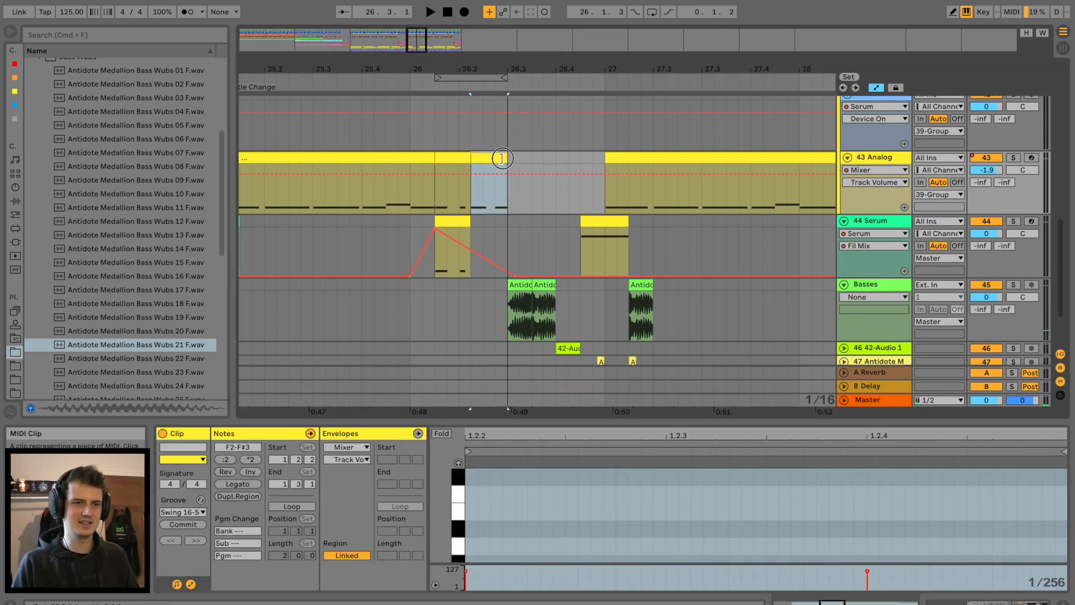
# Step: Replace the two F2 notes in the split 43 Analog clip with one long F2 note
pyautogui.doubleClick(497, 159)
pyautogui.scroll(-5, 757, 492)
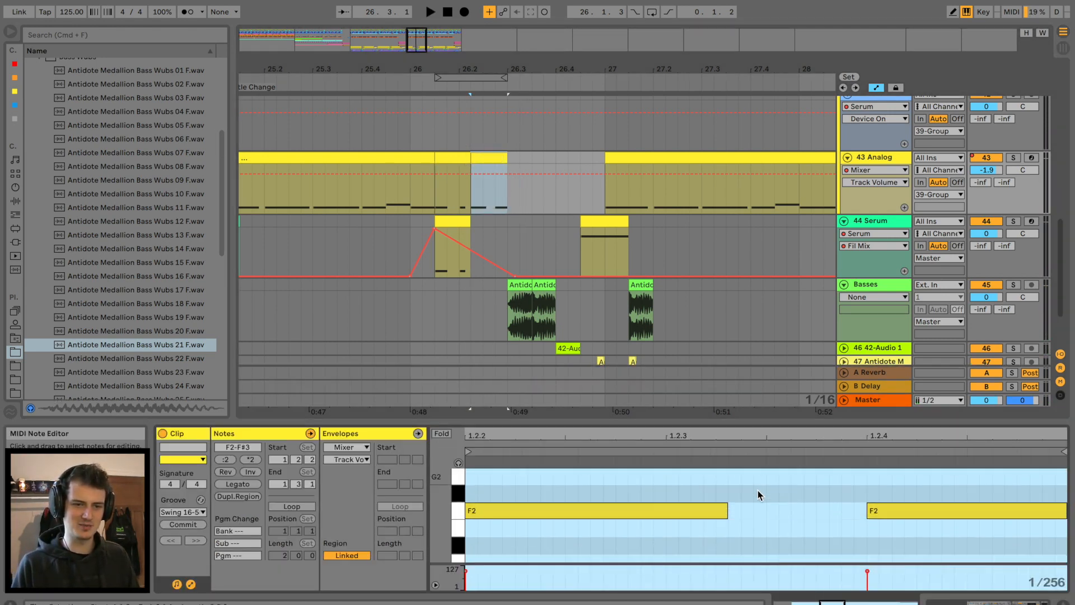
pyautogui.click(756, 495)
pyautogui.click(727, 501)
pyautogui.moveTo(727, 501); pyautogui.dragTo(915, 501)
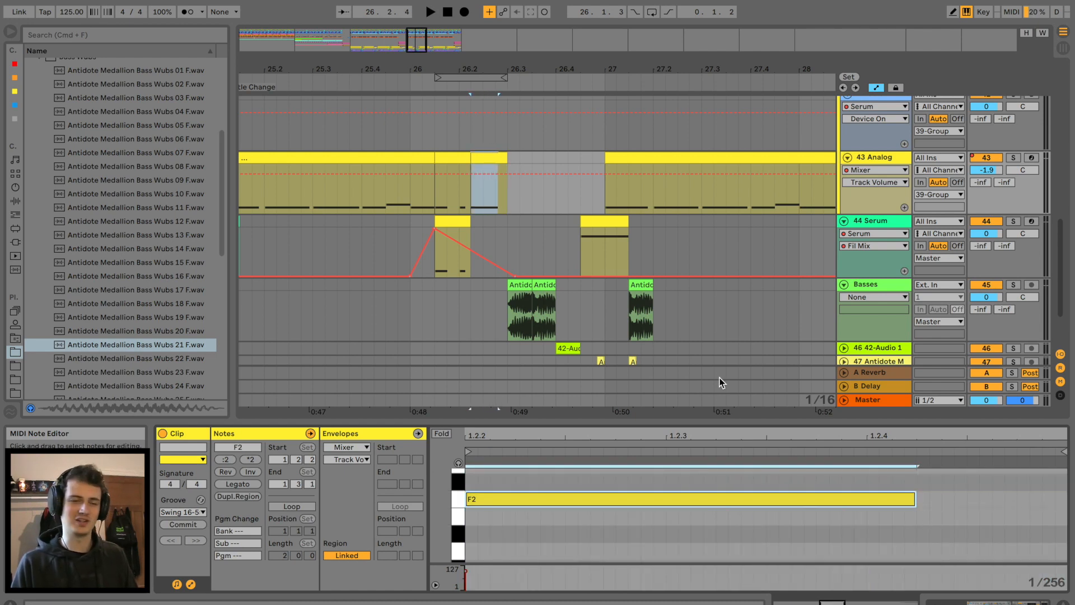
# Step: Add a bass sample to the Basses track at 26.2.2, settling on Antidote Medallion Bass Wubs 23 F.wav, and play it
pyautogui.click(537, 287)
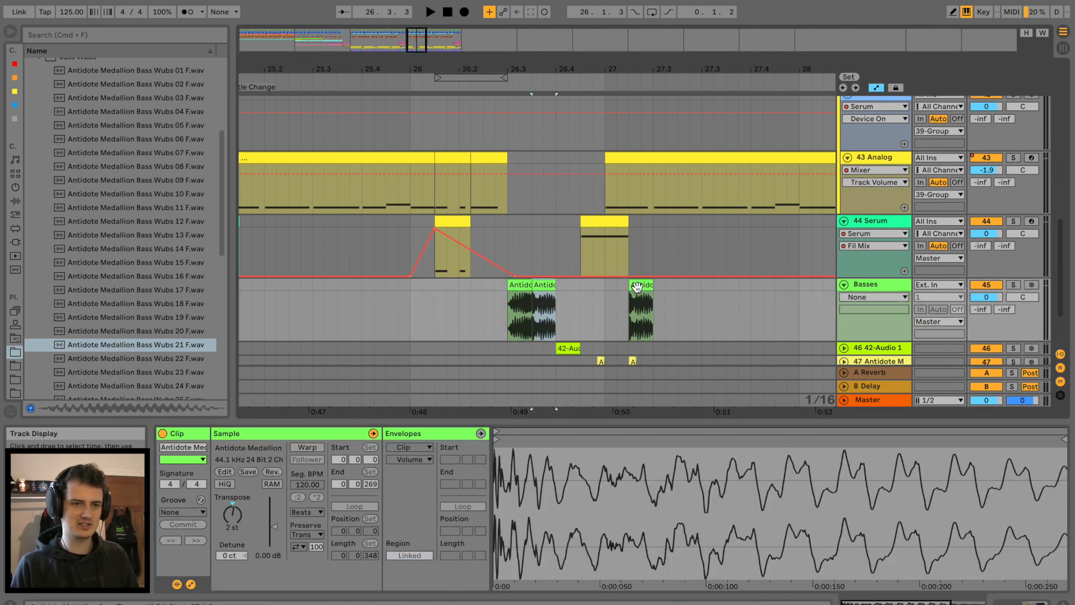
pyautogui.moveTo(640, 287)
pyautogui.mouseDown()
pyautogui.moveTo(462, 298)
pyautogui.moveTo(485, 295)
pyautogui.mouseUp()
pyautogui.click(440, 291)
pyautogui.press('space')
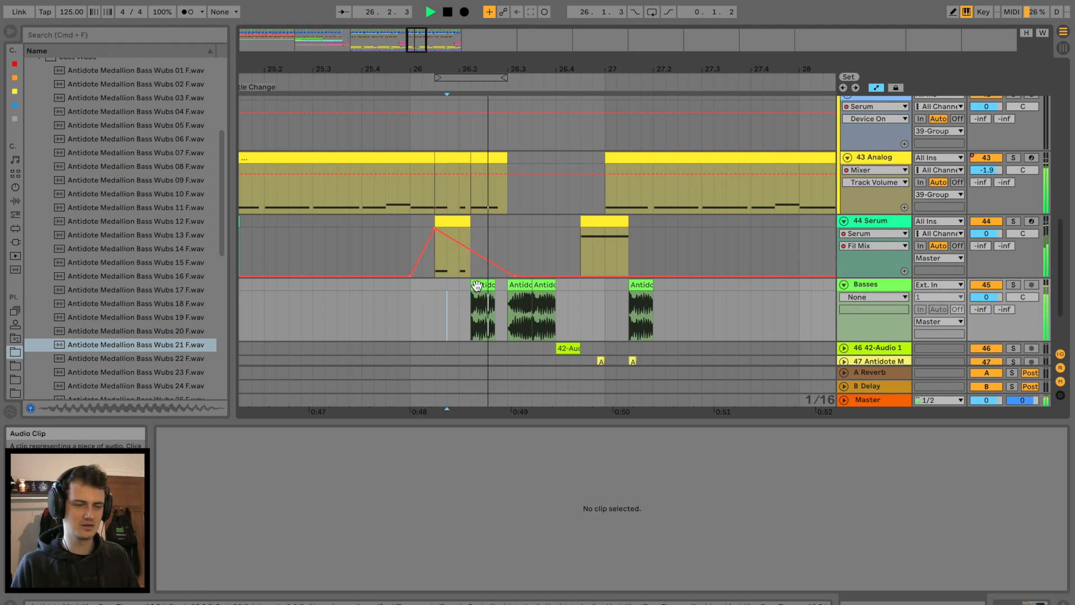
pyautogui.press('space')
pyautogui.click(478, 287)
pyautogui.press('space')
pyautogui.press('space')
pyautogui.click(279, 294)
pyautogui.press('space')
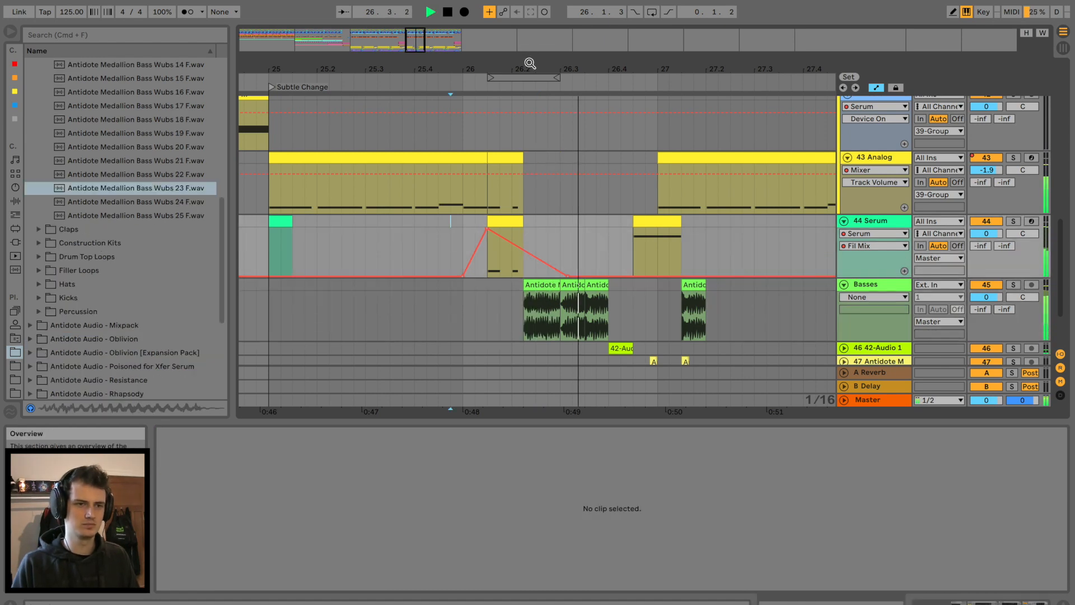
# Step: Lengthen the note in the 44 Serum clip at 26.1.3 to replace its two short notes, and play from bar 25
pyautogui.press('space')
pyautogui.click(507, 222)
pyautogui.moveTo(664, 553); pyautogui.dragTo(966, 553)
pyautogui.press('space')
pyautogui.click(264, 228)
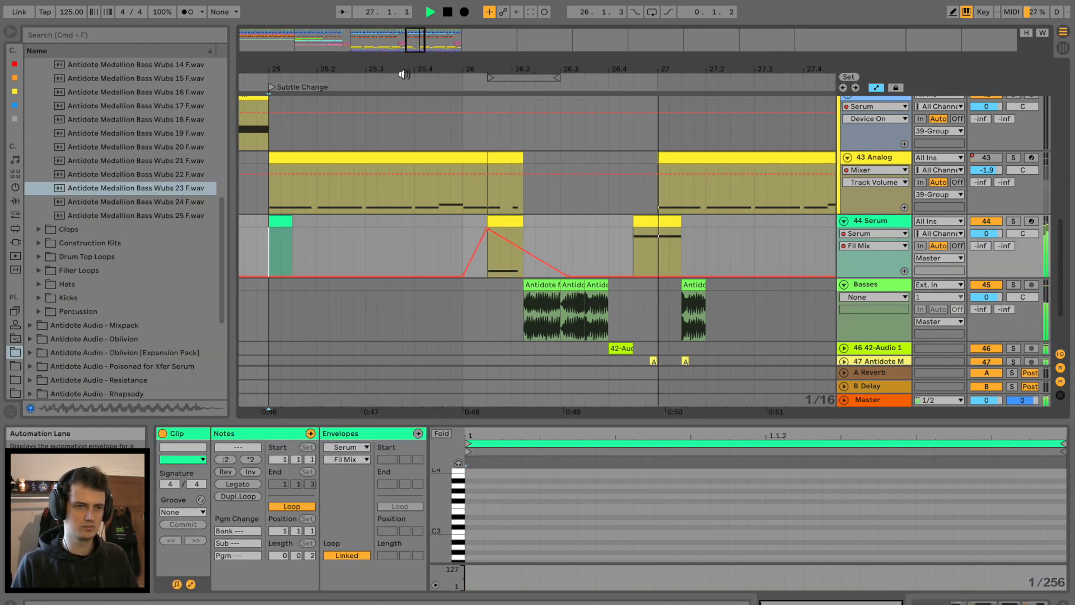
# Step: Fold the 43 Analog and 42 Serum tracks while playing the Subtle Change section
pyautogui.moveTo(413, 66); pyautogui.dragTo(413, 34)
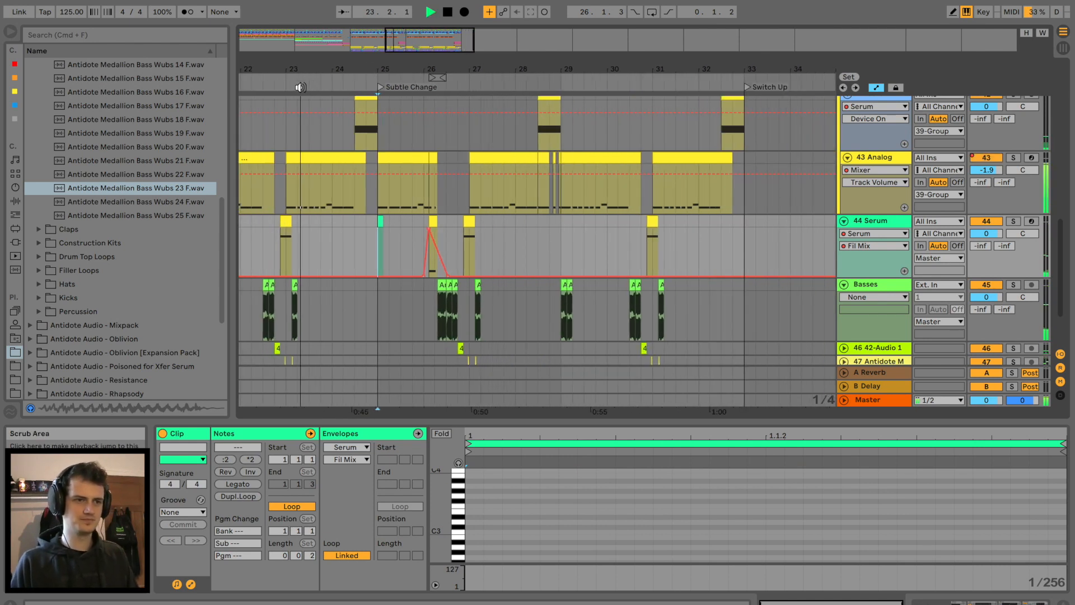
pyautogui.scroll(3, 353, 163)
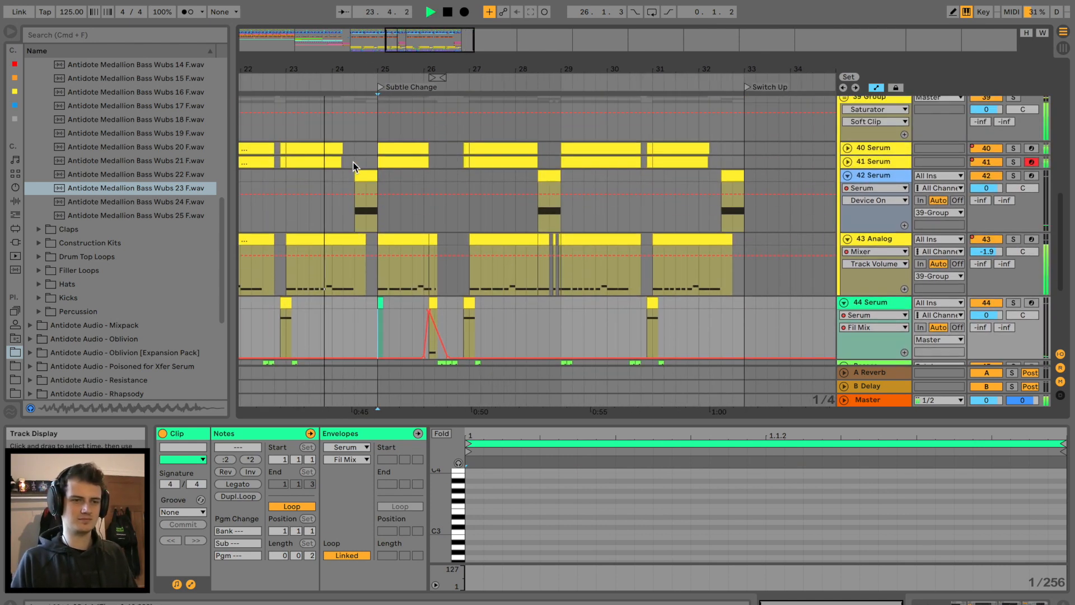
pyautogui.click(848, 239)
pyautogui.click(848, 176)
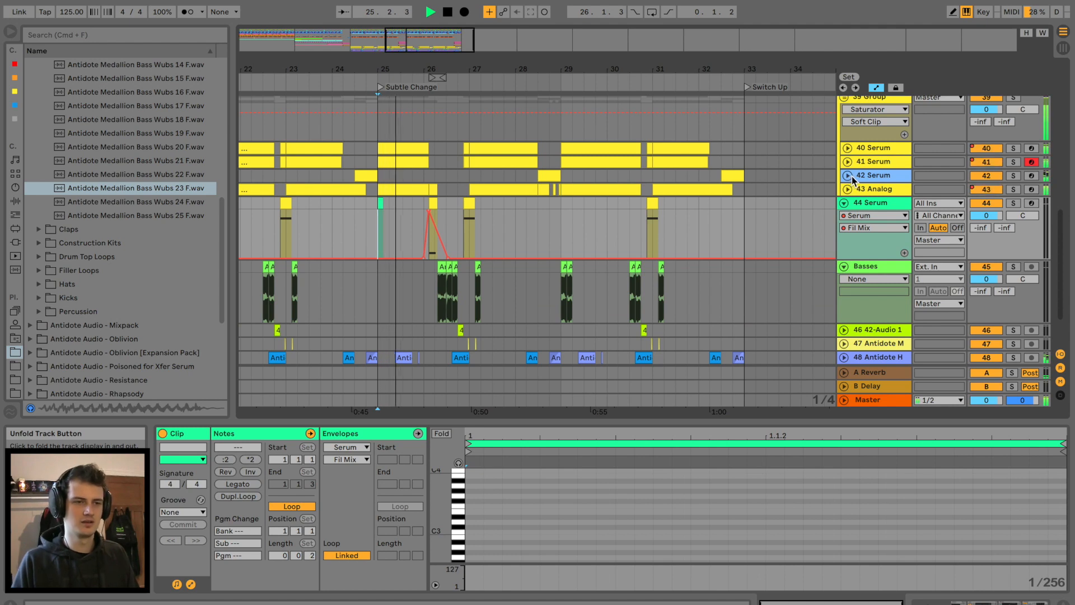
pyautogui.moveTo(379, 68); pyautogui.dragTo(383, 94)
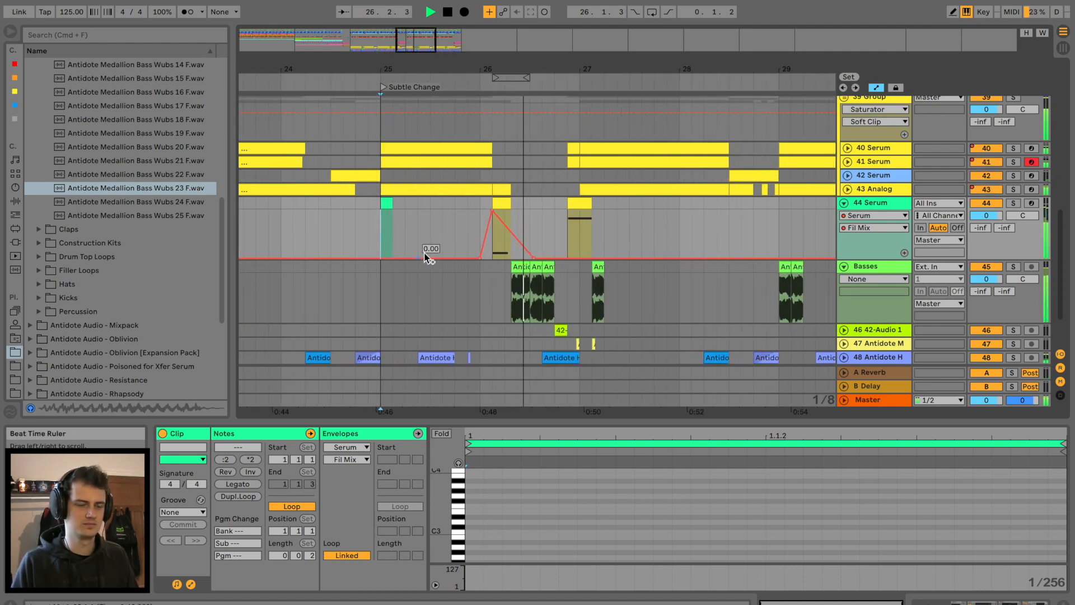
# Step: Trim the Basses clip at 26.2.2 to end at 26.2.4 while checking it in playback
pyautogui.press('space')
pyautogui.click(525, 267)
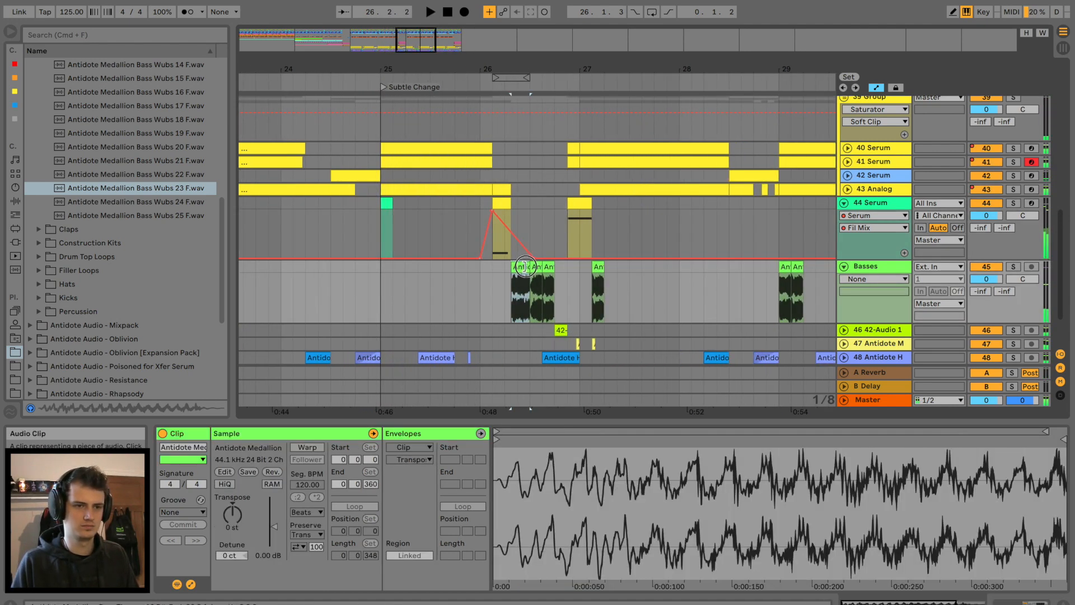
pyautogui.moveTo(526, 267); pyautogui.dragTo(515, 268)
pyautogui.click(488, 271)
pyautogui.press('space')
pyautogui.moveTo(538, 68); pyautogui.dragTo(536, 96)
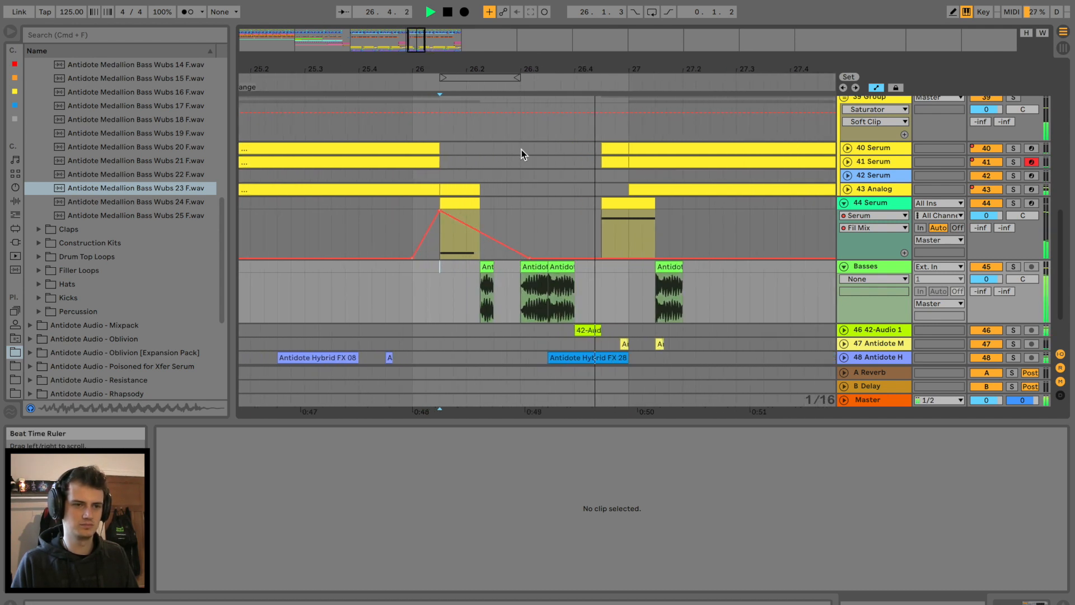
pyautogui.moveTo(492, 279); pyautogui.dragTo(506, 273)
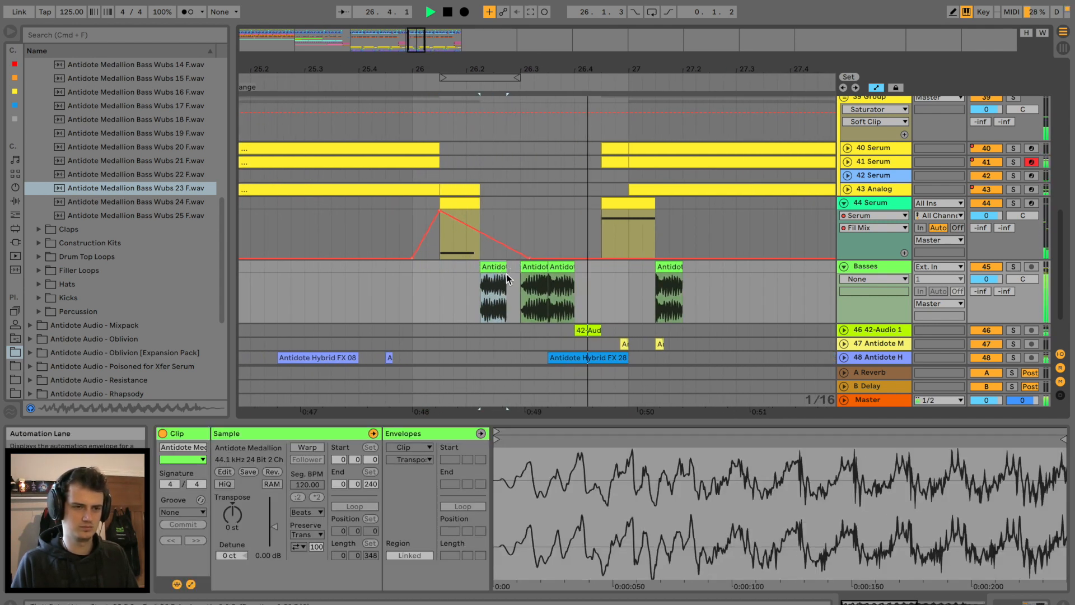
# Step: Hide the automation, shift the trimmed Basses clip to 26.2.3, and extend the 43 Analog and 44 Serum clips to meet it
pyautogui.press('space')
pyautogui.press('a')
pyautogui.moveTo(506, 273)
pyautogui.mouseDown()
pyautogui.moveTo(471, 267)
pyautogui.moveTo(516, 275)
pyautogui.mouseUp()
pyautogui.press('space')
pyautogui.click(458, 289)
pyautogui.press('space')
pyautogui.press('space')
pyautogui.press('space')
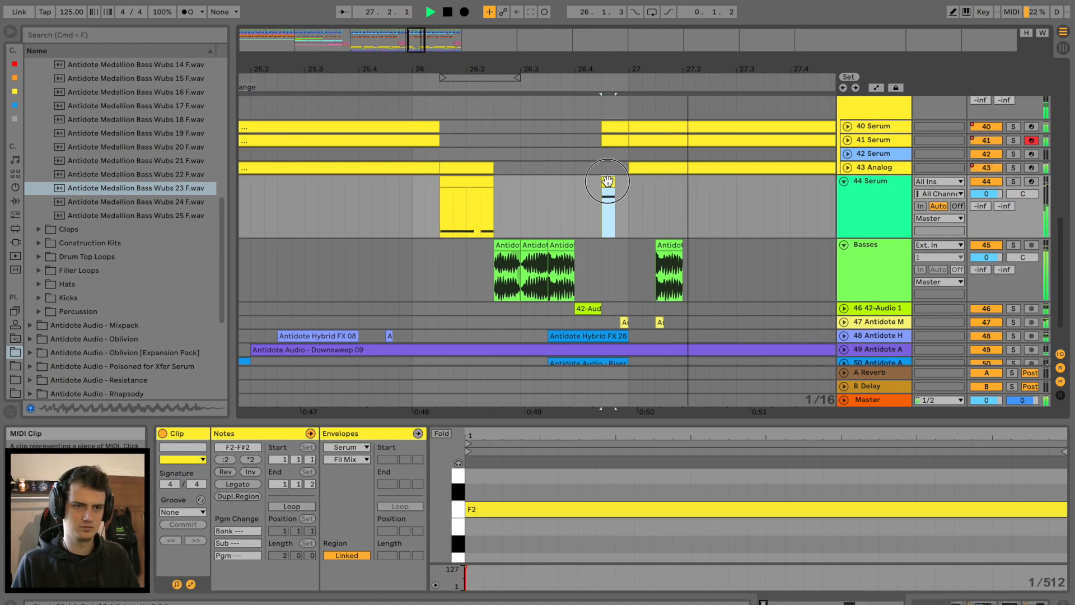
# Step: Move the one-sixteenth 44 Serum clip before bar 27 to 26.4.1 and play the fill
pyautogui.moveTo(606, 184); pyautogui.dragTo(580, 196)
pyautogui.click(563, 192)
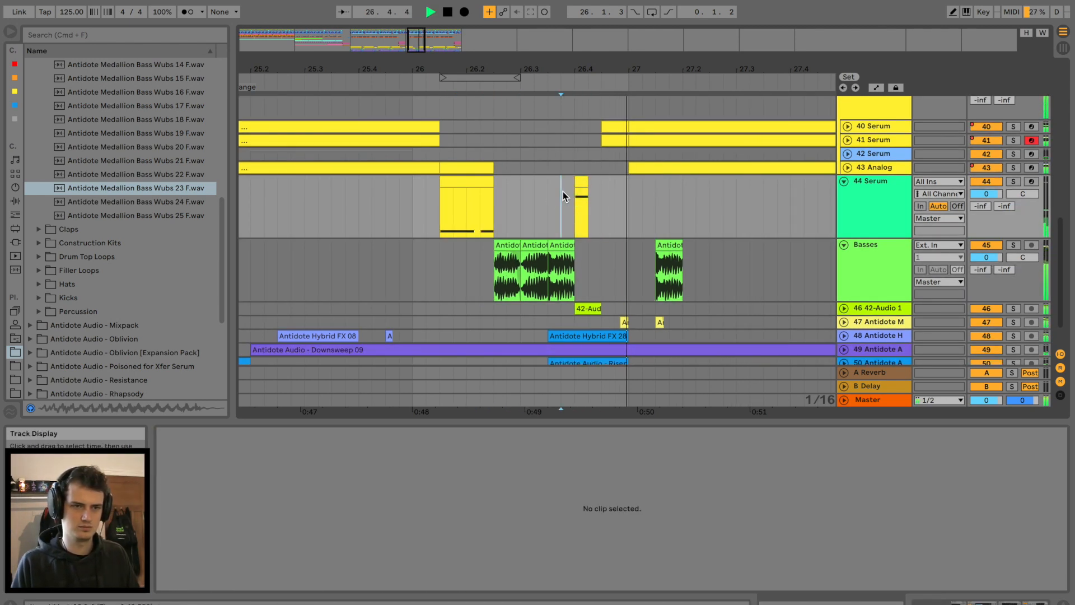
pyautogui.click(507, 210)
pyautogui.press('space')
# Step: Delete the 120BPM loop clips on tracks 18 and 19 from 26.4.3 to 27.1.3 and play the section
pyautogui.scroll(15, 527, 182)
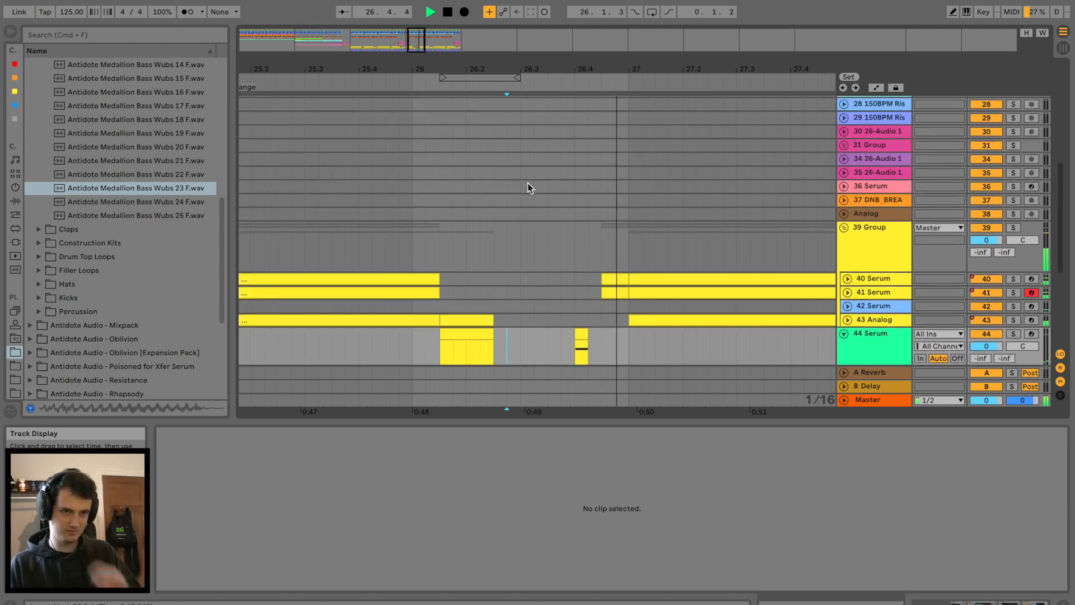
pyautogui.press('space')
pyautogui.moveTo(632, 255); pyautogui.dragTo(653, 268)
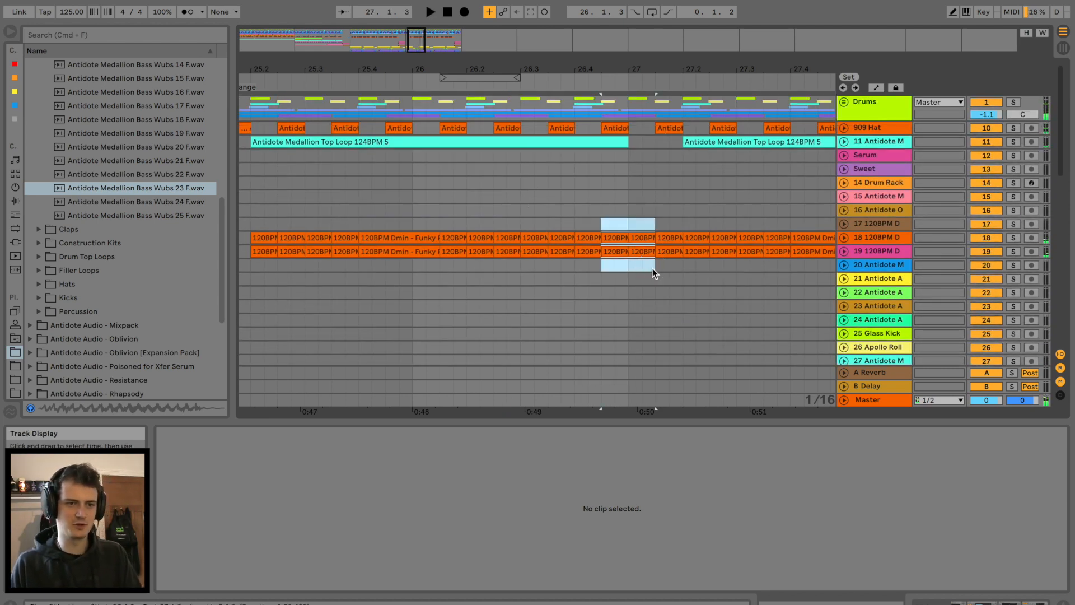
pyautogui.press('Delete')
pyautogui.click(546, 192)
pyautogui.press('space')
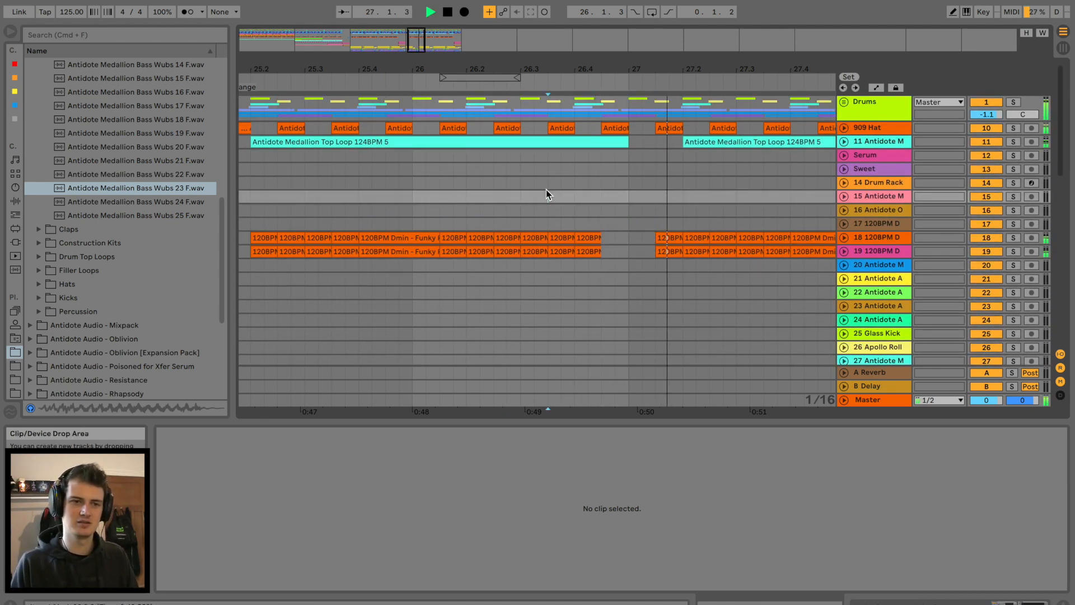
pyautogui.moveTo(626, 69); pyautogui.dragTo(592, 139)
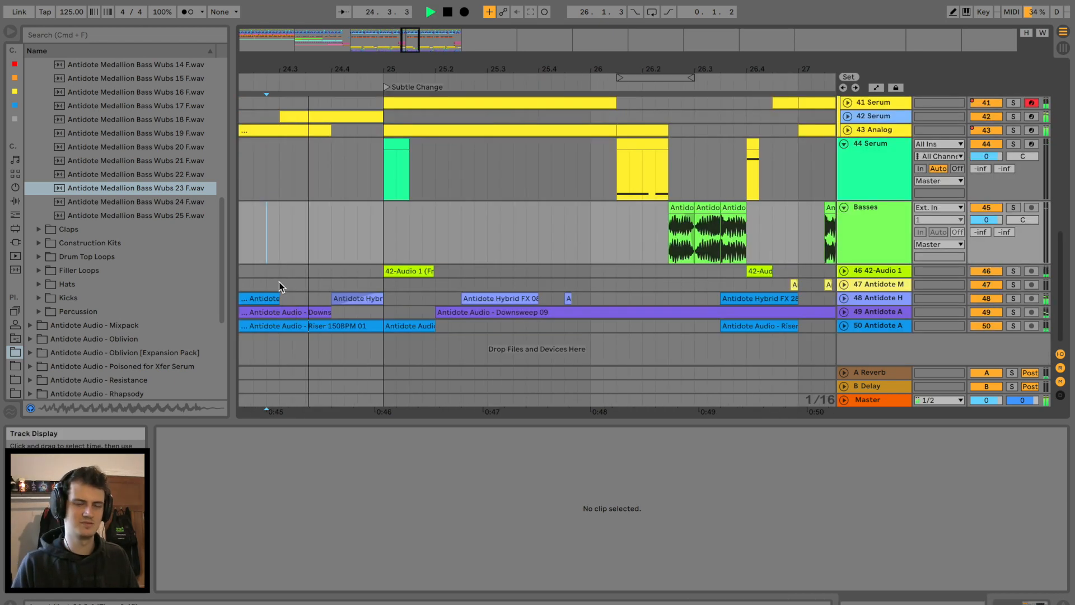
# Step: Play the arrangement from bar 24 to check the transition into the Subtle Change section
pyautogui.click(411, 272)
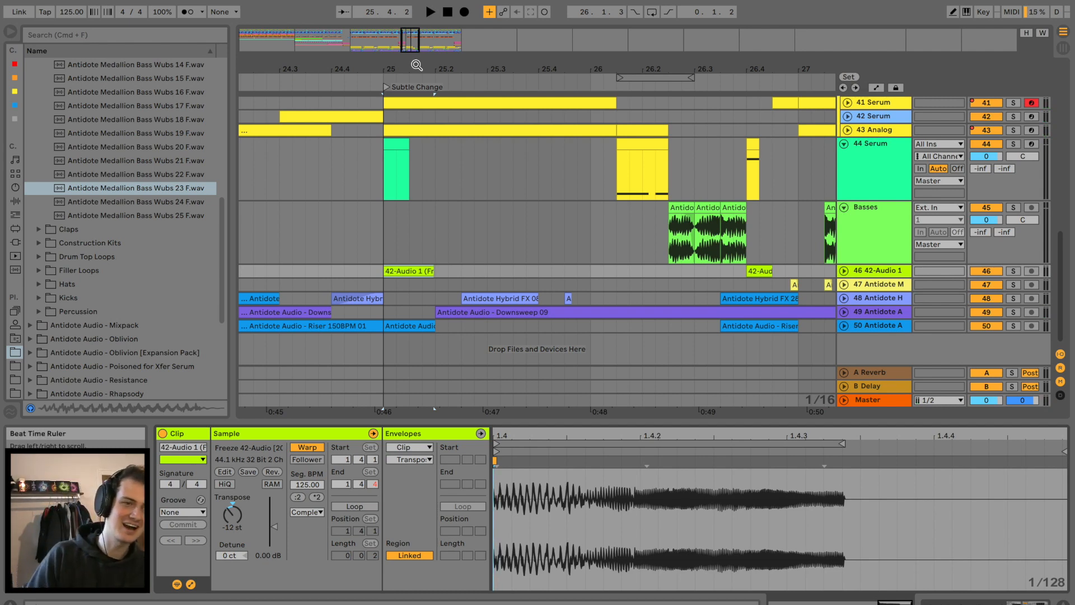
pyautogui.moveTo(417, 66); pyautogui.dragTo(410, 74)
pyautogui.click(353, 271)
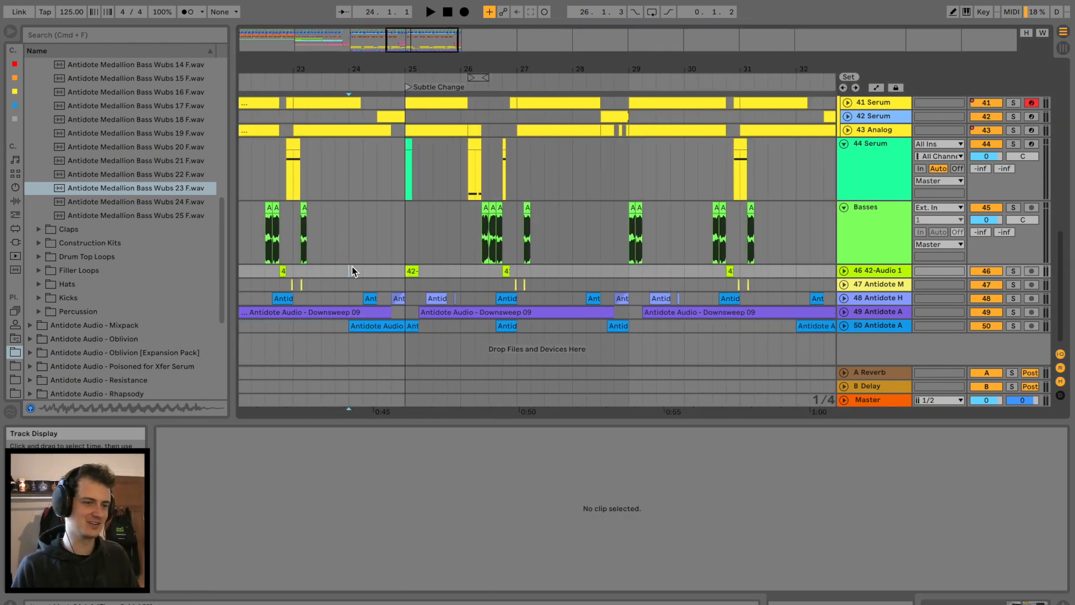
pyautogui.press('space')
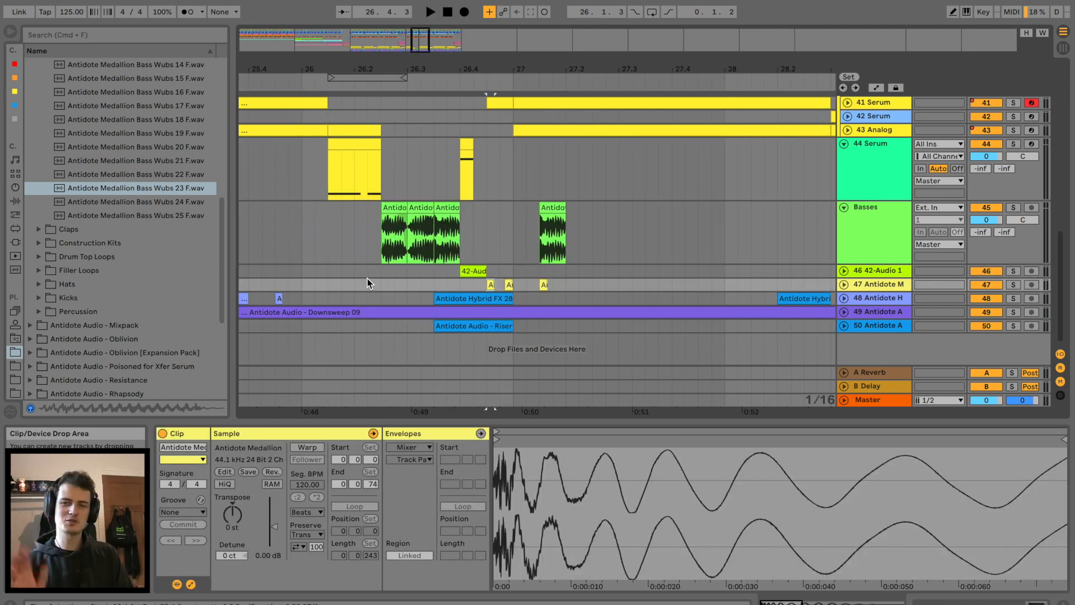
# Step: Move the two short track 47 Antidote clips just before bar 27 to the first beat of bar 25
pyautogui.moveTo(336, 286); pyautogui.dragTo(409, 267)
pyautogui.click(394, 275)
pyautogui.click(344, 284)
pyautogui.moveTo(441, 69); pyautogui.dragTo(441, 28)
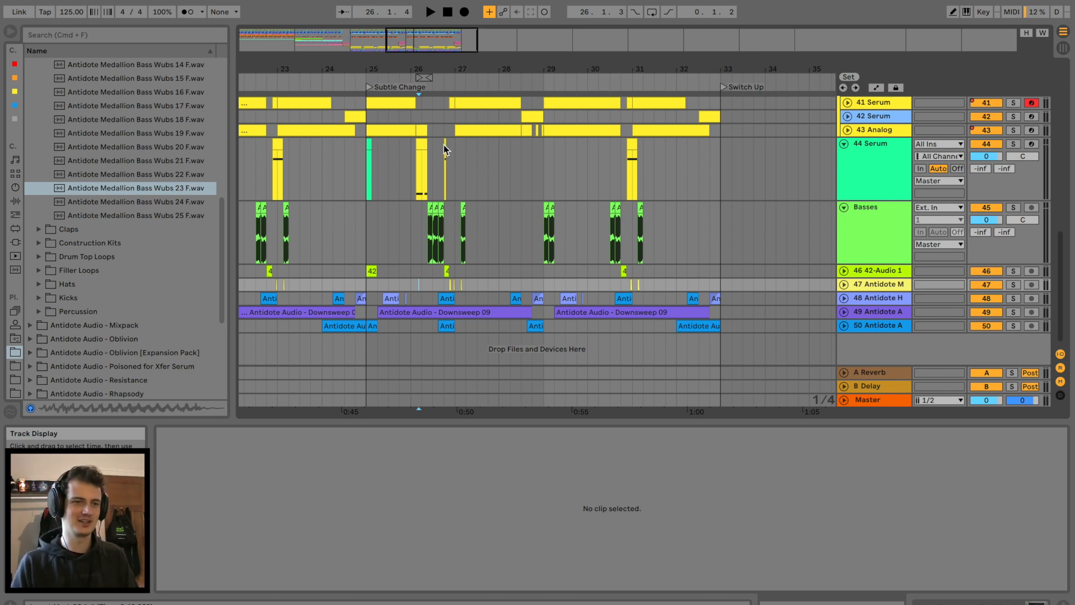
pyautogui.moveTo(459, 62); pyautogui.dragTo(616, 112)
pyautogui.click(616, 283)
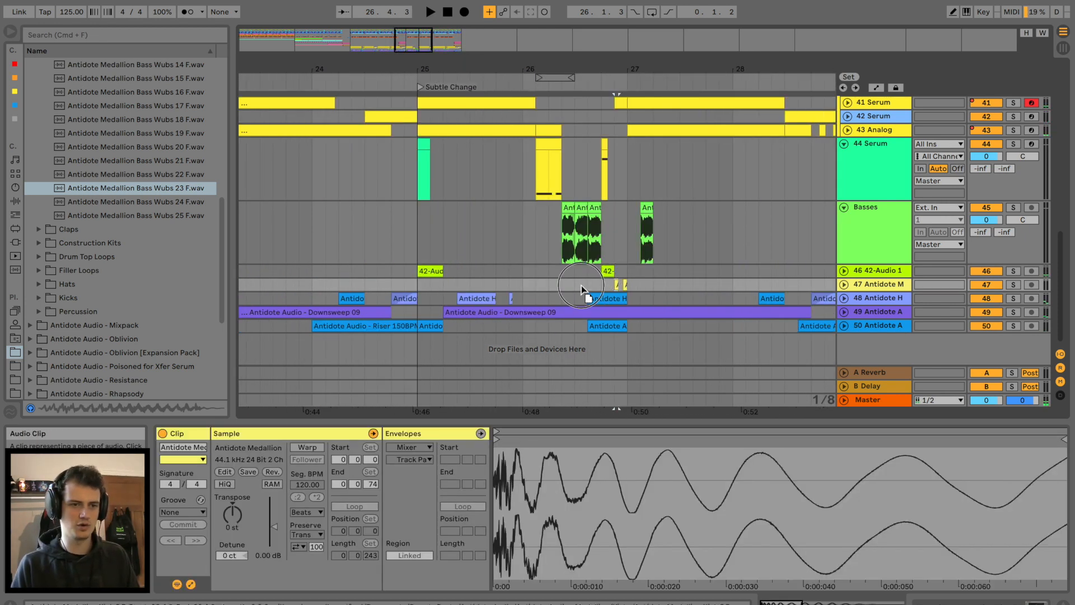
pyautogui.moveTo(583, 288); pyautogui.dragTo(423, 286)
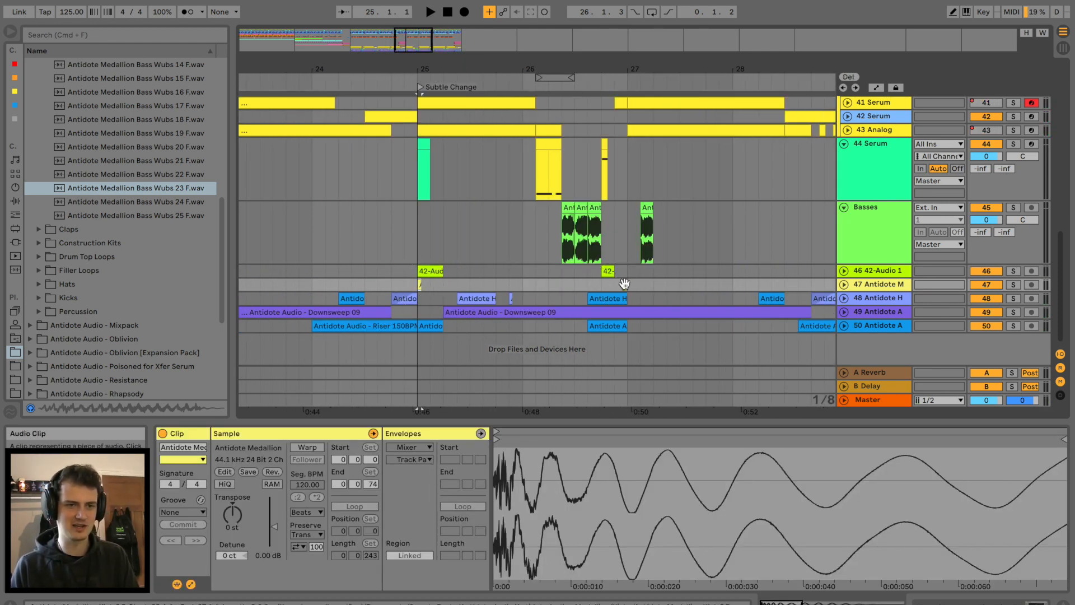
pyautogui.click(443, 283)
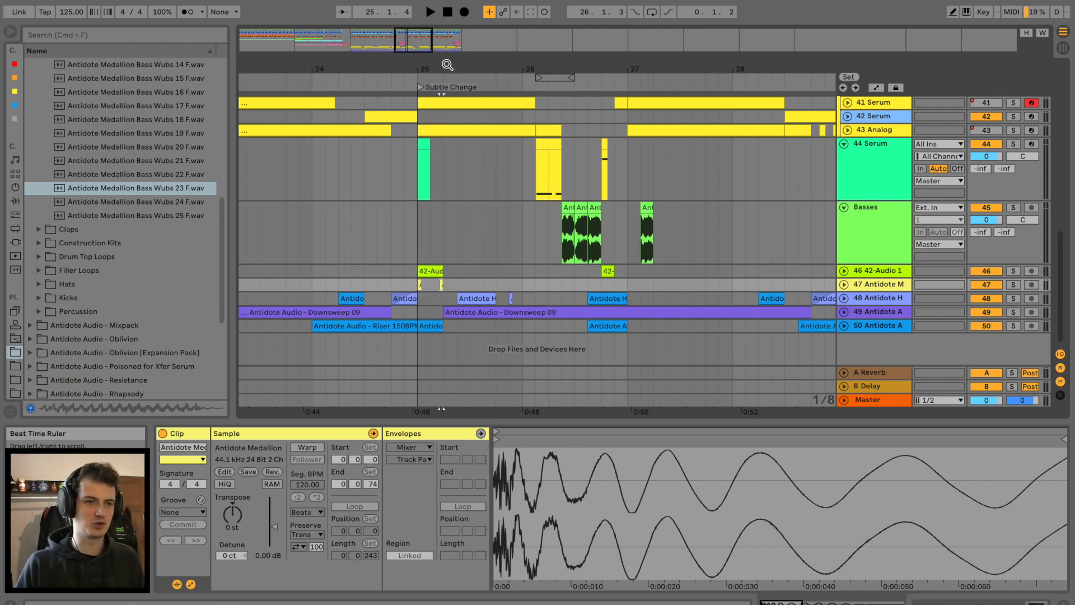
# Step: Switch to a triplet grid, duplicate the track 47 Antidote clip at 25.1.1 twice at triplet spacing, and play the result
pyautogui.moveTo(448, 65); pyautogui.dragTo(384, 282)
pyautogui.press('super+3')
pyautogui.press('super+d')
pyautogui.press('super+d')
pyautogui.click(385, 284)
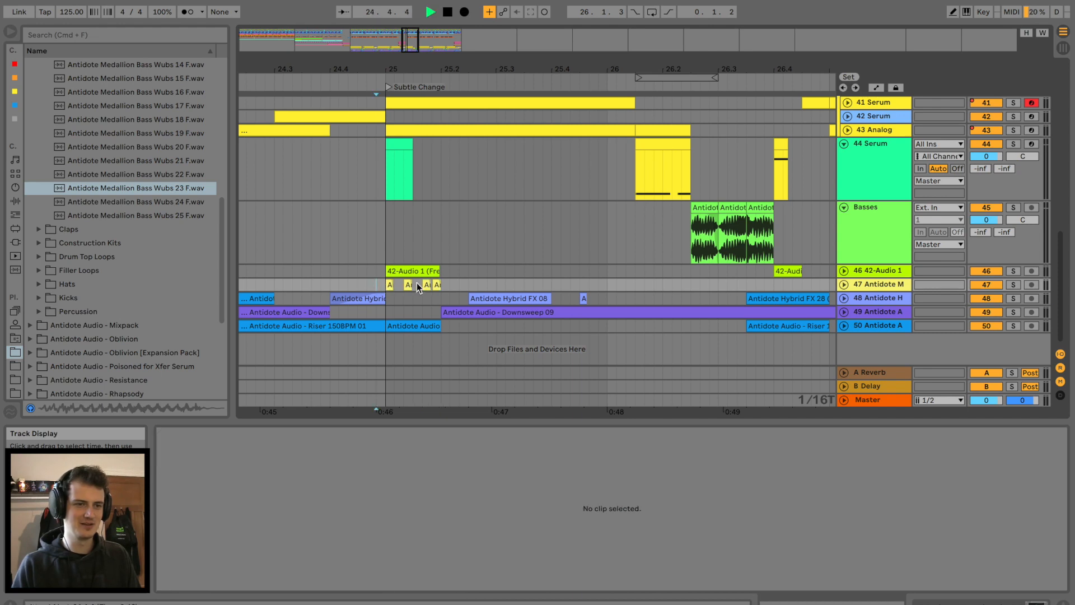
pyautogui.press('space')
# Step: Delete the extra fourth track 47 Antidote clip on the first beat of bar 25 and play the remaining hits
pyautogui.click(437, 285)
pyautogui.press('Delete')
pyautogui.click(359, 283)
pyautogui.press('space')
pyautogui.press('space')
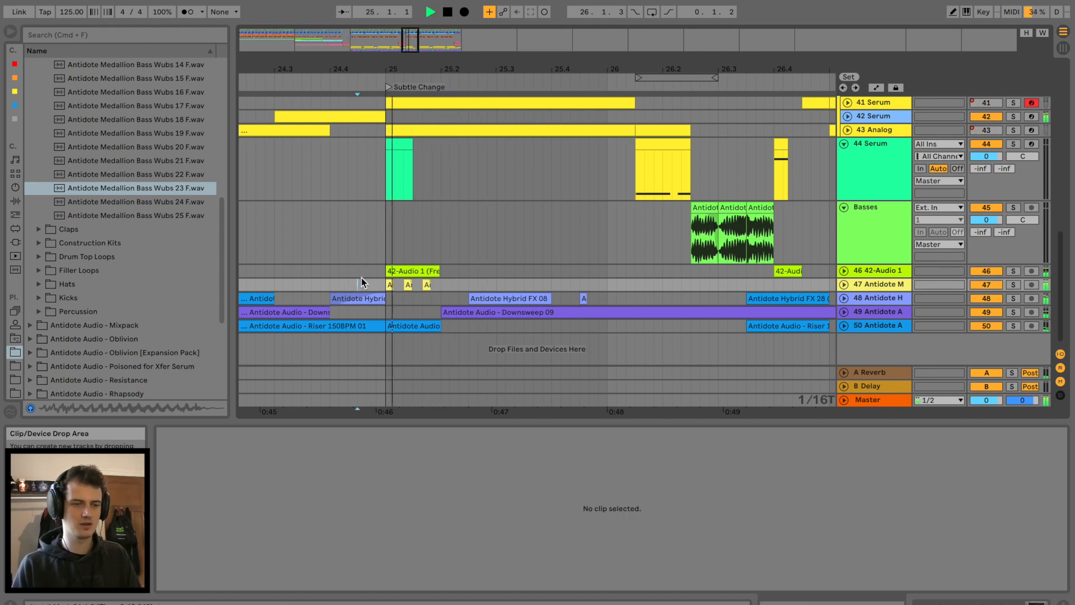
# Step: Delete the 42-Audio 1 clip at bar 25 and play the section from bar 24
pyautogui.click(402, 272)
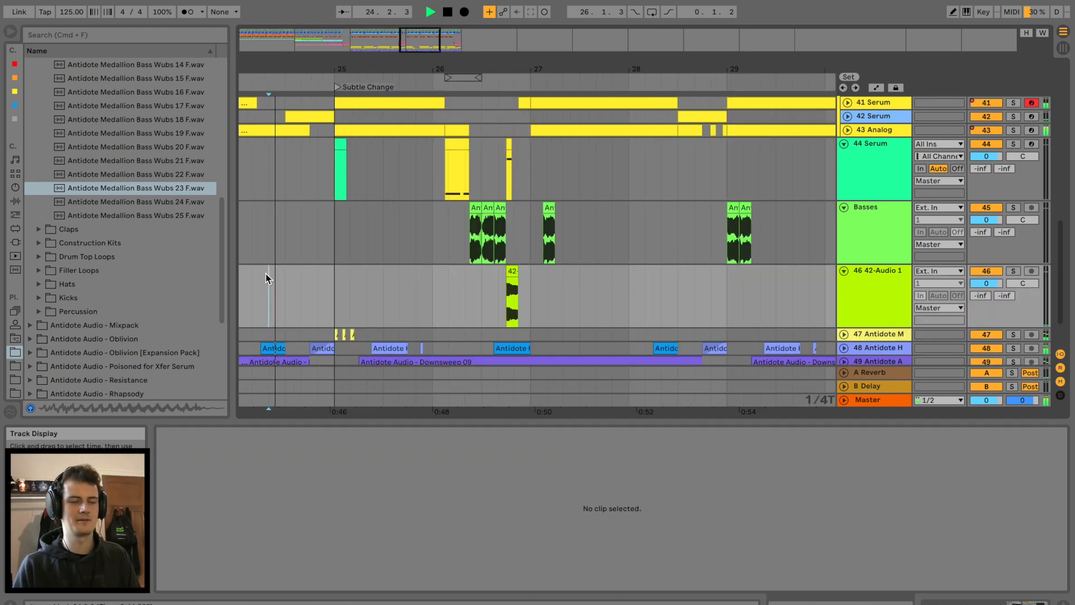
pyautogui.hscroll(-2, 267, 273)
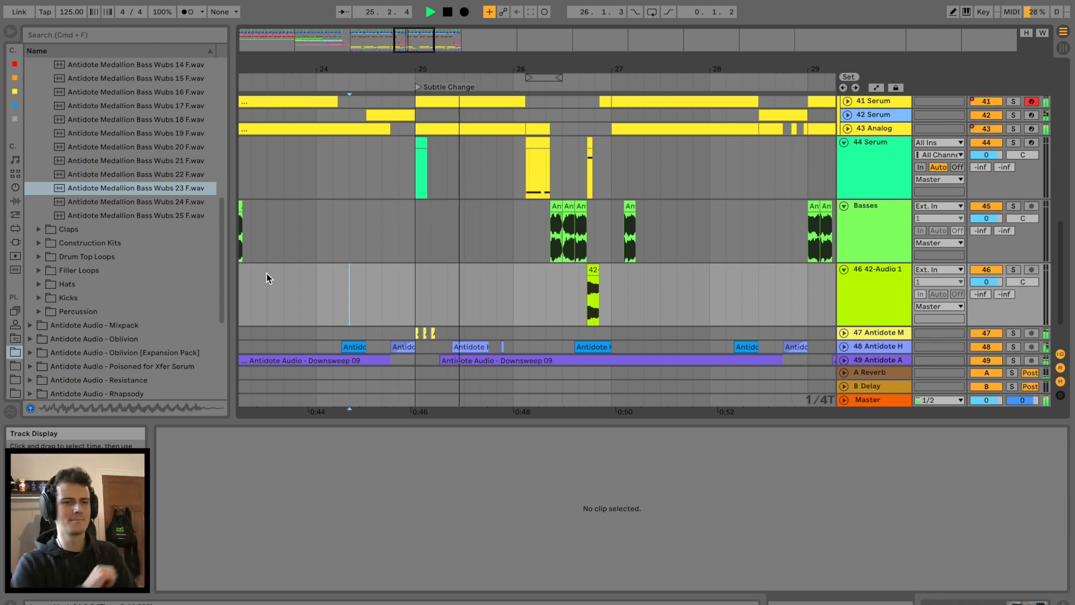
pyautogui.hscroll(3, 392, 283)
pyautogui.scroll(-1, 392, 283)
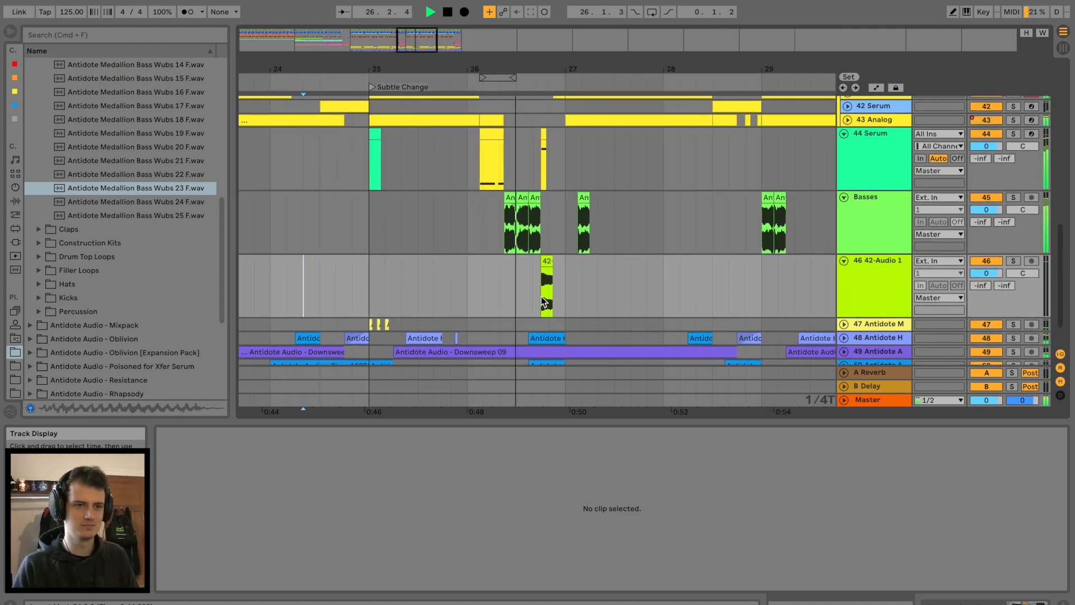
# Step: Shorten the end of the 42-Audio 1 clip at 26.4.1 and play the fill
pyautogui.press('space')
pyautogui.moveTo(550, 263)
pyautogui.mouseDown()
pyautogui.moveTo(562, 265)
pyautogui.moveTo(553, 263)
pyautogui.mouseUp()
pyautogui.click(528, 267)
pyautogui.press('space')
pyautogui.press('space')
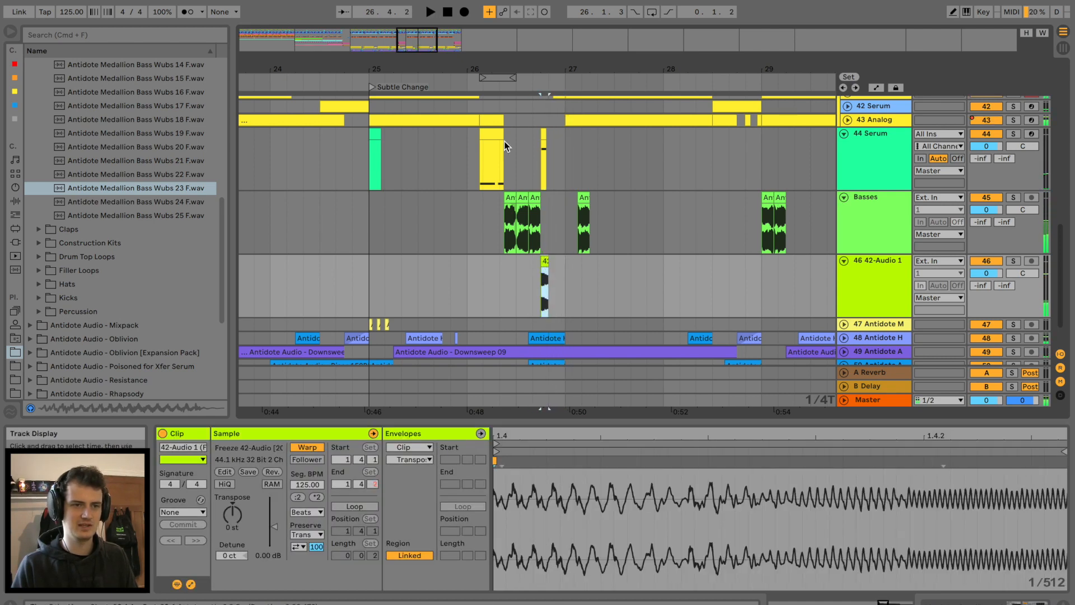
# Step: Copy the Basses clip at 26.3.3 to 26.4.3, ending at bar 27, and play the fill
pyautogui.moveTo(572, 66); pyautogui.dragTo(563, 74)
pyautogui.click(452, 197)
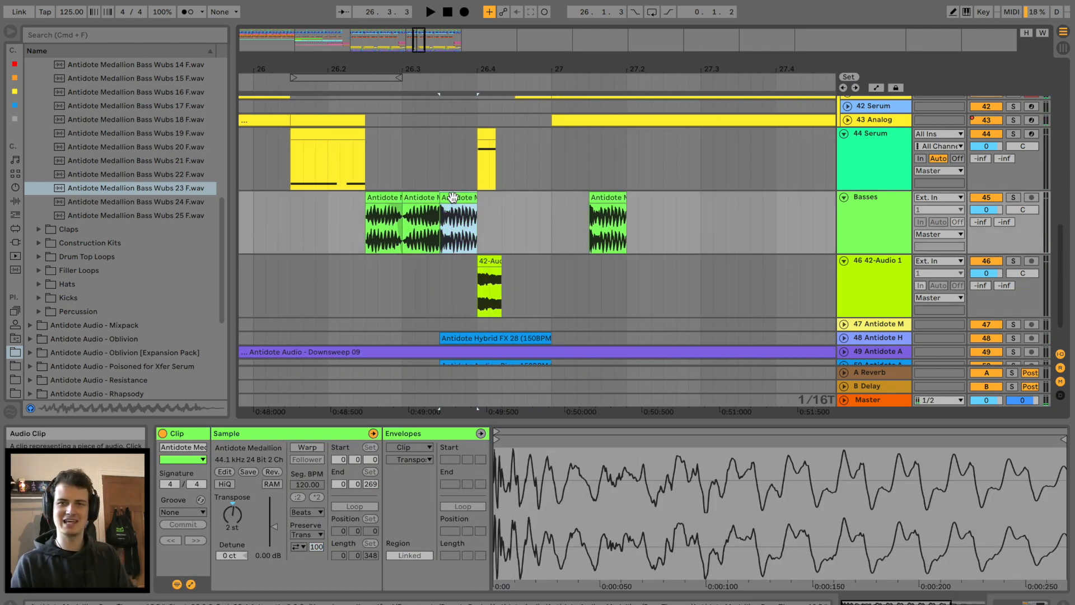
pyautogui.click(516, 218)
pyautogui.hotkey('ctrl', 'v')
pyautogui.click(365, 213)
pyautogui.press('space')
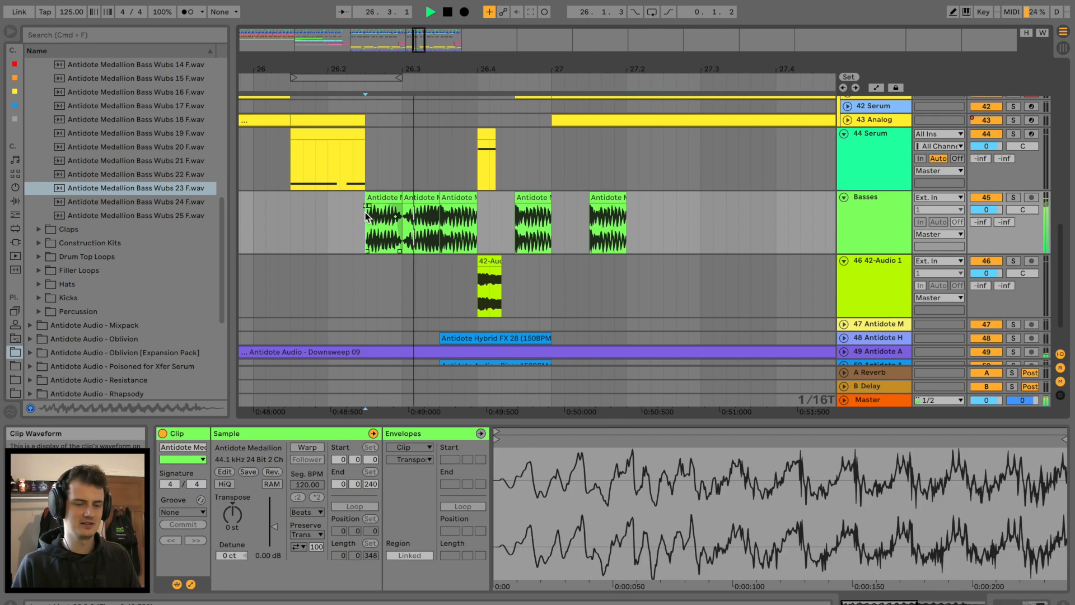
pyautogui.moveTo(553, 67); pyautogui.dragTo(552, 58)
pyautogui.press('space')
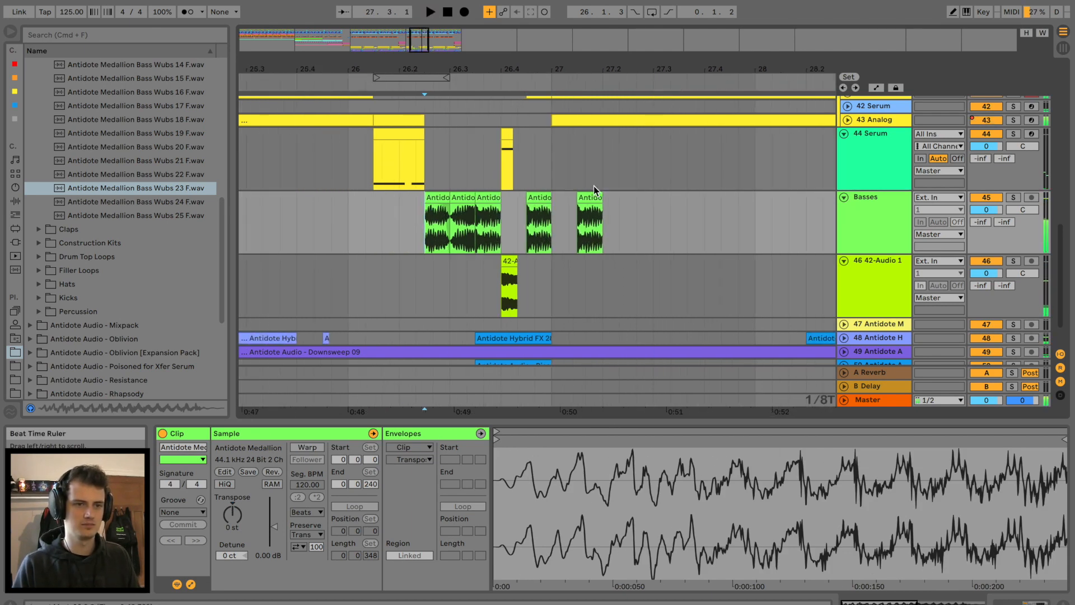
# Step: Delete the Basses clip at 27.1.3 and play the section from bar 27
pyautogui.press('space')
pyautogui.click(591, 197)
pyautogui.scroll(10, 505, 191)
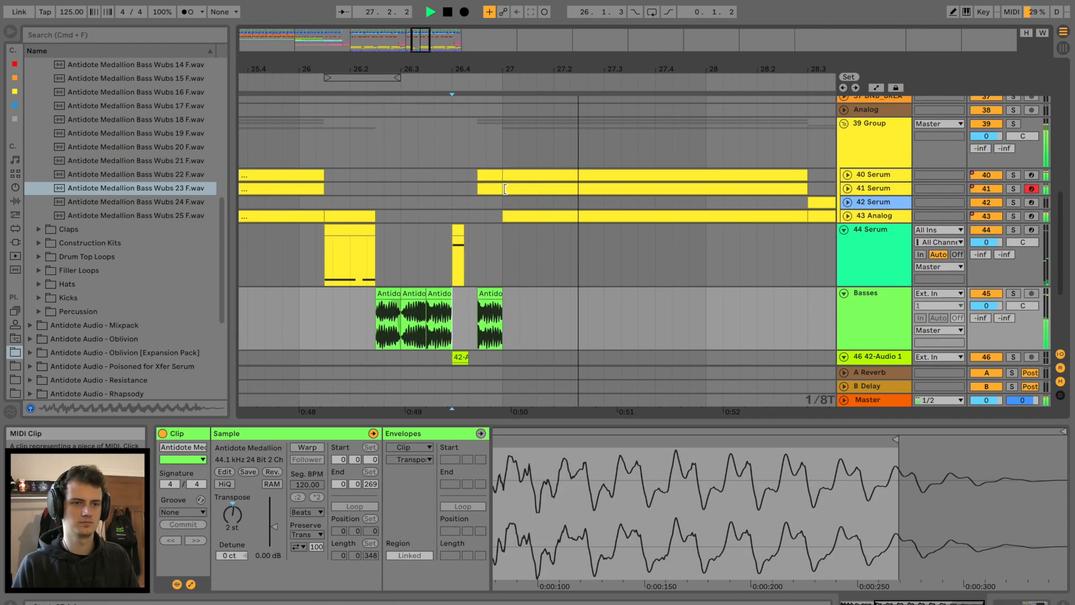
pyautogui.scroll(10, 503, 194)
pyautogui.press('space')
pyautogui.click(500, 207)
pyautogui.press('space')
pyautogui.scroll(-20, 516, 223)
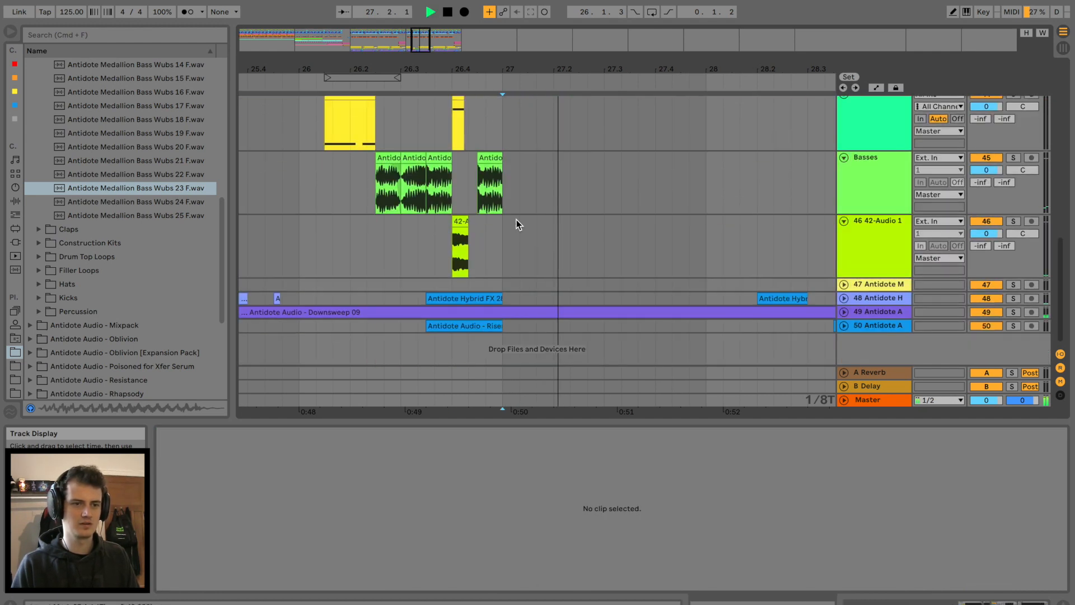
# Step: Copy the track 47 Antidote clip at 25.1.1 to 27.1.3 and play from bar 27
pyautogui.press('space')
pyautogui.moveTo(426, 68); pyautogui.dragTo(425, 56)
pyautogui.hscroll(-5, 392, 138)
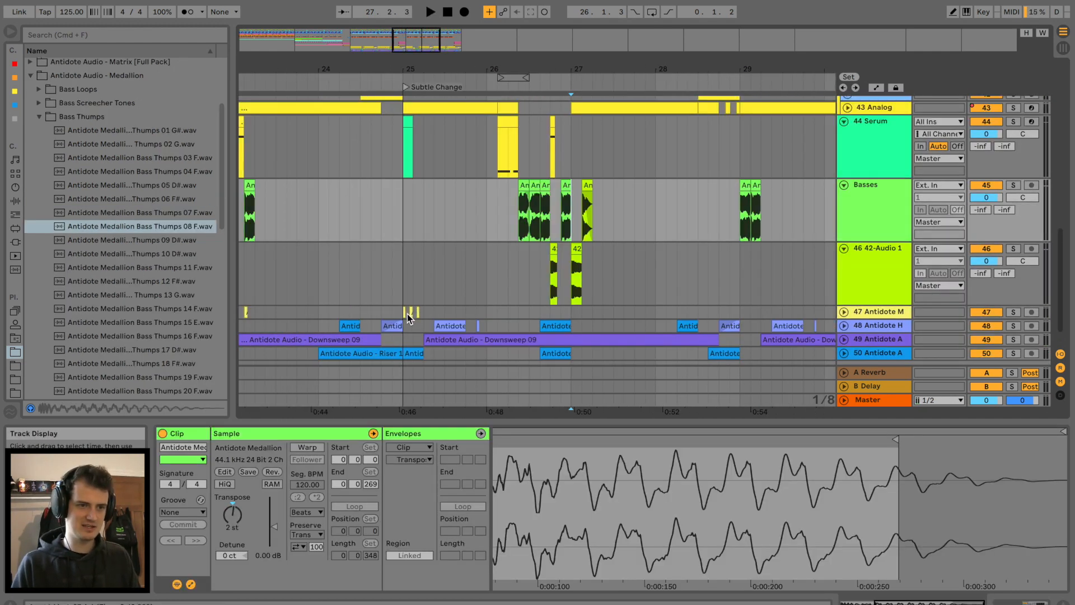
pyautogui.click(408, 314)
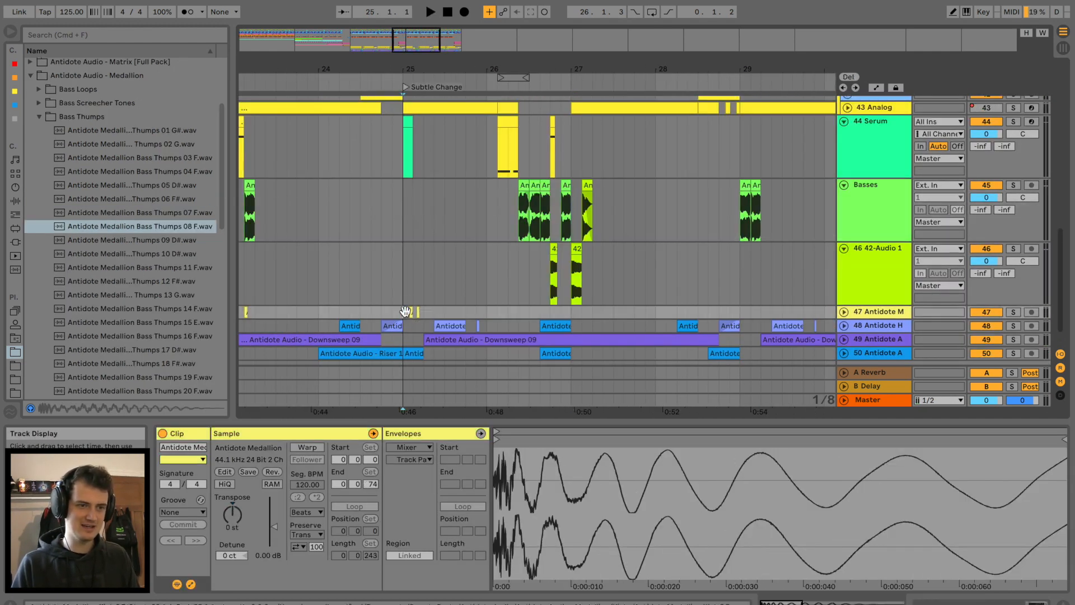
pyautogui.click(578, 309)
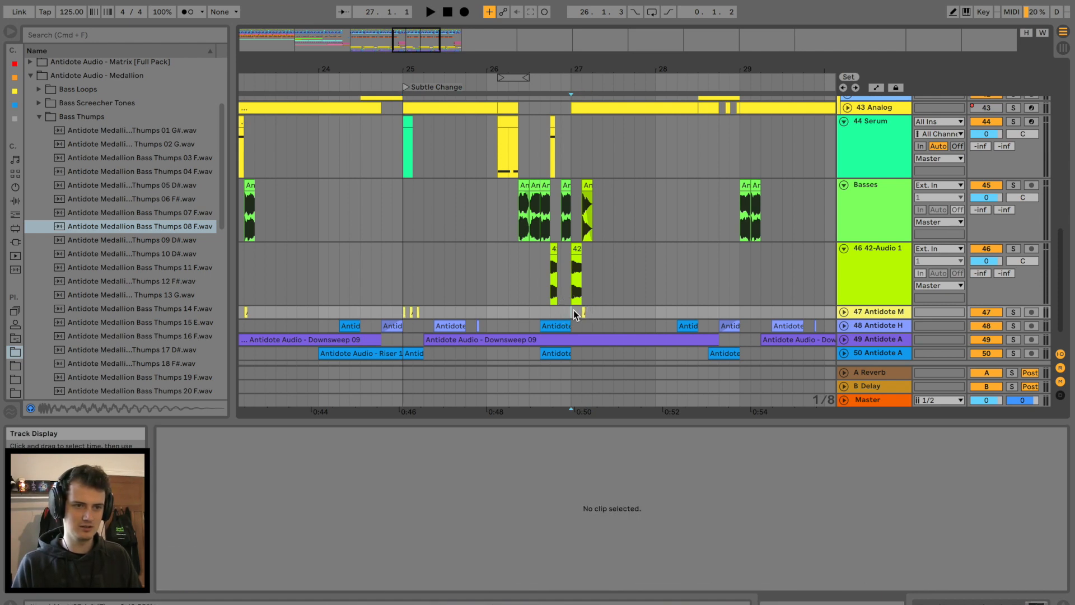
pyautogui.press('space')
pyautogui.moveTo(605, 69); pyautogui.dragTo(591, 89)
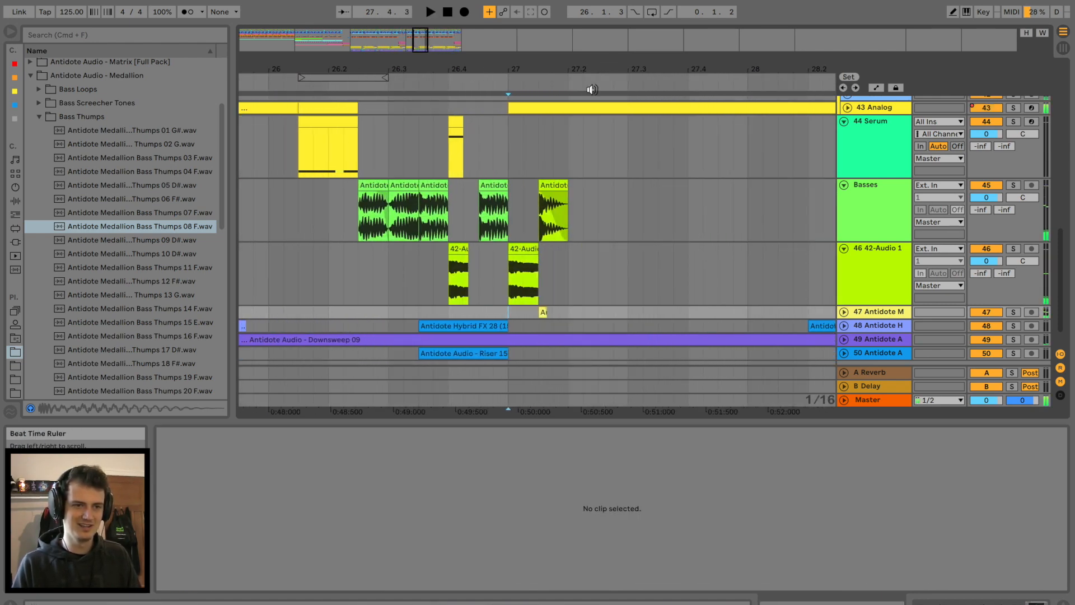
pyautogui.press('space')
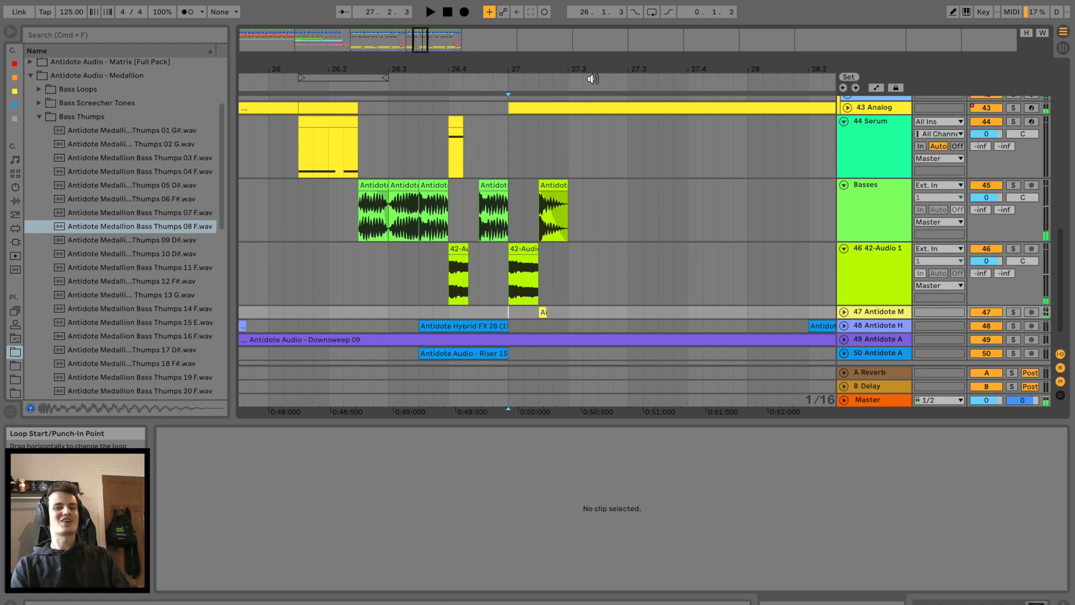
# Step: Play the arrangement from bar 21 to review the end of Drop 1 leading into Subtle Change
pyautogui.moveTo(611, 73); pyautogui.dragTo(611, 36)
pyautogui.click(313, 246)
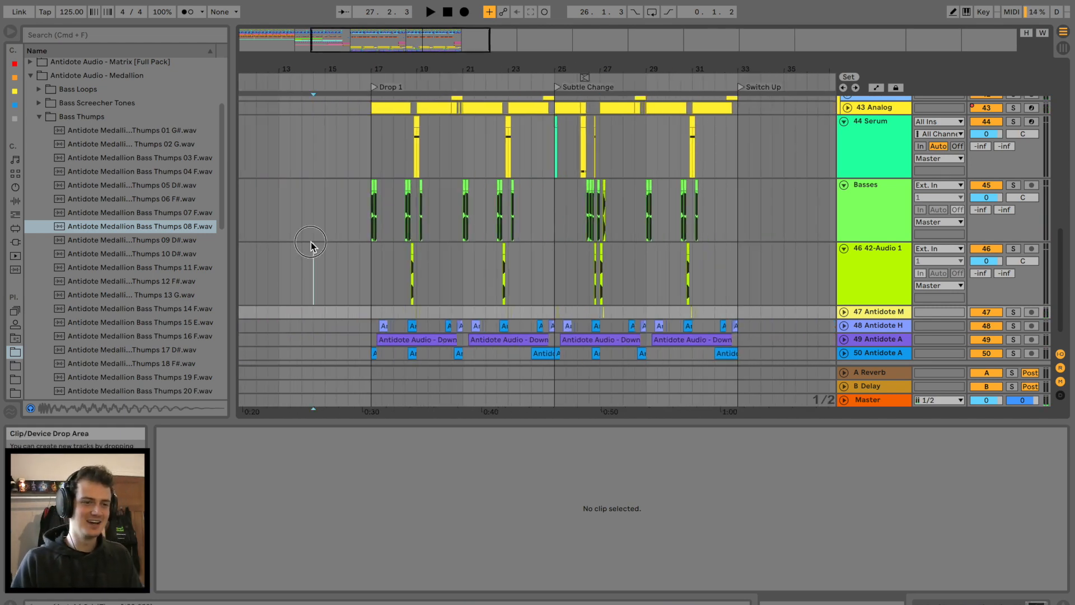
pyautogui.click(360, 233)
pyautogui.scroll(3, 361, 230)
pyautogui.scroll(3, 361, 234)
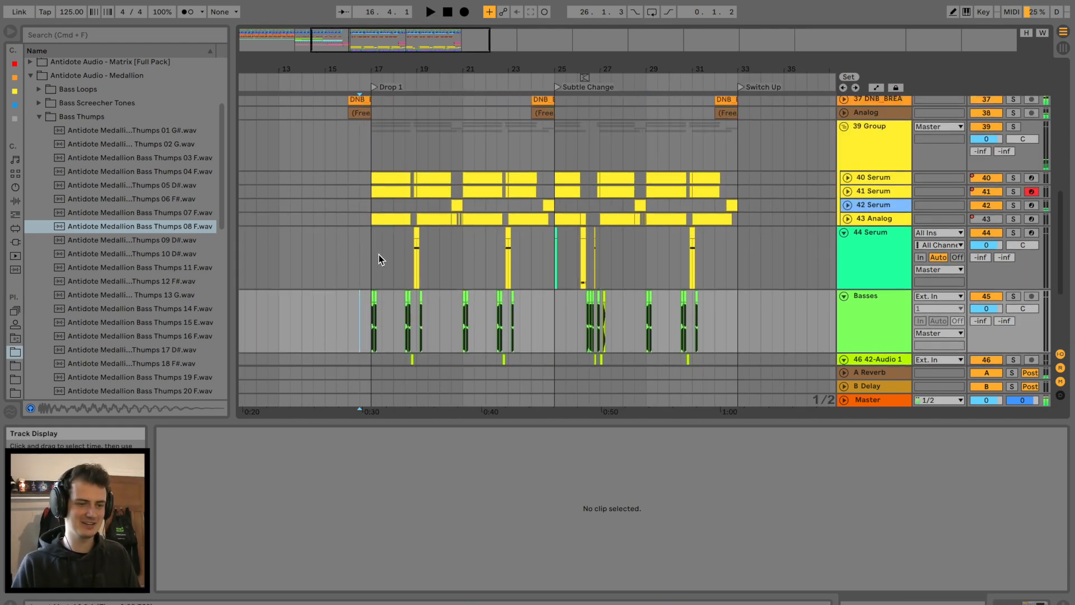
pyautogui.click(462, 247)
pyautogui.press('space')
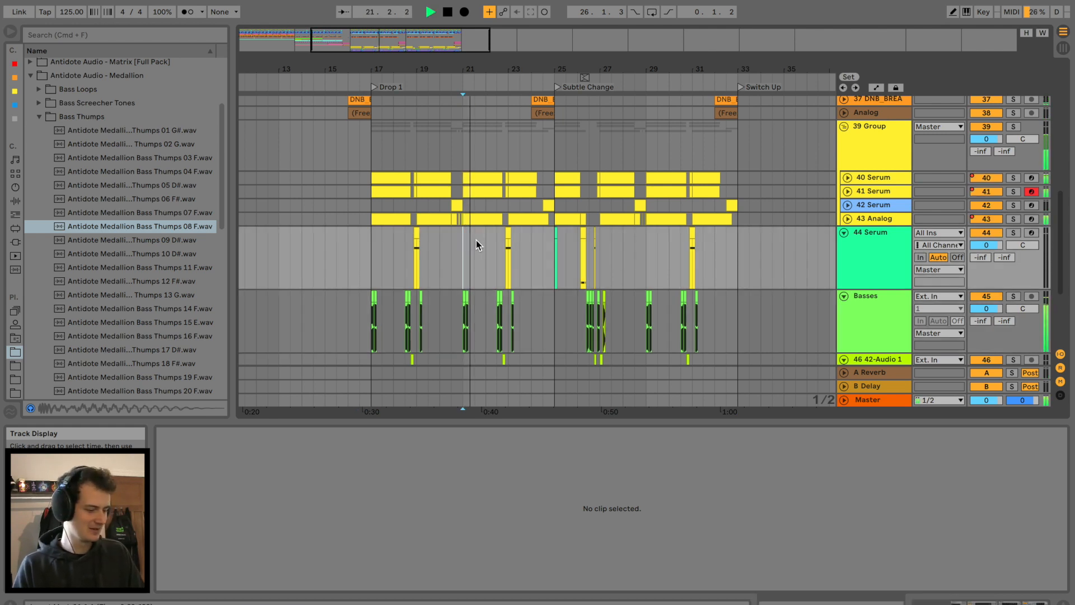
pyautogui.hscroll(5, 653, 235)
pyautogui.scroll(-2, 653, 235)
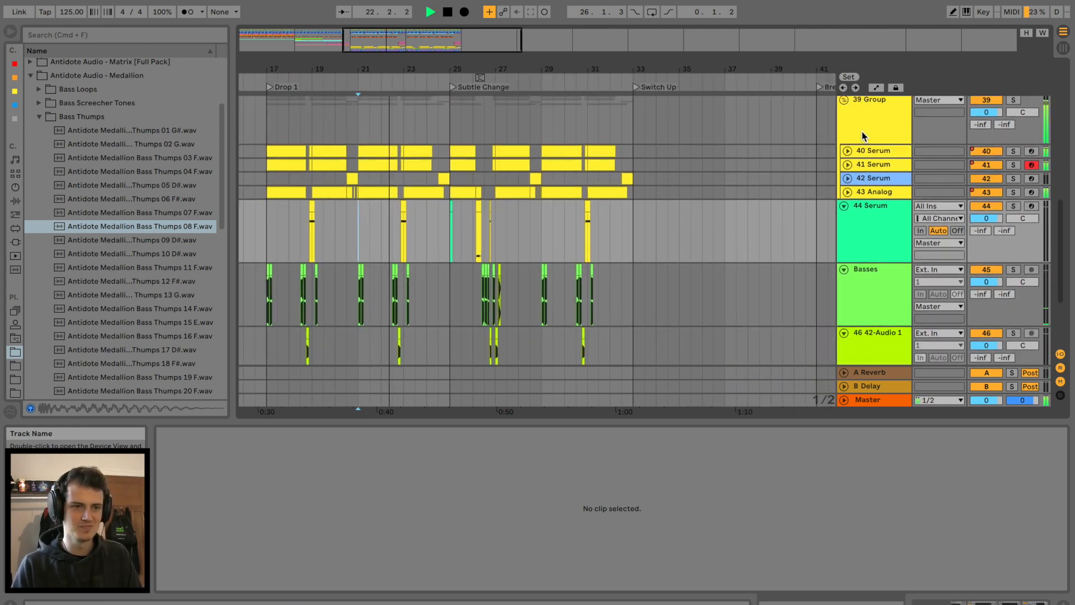
# Step: Fold the 39 Group, 44 Serum, Basses and 46 42-Audio 1 tracks and follow playback through the Subtle Change section
pyautogui.scroll(1, 882, 132)
pyautogui.click(844, 103)
pyautogui.click(845, 114)
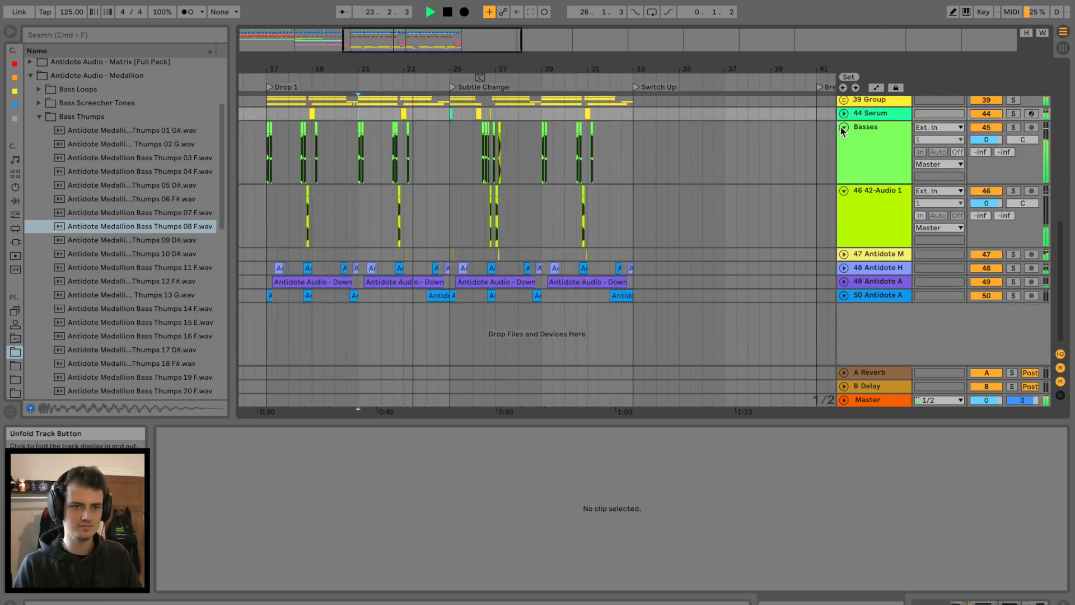
pyautogui.click(844, 127)
pyautogui.click(844, 141)
pyautogui.moveTo(432, 72); pyautogui.dragTo(424, 147)
pyautogui.scroll(4, 509, 242)
pyautogui.hscroll(1, 508, 242)
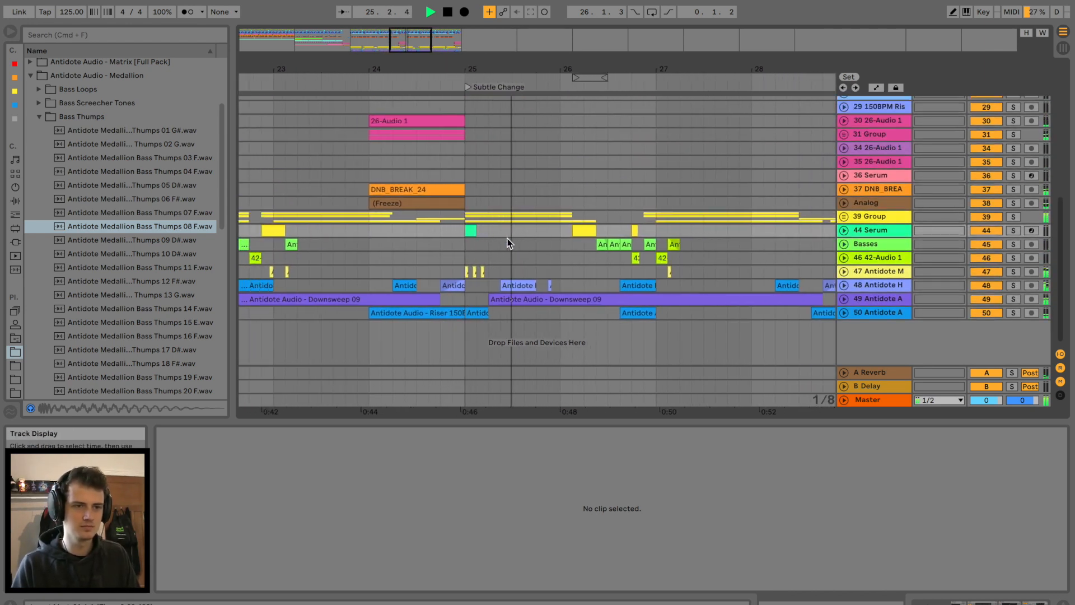
pyautogui.hscroll(1, 508, 238)
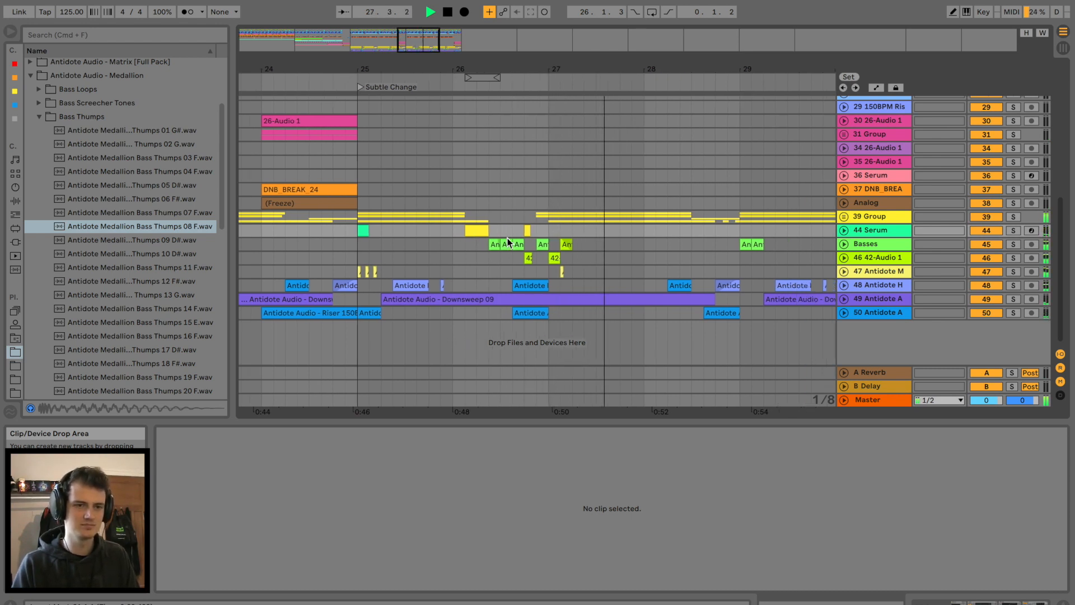
# Step: Unfold 39 Group, play from bar 27, and delete the 42 Serum and 43 Analog clips between 28.3.1 and bar 29
pyautogui.click(465, 218)
pyautogui.click(844, 217)
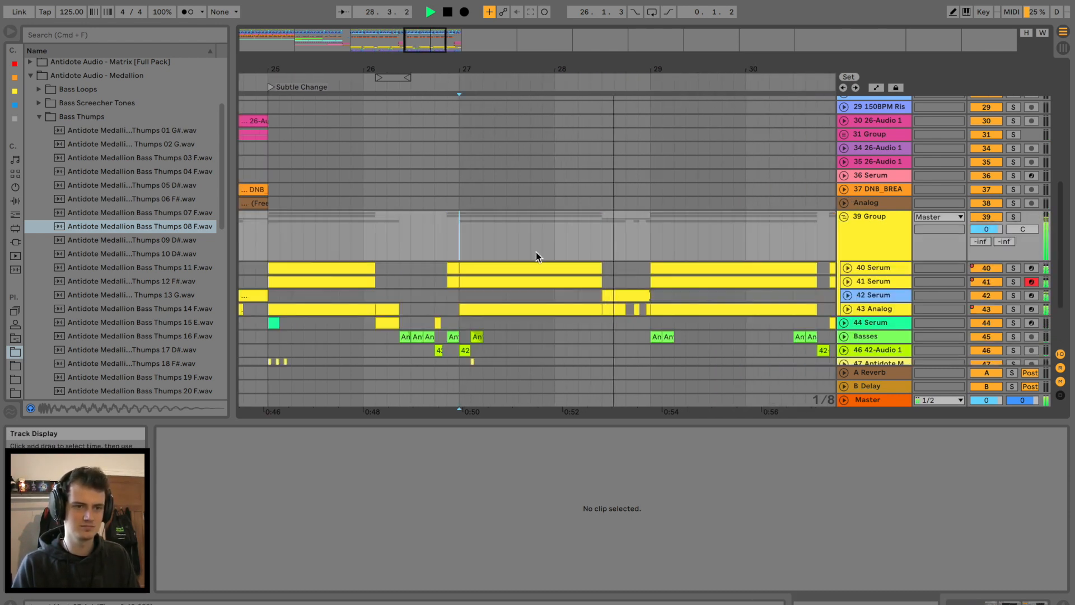
pyautogui.press('space')
pyautogui.press('space')
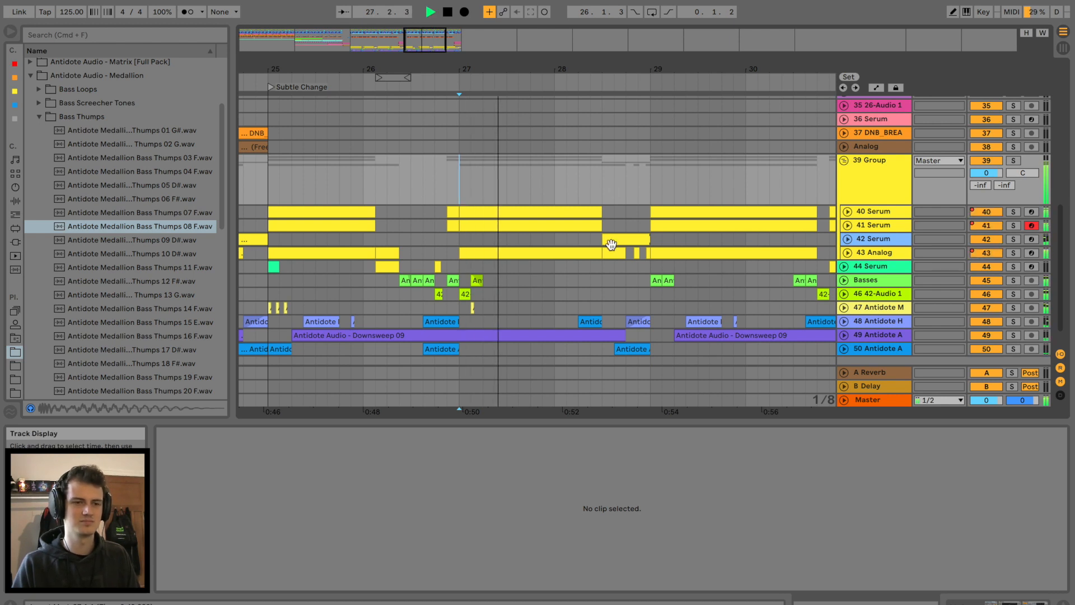
pyautogui.moveTo(604, 280); pyautogui.dragTo(650, 237)
pyautogui.press('Delete')
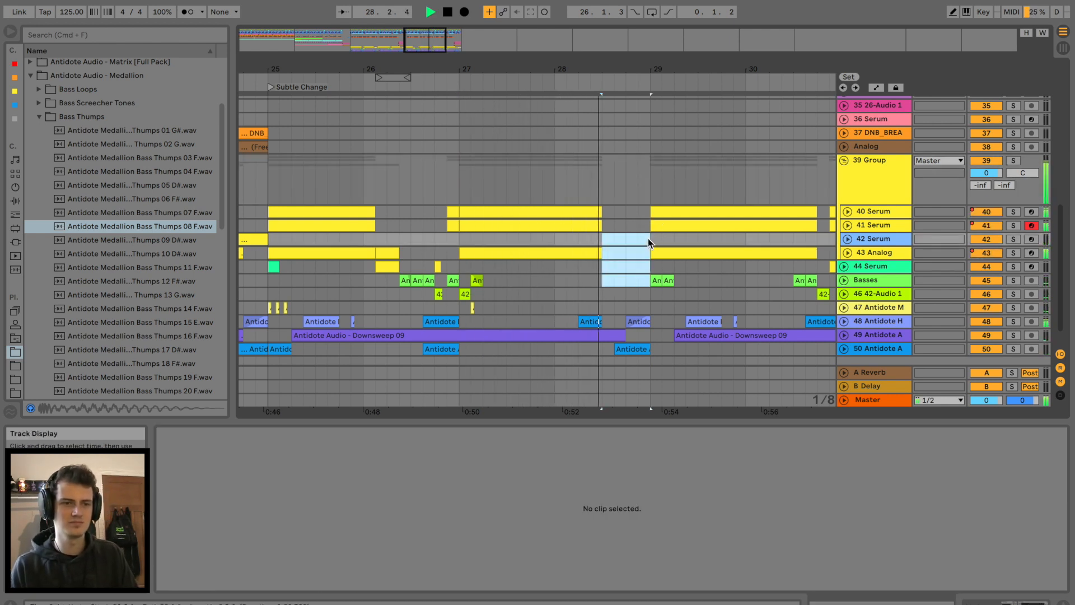
# Step: Add a new Serum instrument track from the plug-in browser below the 42 Serum track
pyautogui.press('-')
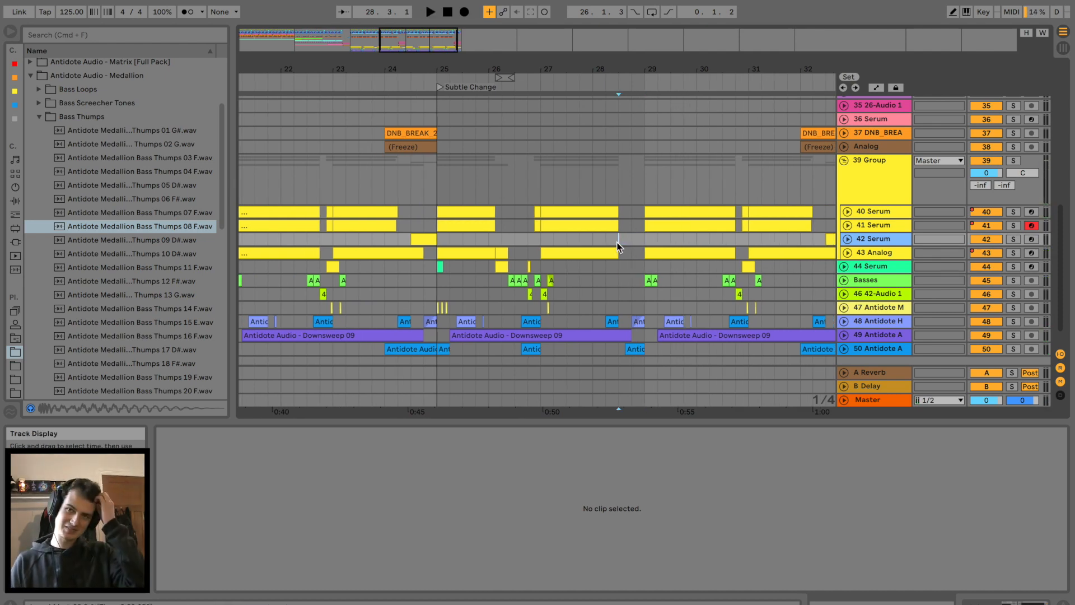
pyautogui.moveTo(121, 309); pyautogui.dragTo(525, 263)
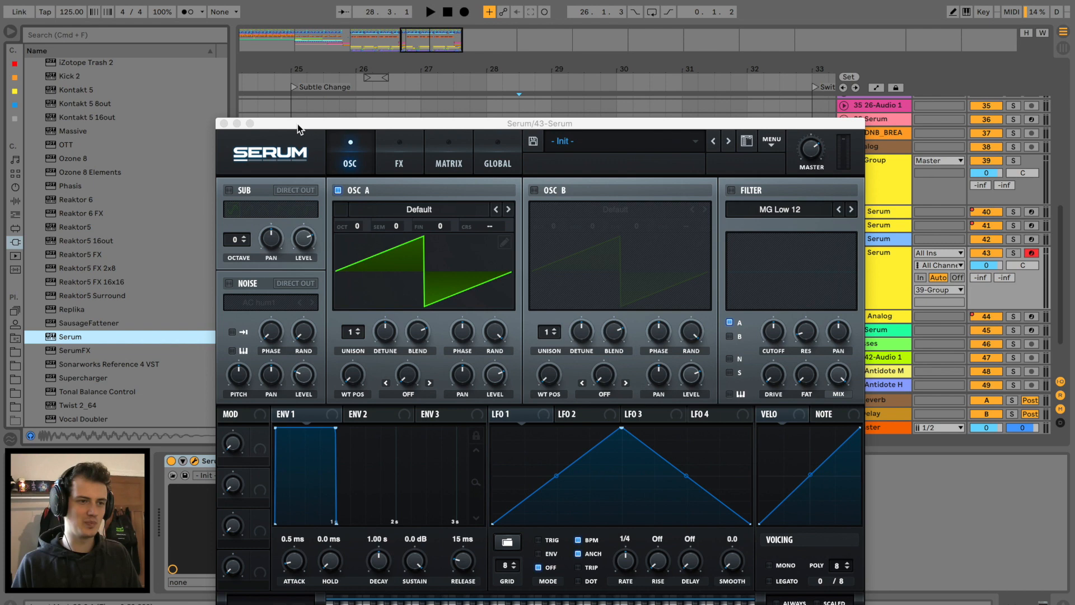
# Step: Insert an empty MIDI clip on the 43 Serum track between 28.3.1 and bar 29
pyautogui.moveTo(298, 126); pyautogui.dragTo(326, 57)
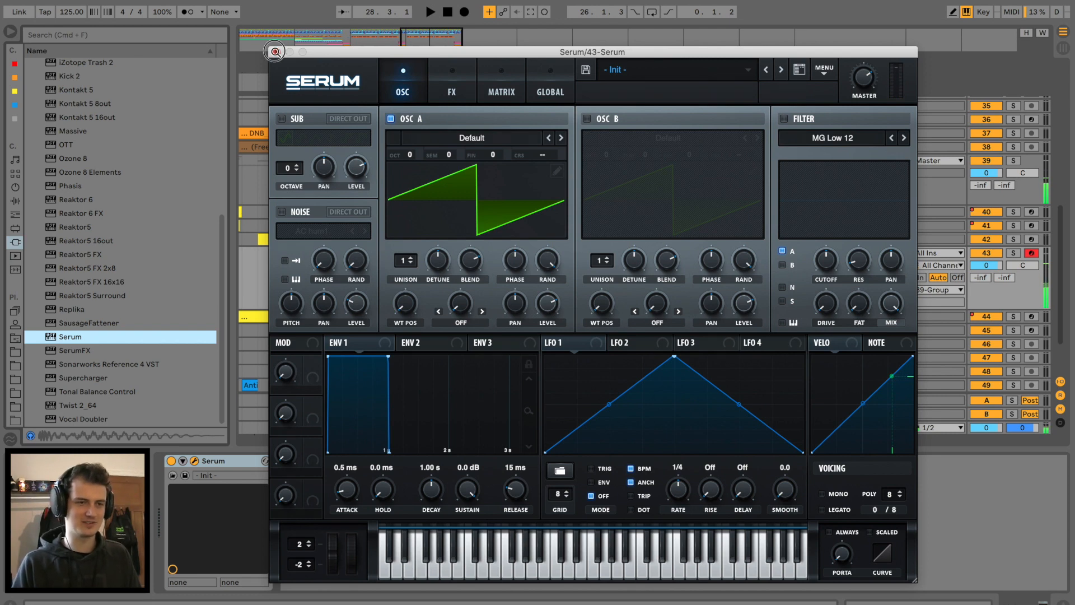
pyautogui.click(275, 51)
pyautogui.press('space')
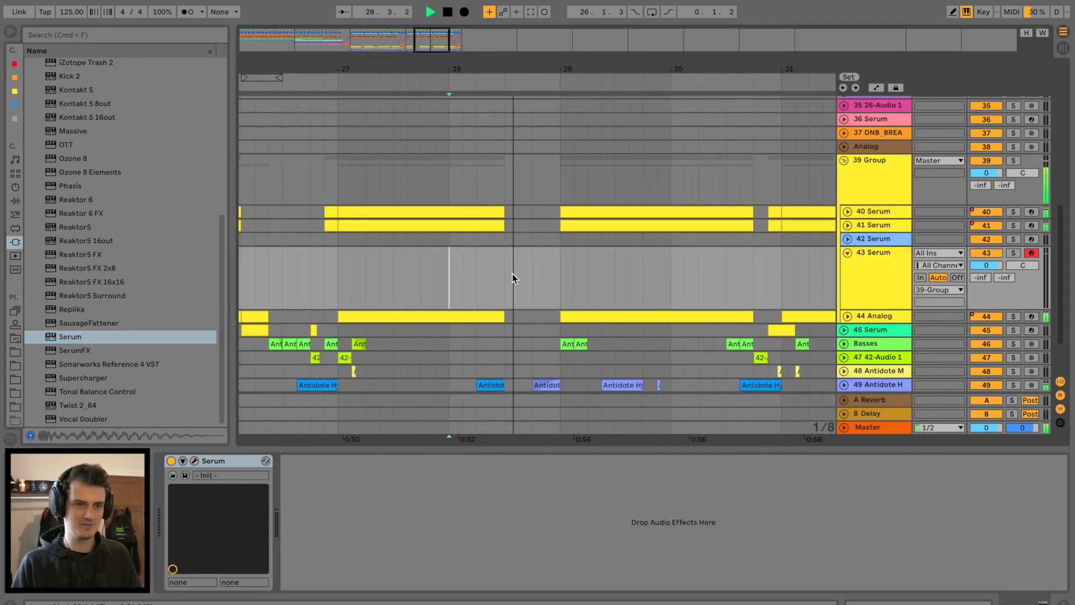
pyautogui.press('space')
pyautogui.moveTo(514, 279); pyautogui.dragTo(564, 256)
pyautogui.press('super+shift+m')
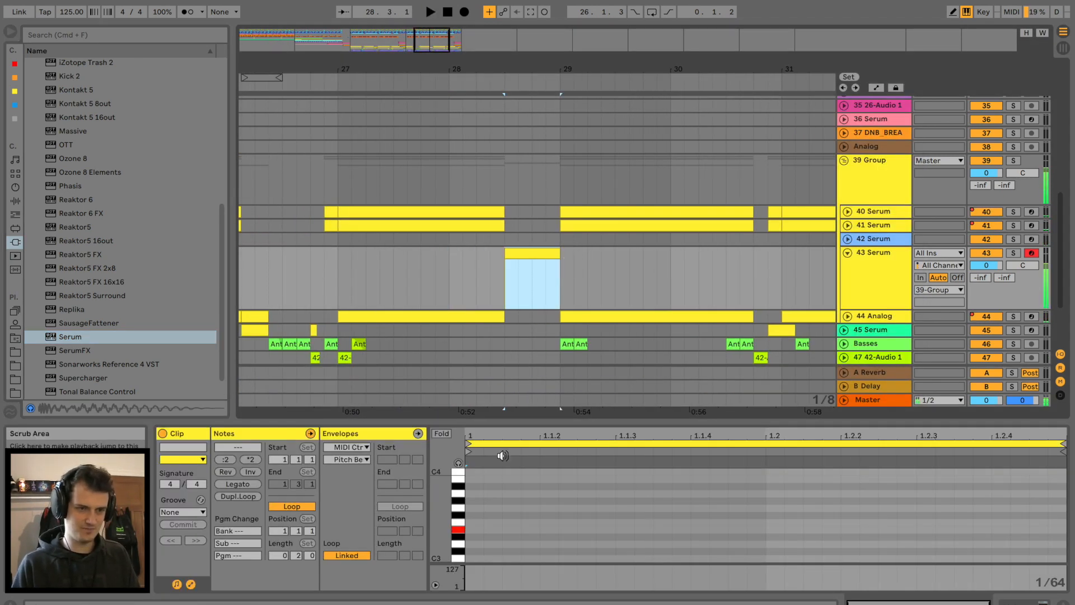
# Step: Add an F3 note at the start of the new clip and lengthen it to fill the whole clip
pyautogui.doubleClick(471, 520)
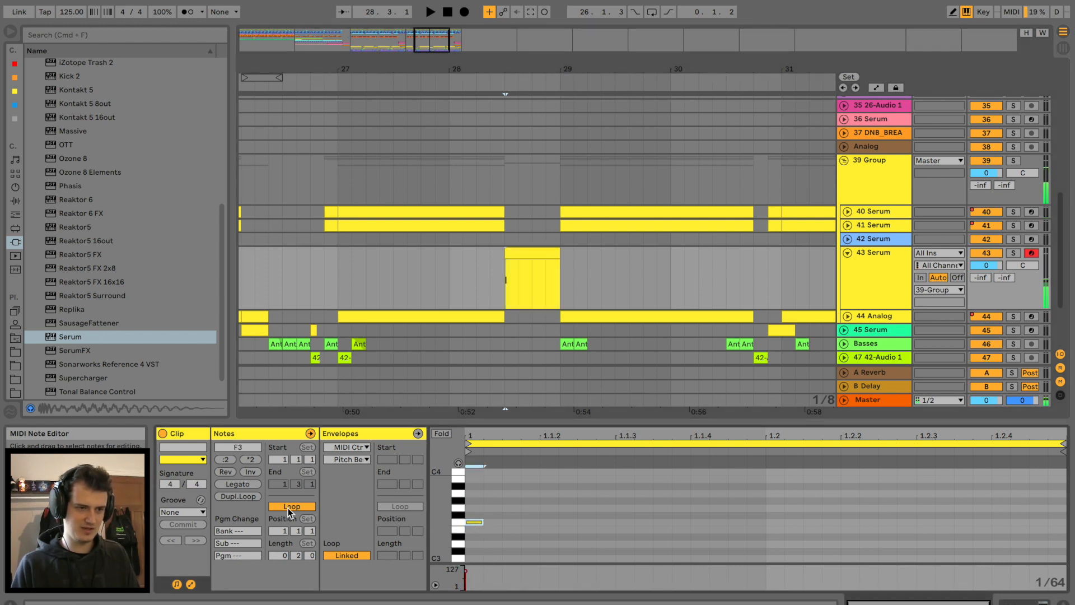
pyautogui.press('space')
pyautogui.moveTo(483, 523); pyautogui.dragTo(1064, 523)
pyautogui.press('space')
pyautogui.press('space')
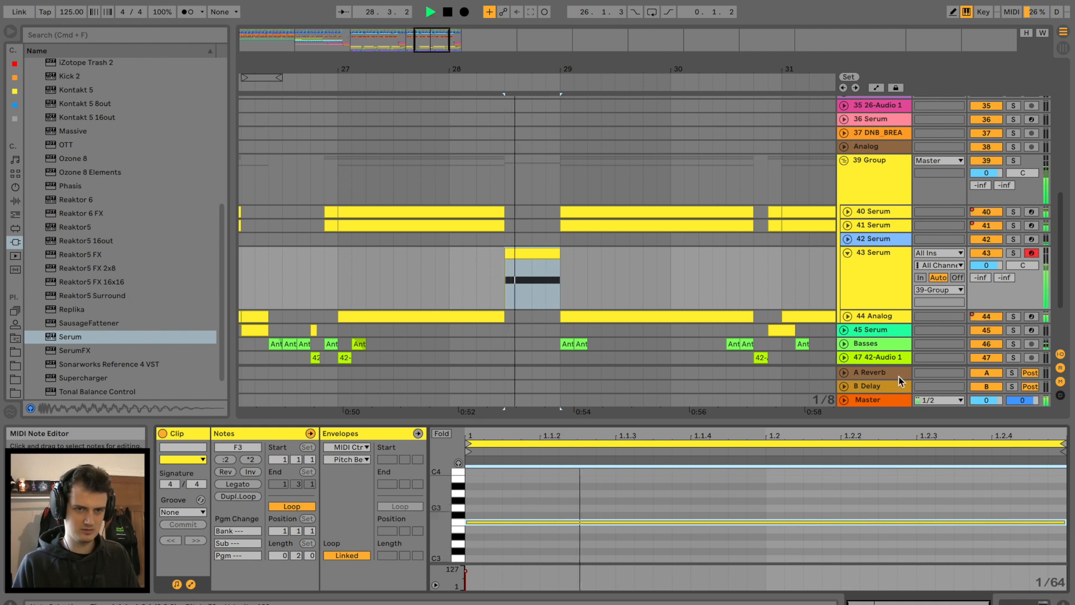
# Step: Solo the 43 Serum track and audition the new clip
pyautogui.click(1013, 253)
pyautogui.press('space')
pyautogui.press('space')
pyautogui.press('space')
pyautogui.press('space')
pyautogui.doubleClick(852, 271)
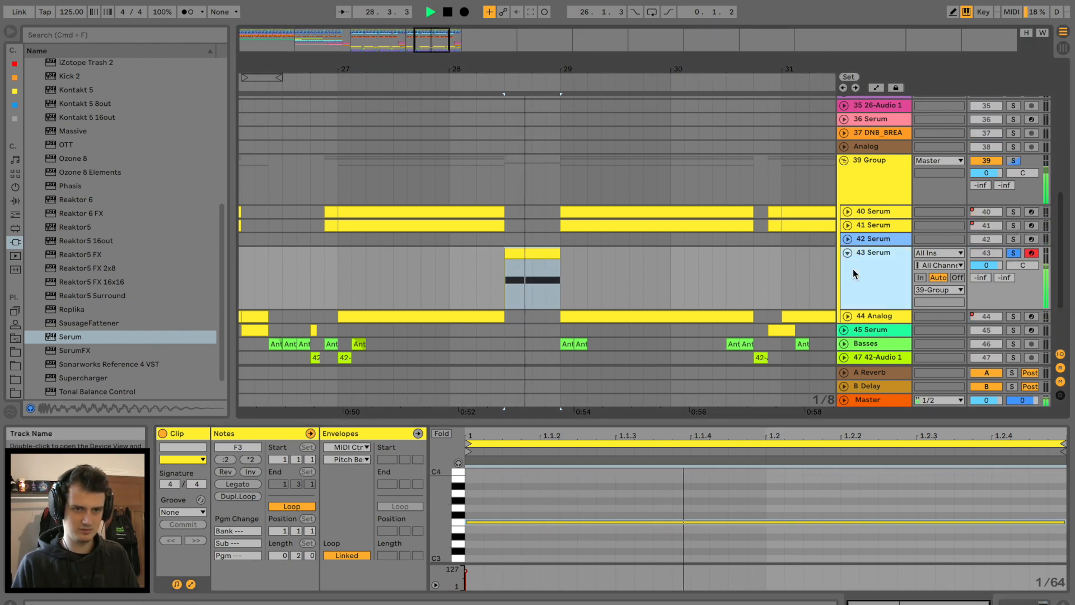
pyautogui.press('space')
pyautogui.press('space')
pyautogui.press('space')
# Step: Reshape LFO 1 of the 43 Serum instrument into a quick rise that holds at maximum until the end
pyautogui.click(194, 461)
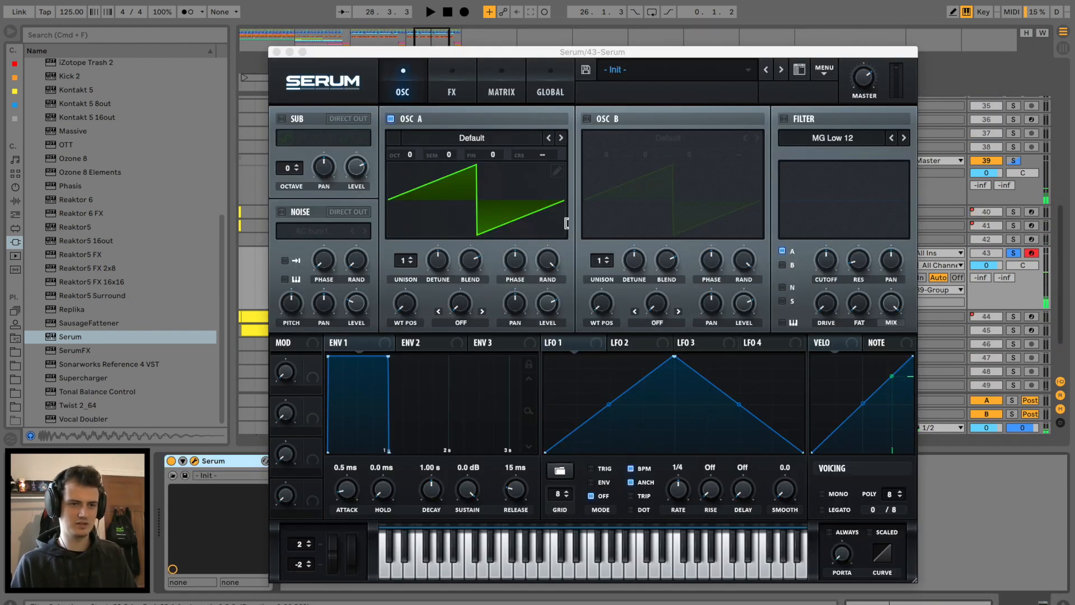
pyautogui.moveTo(675, 355); pyautogui.dragTo(569, 343)
pyautogui.doubleClick(667, 374)
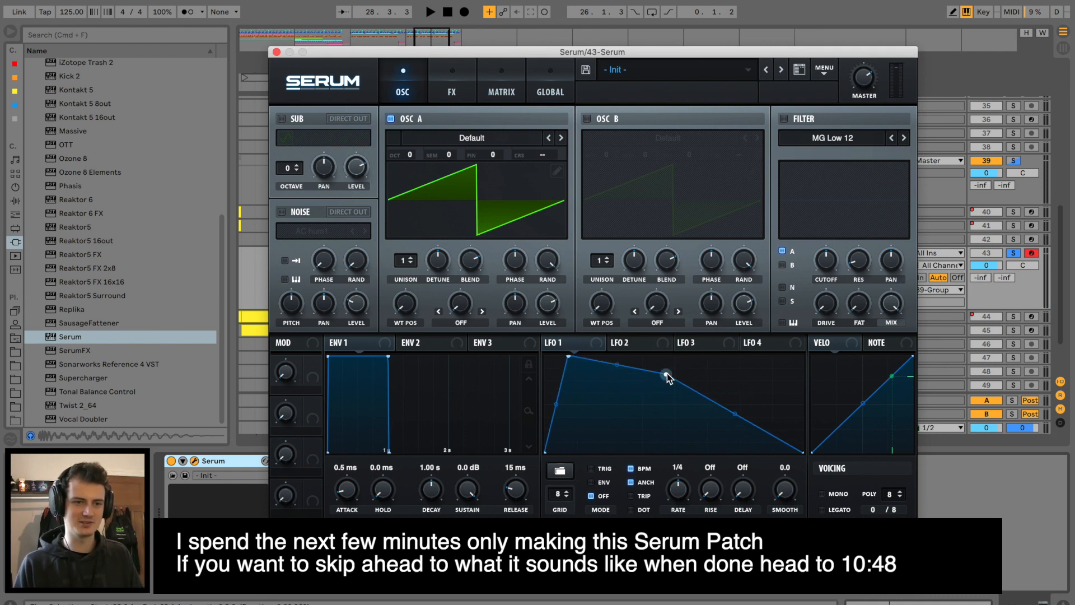
pyautogui.moveTo(666, 374); pyautogui.dragTo(812, 325)
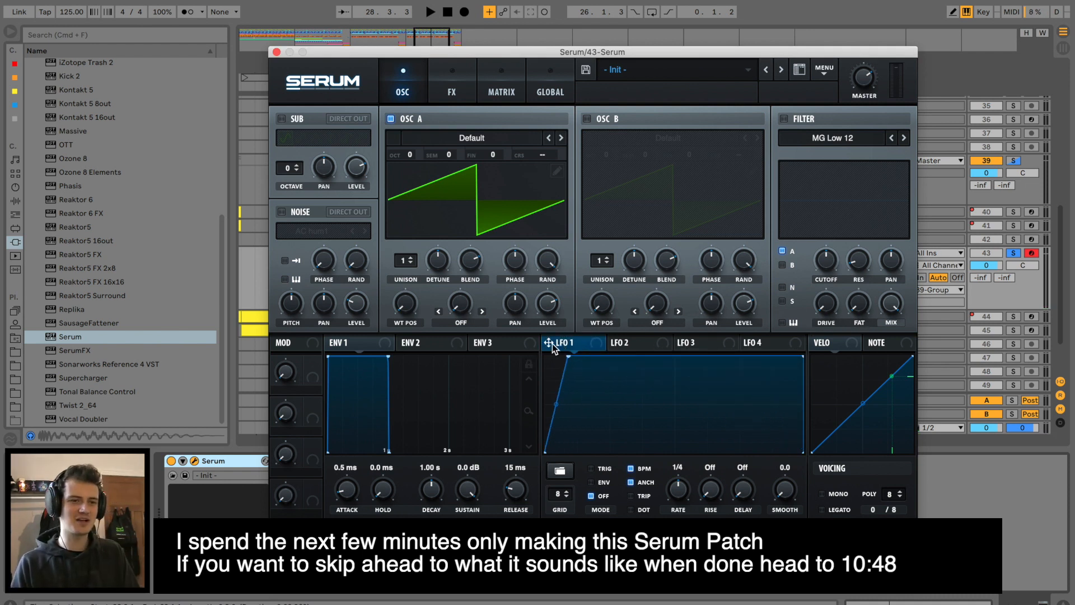
pyautogui.moveTo(552, 344); pyautogui.dragTo(450, 160)
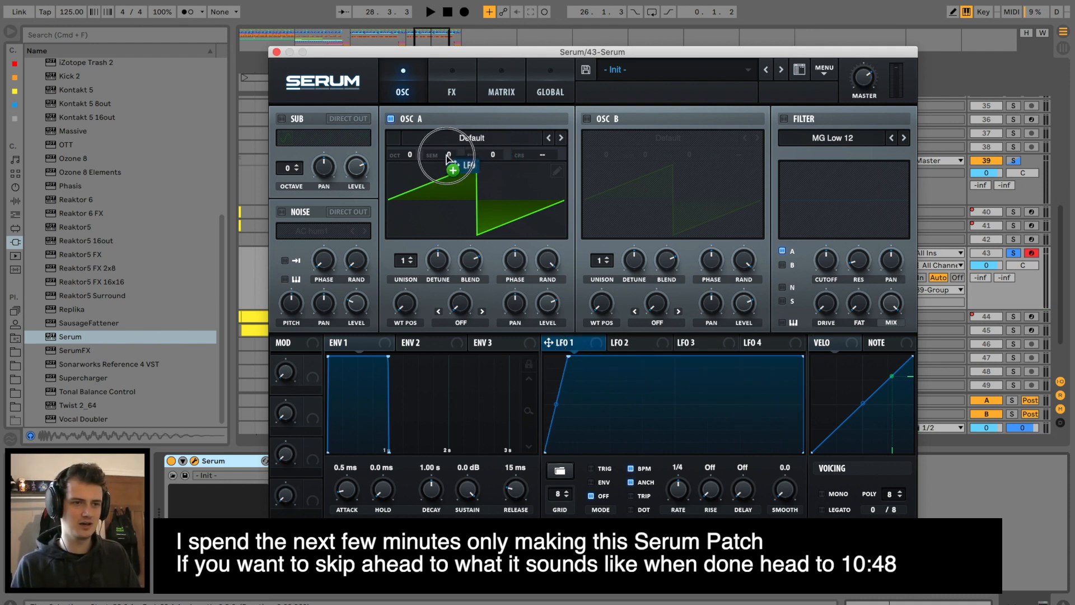
pyautogui.rightClick(449, 156)
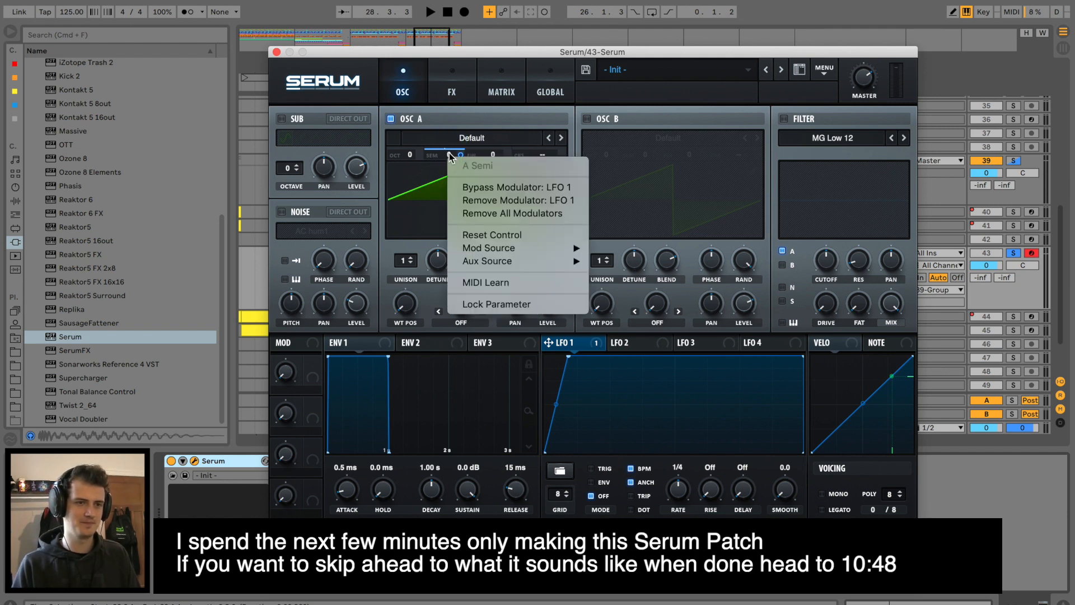
pyautogui.click(502, 213)
# Step: Set Osc A's semitone offset to -12, modulate it with LFO 1, and lengthen LFO 1's initial rise
pyautogui.moveTo(448, 156); pyautogui.dragTo(380, 299)
pyautogui.moveTo(550, 345); pyautogui.dragTo(465, 157)
pyautogui.moveTo(460, 154); pyautogui.dragTo(455, 196)
pyautogui.moveTo(559, 357); pyautogui.dragTo(643, 333)
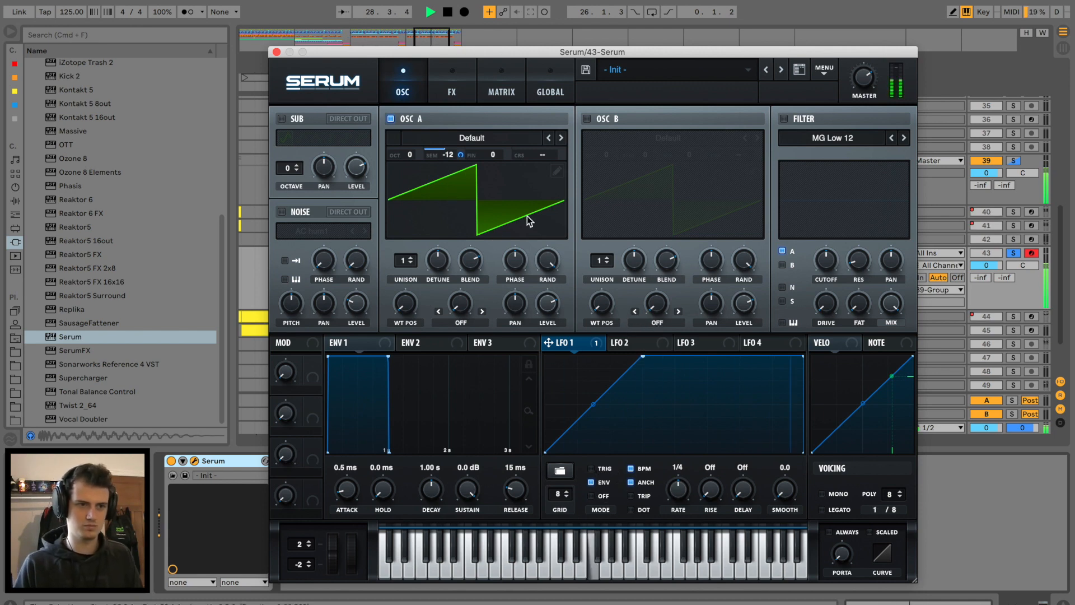
# Step: Set both grid divisions to 0 in Osc A's wavetable editor and draw an irregular, jagged waveform over the saw
pyautogui.click(557, 171)
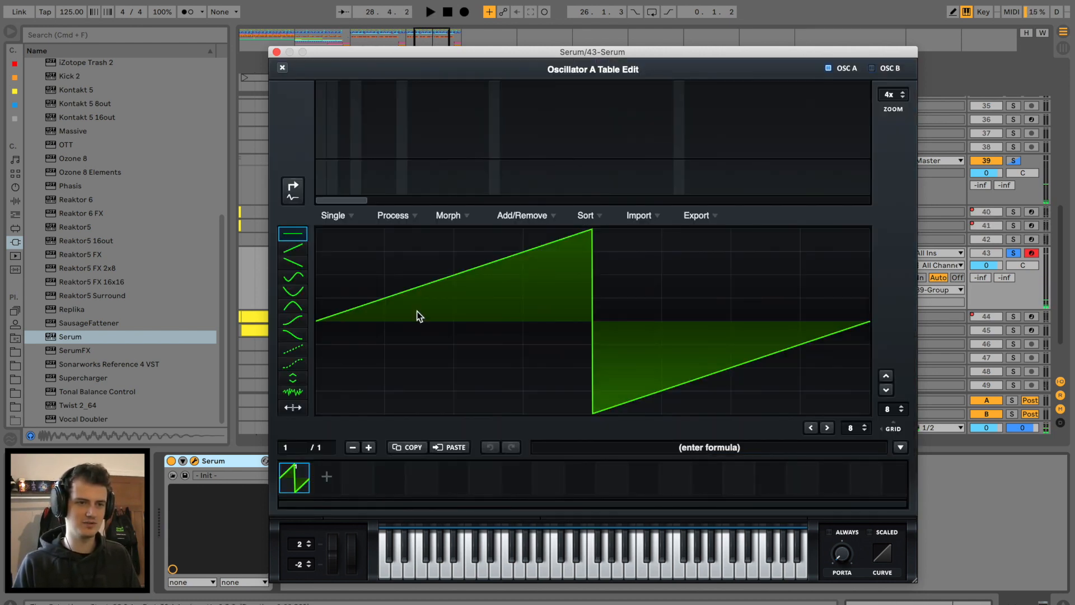
pyautogui.moveTo(893, 410); pyautogui.dragTo(807, 542)
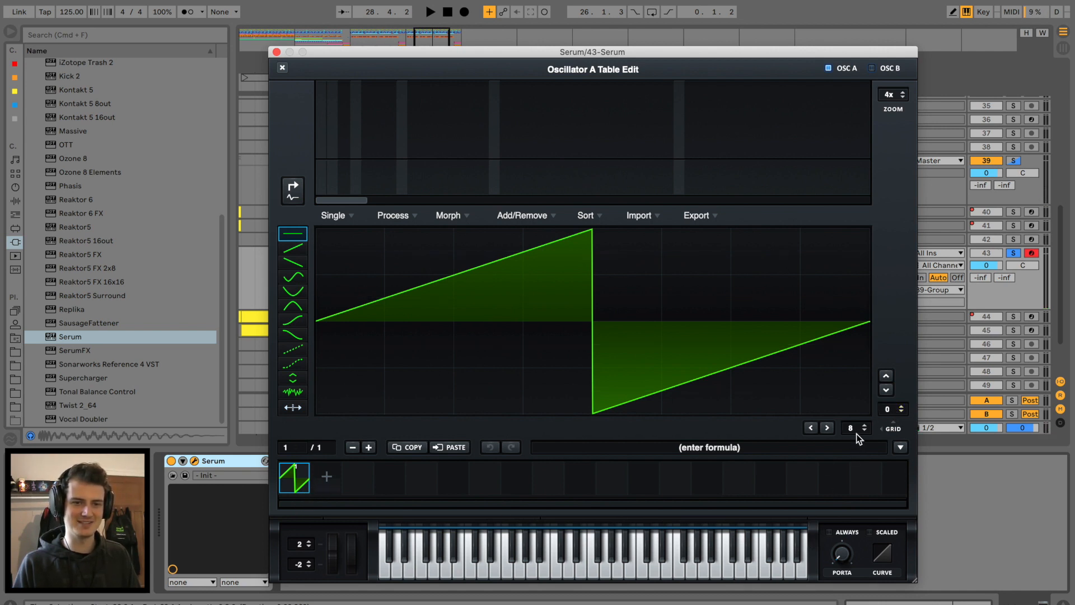
pyautogui.moveTo(352, 306)
pyautogui.mouseDown()
pyautogui.moveTo(577, 411)
pyautogui.moveTo(835, 355)
pyautogui.moveTo(636, 312)
pyautogui.moveTo(704, 250)
pyautogui.moveTo(783, 310)
pyautogui.moveTo(848, 409)
pyautogui.moveTo(678, 396)
pyautogui.moveTo(492, 265)
pyautogui.moveTo(356, 293)
pyautogui.moveTo(324, 387)
pyautogui.moveTo(420, 271)
pyautogui.moveTo(683, 268)
pyautogui.moveTo(819, 322)
pyautogui.moveTo(853, 280)
pyautogui.mouseUp()
pyautogui.moveTo(746, 373)
pyautogui.mouseDown()
pyautogui.moveTo(579, 396)
pyautogui.moveTo(578, 250)
pyautogui.moveTo(855, 233)
pyautogui.moveTo(744, 240)
pyautogui.mouseUp()
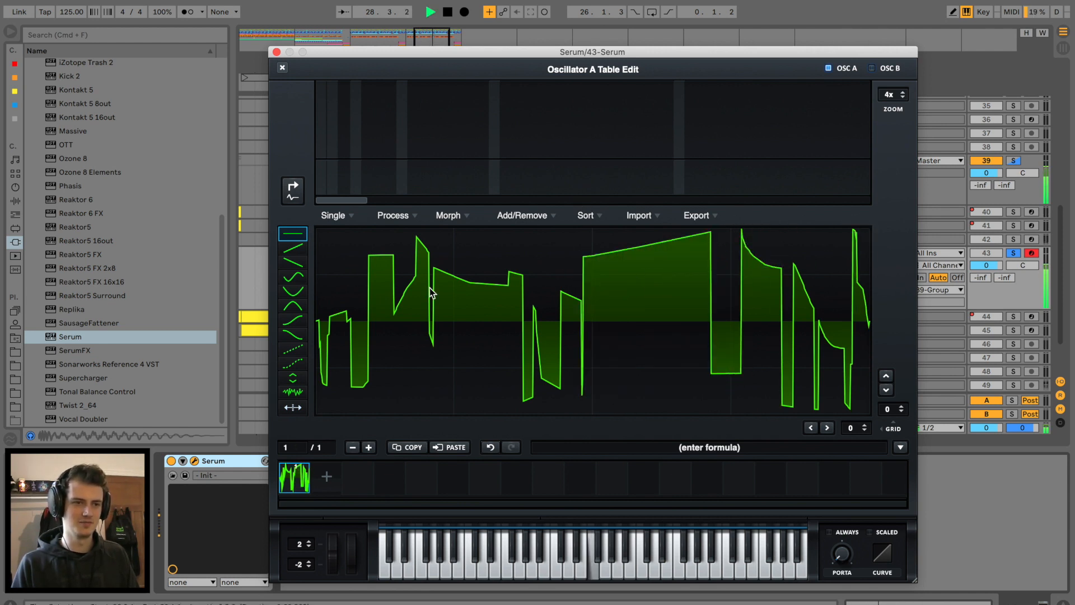
pyautogui.moveTo(320, 252)
pyautogui.mouseDown()
pyautogui.moveTo(350, 237)
pyautogui.moveTo(480, 360)
pyautogui.moveTo(543, 389)
pyautogui.moveTo(580, 300)
pyautogui.mouseUp()
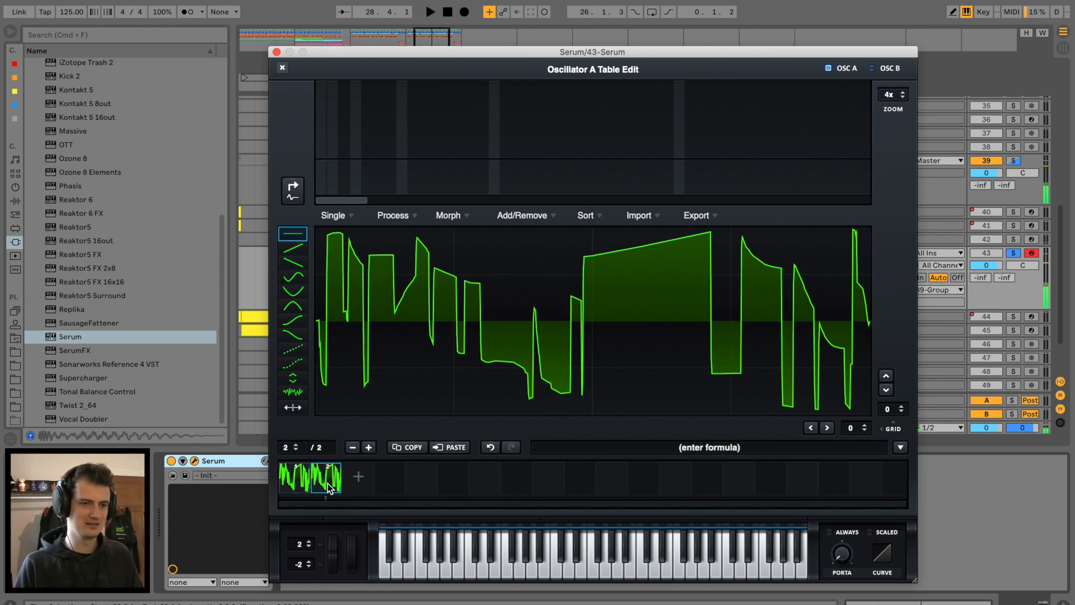
# Step: Redraw parts of the second wavetable frame as a variation of the first jagged waveform
pyautogui.click(328, 482)
pyautogui.moveTo(460, 304)
pyautogui.mouseDown()
pyautogui.moveTo(439, 308)
pyautogui.moveTo(363, 274)
pyautogui.mouseUp()
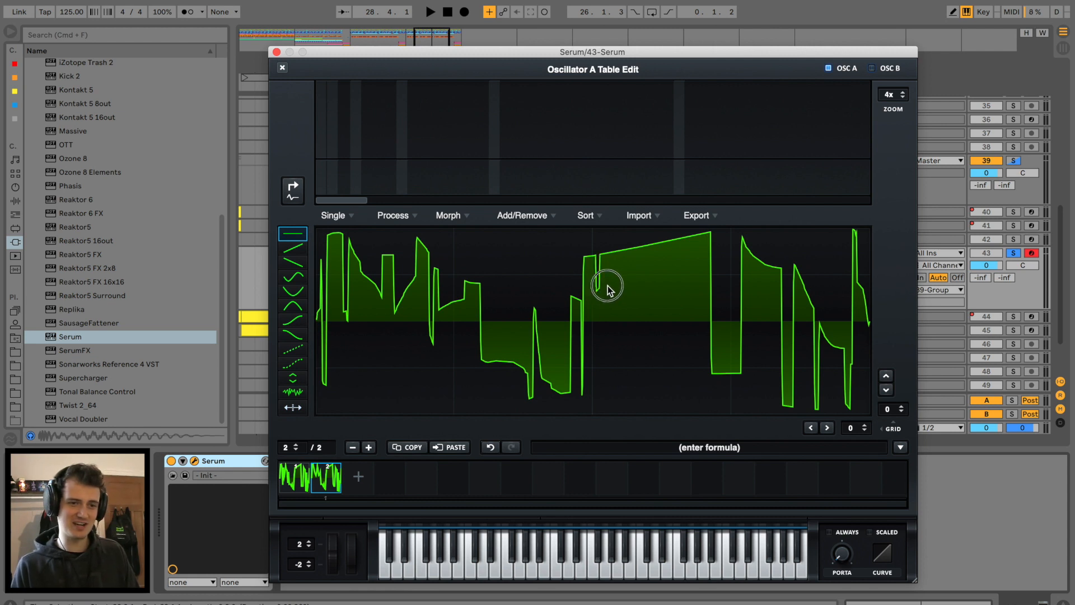
pyautogui.moveTo(648, 313)
pyautogui.mouseDown()
pyautogui.moveTo(756, 247)
pyautogui.moveTo(816, 304)
pyautogui.moveTo(856, 367)
pyautogui.mouseUp()
pyautogui.click(295, 473)
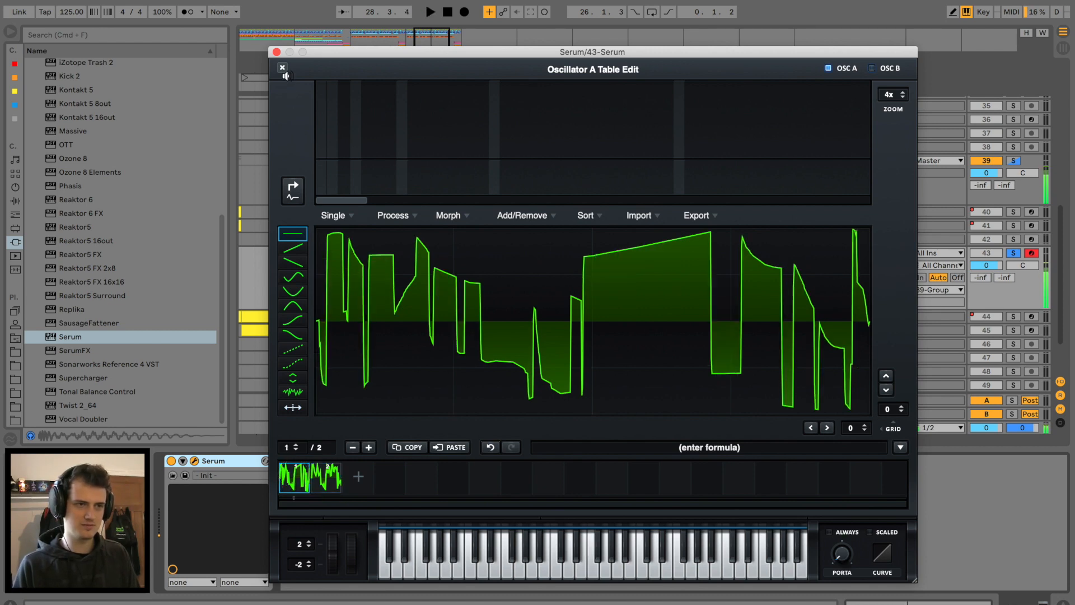
# Step: Morph between the two wavetable frames, then display Osc A's table in 3D and set its wavetable position to 2
pyautogui.click(457, 217)
pyautogui.click(485, 236)
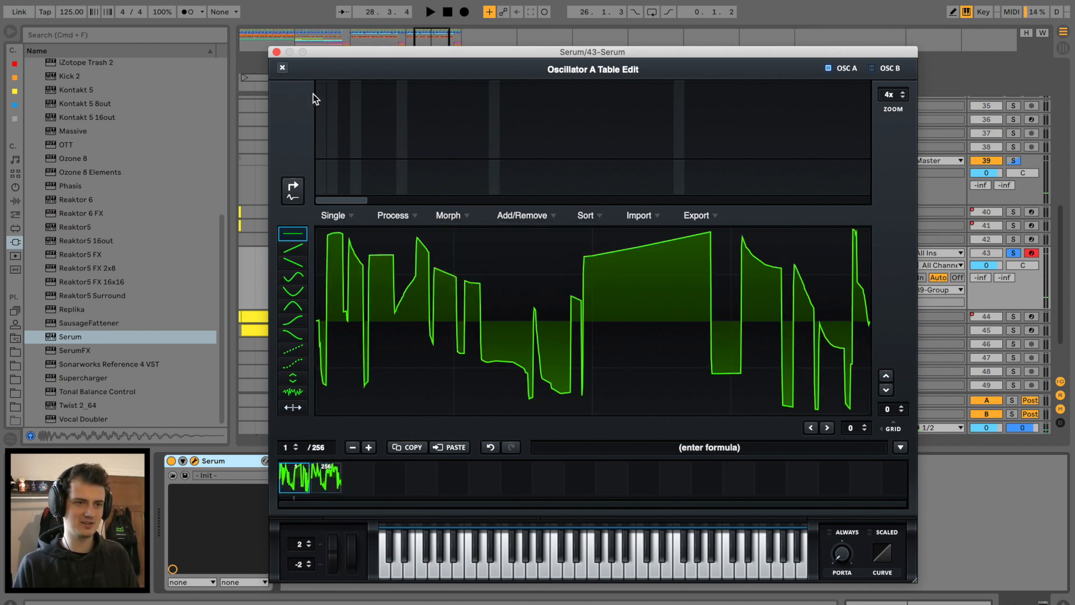
pyautogui.click(283, 67)
pyautogui.click(461, 174)
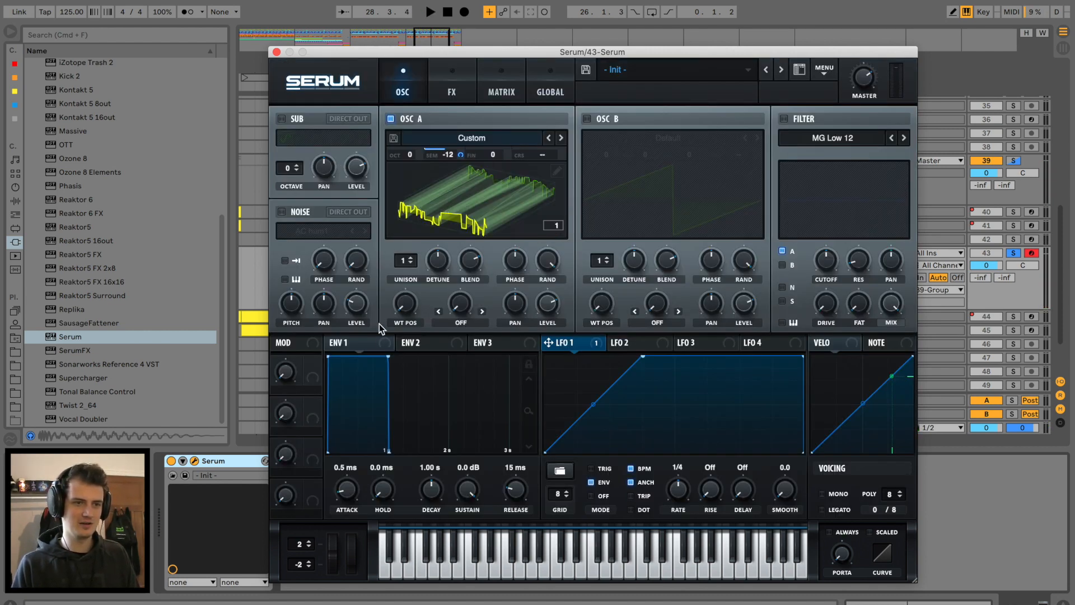
pyautogui.moveTo(401, 305); pyautogui.dragTo(413, 396)
pyautogui.press('space')
# Step: Reshape LFO 2 with an early peak followed by an outward-curved fall to zero
pyautogui.click(622, 344)
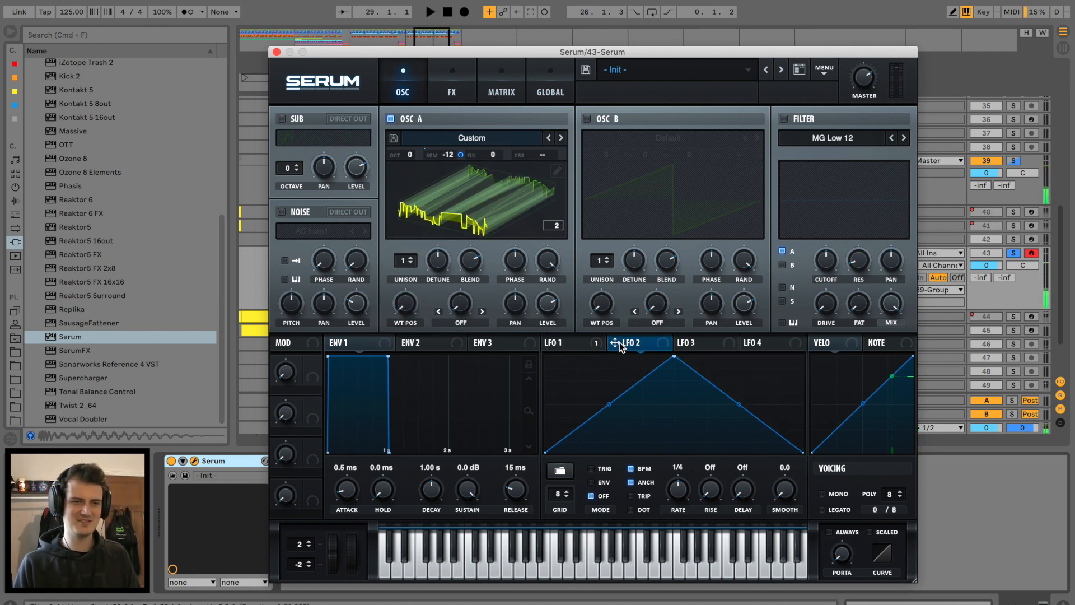
pyautogui.moveTo(674, 360); pyautogui.dragTo(588, 342)
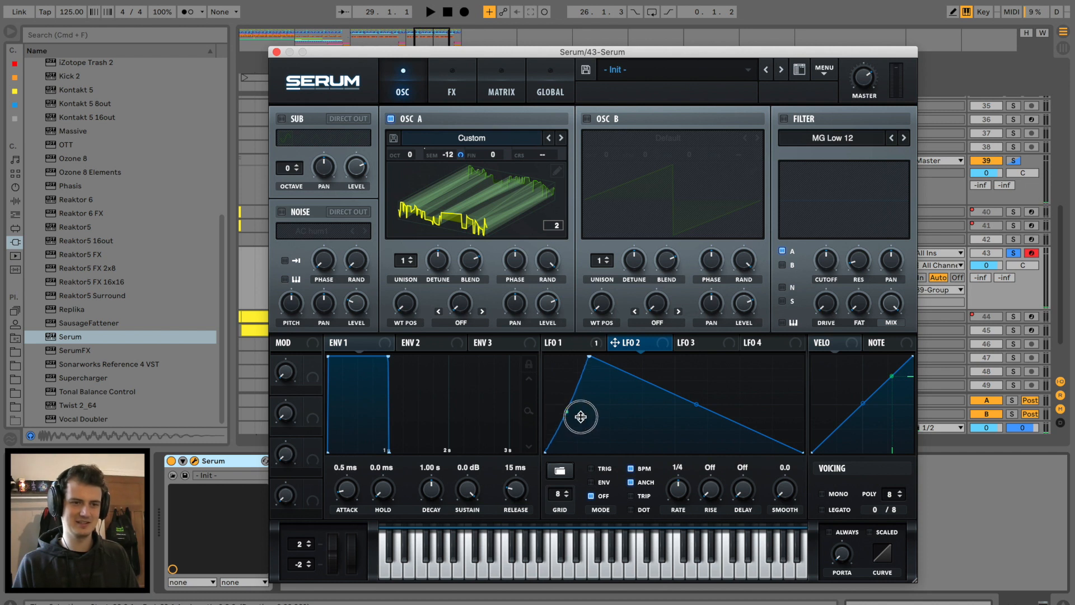
pyautogui.moveTo(698, 403); pyautogui.dragTo(642, 361)
# Step: Modulate Osc A's wavetable position and level with LFO 2, and audition the sound
pyautogui.moveTo(471, 299); pyautogui.dragTo(405, 303)
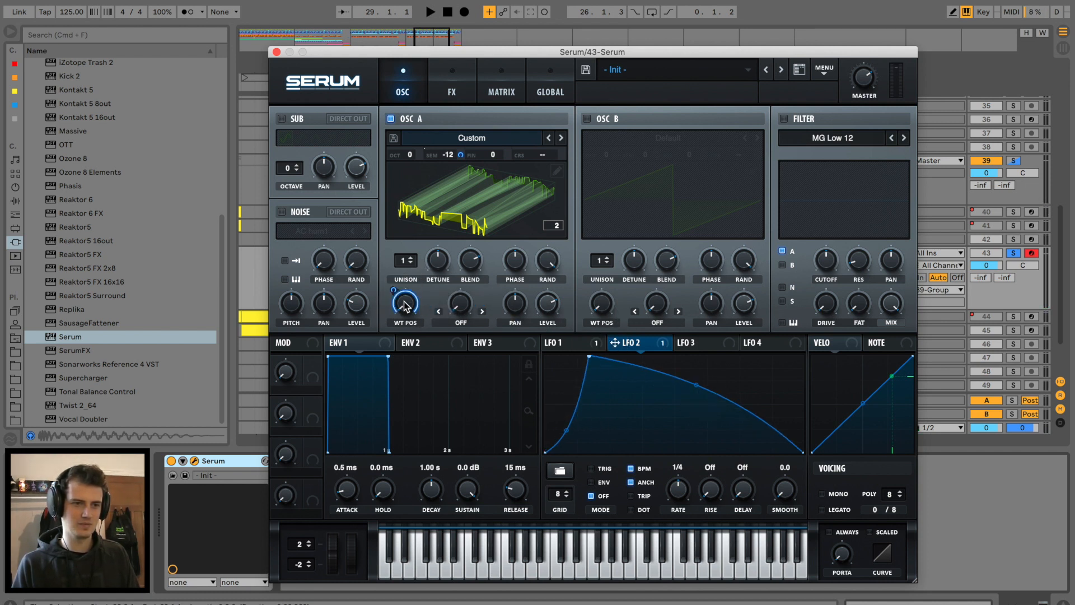
pyautogui.press('space')
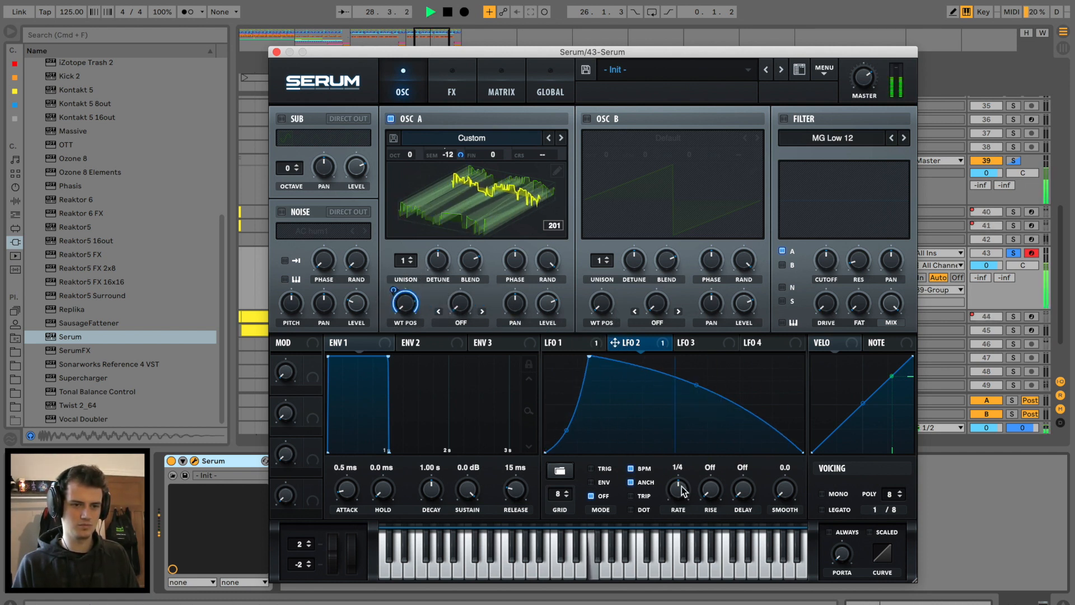
pyautogui.press('space')
pyautogui.moveTo(572, 311); pyautogui.dragTo(548, 303)
pyautogui.press('space')
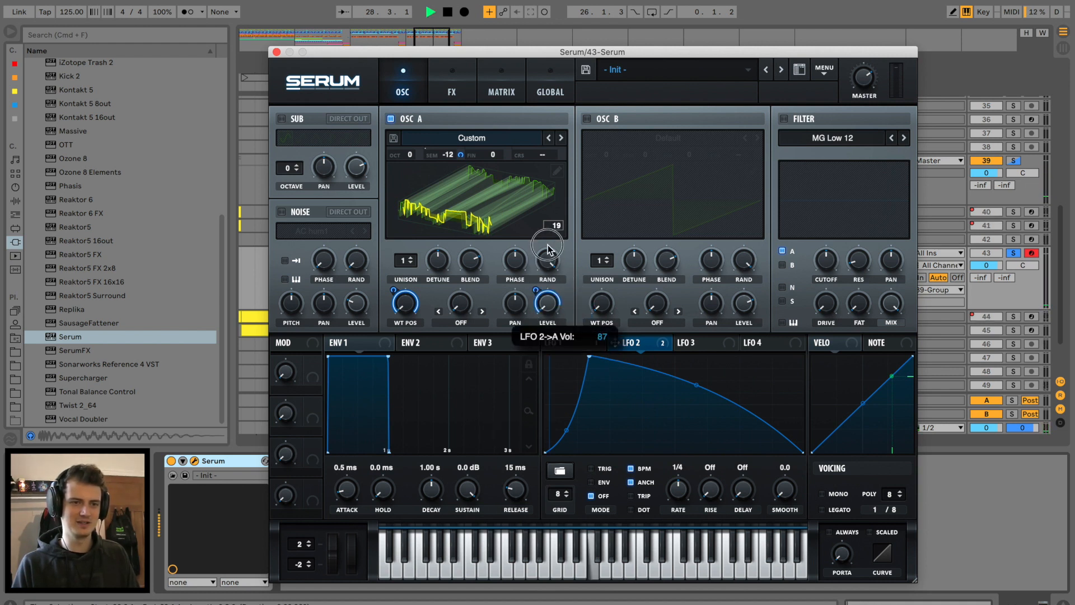
# Step: Enable the MG Low 12 filter, raise its resonance, lower its cutoff, and modulate the cutoff with LFO 2
pyautogui.click(783, 119)
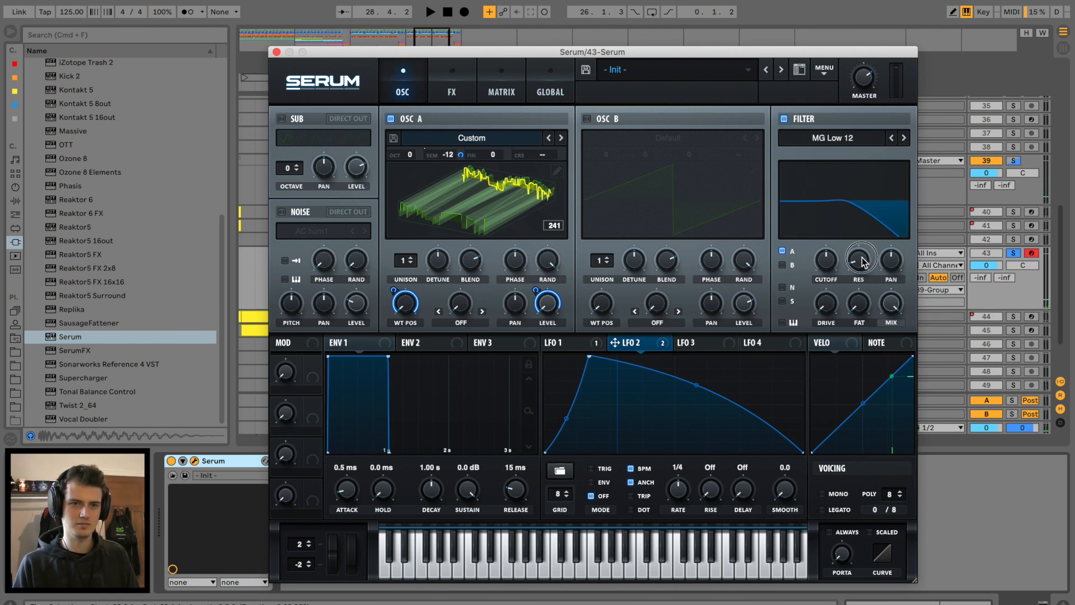
pyautogui.moveTo(862, 258); pyautogui.dragTo(855, 202)
pyautogui.moveTo(823, 255); pyautogui.dragTo(817, 305)
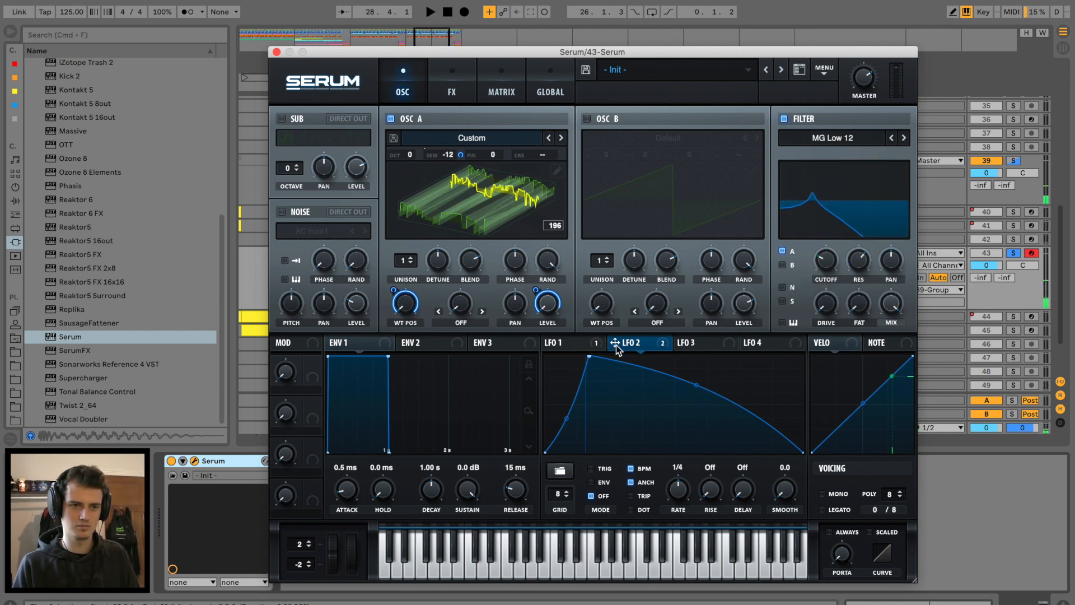
pyautogui.moveTo(616, 347); pyautogui.dragTo(826, 259)
pyautogui.click(855, 285)
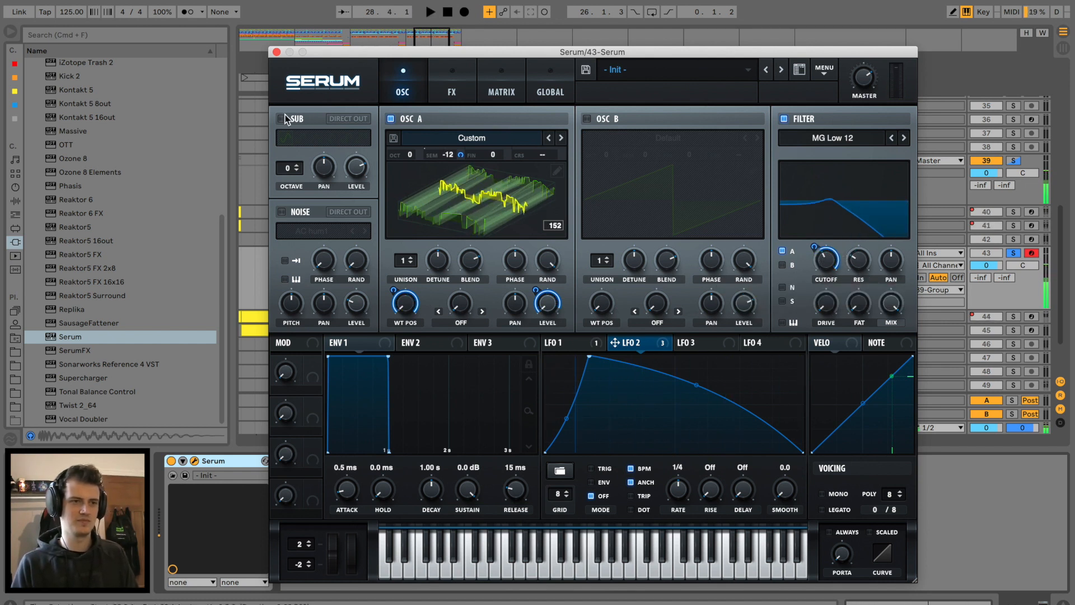
# Step: Enable the sub oscillator and set its octave to -2
pyautogui.click(282, 119)
pyautogui.moveTo(289, 168); pyautogui.dragTo(289, 182)
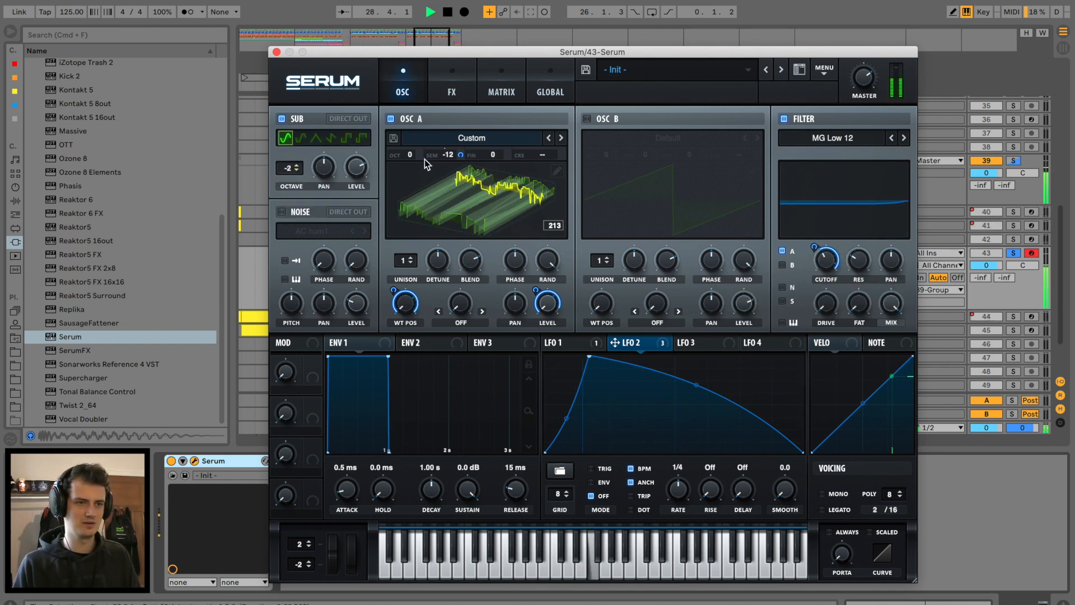
pyautogui.press('space')
# Step: Lower Osc A's octave to -3 while auditioning the patch
pyautogui.moveTo(409, 158); pyautogui.dragTo(403, 193)
pyautogui.press('space')
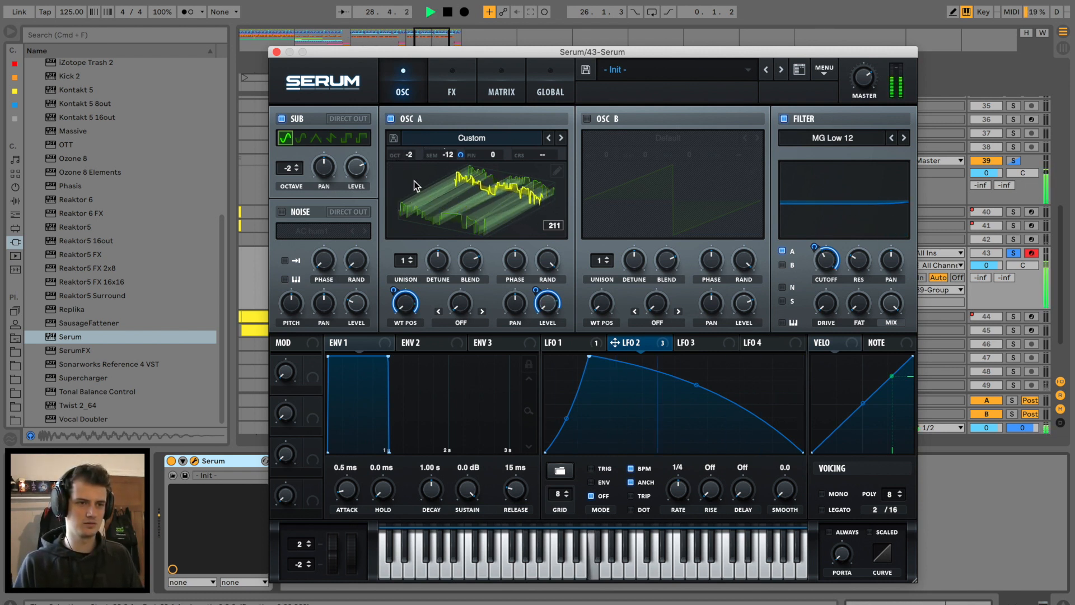
pyautogui.moveTo(411, 258)
pyautogui.mouseDown()
pyautogui.moveTo(416, 236)
pyautogui.moveTo(410, 272)
pyautogui.mouseUp()
pyautogui.moveTo(410, 157); pyautogui.dragTo(409, 178)
pyautogui.press('space')
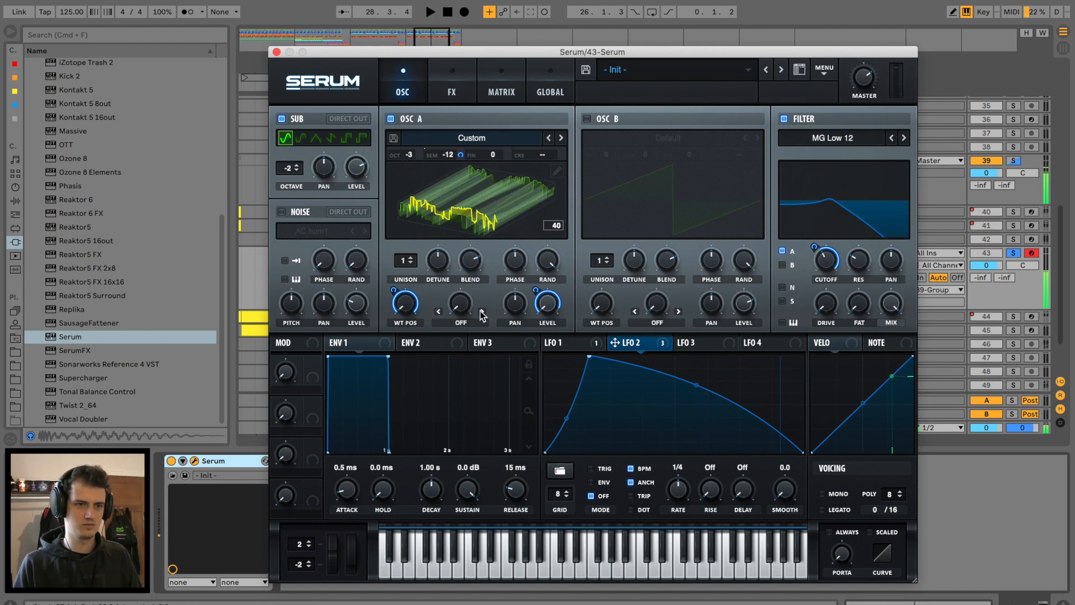
# Step: Try the Sync (Window 1/2) warp mode on Osc A during playback
pyautogui.press('space')
pyautogui.moveTo(461, 304)
pyautogui.mouseDown()
pyautogui.moveTo(466, 232)
pyautogui.moveTo(469, 314)
pyautogui.mouseUp()
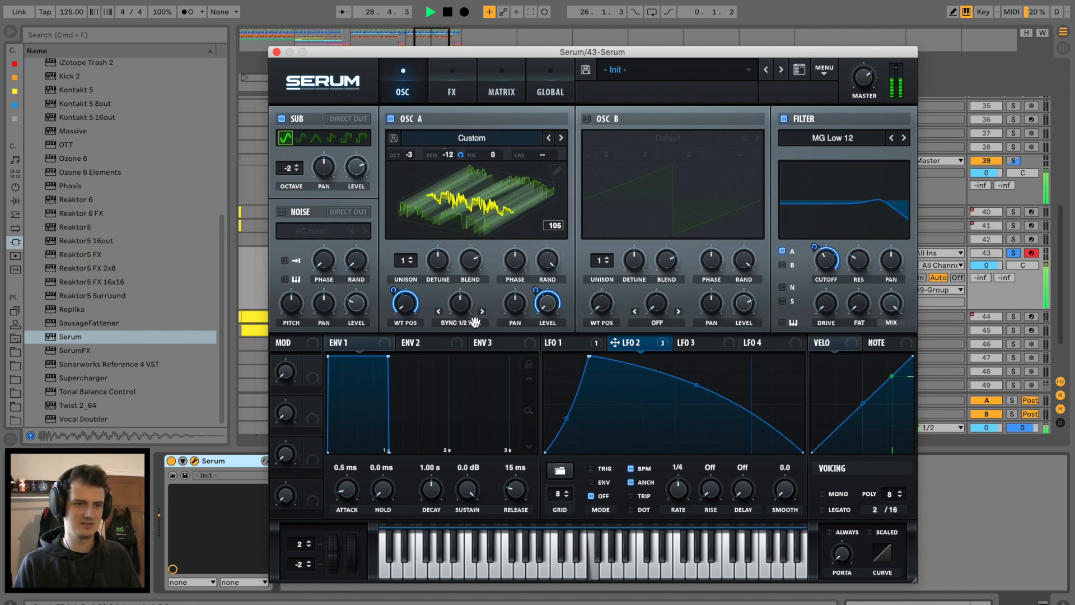
pyautogui.press('space')
# Step: Set Osc A's warp mode to FM (from B), enable Osc B, and raise the warp amount to about 42%
pyautogui.click(472, 323)
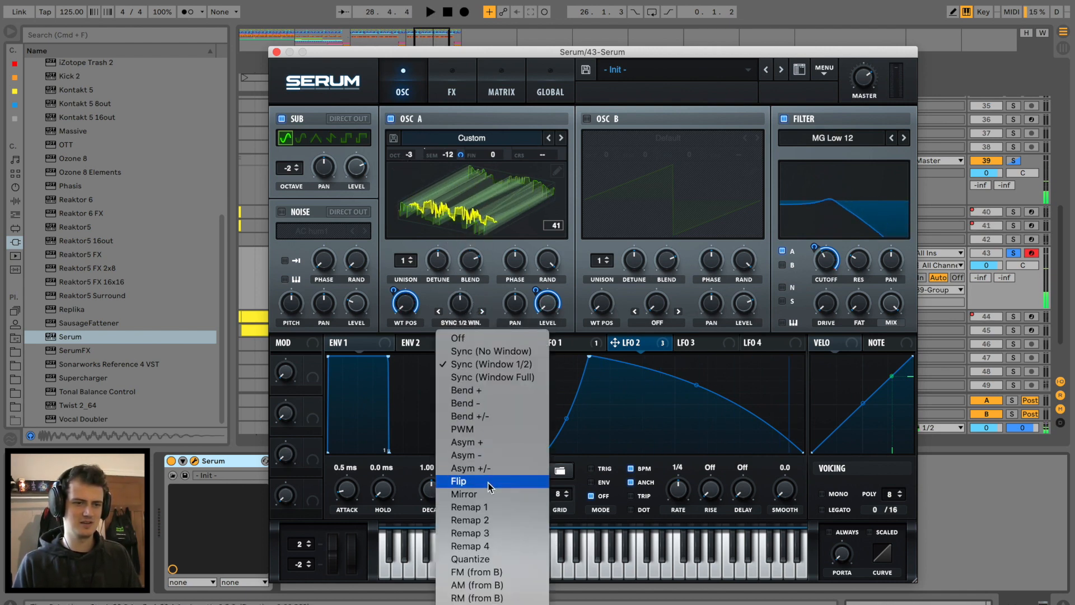
pyautogui.click(482, 571)
pyautogui.press('space')
pyautogui.click(587, 119)
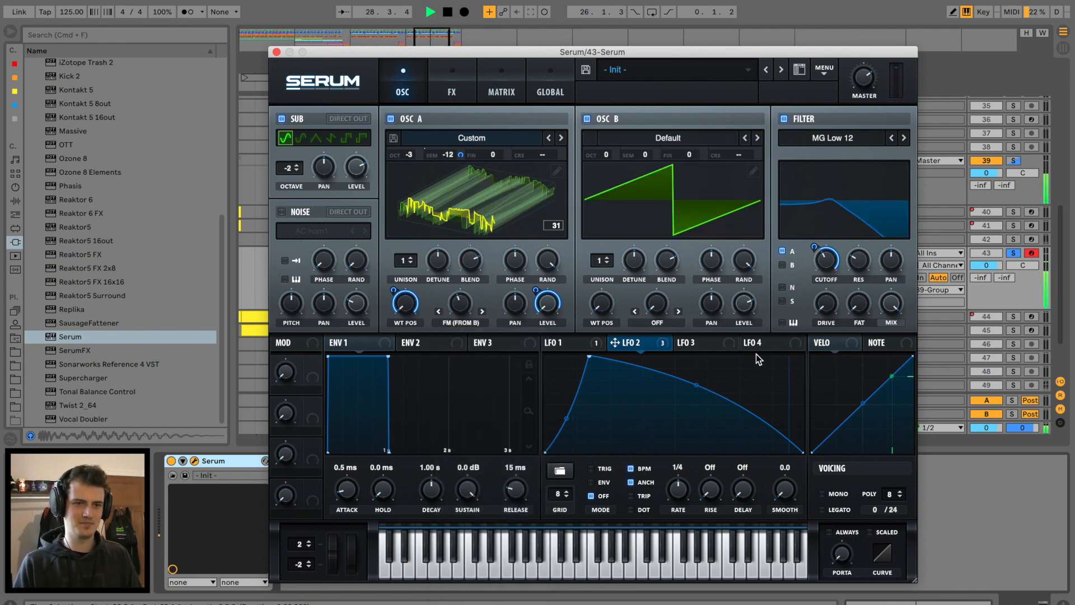
pyautogui.moveTo(462, 304)
pyautogui.mouseDown()
pyautogui.moveTo(475, 249)
pyautogui.moveTo(465, 314)
pyautogui.mouseUp()
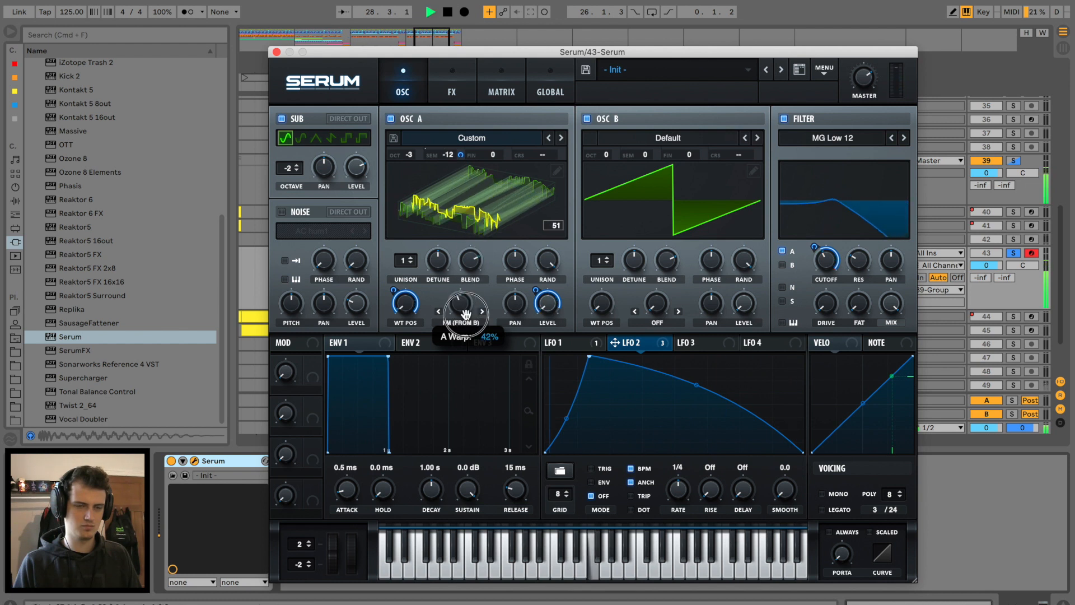
# Step: Modulate Osc A's FM warp amount with LFO 1 and raise Osc B's octave to +2
pyautogui.click(569, 343)
pyautogui.press('space')
pyautogui.moveTo(548, 343); pyautogui.dragTo(460, 305)
pyautogui.press('space')
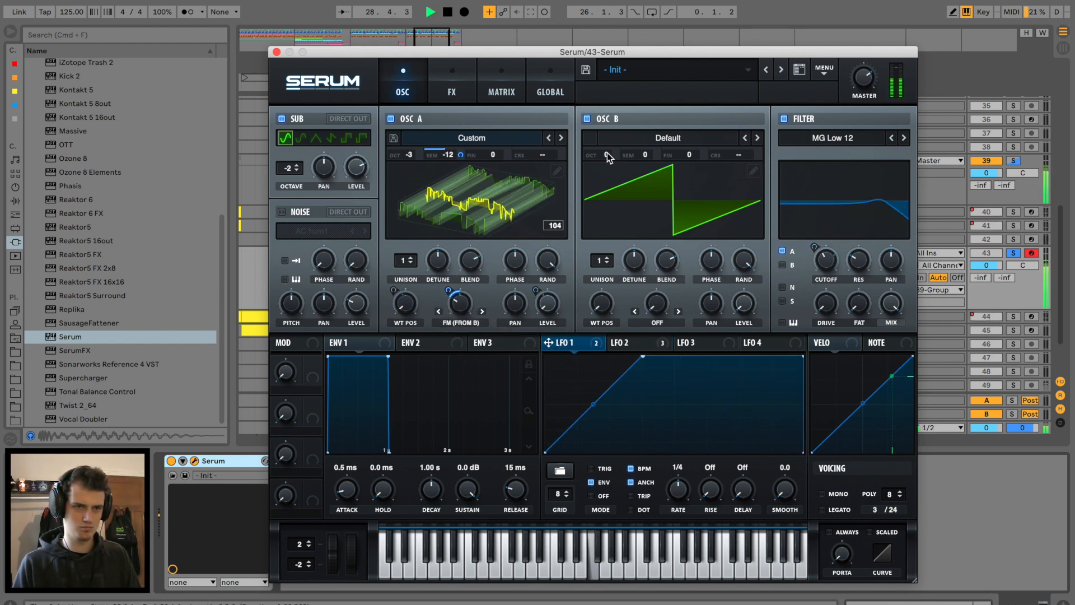
pyautogui.moveTo(608, 153); pyautogui.dragTo(590, 193)
# Step: Enable the Hyper/Dimension effect, lower the Hyper mix to about 29%, and raise the Dimension mix slightly
pyautogui.click(459, 93)
pyautogui.click(318, 122)
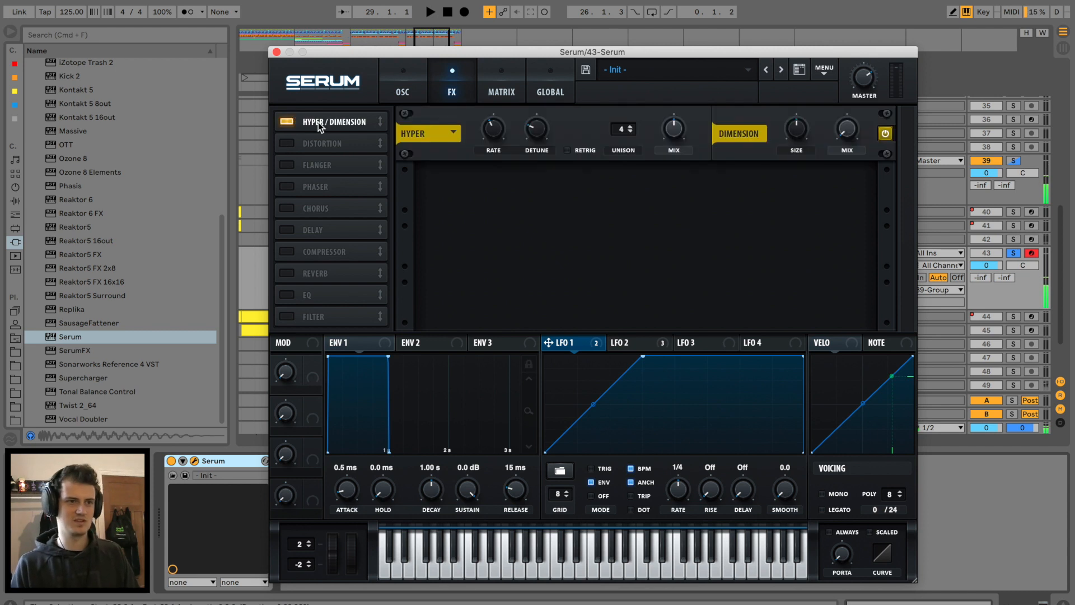
pyautogui.moveTo(671, 134); pyautogui.dragTo(662, 168)
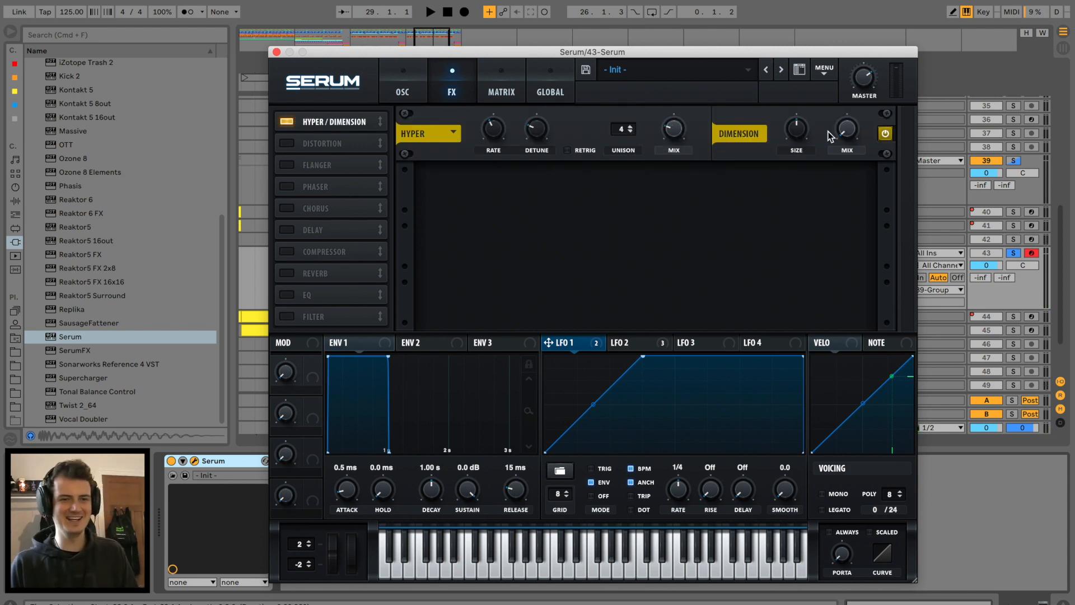
pyautogui.moveTo(838, 134); pyautogui.dragTo(855, 102)
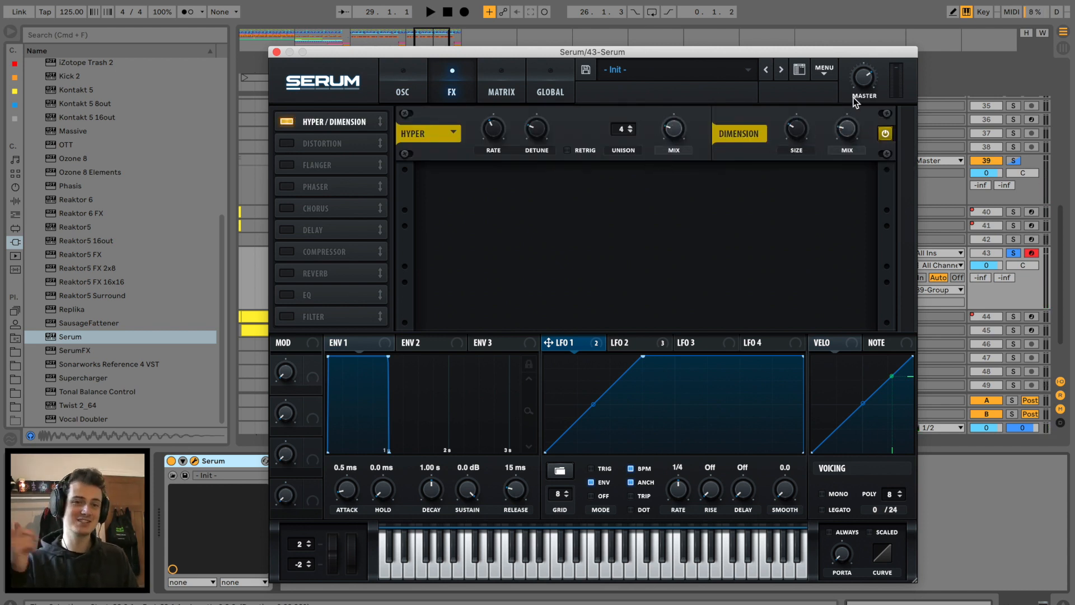
pyautogui.press('space')
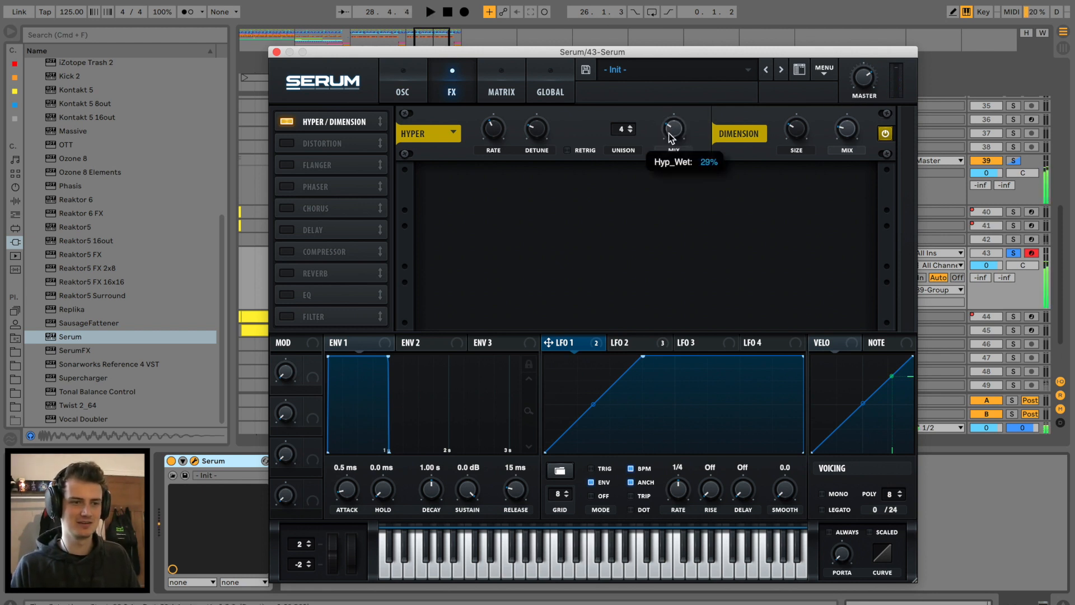
# Step: Enable the Compressor effect in multiband mode and raise its gain while auditioning the patch
pyautogui.click(335, 255)
pyautogui.press('space')
pyautogui.click(709, 207)
pyautogui.press('space')
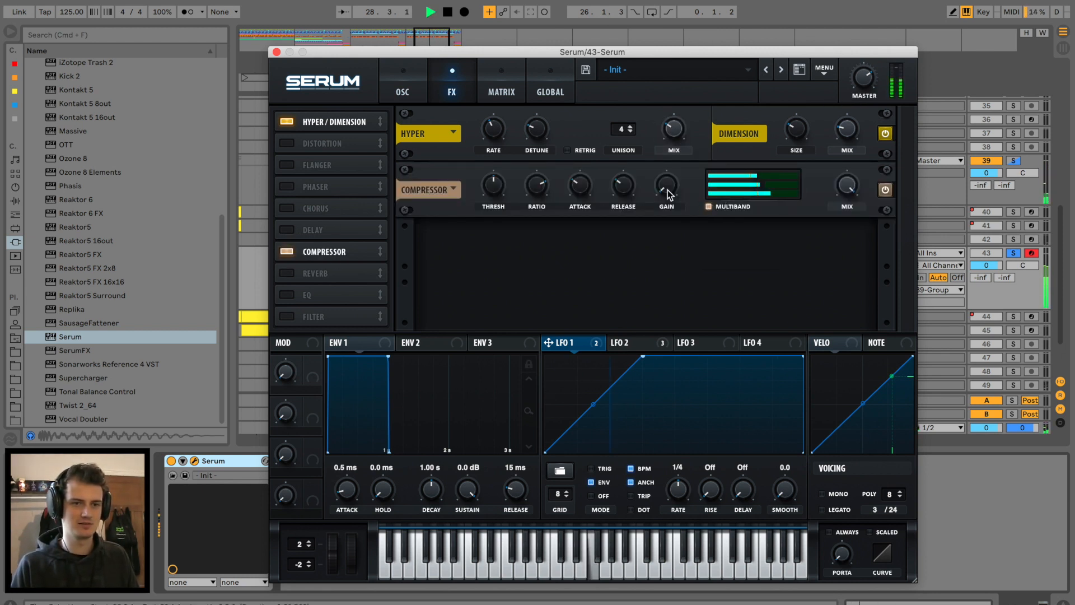
pyautogui.moveTo(667, 188)
pyautogui.mouseDown()
pyautogui.moveTo(672, 128)
pyautogui.moveTo(677, 190)
pyautogui.mouseUp()
pyautogui.press('space')
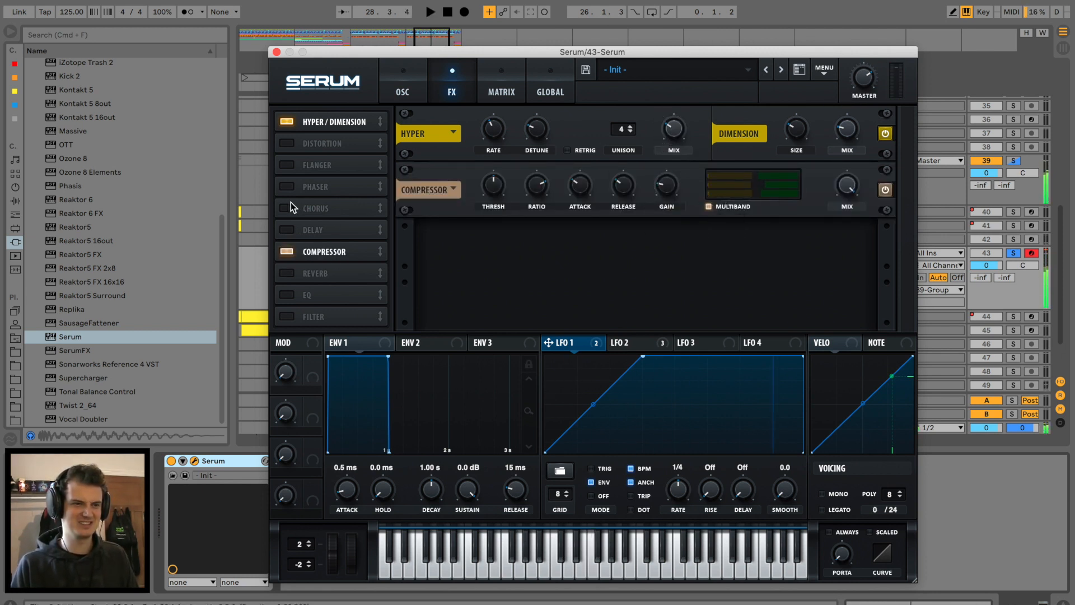
# Step: Enable Tube distortion and adjust its drive while auditioning the patch
pyautogui.click(286, 144)
pyautogui.moveTo(748, 184); pyautogui.dragTo(764, 102)
pyautogui.press('space')
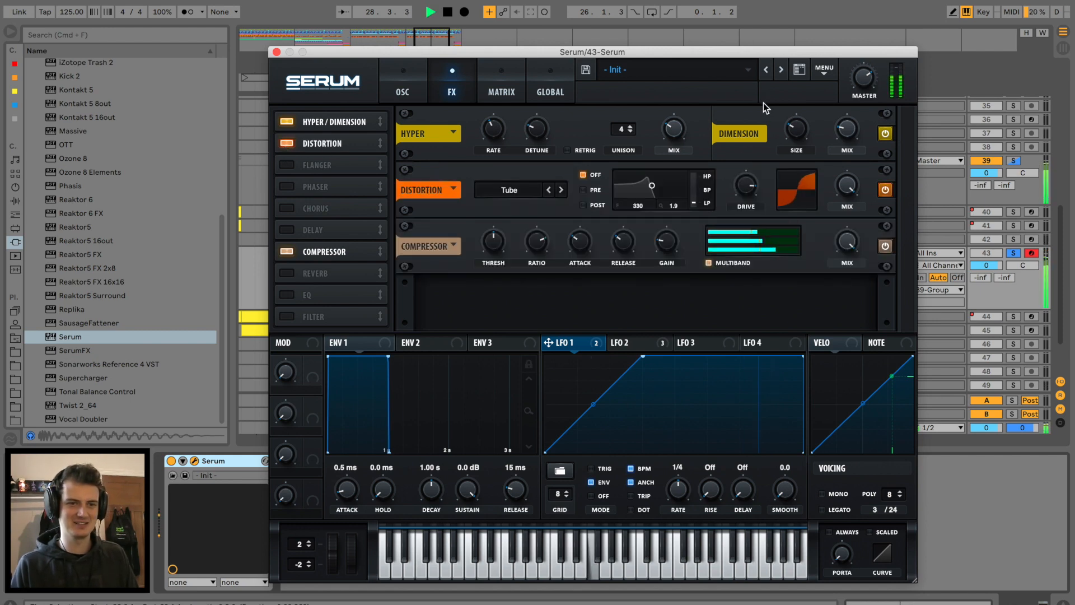
pyautogui.moveTo(747, 194); pyautogui.dragTo(710, 203)
# Step: Lower the sub oscillator's octave to -3 during playback
pyautogui.click(403, 86)
pyautogui.press('space')
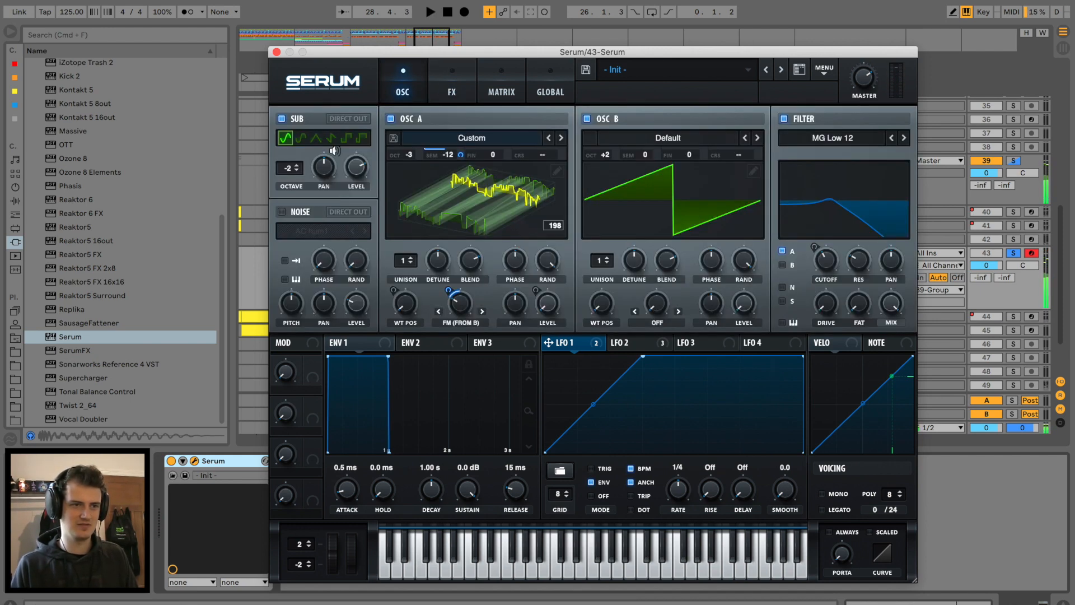
pyautogui.press('space')
pyautogui.moveTo(288, 168); pyautogui.dragTo(291, 176)
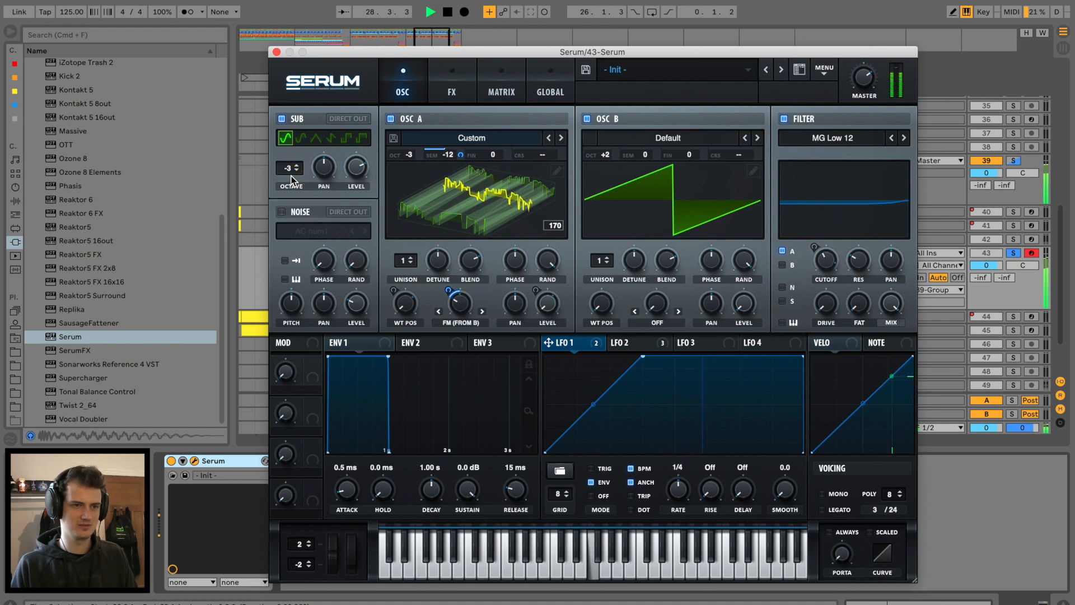
# Step: Enable the Chorus effect and reduce its mix while auditioning the patch
pyautogui.click(459, 93)
pyautogui.click(292, 211)
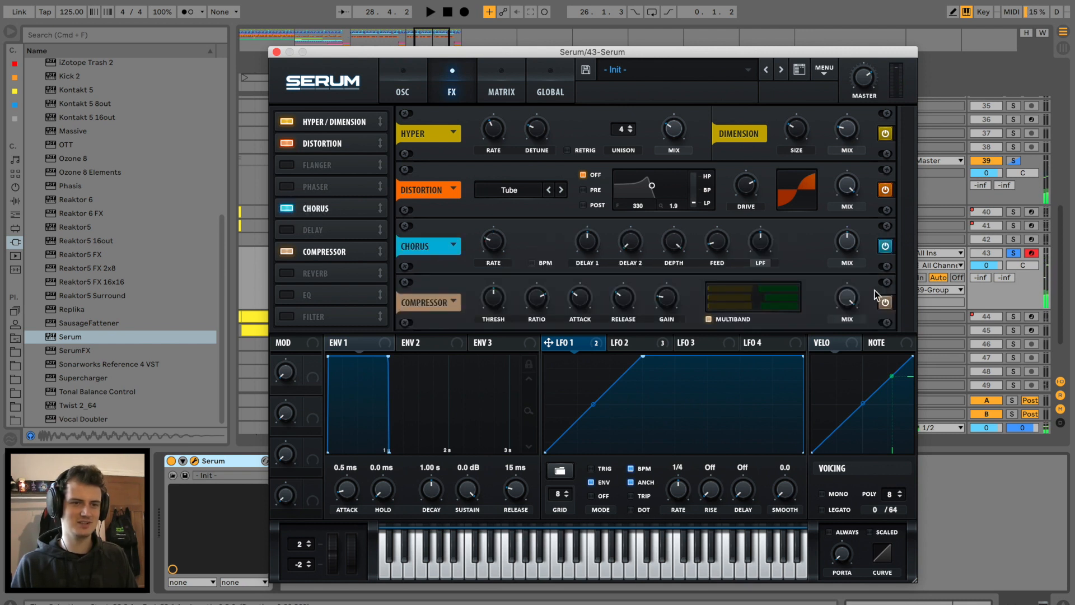
pyautogui.press('space')
pyautogui.moveTo(853, 242); pyautogui.dragTo(855, 263)
pyautogui.press('space')
# Step: Enable the Filter effect, set its type to Scream LP, and modulate its cutoff with LFO 2
pyautogui.click(287, 316)
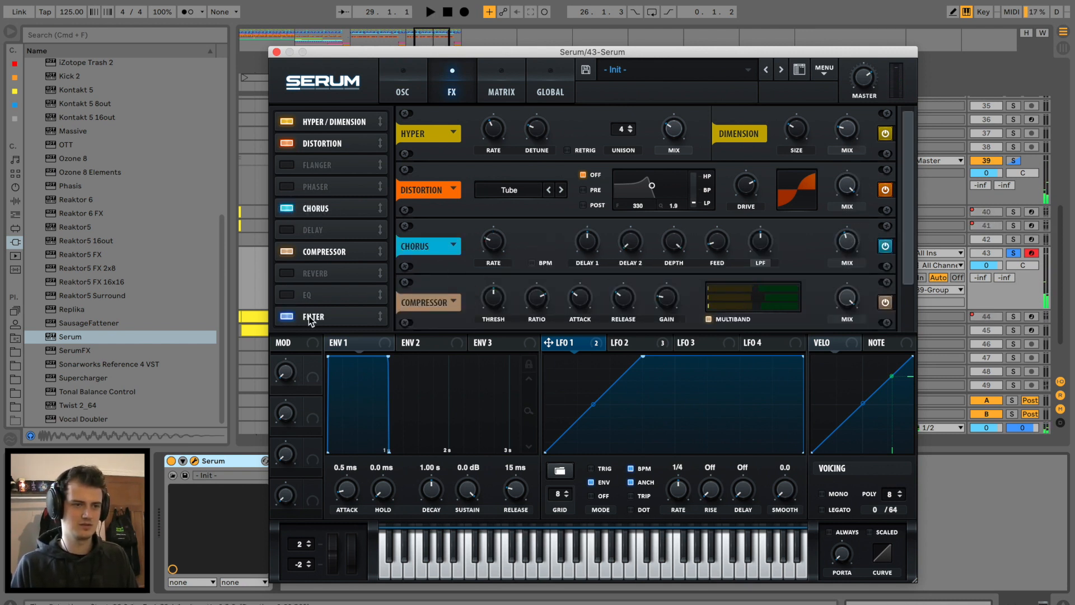
pyautogui.click(507, 303)
pyautogui.moveTo(556, 358)
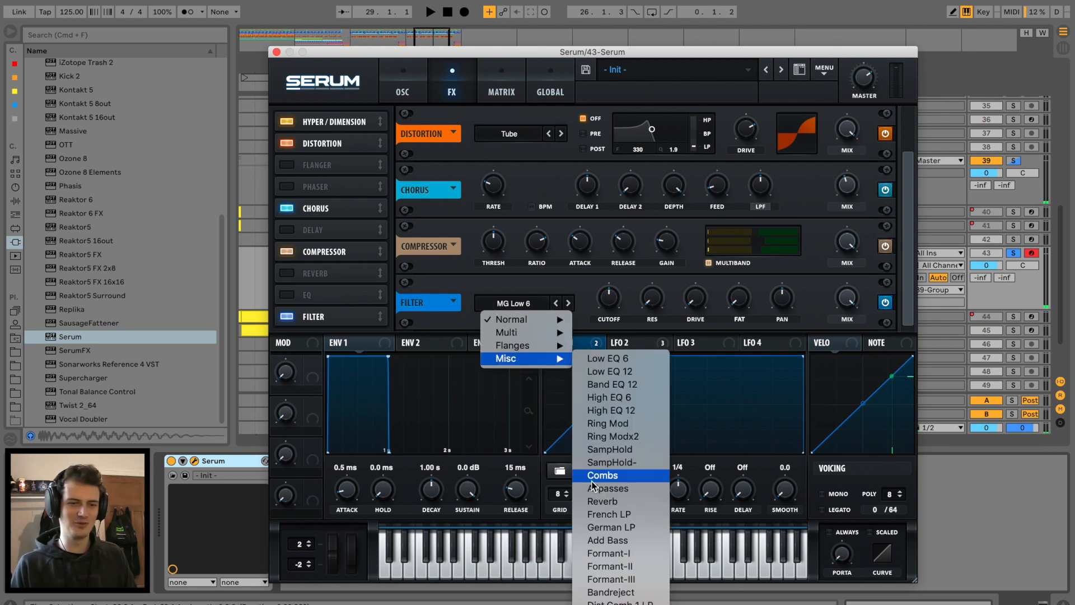
pyautogui.click(609, 432)
pyautogui.moveTo(614, 351); pyautogui.dragTo(609, 298)
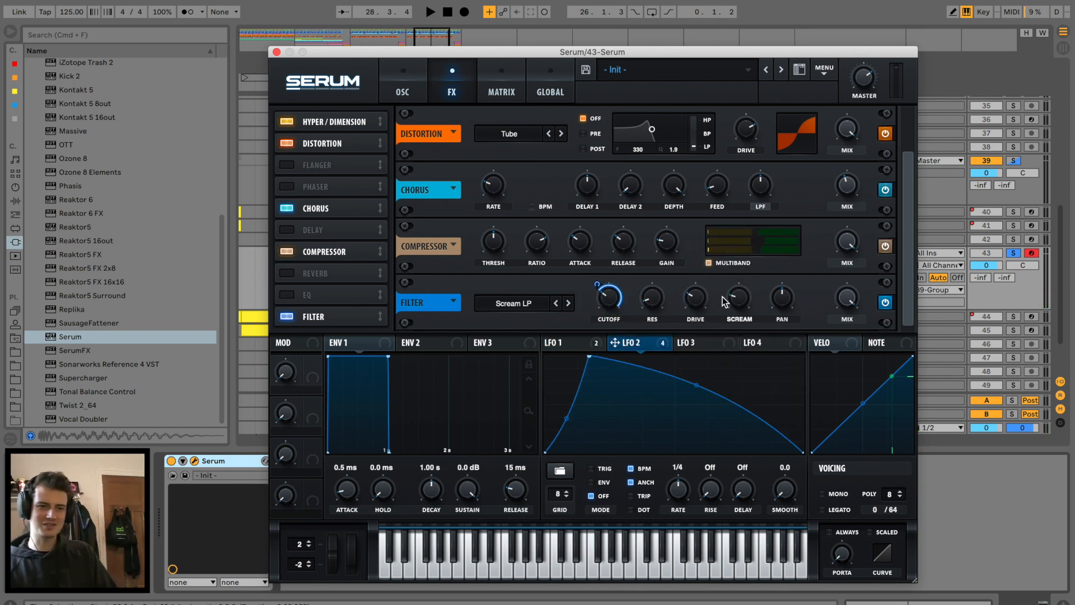
# Step: Raise the effects filter's resonance to about 49% and increase its Scream amount during playback
pyautogui.press('space')
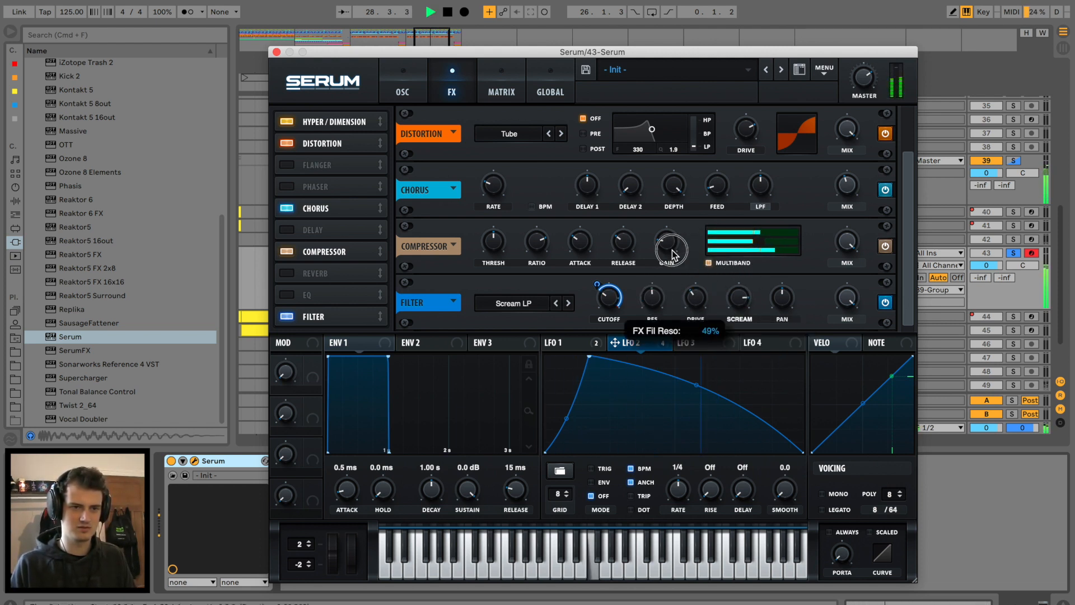
pyautogui.moveTo(675, 248); pyautogui.dragTo(664, 299)
pyautogui.moveTo(736, 301)
pyautogui.mouseDown()
pyautogui.moveTo(749, 257)
pyautogui.moveTo(715, 382)
pyautogui.moveTo(728, 314)
pyautogui.moveTo(741, 297)
pyautogui.moveTo(740, 305)
pyautogui.mouseUp()
pyautogui.press('space')
pyautogui.press('space')
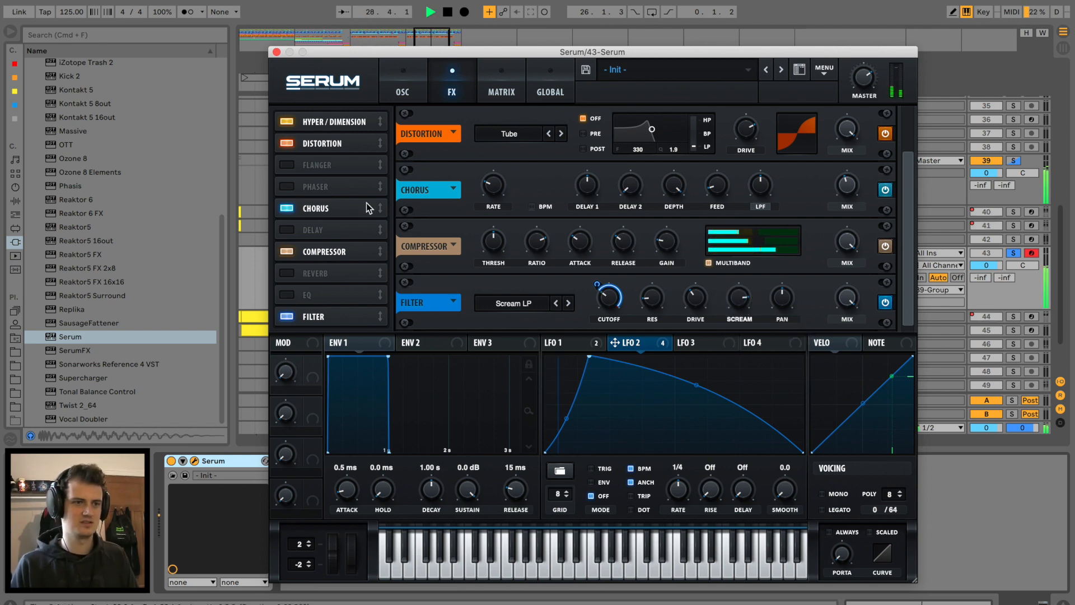
# Step: Set Osc A's unison to 6 voices and adjust the MG Low 12 filter's cutoff
pyautogui.click(405, 93)
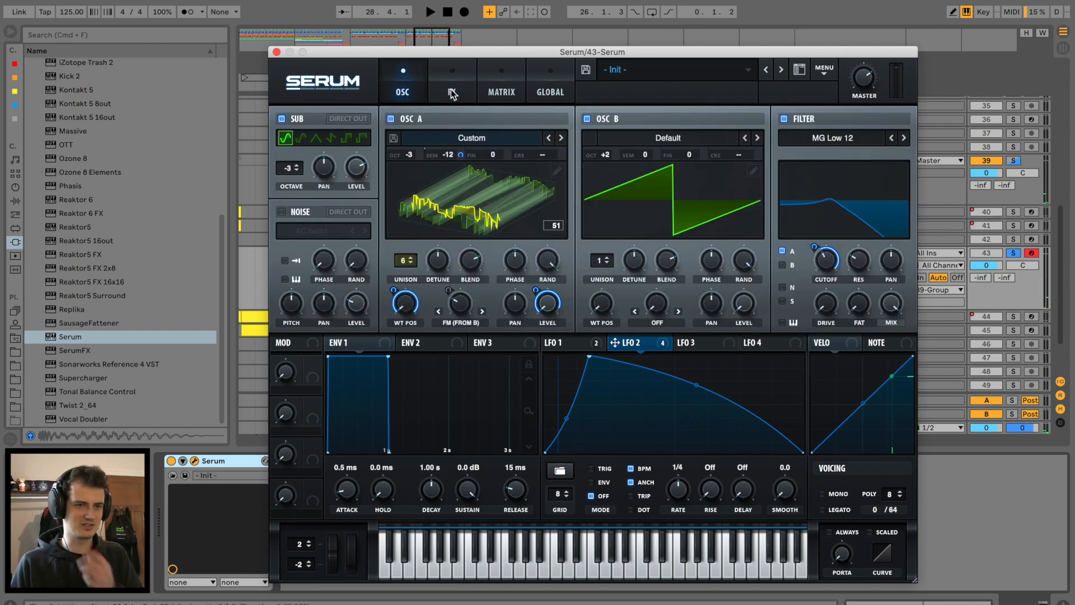
pyautogui.moveTo(823, 262); pyautogui.dragTo(804, 289)
pyautogui.moveTo(798, 309); pyautogui.dragTo(823, 227)
# Step: Audition different octaves for Osc B and settle on -2
pyautogui.moveTo(612, 155); pyautogui.dragTo(620, 126)
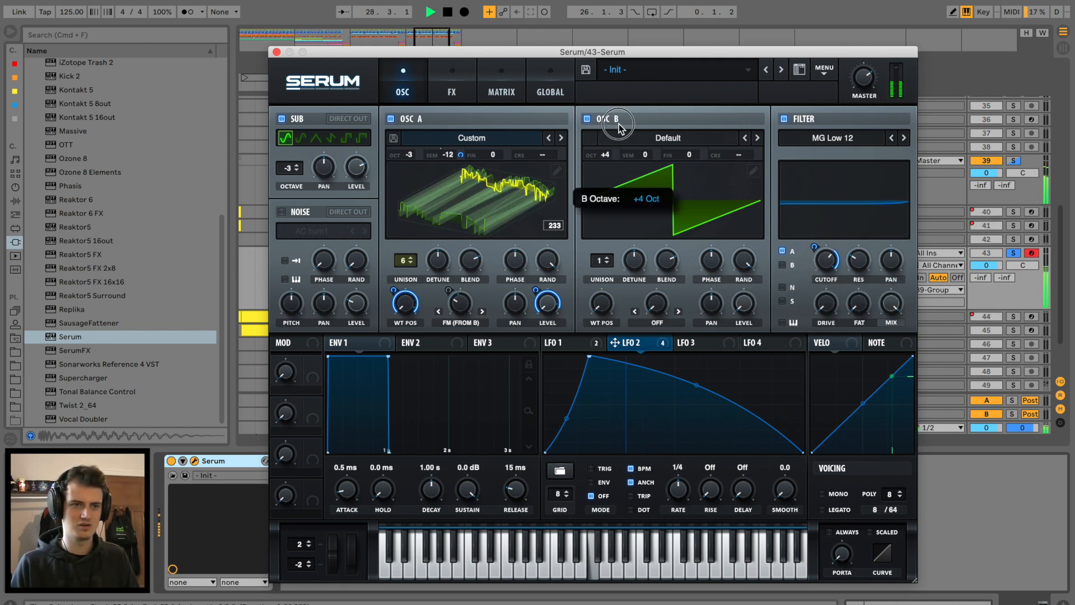
pyautogui.moveTo(611, 166); pyautogui.dragTo(612, 220)
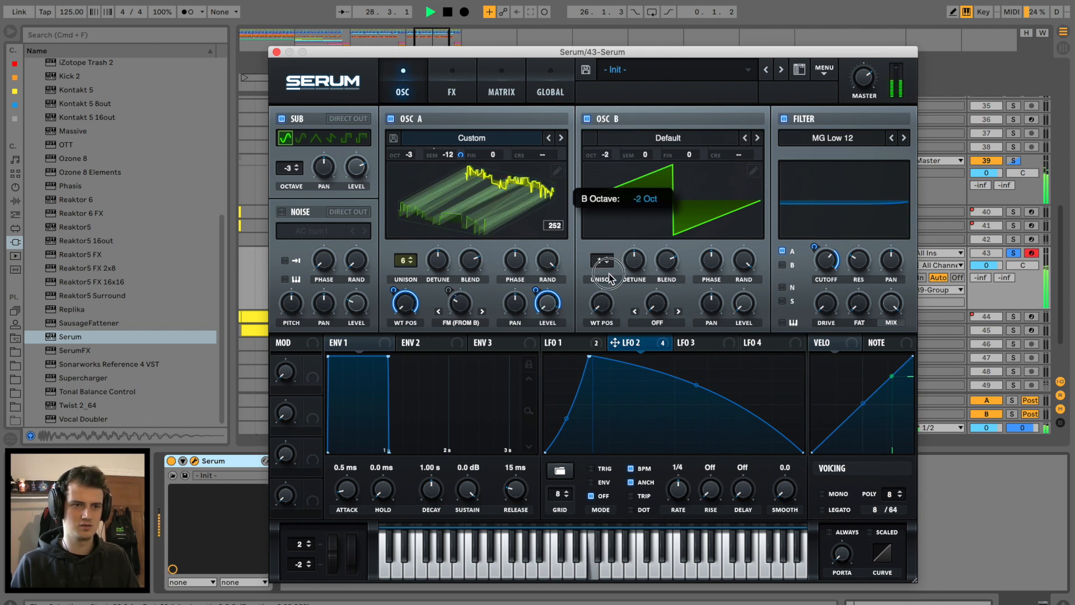
pyautogui.moveTo(615, 273)
pyautogui.mouseDown()
pyautogui.moveTo(628, 211)
pyautogui.moveTo(619, 278)
pyautogui.mouseUp()
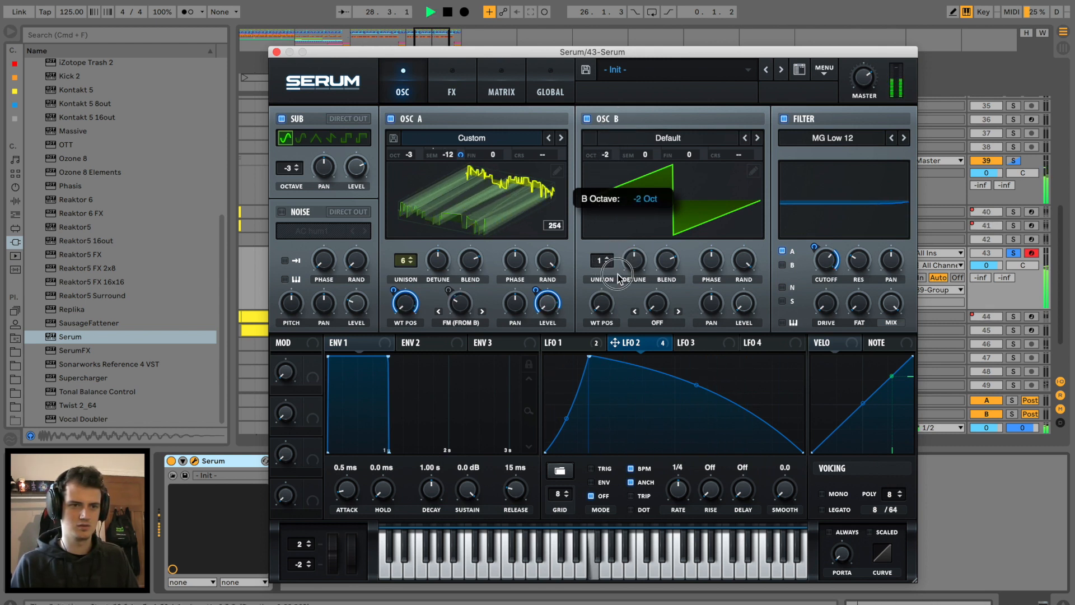
pyautogui.press('space')
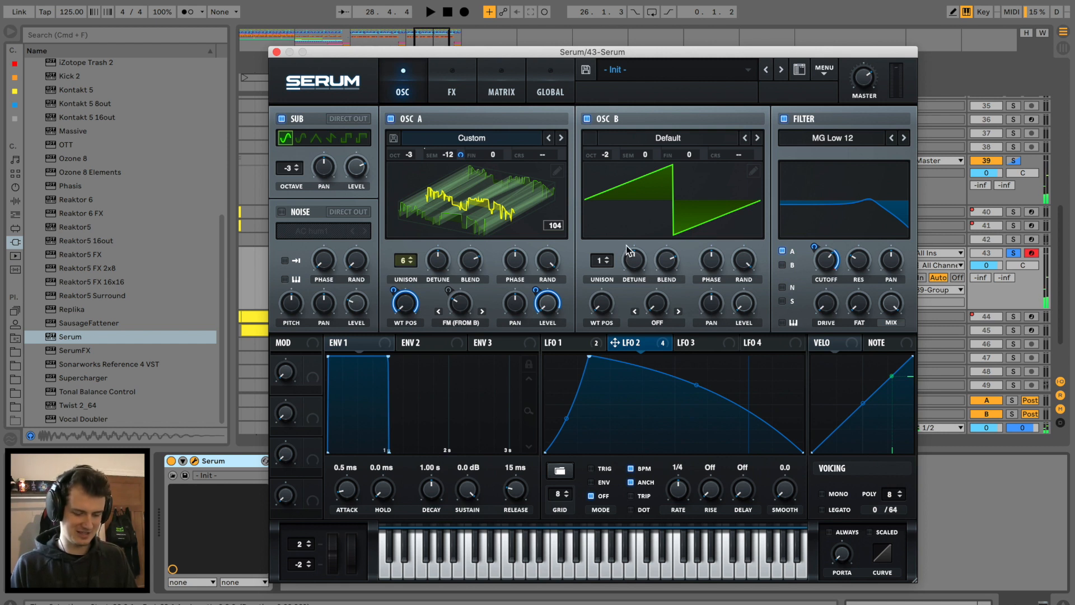
# Step: Modulate the sub oscillator's level with LFO 2, increase the modulation depth, and audition the result
pyautogui.moveTo(600, 343); pyautogui.dragTo(322, 311)
pyautogui.press('m')
pyautogui.press('g')
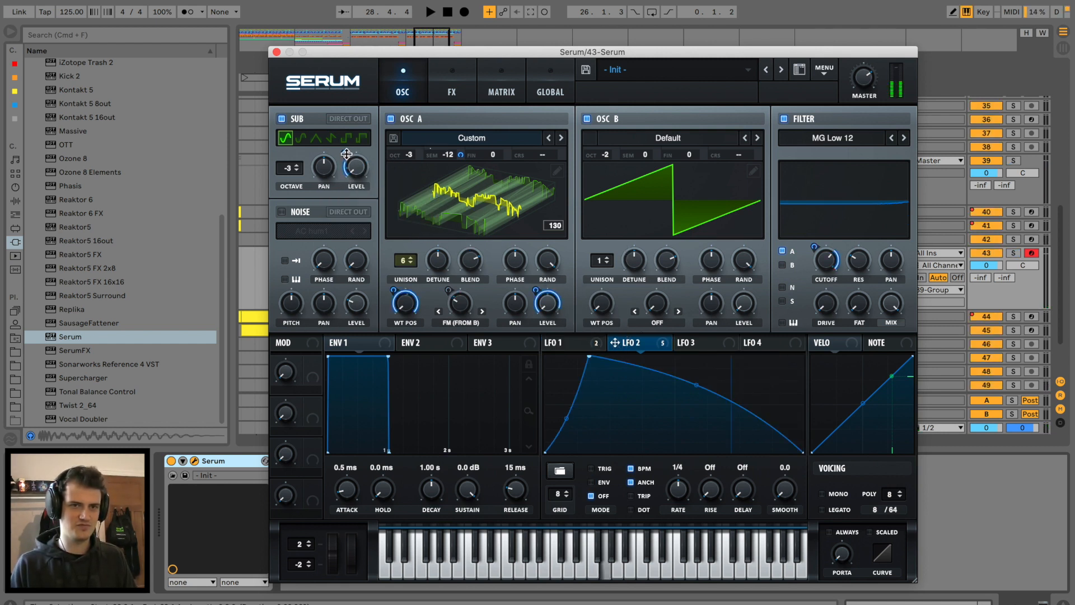
pyautogui.moveTo(347, 154); pyautogui.dragTo(360, 122)
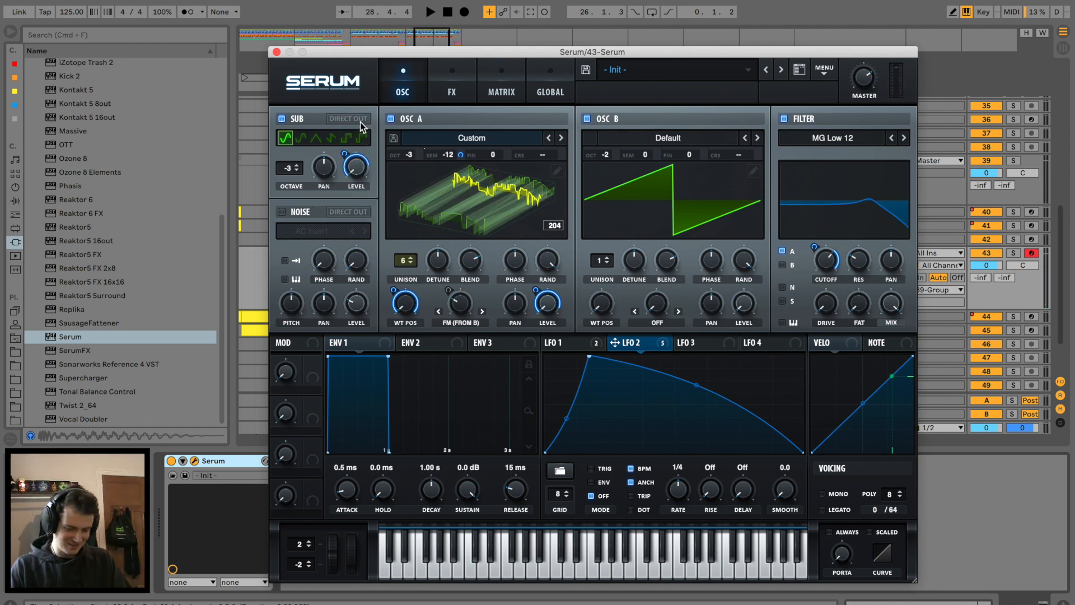
pyautogui.press('space')
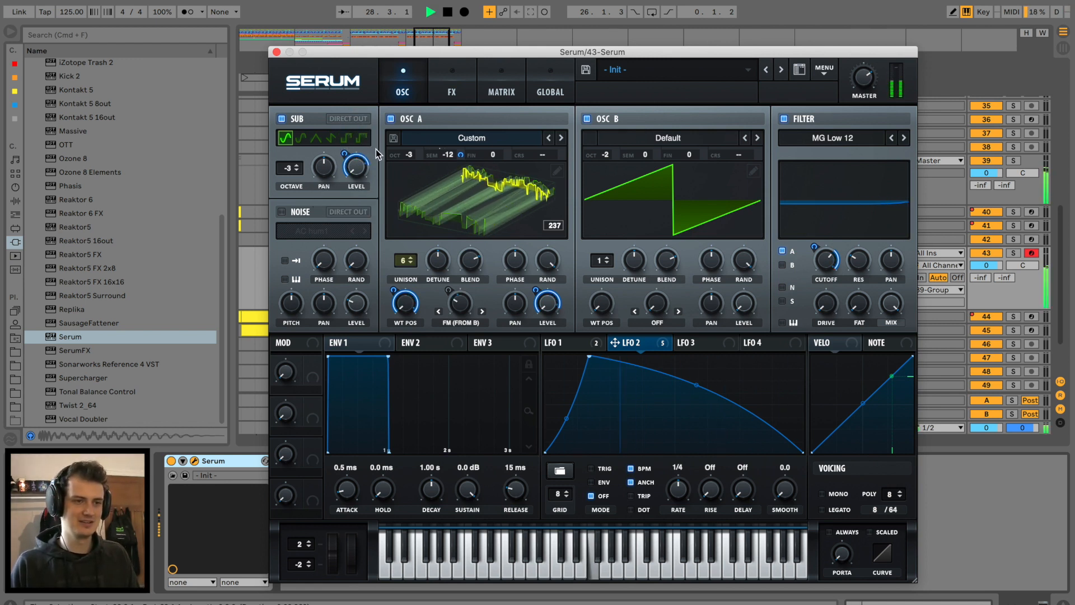
# Step: Close the Serum window and add a Saturator after it with Drive at 12 dB and Base at 8
pyautogui.click(276, 52)
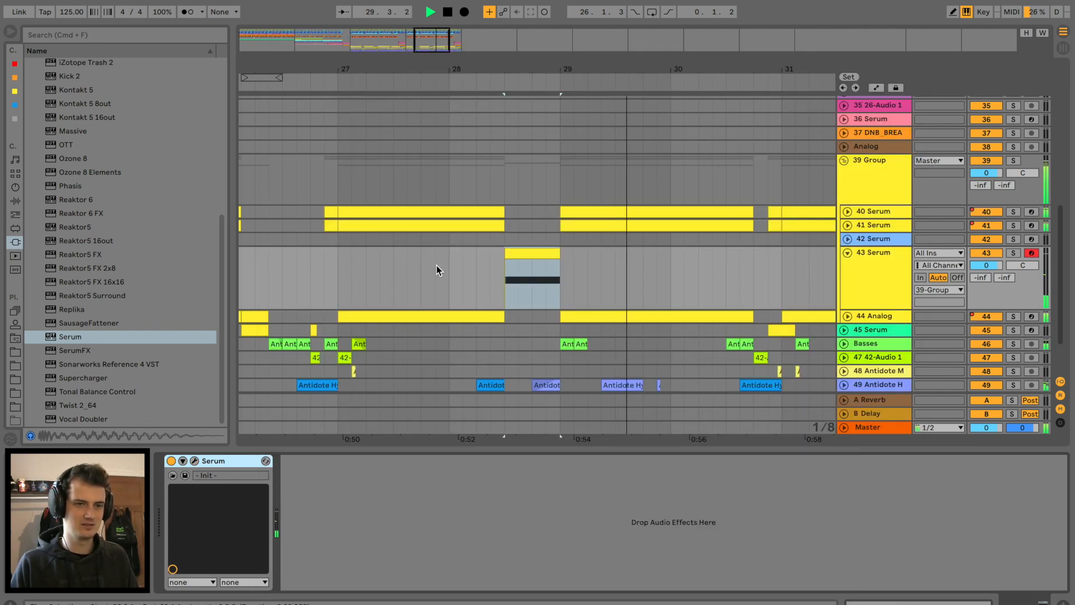
pyautogui.click(436, 266)
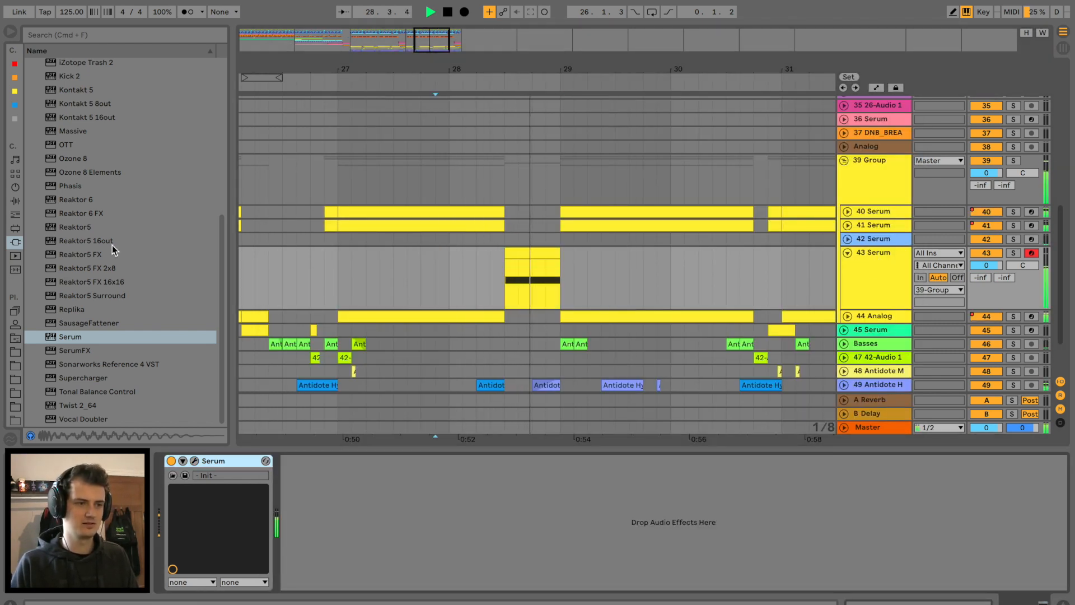
pyautogui.click(15, 200)
pyautogui.scroll(-5, 118, 321)
pyautogui.press('space')
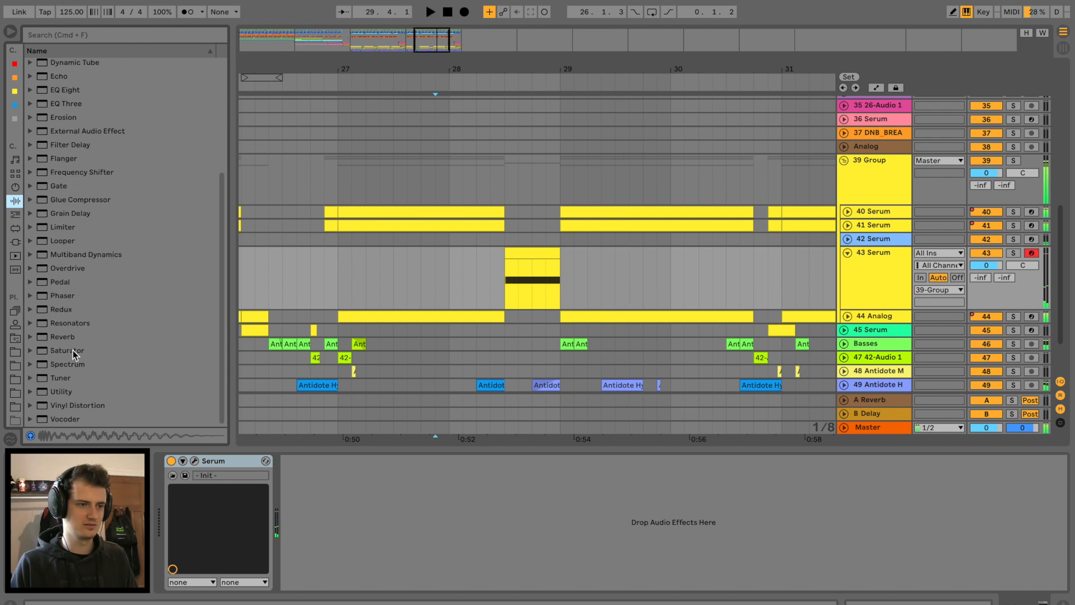
pyautogui.moveTo(69, 350); pyautogui.dragTo(542, 516)
pyautogui.moveTo(303, 495); pyautogui.dragTo(303, 476)
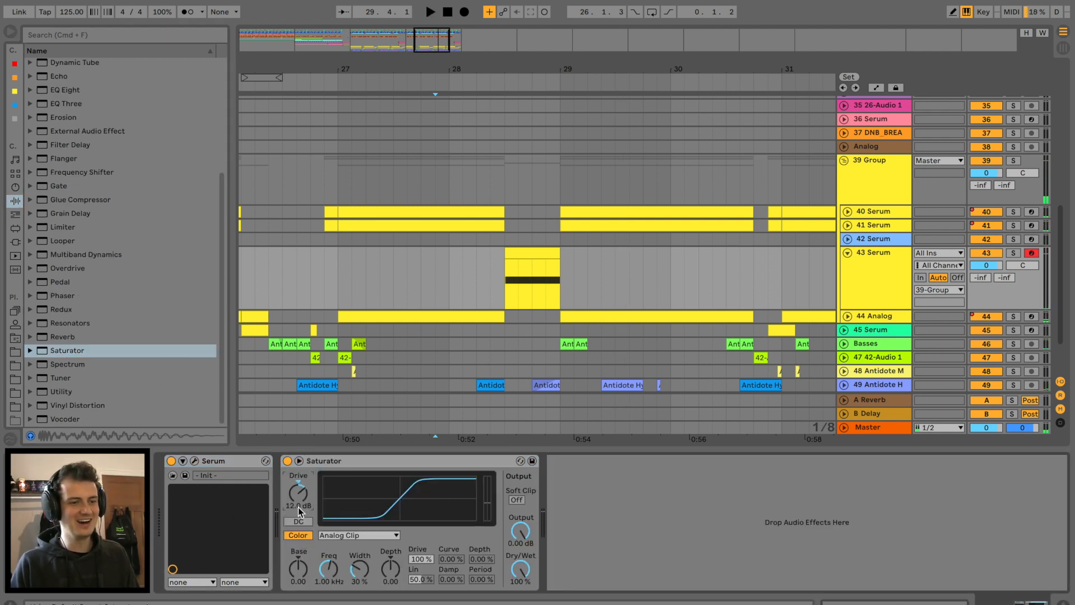
pyautogui.moveTo(297, 565); pyautogui.dragTo(297, 551)
# Step: Add the Multiband Dynamics OTT preset after the Saturator and reduce its Amount to 77%
pyautogui.click(31, 254)
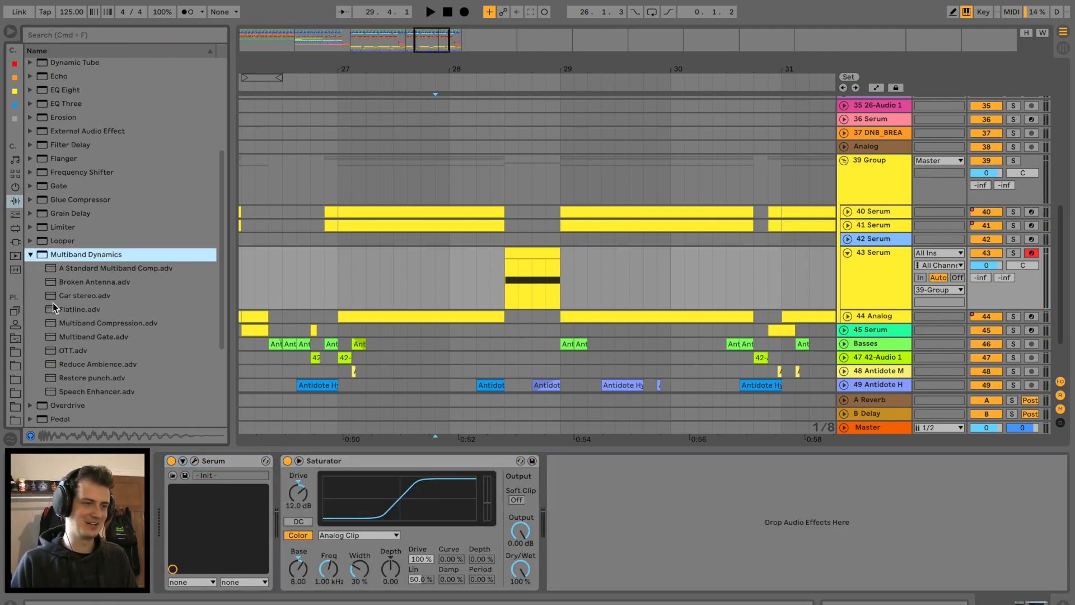
pyautogui.moveTo(73, 351); pyautogui.dragTo(723, 506)
pyautogui.press('space')
pyautogui.moveTo(872, 574); pyautogui.dragTo(872, 594)
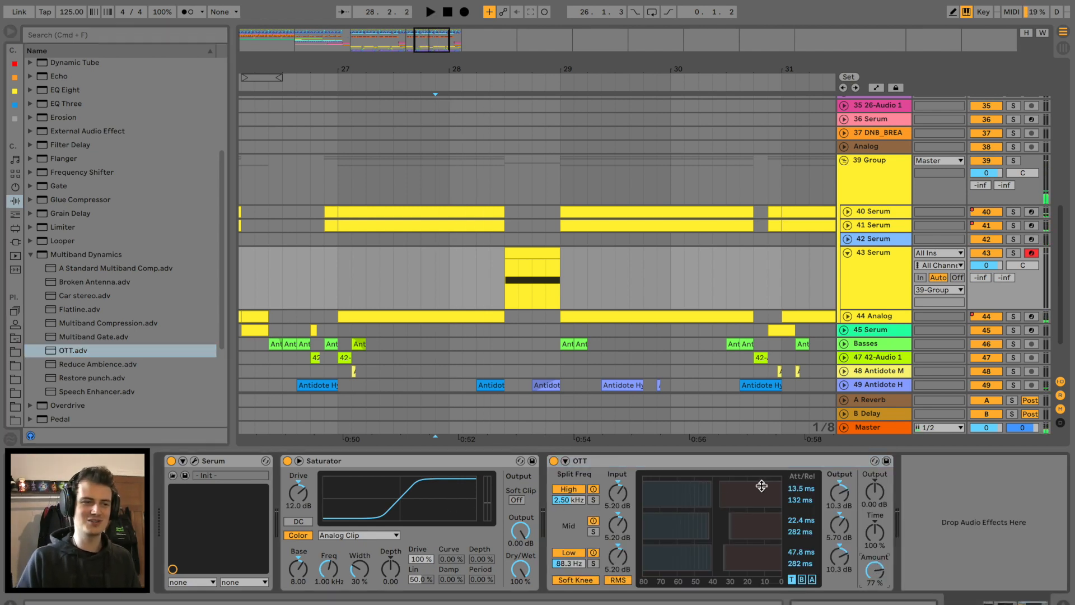
# Step: Duplicate the F2 note of the 44 Analog track's fill clip into the clip's second half
pyautogui.click(874, 211)
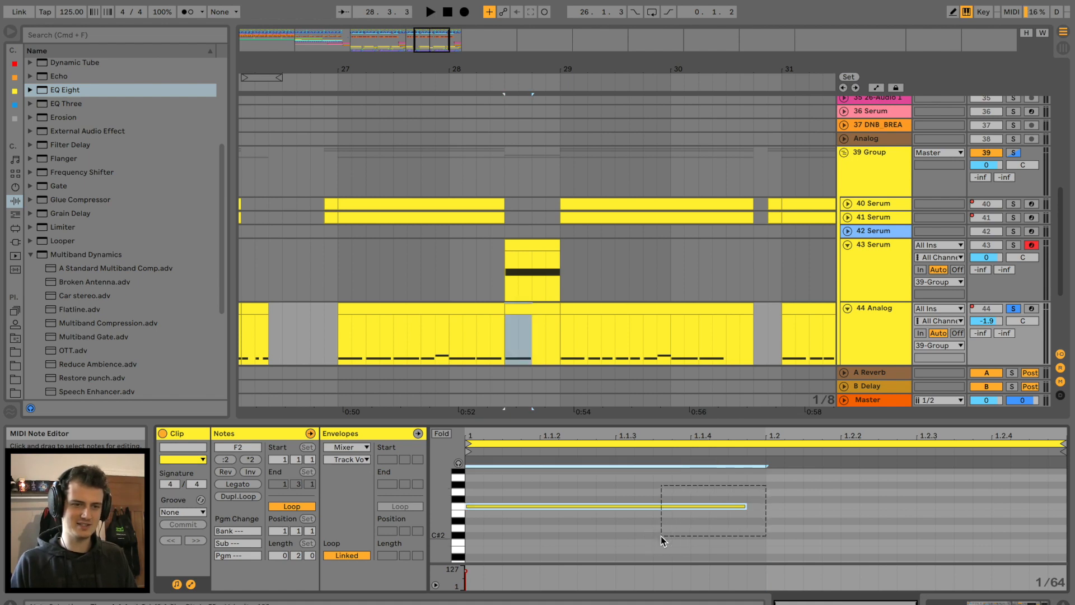
pyautogui.press('super+d')
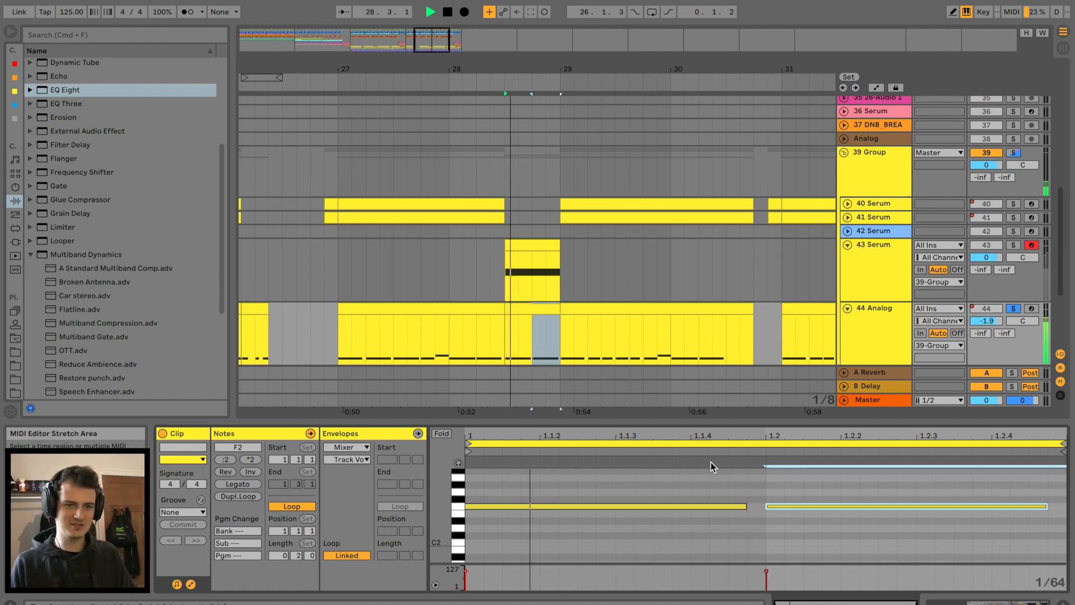
# Step: Solo track 43 Serum alongside 44 Analog and audition the fill with both tracks together
pyautogui.click(1013, 244)
pyautogui.press('space')
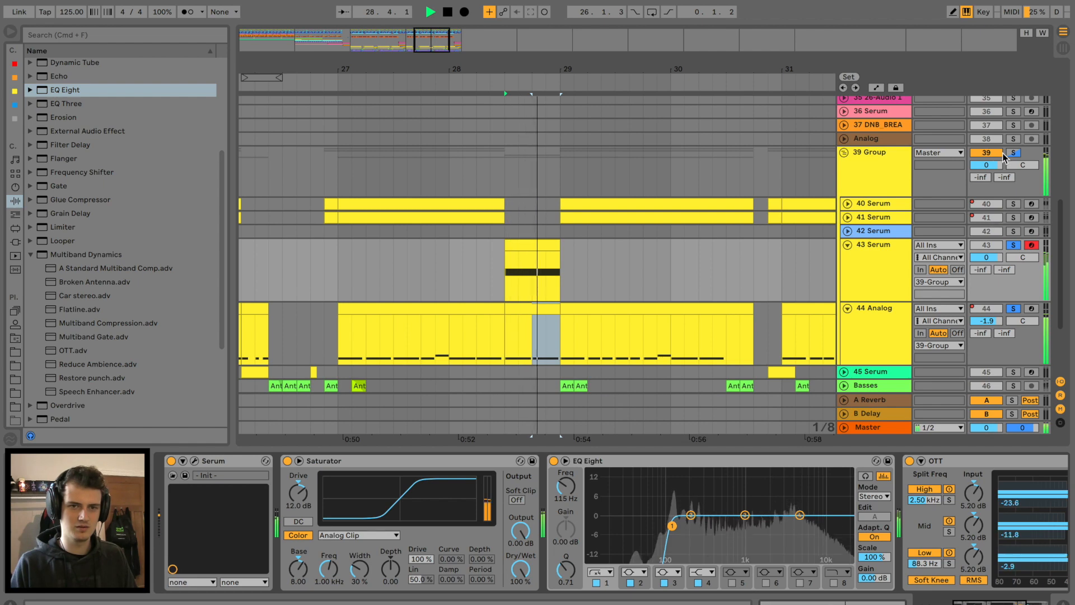
pyautogui.press('space')
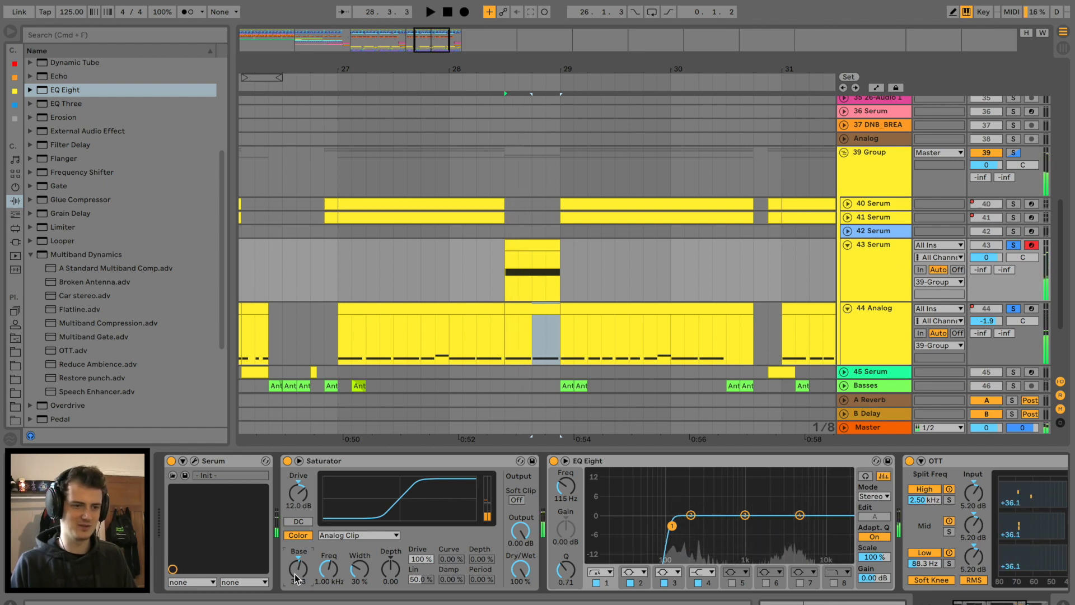
pyautogui.press('space')
pyautogui.hscroll(5, 954, 518)
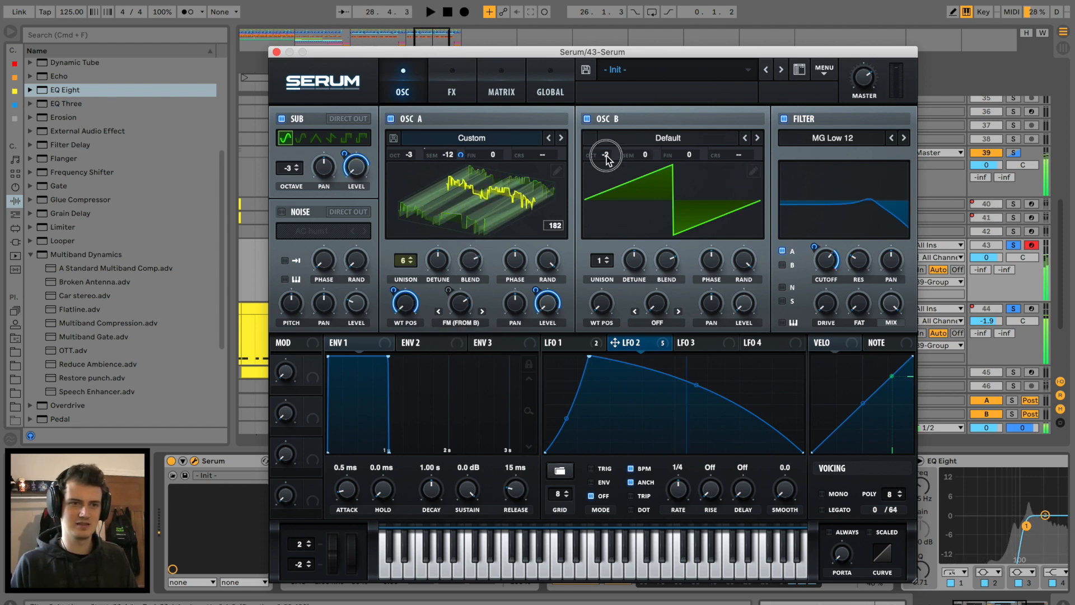
# Step: Close and reopen the Serum window on track 43 and audition the fill
pyautogui.press('space')
pyautogui.click(276, 52)
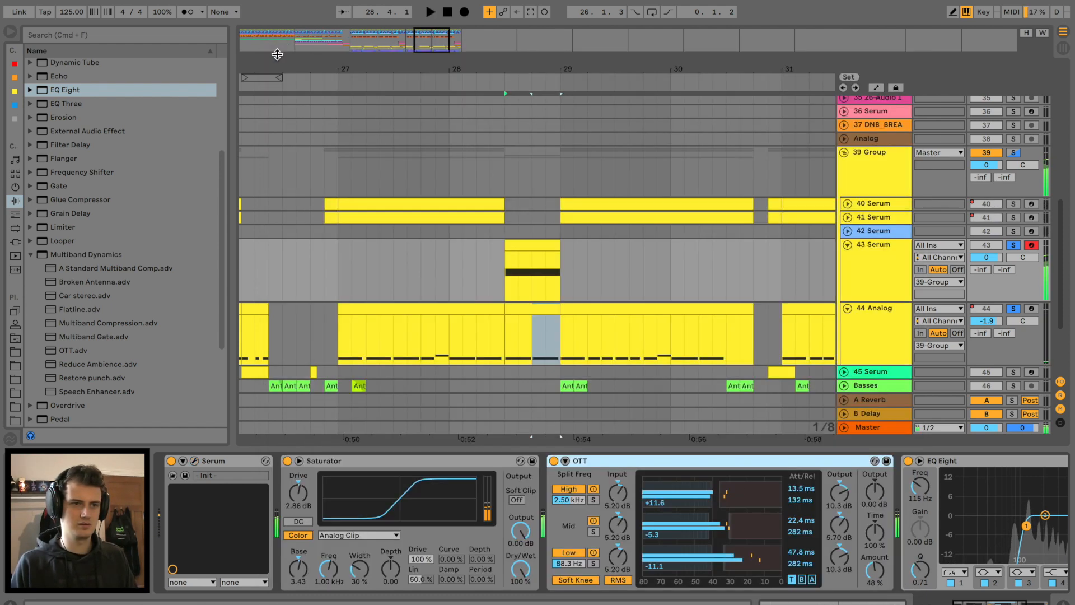
pyautogui.click(195, 460)
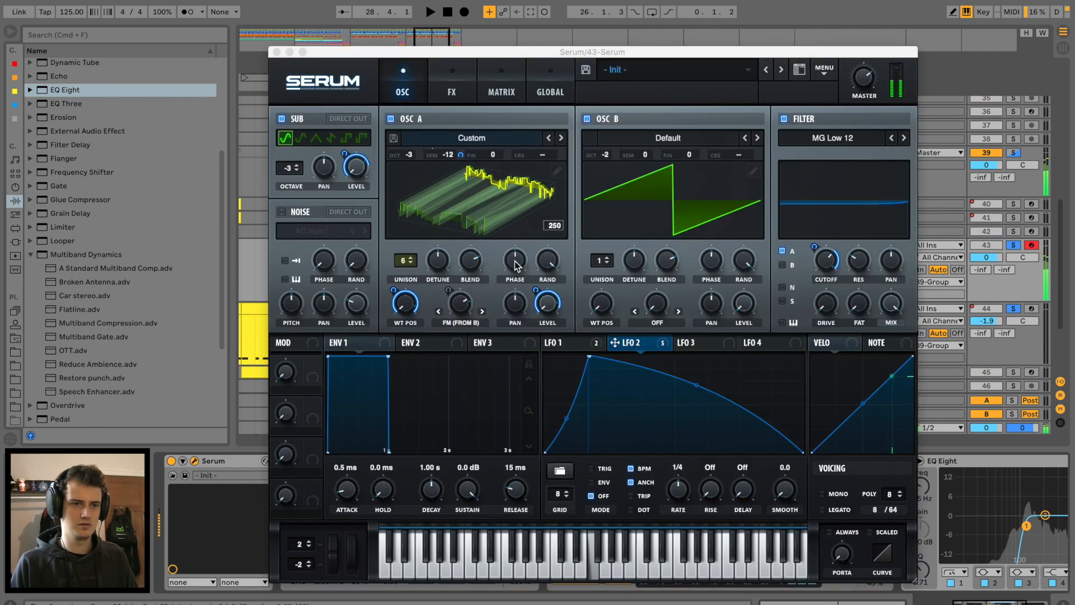
pyautogui.press('space')
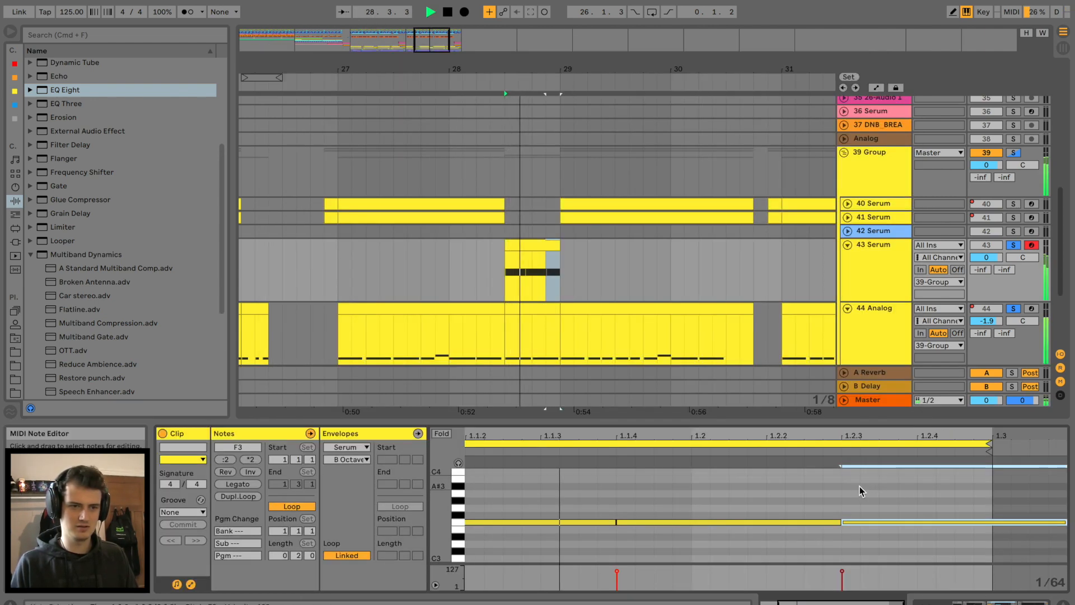
# Step: Shorten all the F3 notes in the 43 Serum fill clip together, leaving gaps between them
pyautogui.press('space')
pyautogui.moveTo(1035, 509); pyautogui.dragTo(578, 522)
pyautogui.press('space')
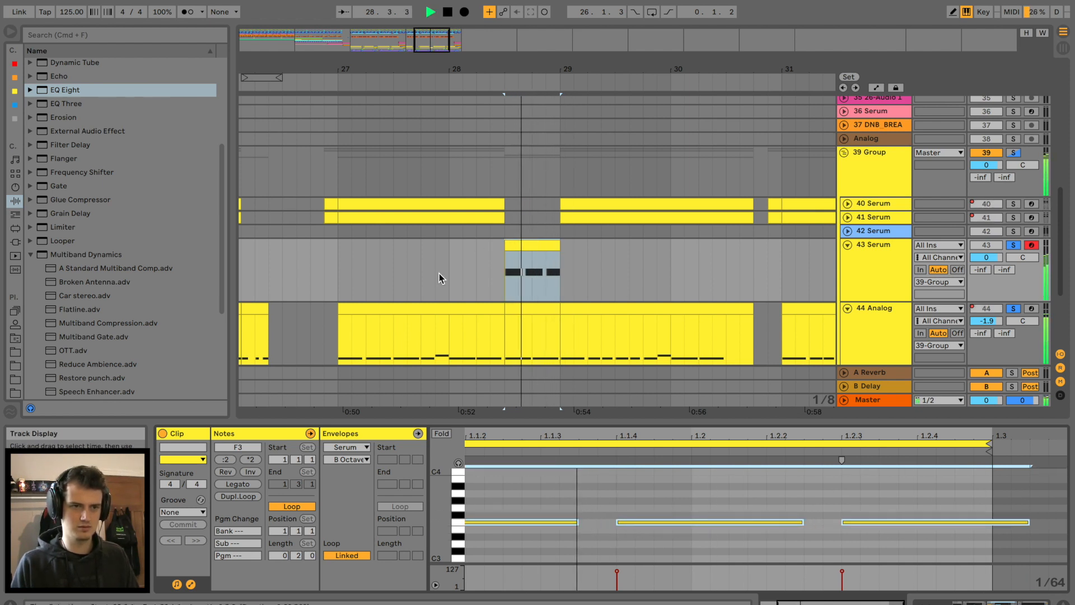
# Step: Shorten both F2 notes in the 44 Analog fill clip together and audition them with the Serum part
pyautogui.click(512, 307)
pyautogui.press('space')
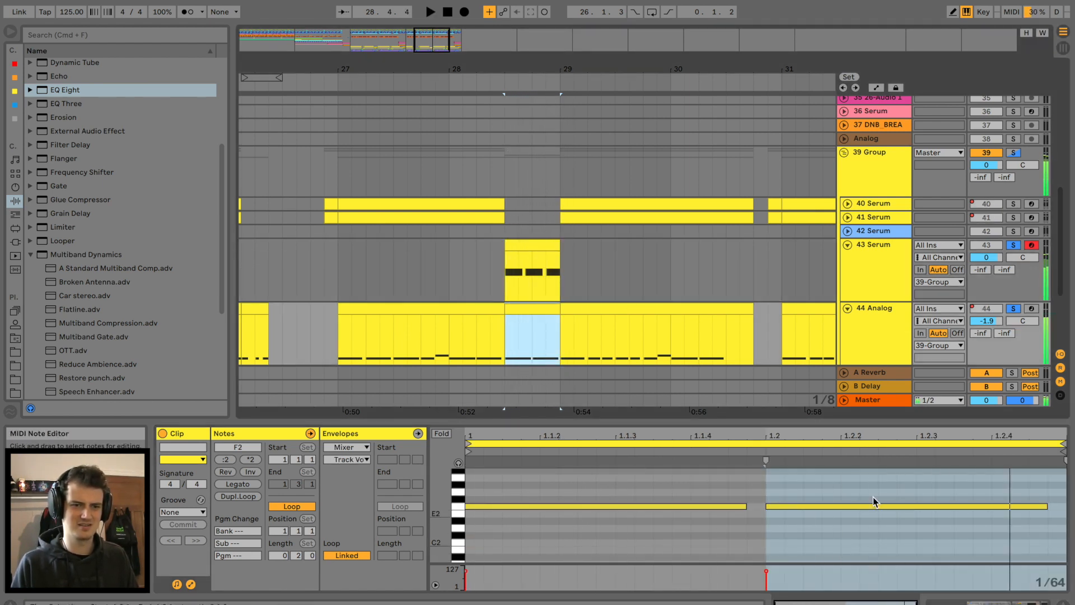
pyautogui.click(917, 506)
pyautogui.press('super+a')
pyautogui.moveTo(1048, 511)
pyautogui.mouseDown()
pyautogui.moveTo(918, 508)
pyautogui.moveTo(955, 509)
pyautogui.mouseUp()
pyautogui.press('space')
pyautogui.press('space')
pyautogui.press('space')
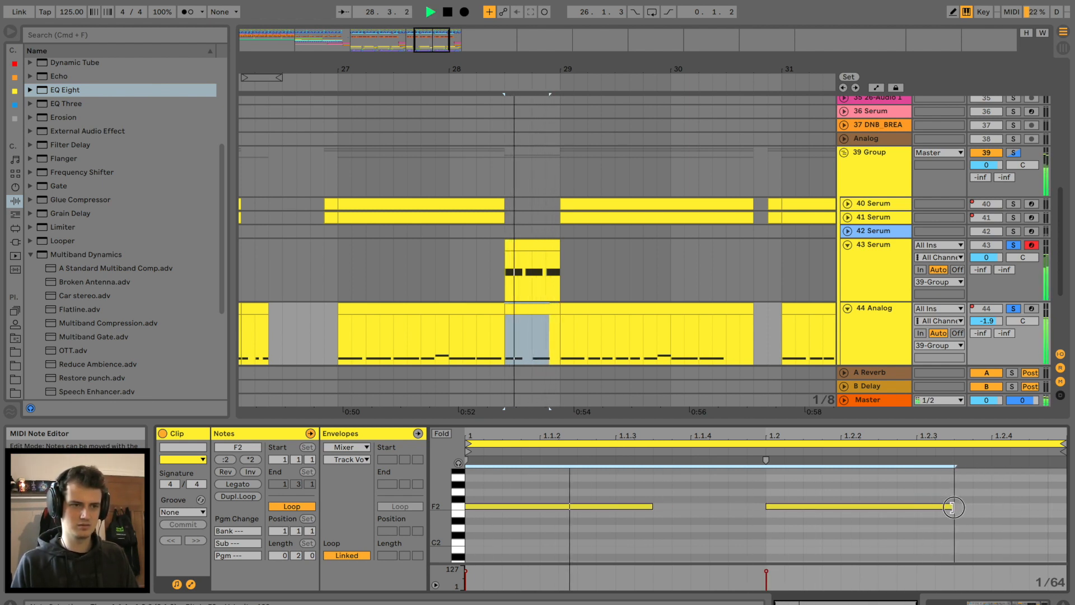
# Step: Play the arrangement from bar 27 with tracks 43 Serum and 44 Analog unsoloed
pyautogui.click(340, 278)
pyautogui.press('space')
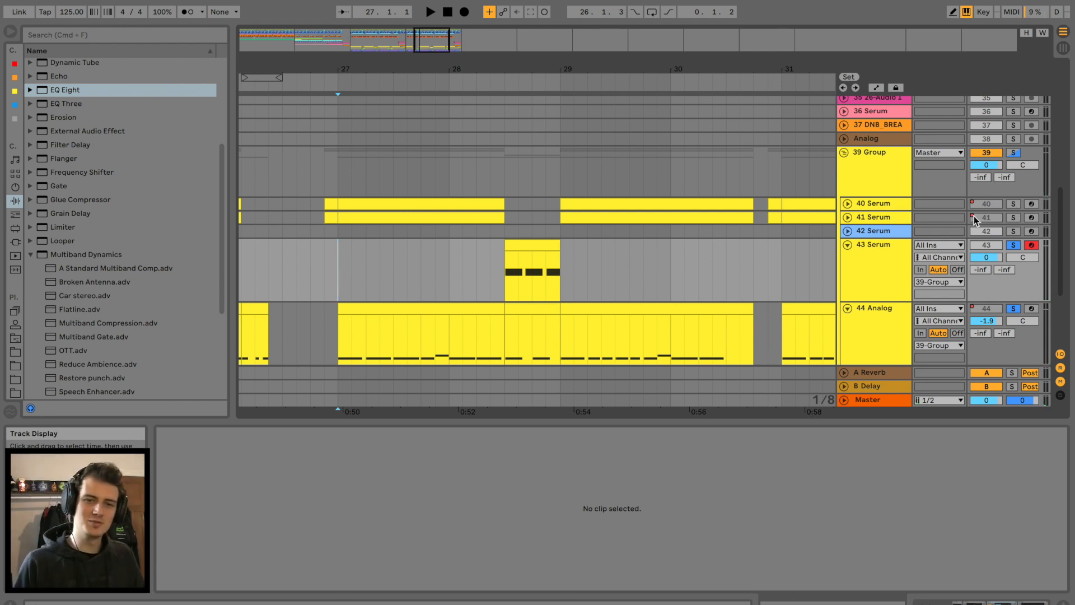
pyautogui.click(870, 245)
pyautogui.press('space')
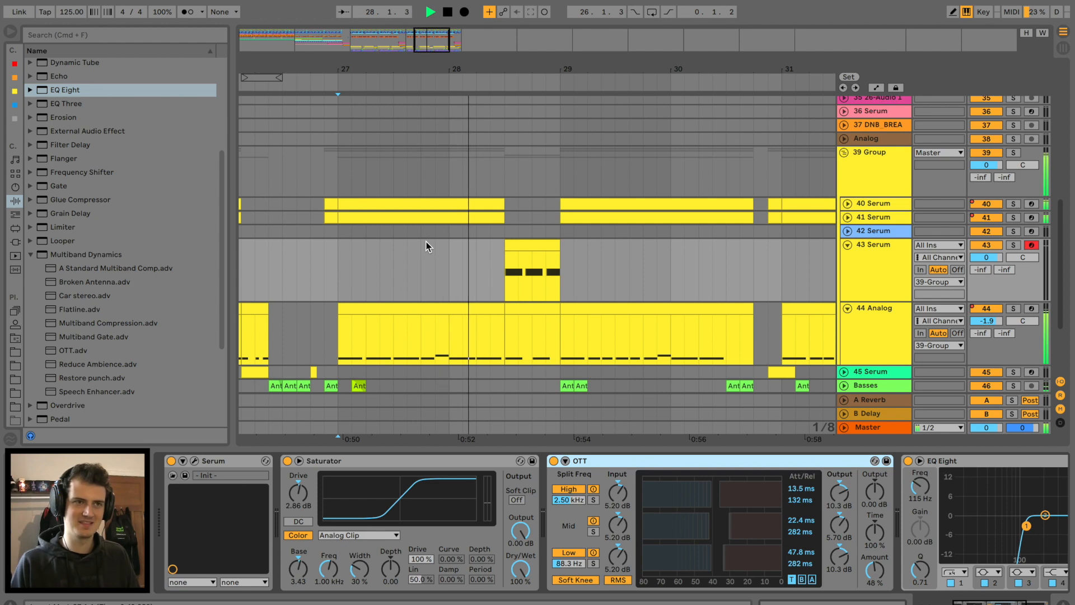
# Step: Trim the end of the 43 Serum fill clip back to half a beat before bar 29
pyautogui.click(536, 243)
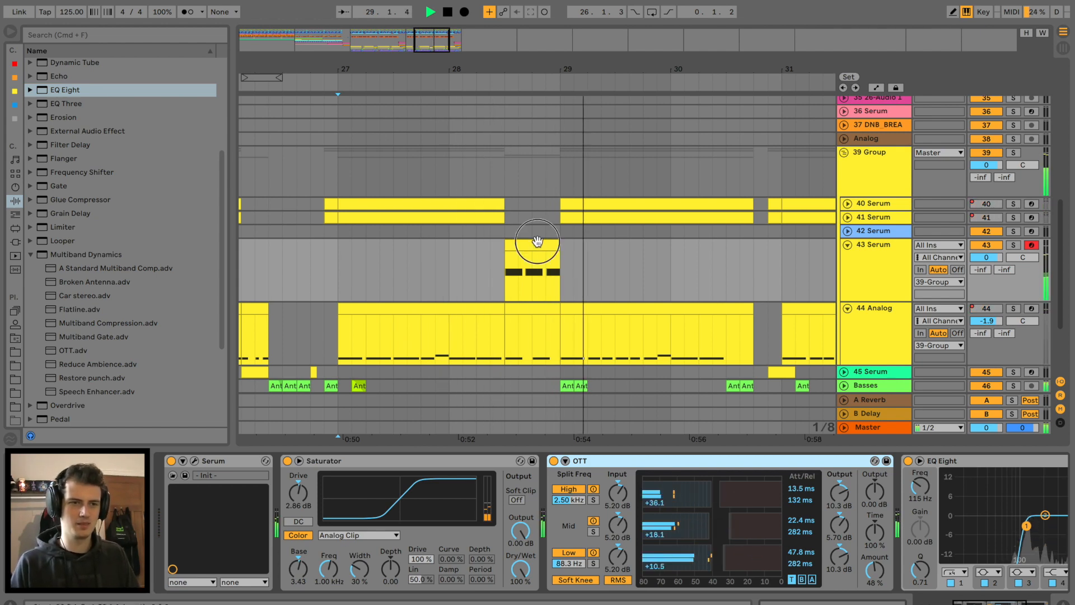
pyautogui.moveTo(567, 246); pyautogui.dragTo(545, 247)
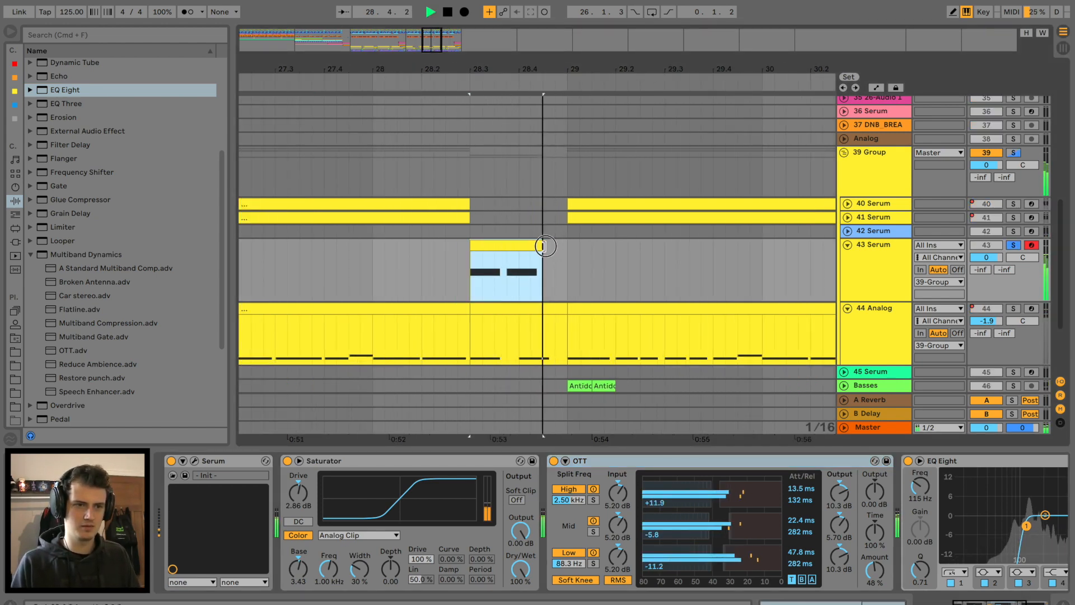
pyautogui.press('space')
# Step: Unfold the Basses track and copy its clip at 27.1.3 into the gap right before bar 29
pyautogui.scroll(-3, 588, 271)
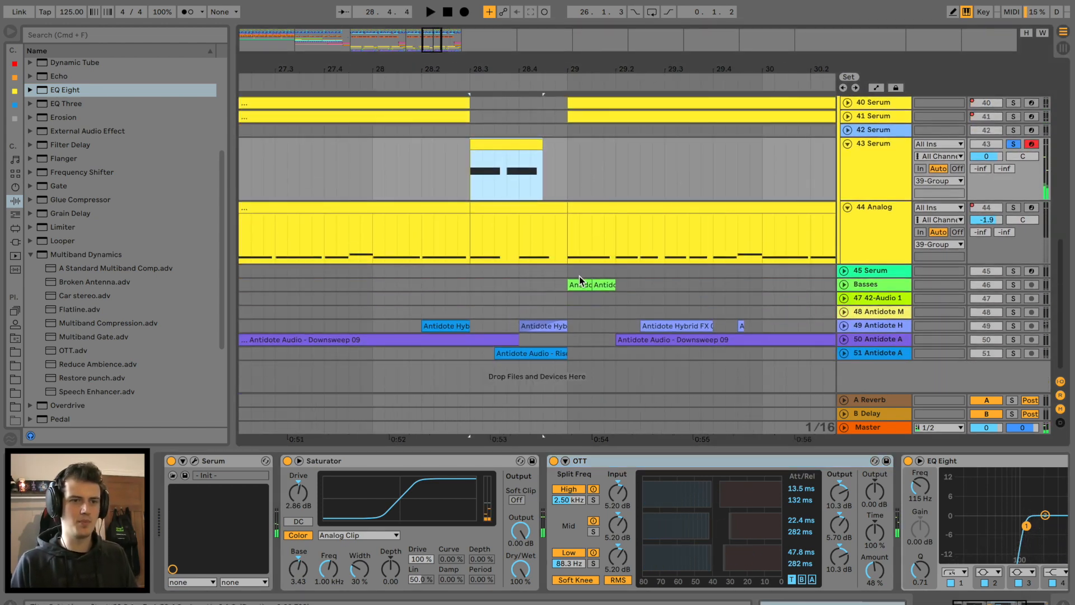
pyautogui.click(844, 285)
pyautogui.moveTo(541, 68); pyautogui.dragTo(541, 37)
pyautogui.hscroll(-3, 517, 246)
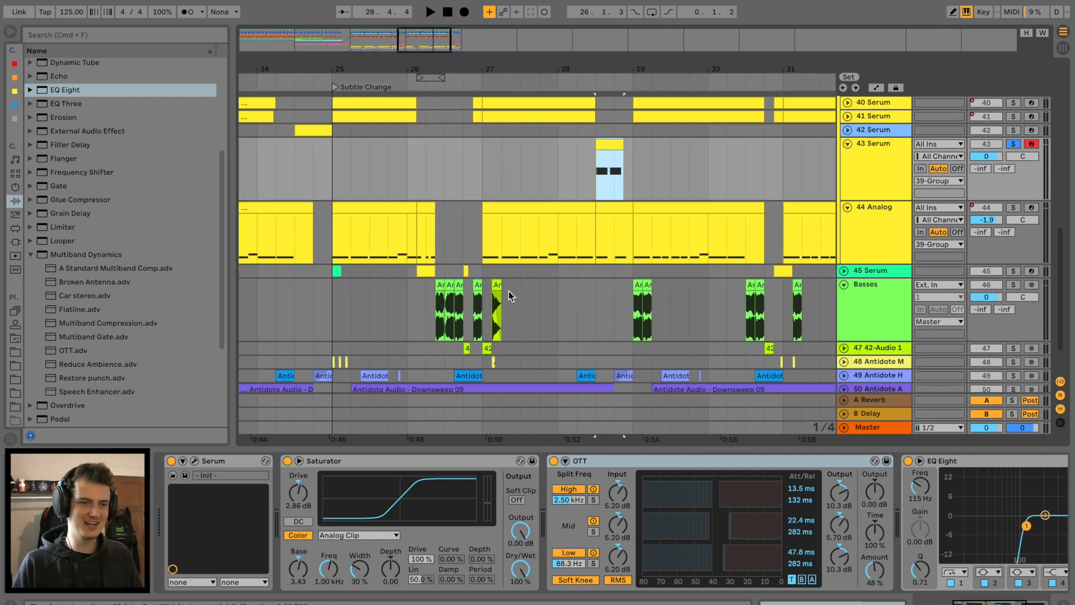
pyautogui.click(497, 286)
pyautogui.moveTo(644, 68); pyautogui.dragTo(598, 263)
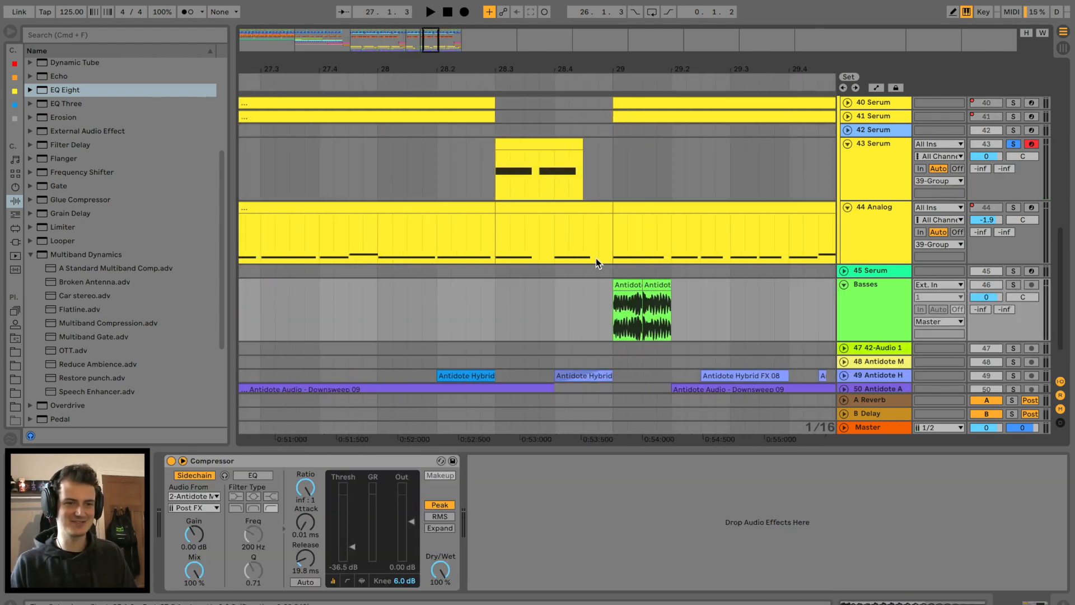
pyautogui.click(586, 302)
pyautogui.press('super+v')
pyautogui.press('space')
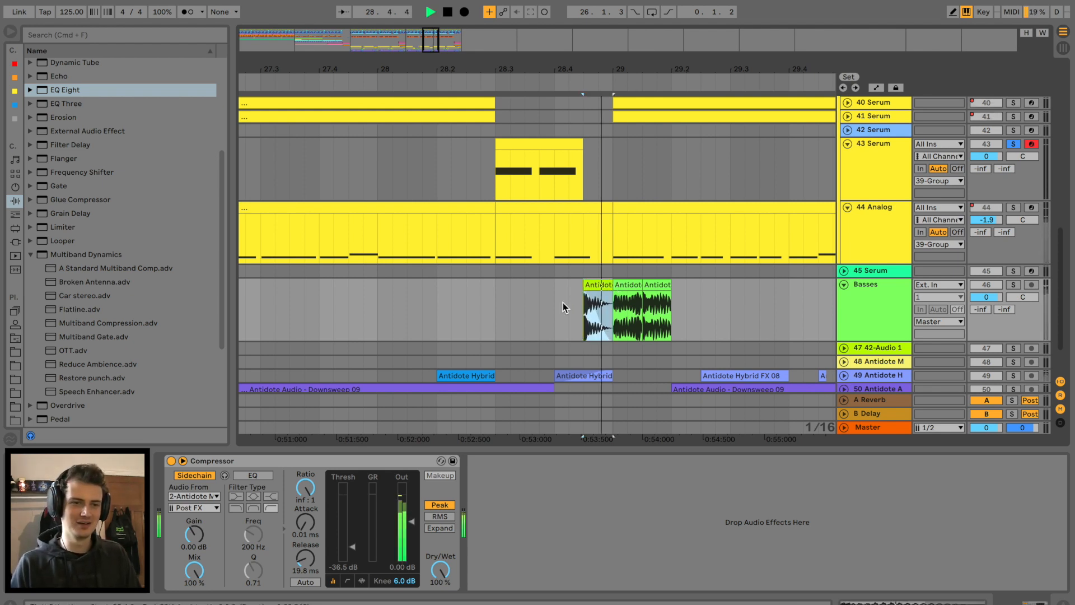
# Step: Audition the copied Basses clip before bar 29, first with the Basses track soloed and again with the full mix
pyautogui.click(541, 305)
pyautogui.press('space')
pyautogui.press('space')
pyautogui.press('space')
pyautogui.click(1015, 285)
pyautogui.press('space')
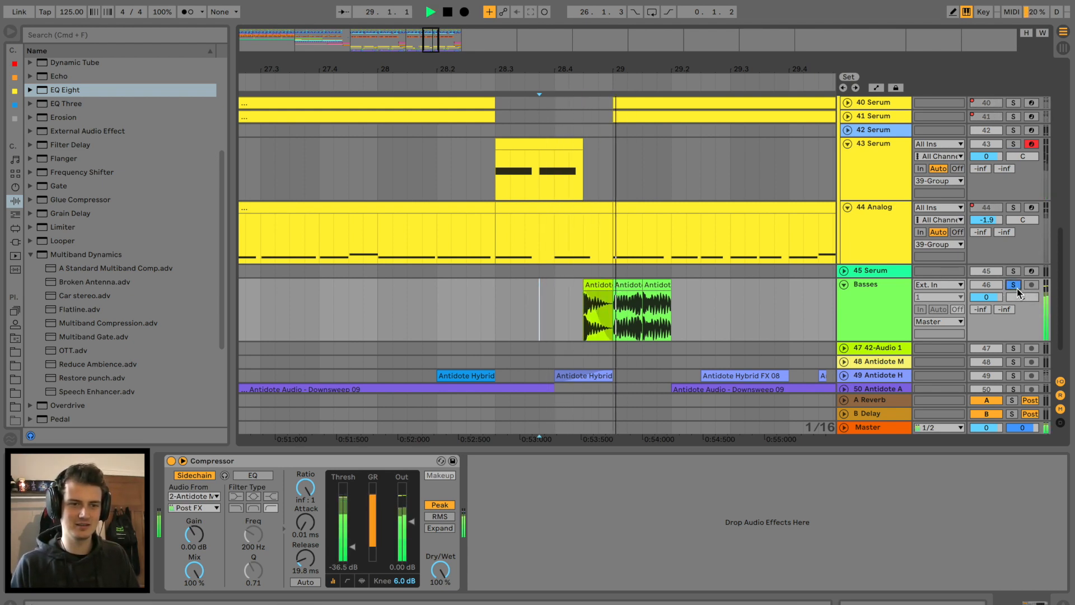
pyautogui.press('space')
pyautogui.click(1015, 285)
pyautogui.press('space')
pyautogui.click(461, 304)
pyautogui.press('space')
pyautogui.press('space')
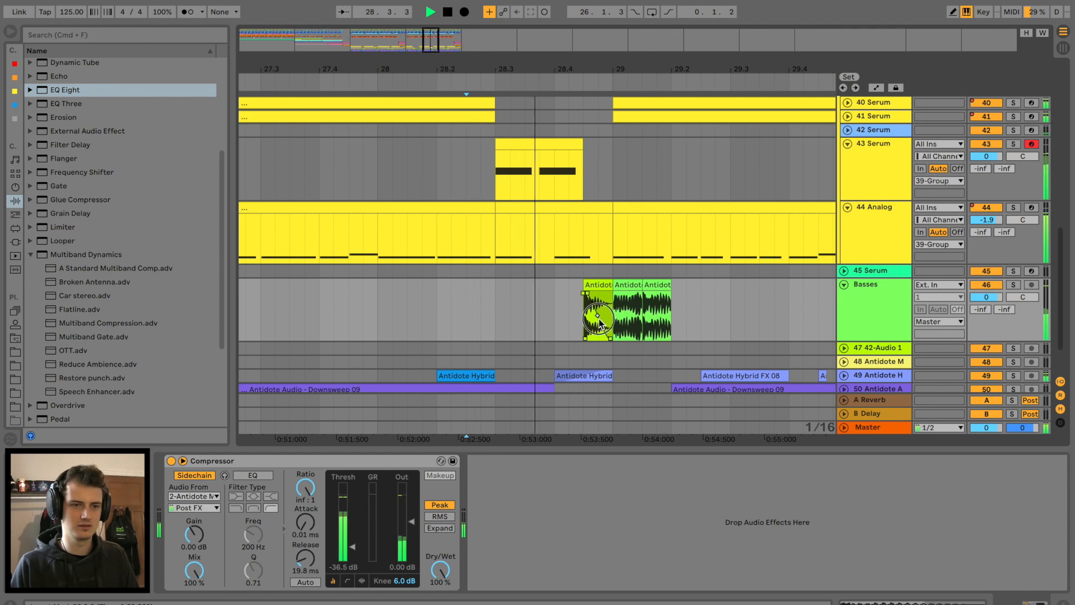
# Step: Adjust the fade curve of the copied Basses clip and play the fill from 28.3
pyautogui.click(603, 315)
pyautogui.moveTo(605, 315); pyautogui.dragTo(600, 319)
pyautogui.press('space')
pyautogui.click(500, 188)
pyautogui.press('space')
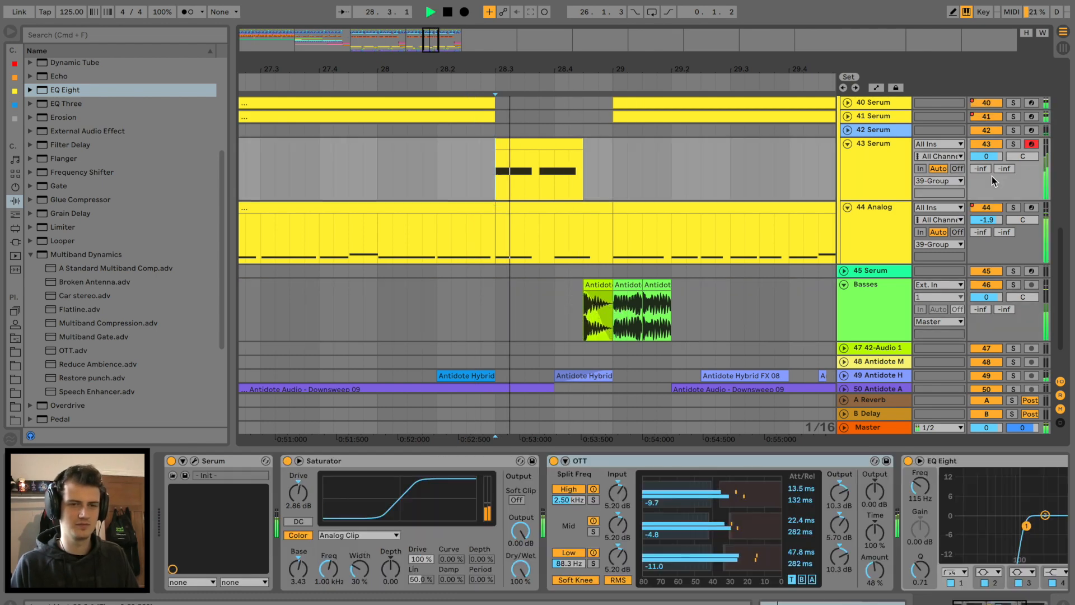
# Step: Solo track 43 Serum and add the Glue Compressor preset Bass - Punch after its EQ Eight
pyautogui.click(1014, 144)
pyautogui.press('space')
pyautogui.press('space')
pyautogui.press('space')
pyautogui.click(31, 200)
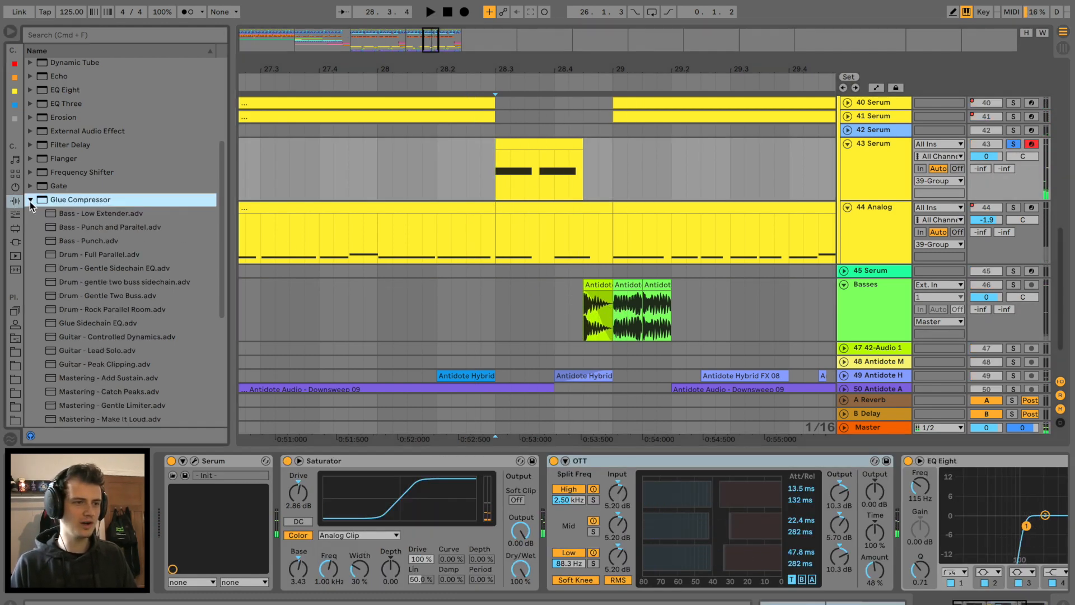
pyautogui.moveTo(74, 242); pyautogui.dragTo(939, 523)
pyautogui.hscroll(5, 934, 523)
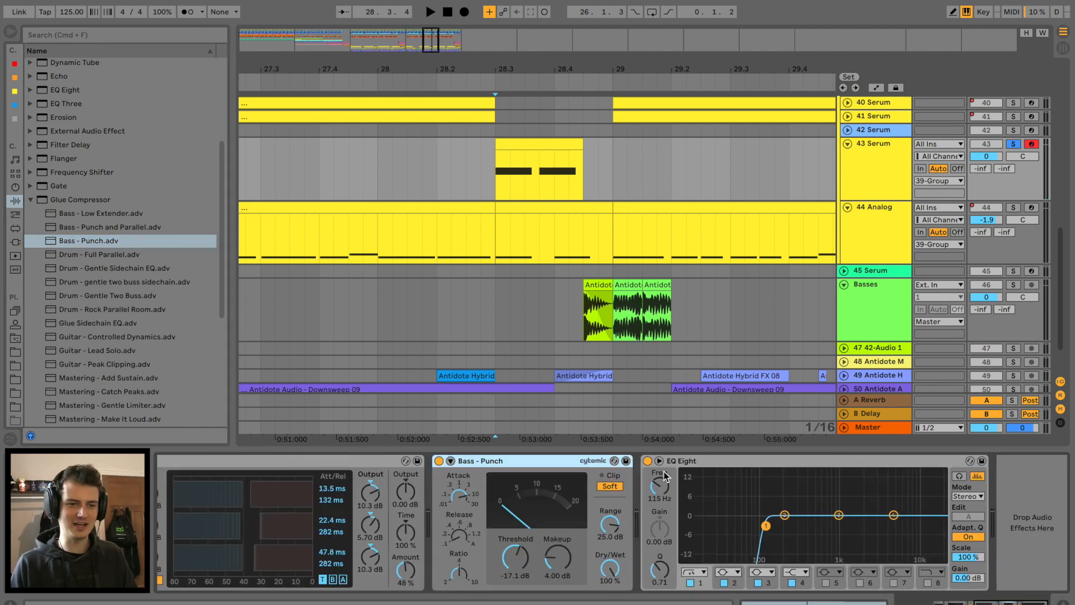
pyautogui.moveTo(579, 461); pyautogui.dragTo(951, 507)
# Step: Set the Bass - Punch compressor's Threshold to -25.7 dB and Makeup to 12.7 dB, and audition the fill unsoloed
pyautogui.moveTo(864, 551); pyautogui.dragTo(913, 532)
pyautogui.press('space')
pyautogui.press('space')
pyautogui.press('space')
pyautogui.click(807, 460)
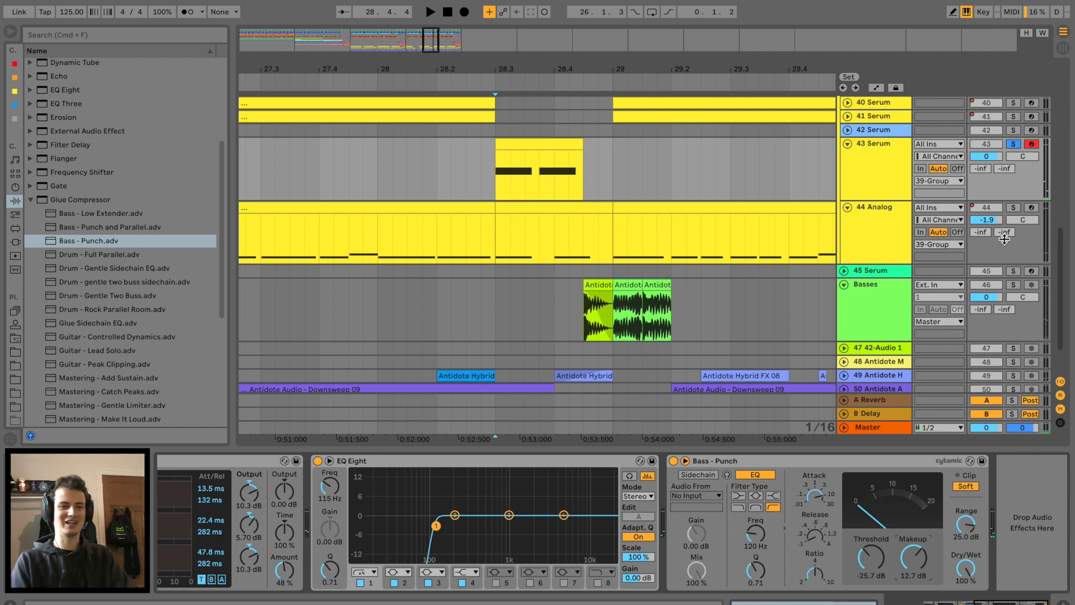
pyautogui.press('space')
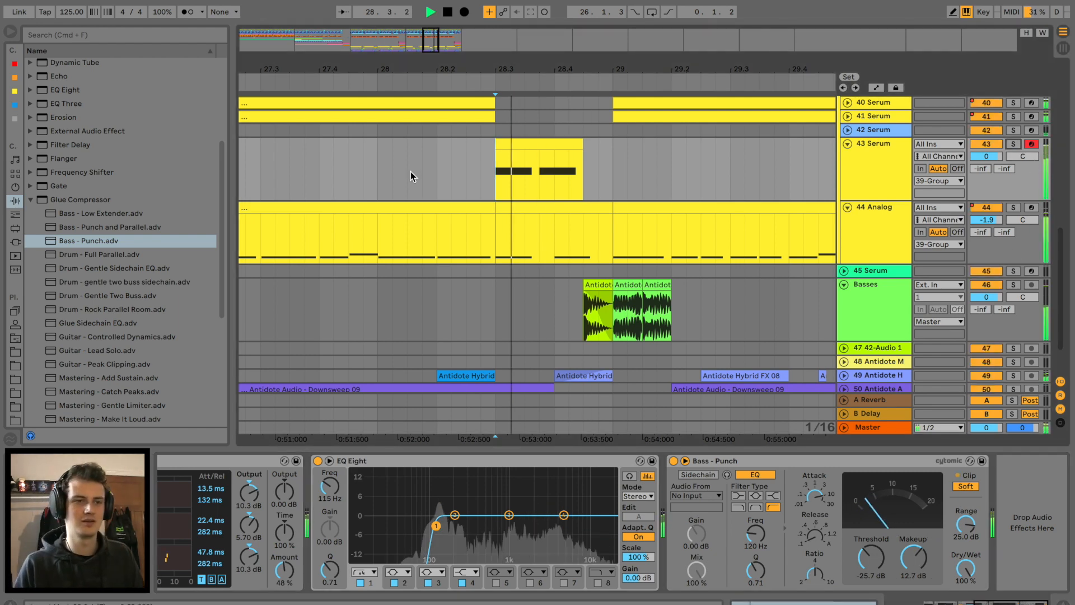
# Step: Play the arrangement from just before bar 28 through the fill and fold track 43 Serum
pyautogui.moveTo(502, 67); pyautogui.dragTo(502, 37)
pyautogui.press('space')
pyautogui.click(447, 171)
pyautogui.press('space')
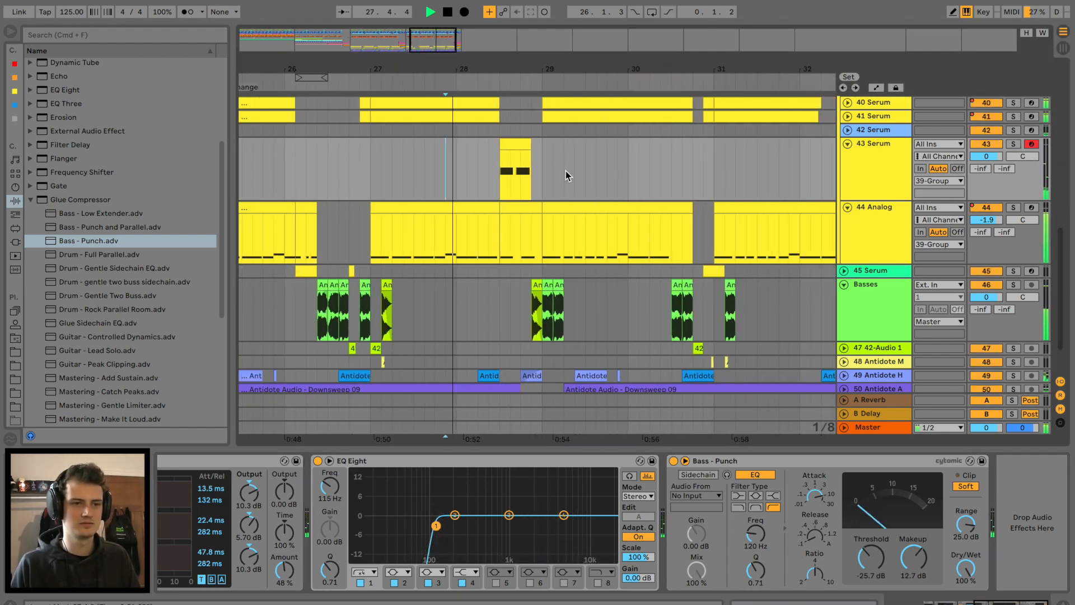
pyautogui.click(514, 141)
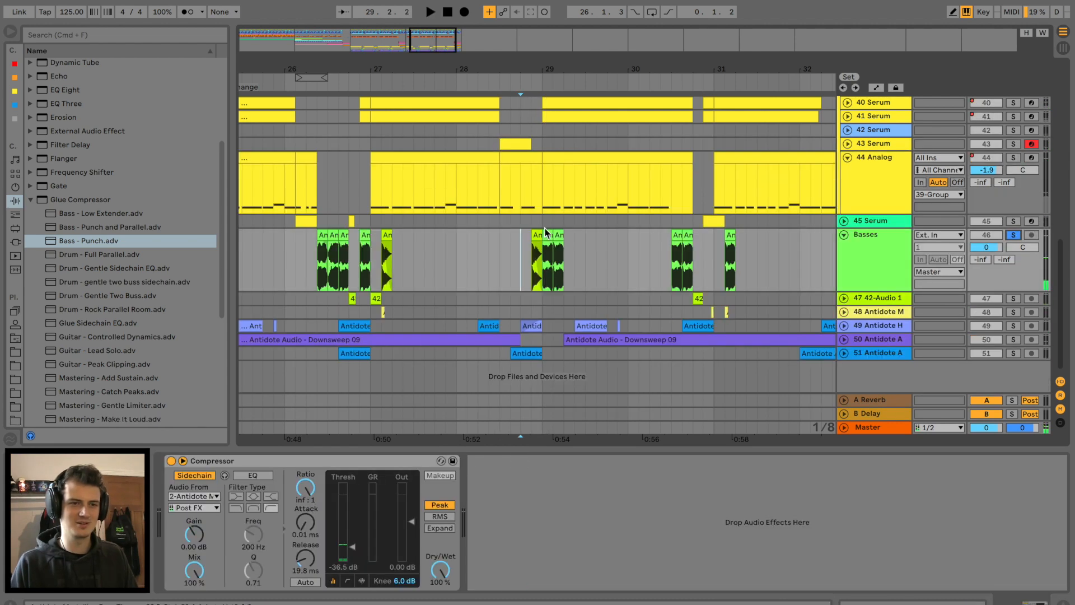
# Step: Add the Vocoder preset Formant +5 to the Basses track and audition its clips at bar 29
pyautogui.click(547, 225)
pyautogui.click(548, 235)
pyautogui.click(30, 200)
pyautogui.scroll(3, 91, 299)
pyautogui.scroll(-3, 91, 300)
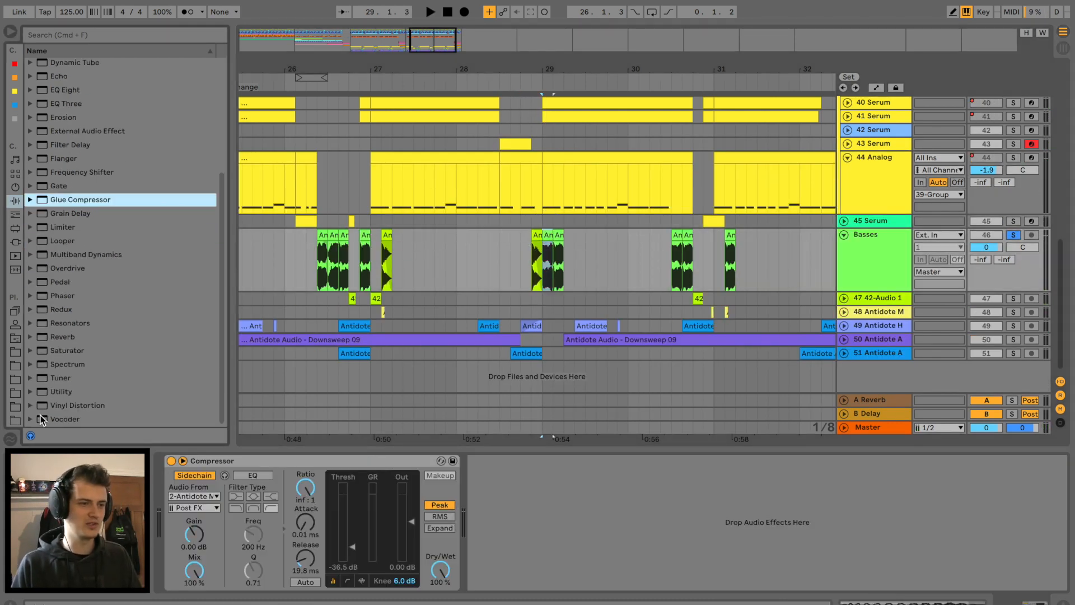
pyautogui.click(31, 419)
pyautogui.moveTo(165, 364); pyautogui.dragTo(166, 367)
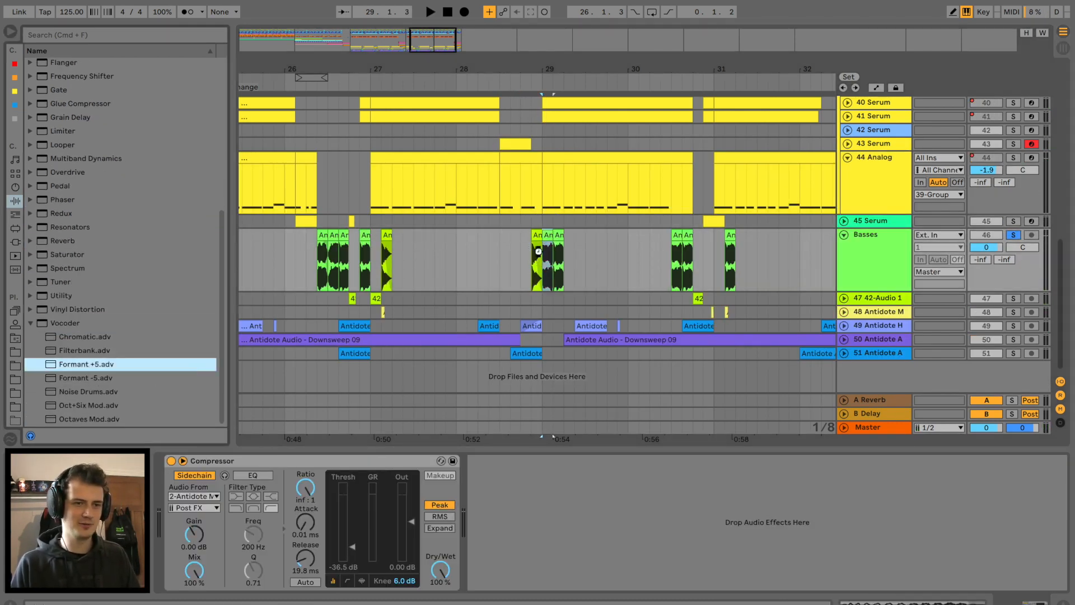
pyautogui.moveTo(538, 251); pyautogui.dragTo(546, 238)
pyautogui.press('space')
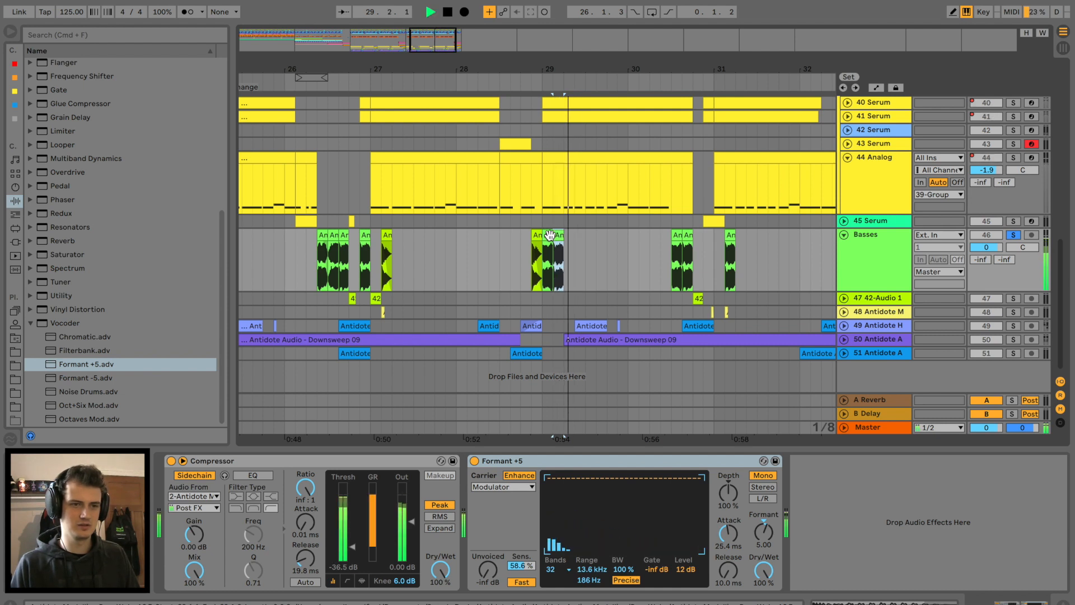
# Step: Replace the Formant +5 vocoder on Basses with the Noise Drums preset, audition it and switch the device off
pyautogui.moveTo(654, 509); pyautogui.dragTo(636, 460)
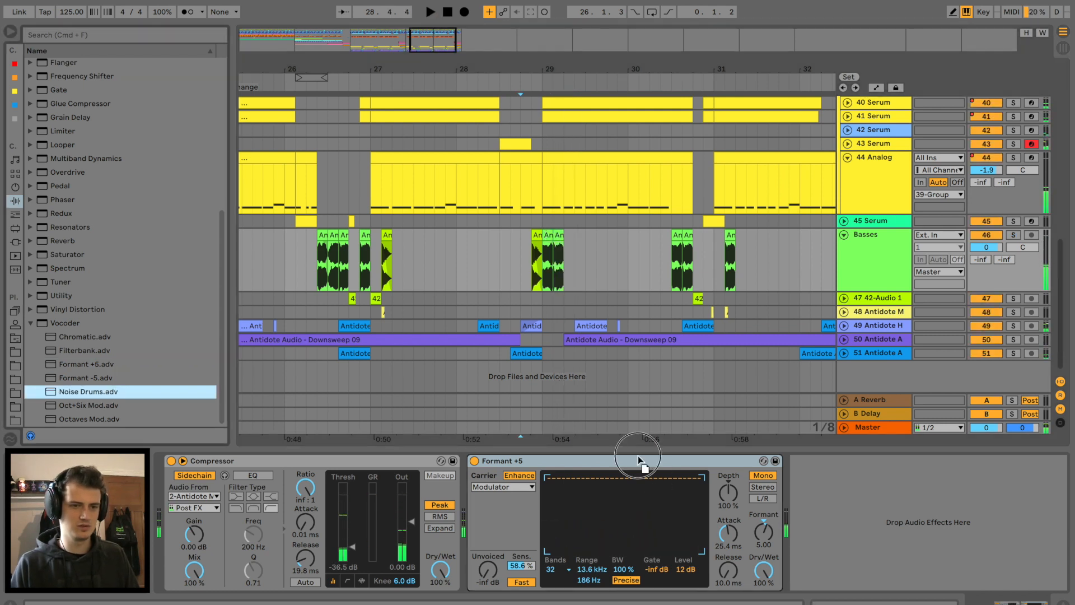
pyautogui.press('space')
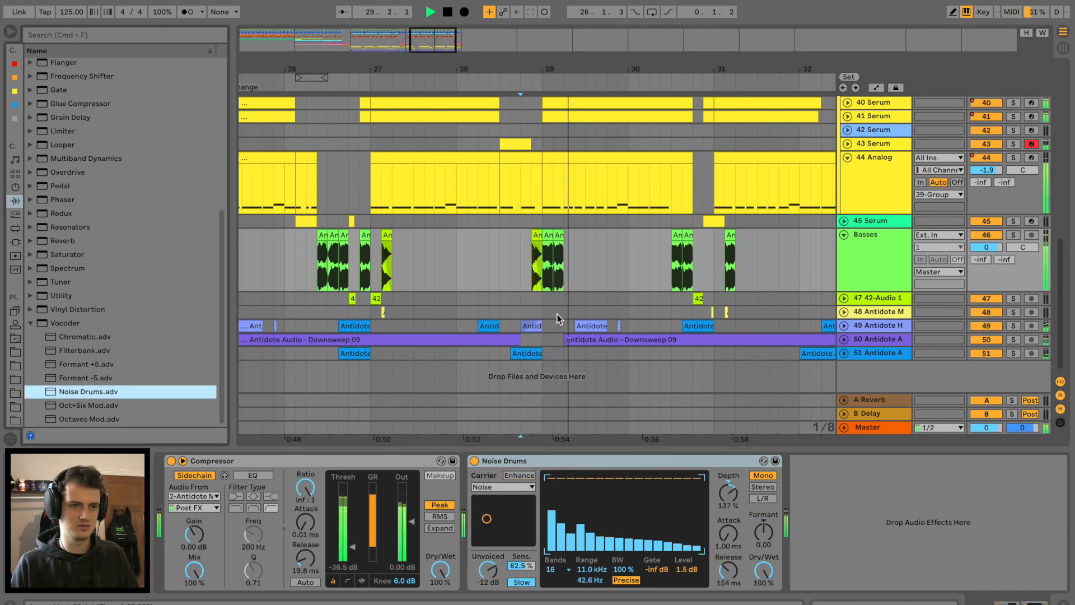
pyautogui.click(523, 278)
pyautogui.press('space')
pyautogui.click(475, 461)
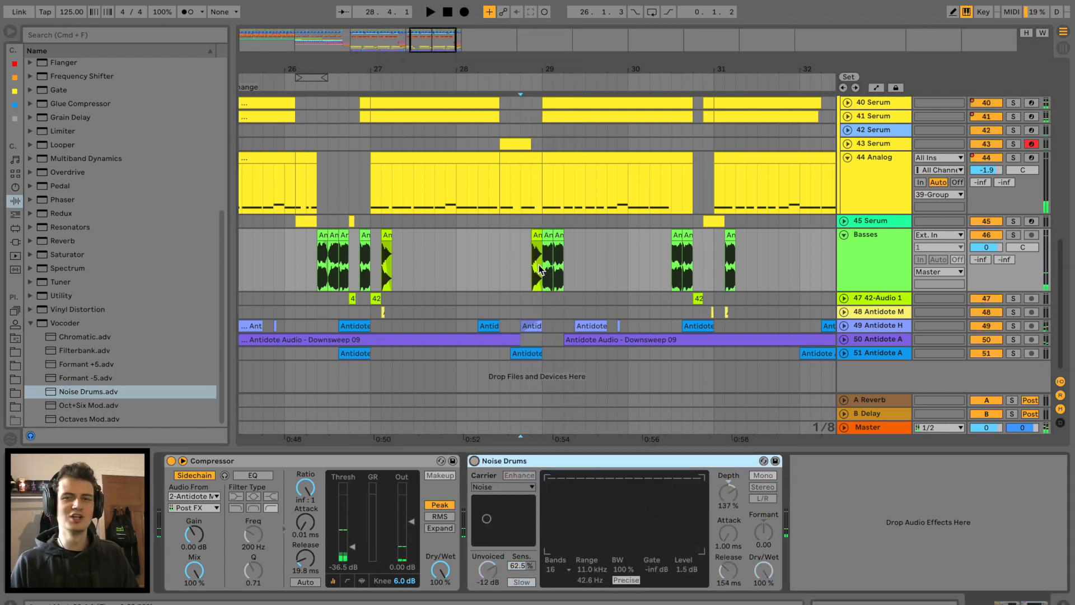
pyautogui.moveTo(563, 73); pyautogui.dragTo(562, 112)
pyautogui.press('a')
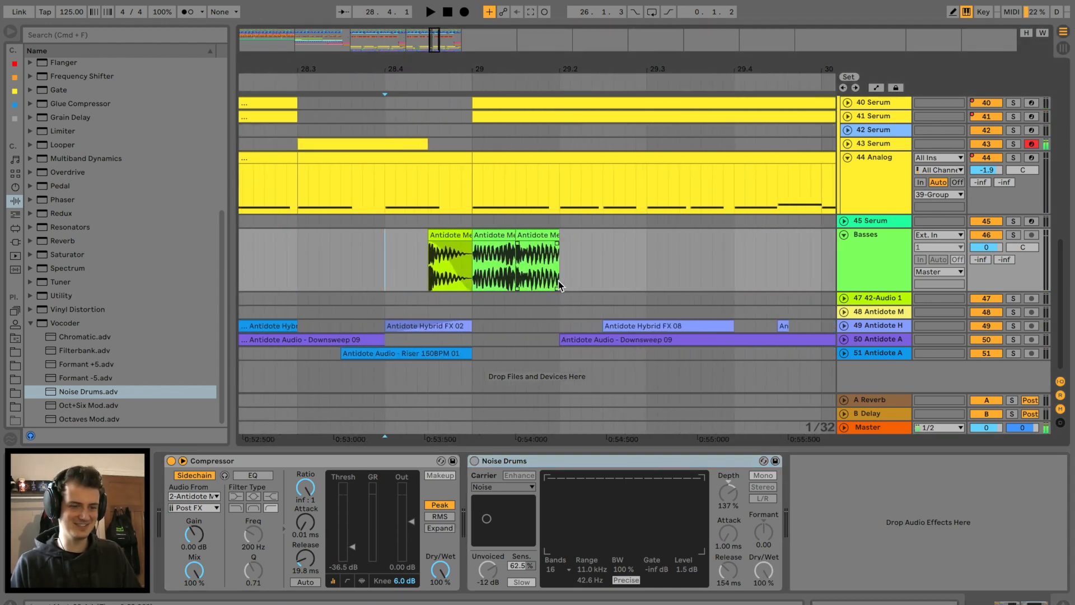
pyautogui.press('m')
pyautogui.press('a')
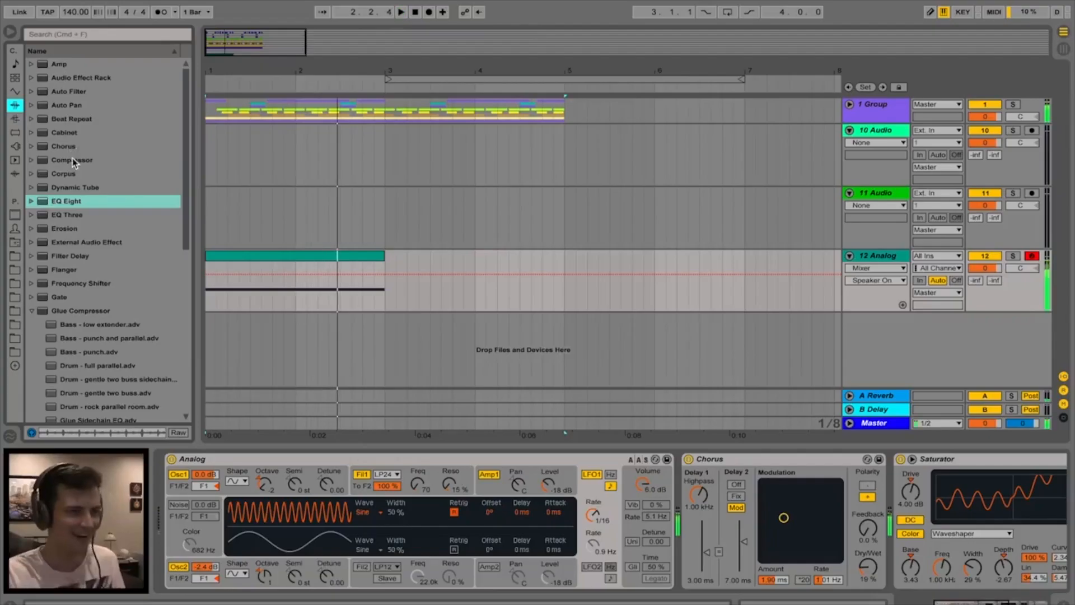
pyautogui.click(72, 160)
pyautogui.press('Return')
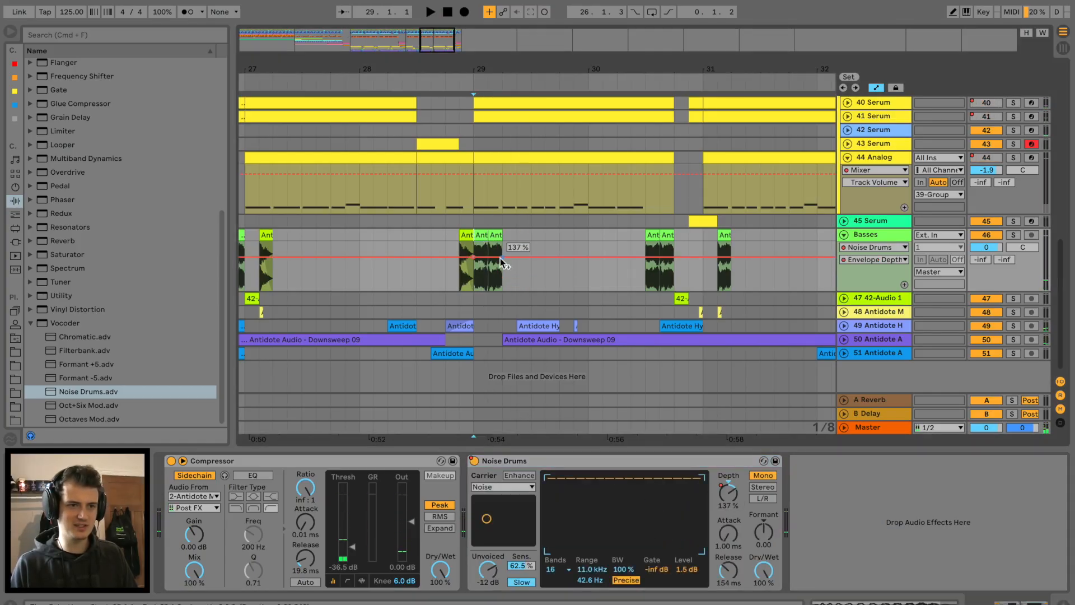
# Step: Automate the Noise Drums Envelope Depth to ramp up across the two Basses clips at bar 29, and audition it
pyautogui.moveTo(499, 257)
pyautogui.mouseDown()
pyautogui.moveTo(501, 272)
pyautogui.moveTo(478, 259)
pyautogui.moveTo(476, 283)
pyautogui.moveTo(475, 270)
pyautogui.mouseUp()
pyautogui.press('space')
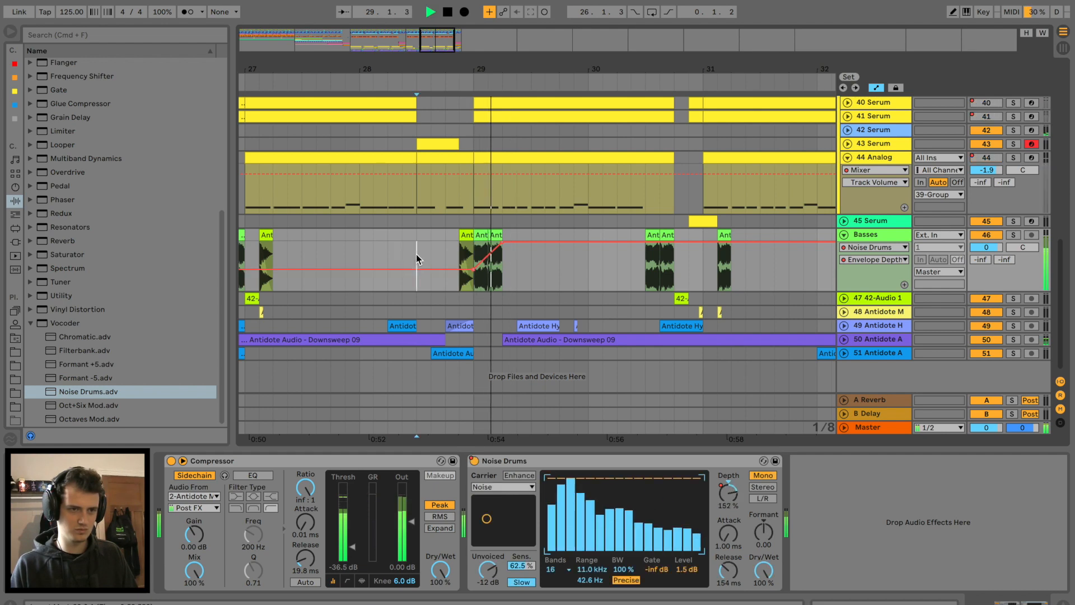
pyautogui.click(415, 256)
# Step: Delete the 26-Audio clip at bar 32 on track 30 and play the section before Switch Up
pyautogui.moveTo(272, 462)
pyautogui.mouseDown()
pyautogui.moveTo(896, 481)
pyautogui.moveTo(887, 472)
pyautogui.mouseUp()
pyautogui.click(346, 236)
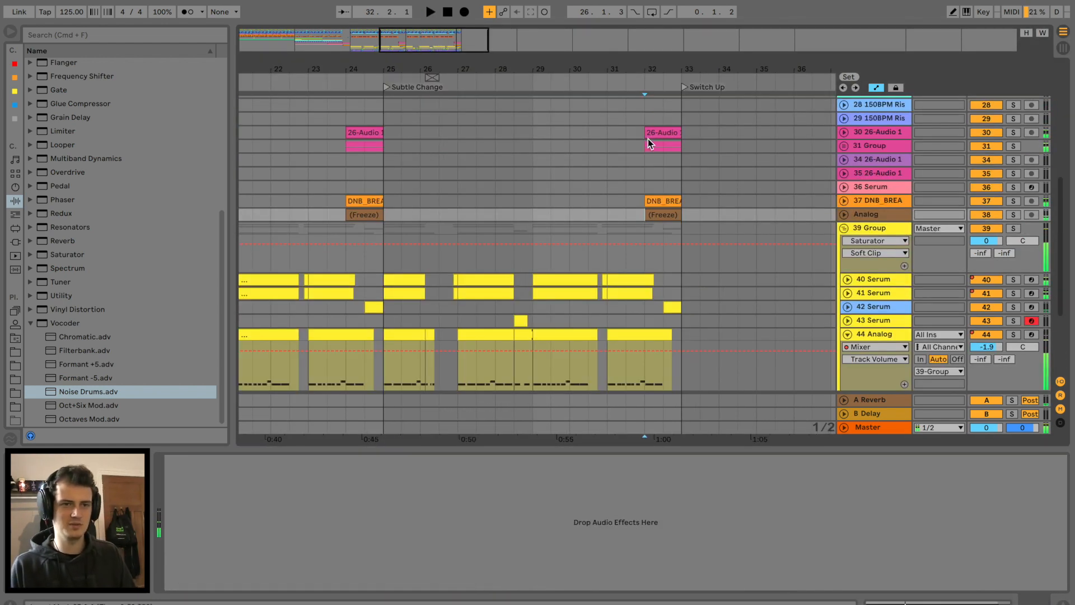
pyautogui.click(655, 132)
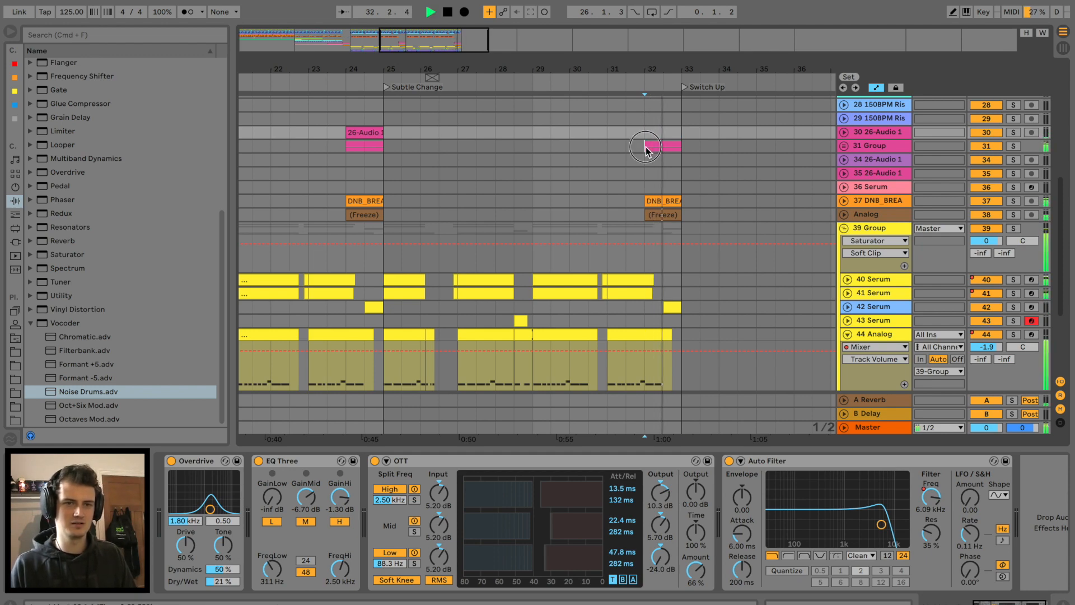
# Step: Delete the 31 Group clip at bar 32, and replace the bass and FX clips across bars 29 to 31 with a duplicate of bars 25 to 27
pyautogui.click(645, 147)
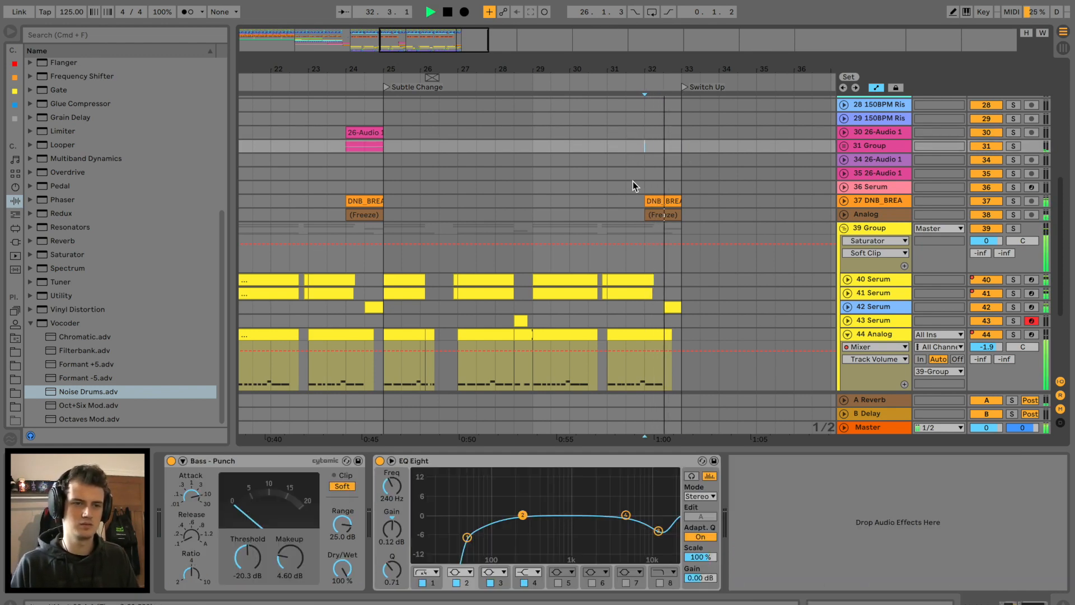
pyautogui.scroll(-5, 633, 182)
pyautogui.moveTo(533, 354); pyautogui.dragTo(644, 147)
pyautogui.press('Delete')
pyautogui.moveTo(496, 360); pyautogui.dragTo(386, 154)
pyautogui.press('super+d')
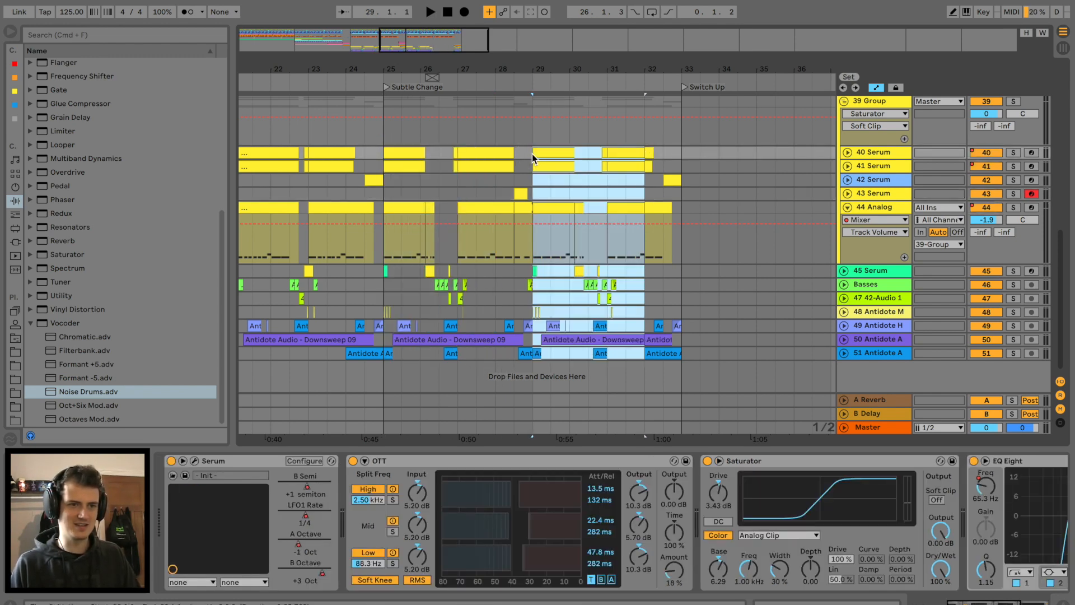
# Step: Repeat the drum loops of bars 25 to 28 on tracks 18 and 19 across bars 29 to 32
pyautogui.click(384, 148)
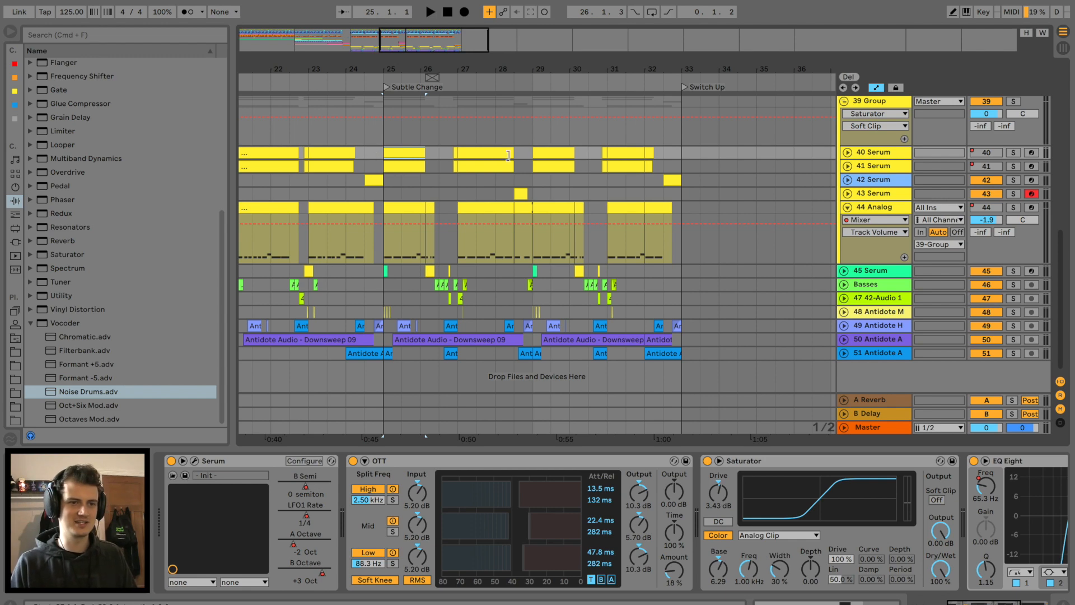
pyautogui.scroll(15, 529, 159)
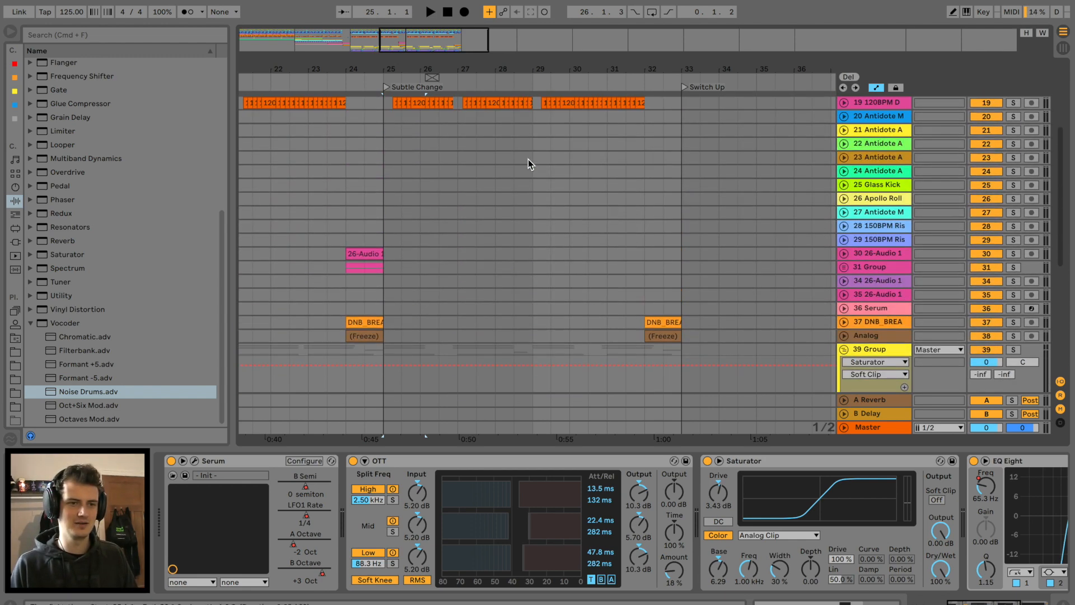
pyautogui.moveTo(535, 196); pyautogui.dragTo(653, 228)
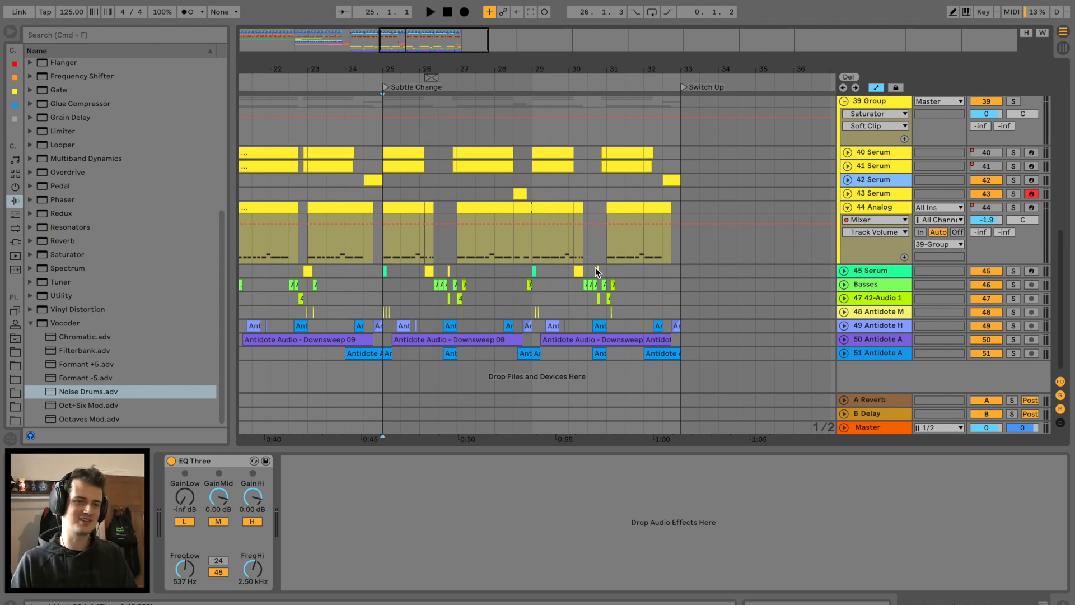
# Step: Collapse the 39 Group track and play the arrangement from the start of Subtle Change
pyautogui.click(388, 194)
pyautogui.scroll(2, 620, 193)
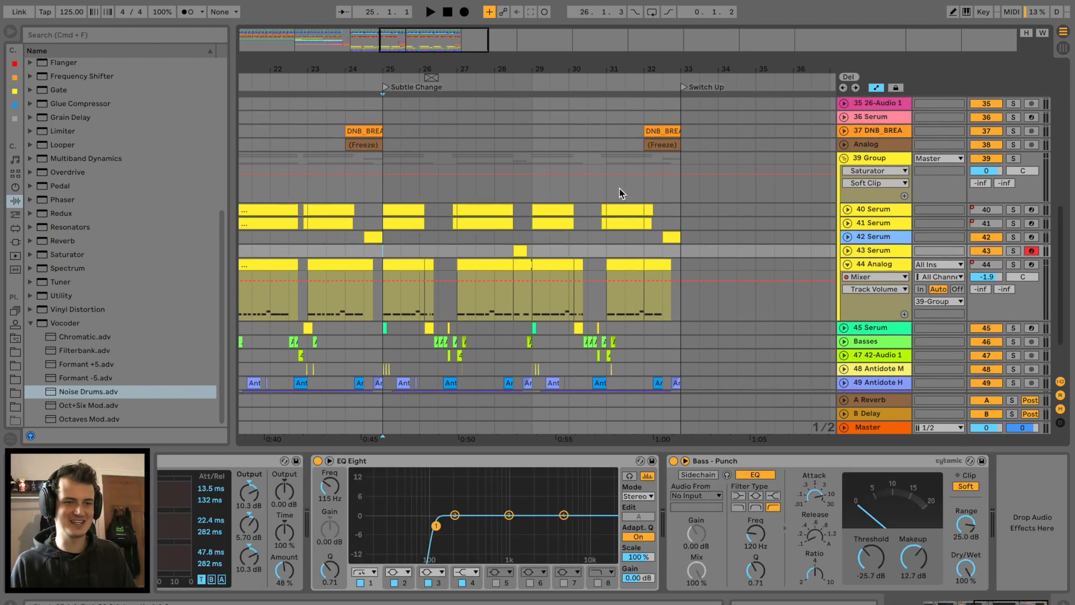
pyautogui.click(845, 161)
pyautogui.scroll(10, 446, 168)
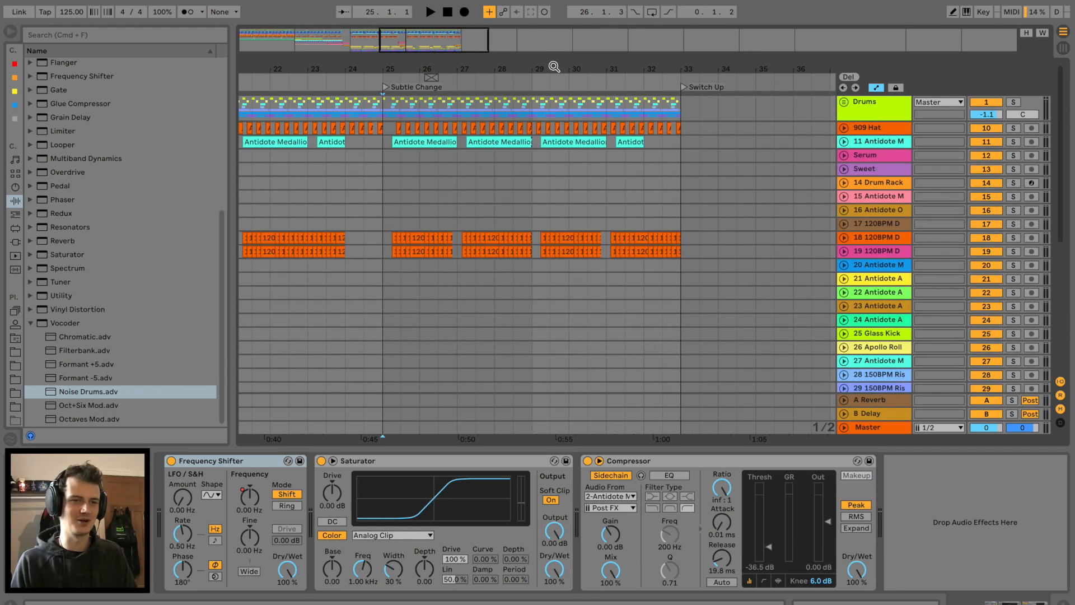
pyautogui.moveTo(555, 68); pyautogui.dragTo(534, 102)
pyautogui.scroll(-10, 432, 227)
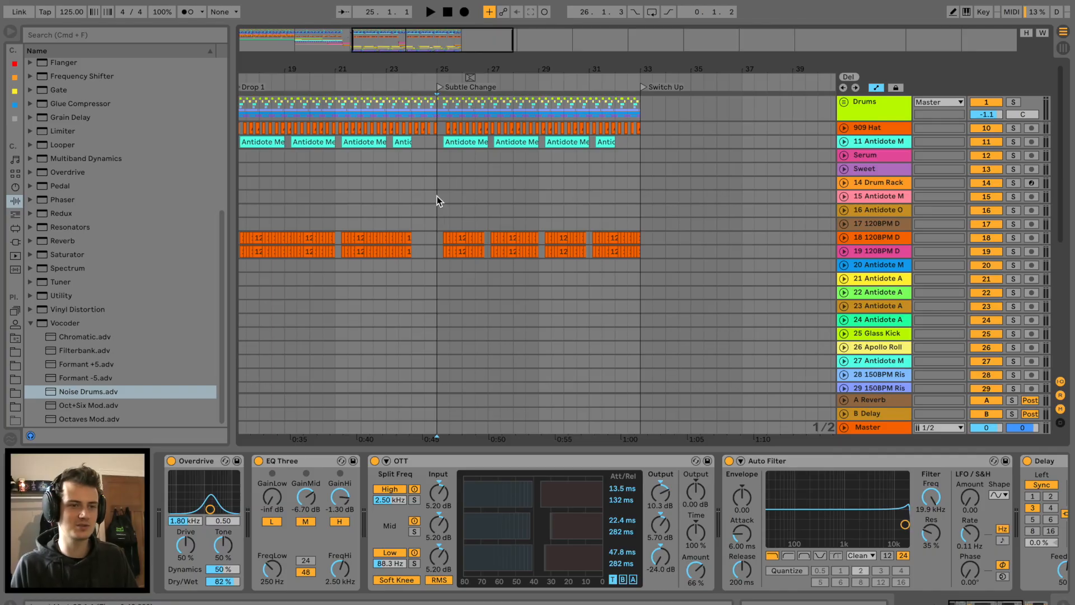
pyautogui.press('space')
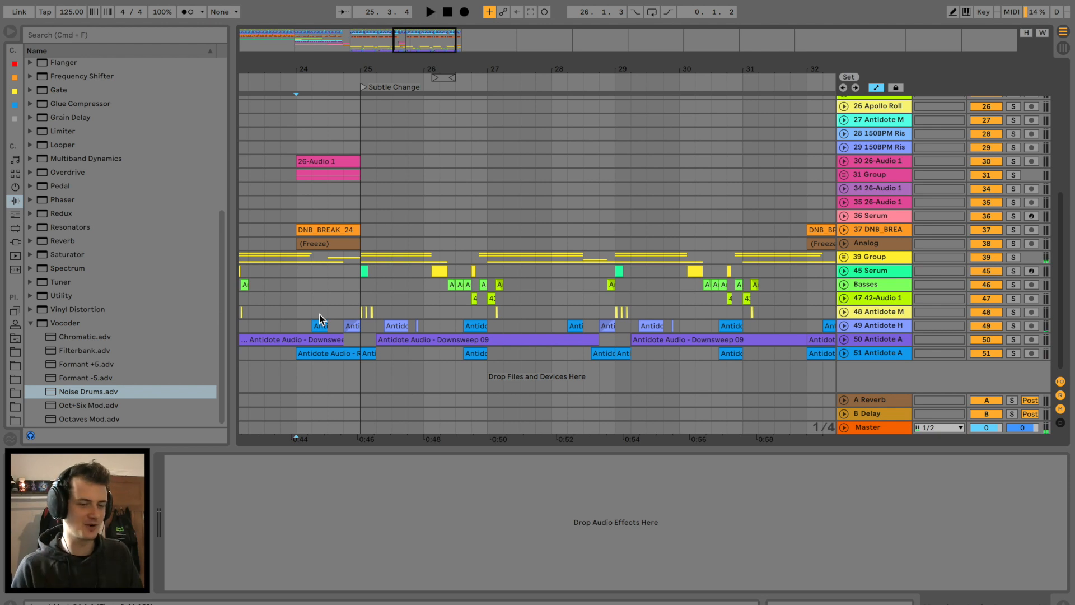
# Step: Create an audio track below track 51 and place the Antidote Medallion Rim Shot 2 sample on it just before beat 25.3
pyautogui.click(358, 301)
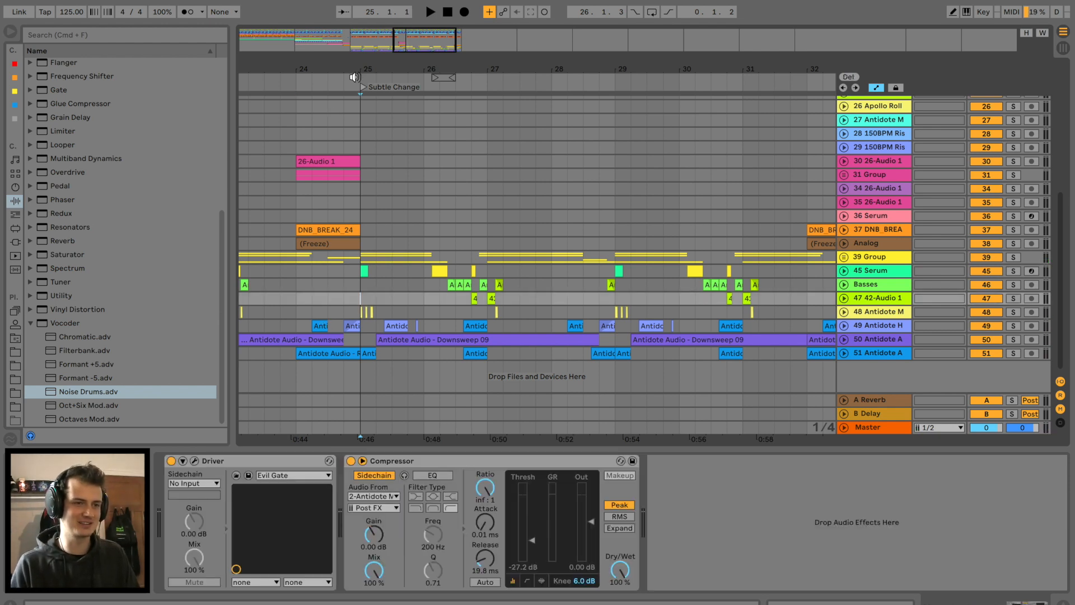
pyautogui.moveTo(359, 72); pyautogui.dragTo(358, 96)
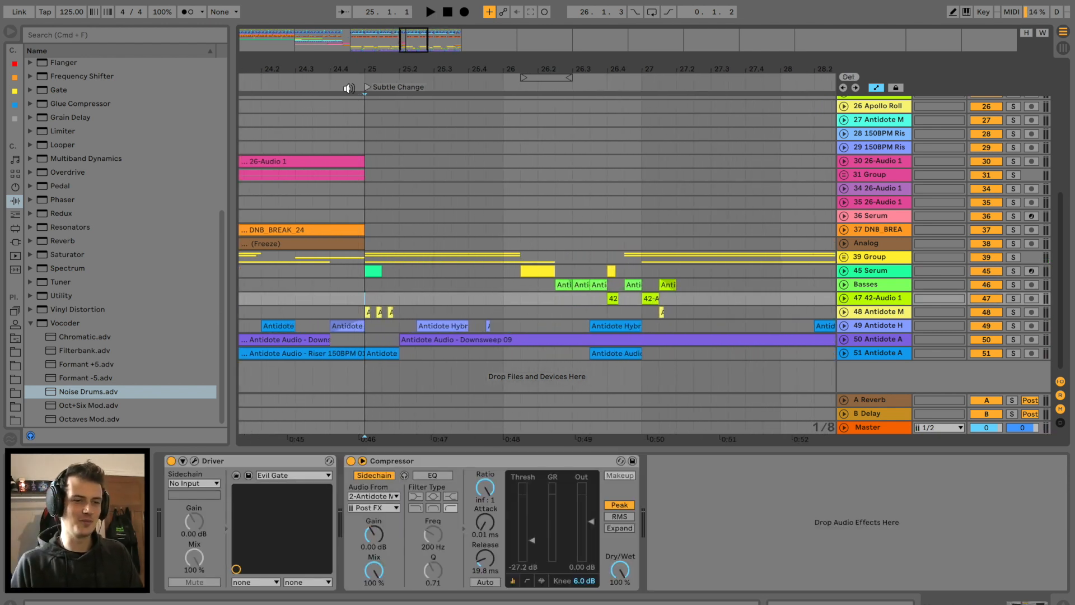
pyautogui.press('space')
pyautogui.click(881, 355)
pyautogui.press('super+t')
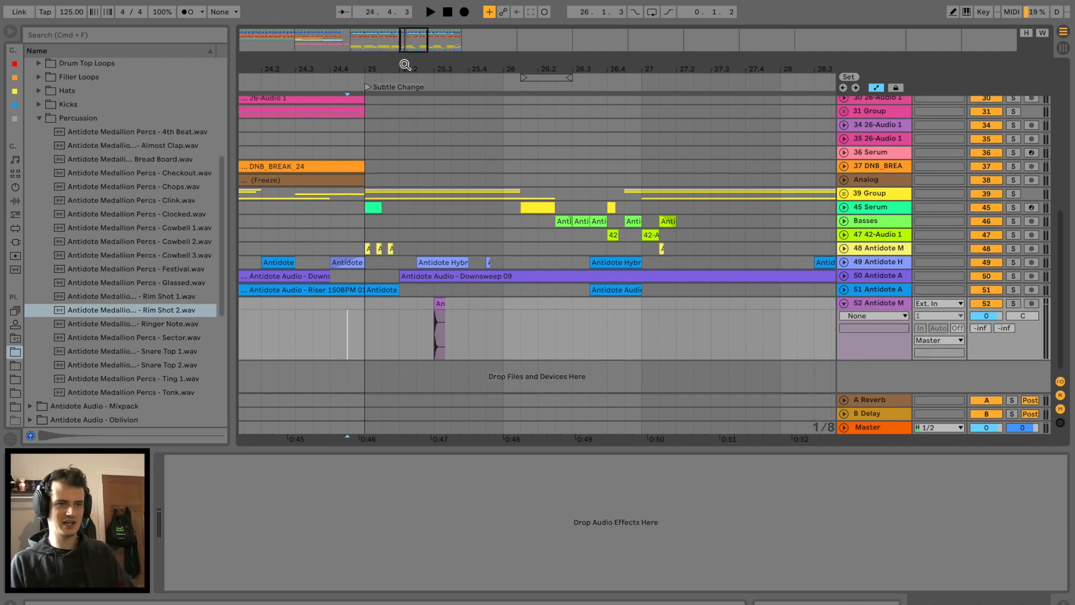
pyautogui.moveTo(405, 65); pyautogui.dragTo(405, 66)
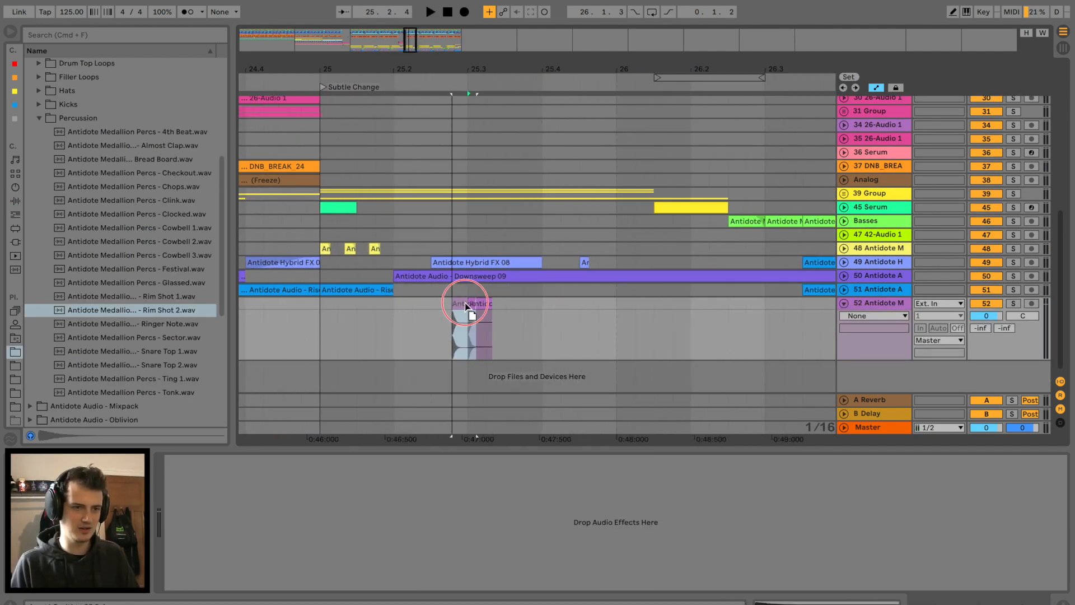
pyautogui.moveTo(464, 302); pyautogui.dragTo(468, 300)
# Step: Audition the rim shot against the drop and copy it into a pattern of six hits across bars 25 and 26
pyautogui.click(301, 312)
pyautogui.press('space')
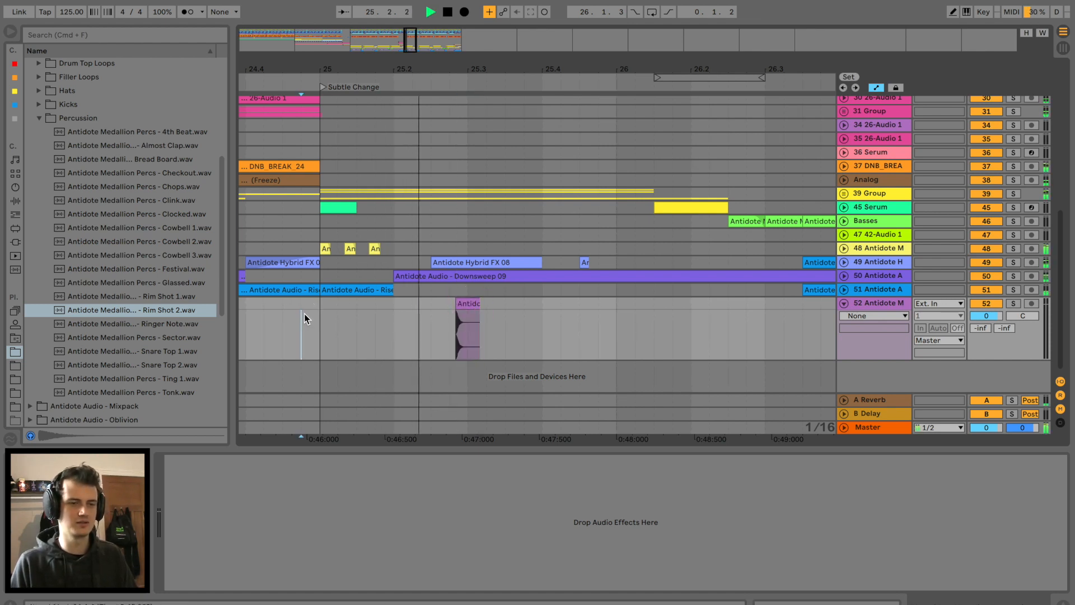
pyautogui.press('space')
pyautogui.press('space')
pyautogui.click(472, 304)
pyautogui.click(505, 308)
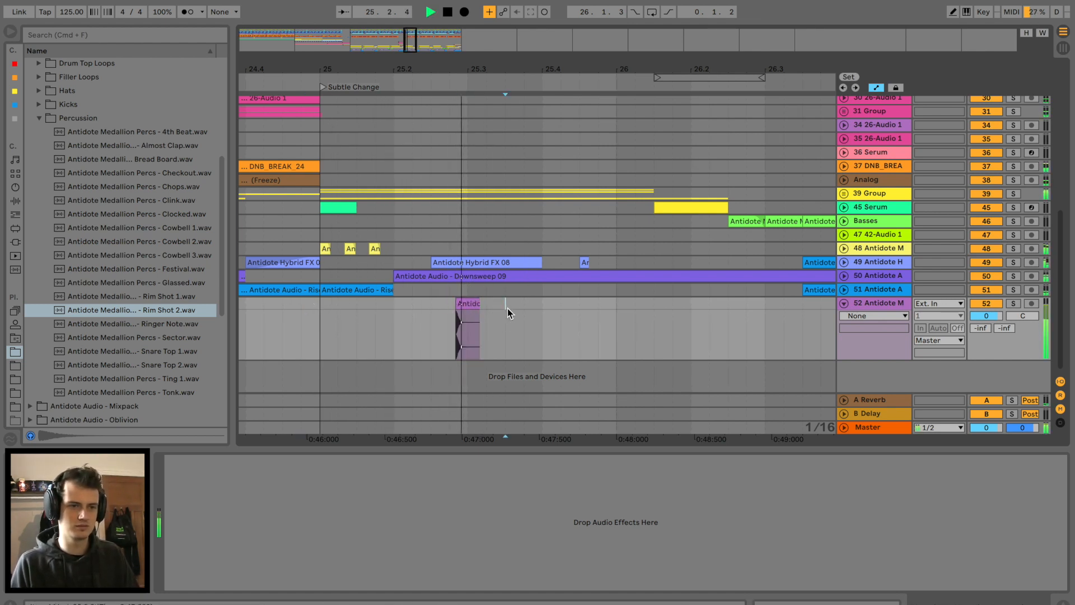
pyautogui.press('super+v')
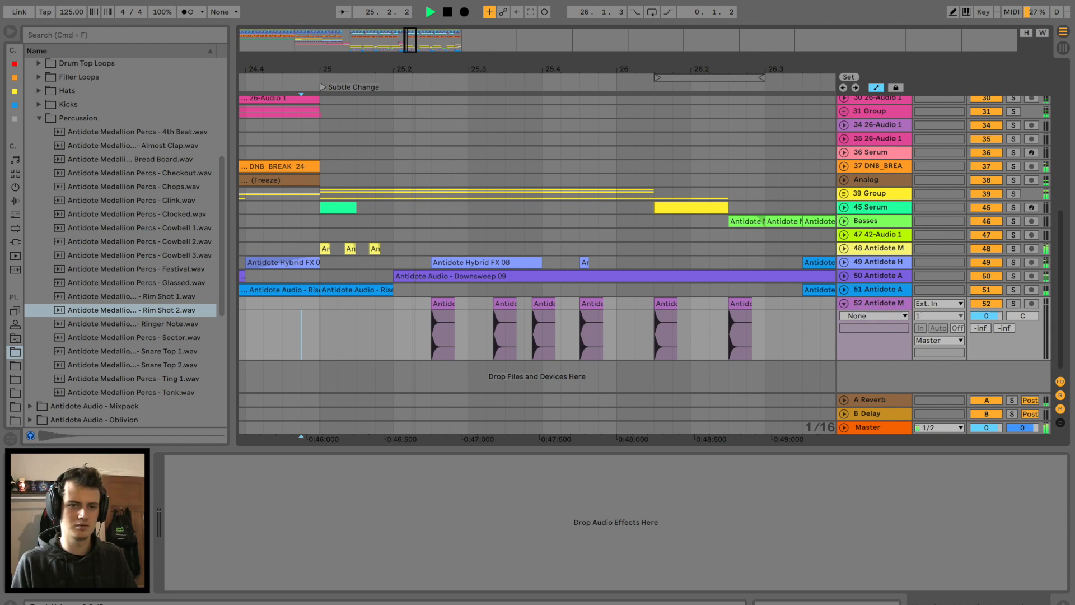
# Step: Set the rim shot track to -5.3 dB and panned 6R, and duplicate its six-hit pattern twice along the Subtle Change section
pyautogui.moveTo(986, 316); pyautogui.dragTo(1023, 311)
pyautogui.moveTo(683, 64); pyautogui.dragTo(683, 32)
pyautogui.hscroll(3, 665, 237)
pyautogui.click(603, 306)
pyautogui.moveTo(604, 305); pyautogui.dragTo(424, 307)
pyautogui.press('super+d')
pyautogui.press('super+d')
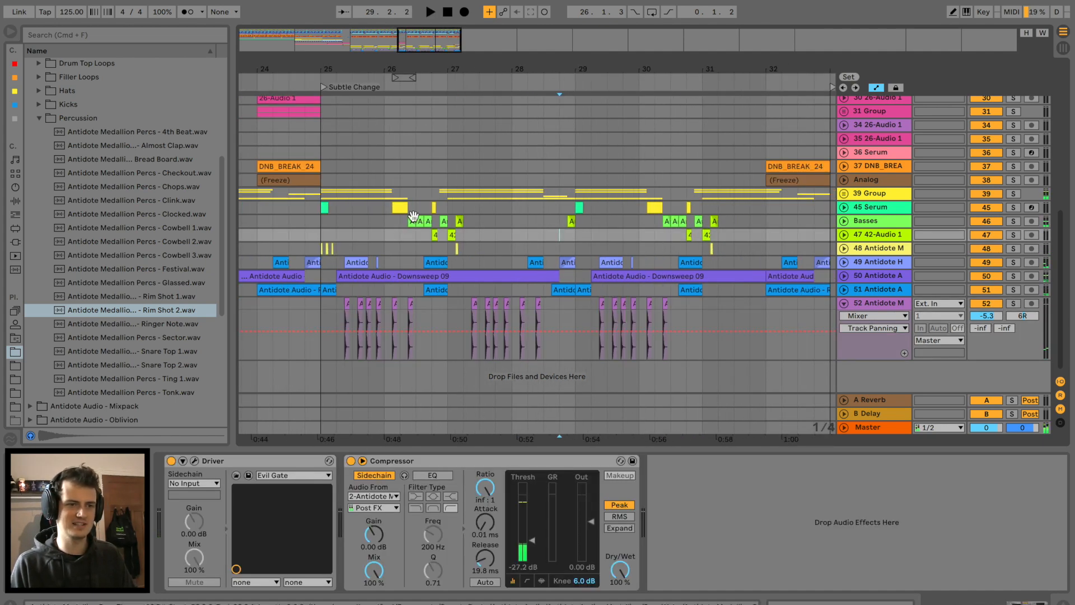
# Step: Place Antidote Audio - FX Samples 10.wav on the Basses track at bar 29 and audition it
pyautogui.click(413, 218)
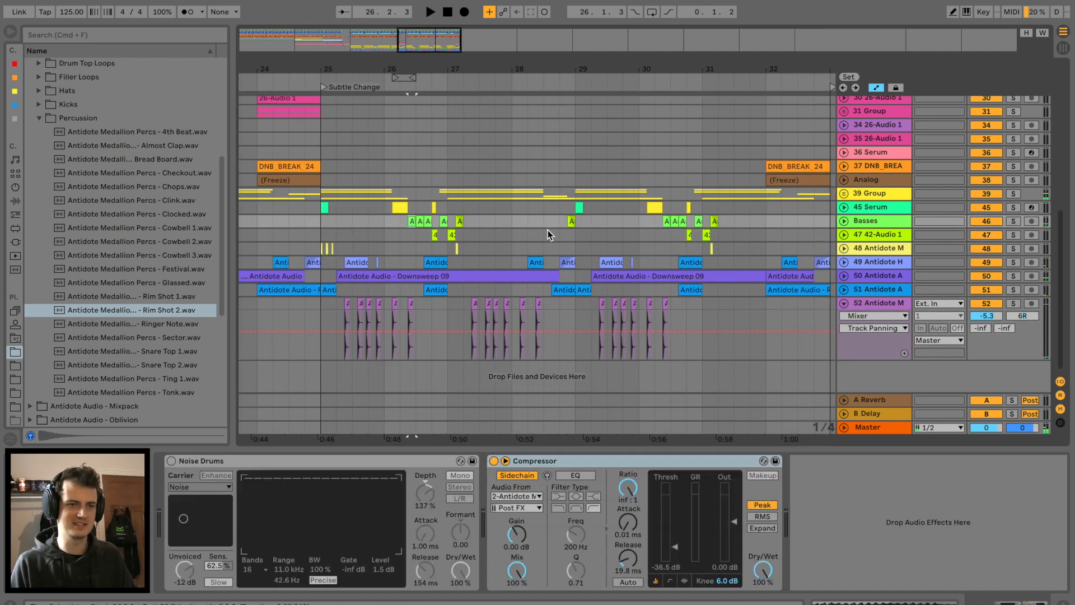
pyautogui.click(577, 225)
pyautogui.press('space')
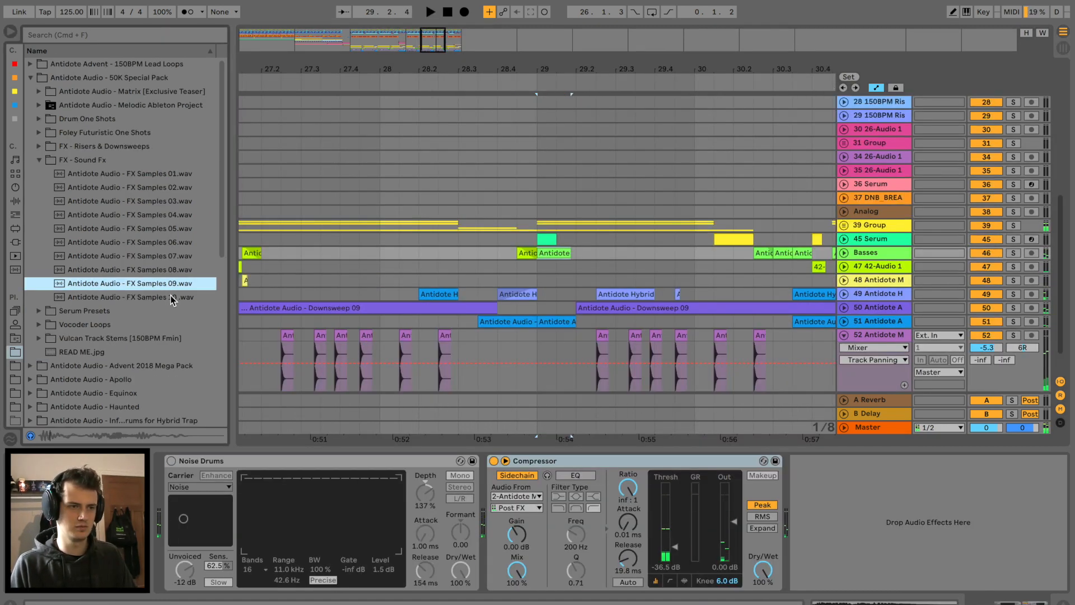
pyautogui.moveTo(172, 300); pyautogui.dragTo(546, 255)
pyautogui.press('space')
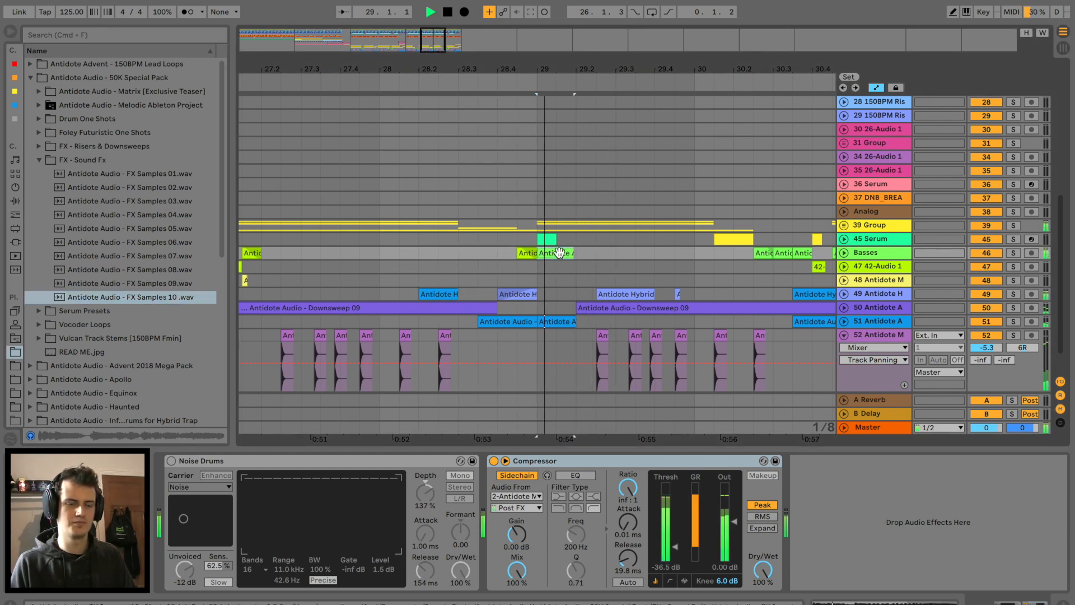
# Step: Warp the FX Samples 10 clip at bar 29 with a marker on its waveform and set the warp mode to Complex
pyautogui.doubleClick(559, 253)
pyautogui.press('space')
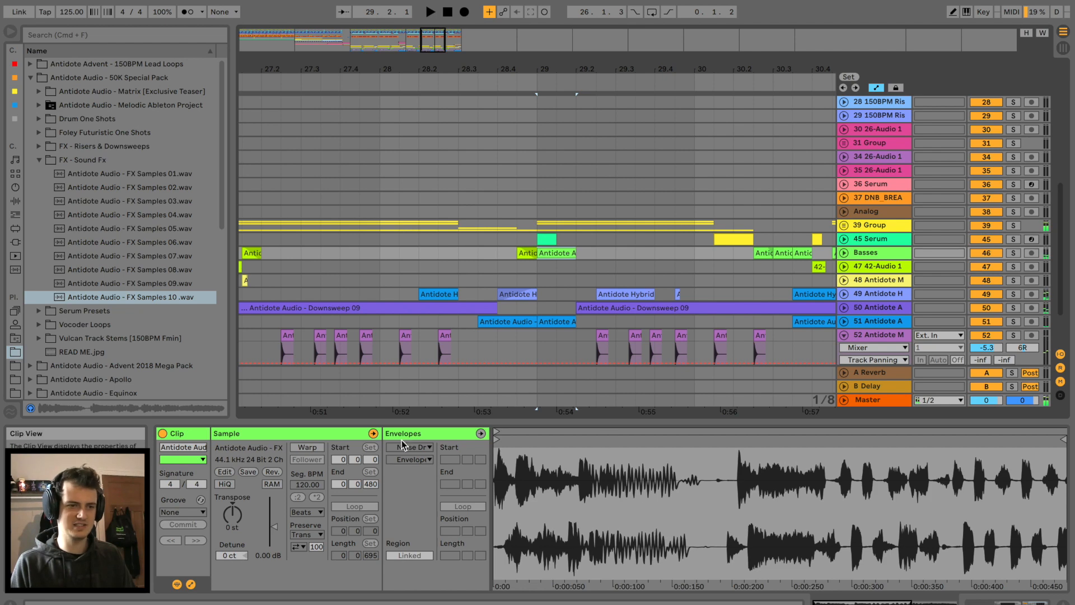
pyautogui.click(307, 446)
pyautogui.moveTo(714, 439)
pyautogui.mouseDown()
pyautogui.moveTo(645, 442)
pyautogui.moveTo(692, 461)
pyautogui.mouseUp()
pyautogui.doubleClick(655, 461)
pyautogui.press('space')
pyautogui.click(306, 512)
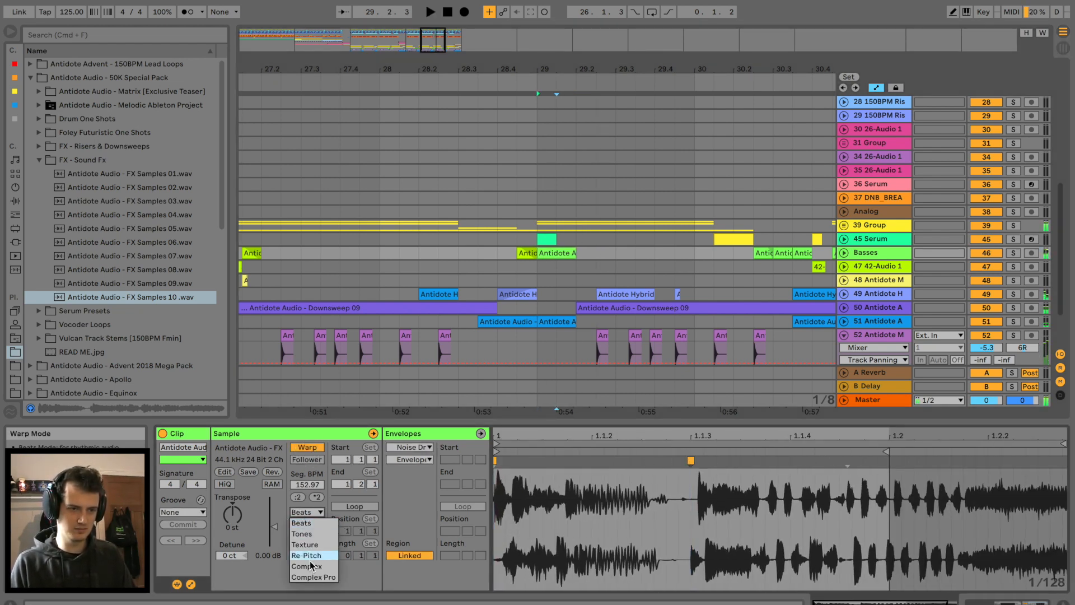
pyautogui.click(307, 569)
# Step: Transpose the FX Samples 10 clip to -5 st while auditioning it repeatedly
pyautogui.moveTo(228, 515); pyautogui.dragTo(228, 532)
pyautogui.press('space')
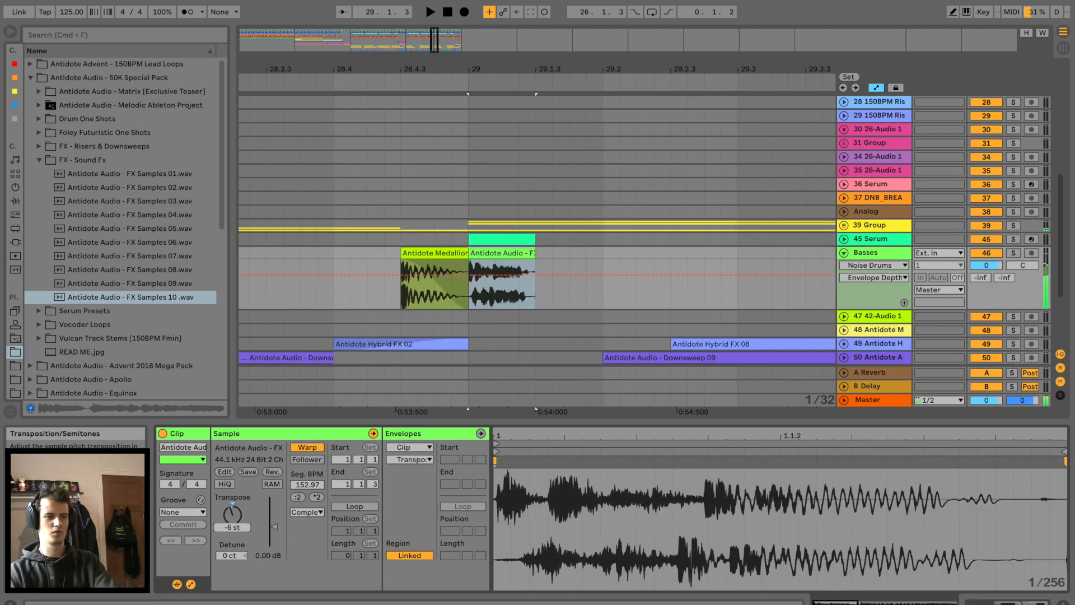
pyautogui.press('space')
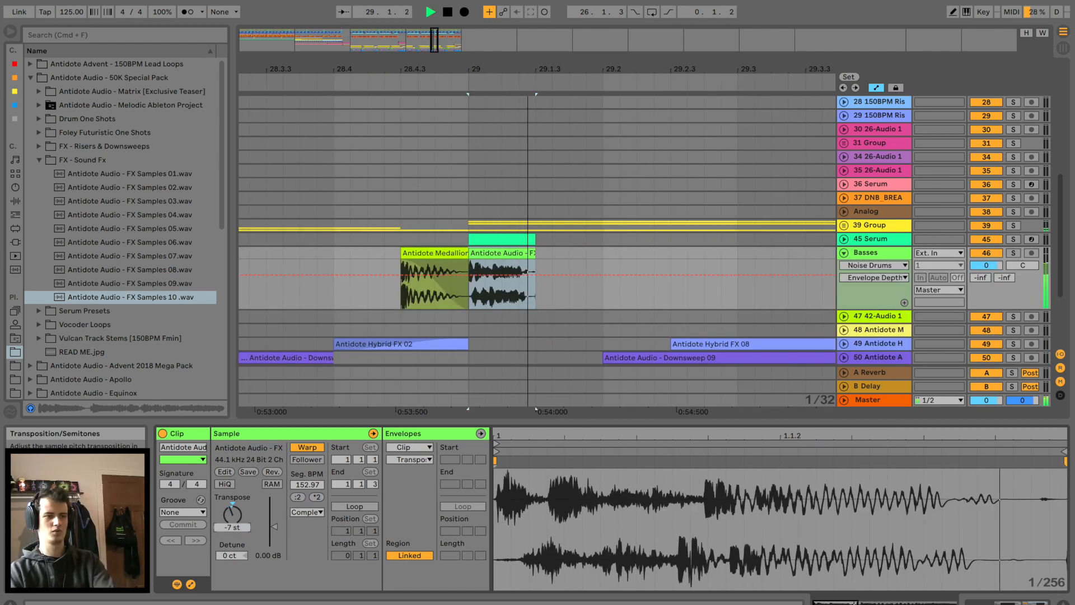
pyautogui.press('space')
pyautogui.press('space')
pyautogui.press('space')
pyautogui.press('space')
pyautogui.press('space')
pyautogui.press('space')
pyautogui.press('Up')
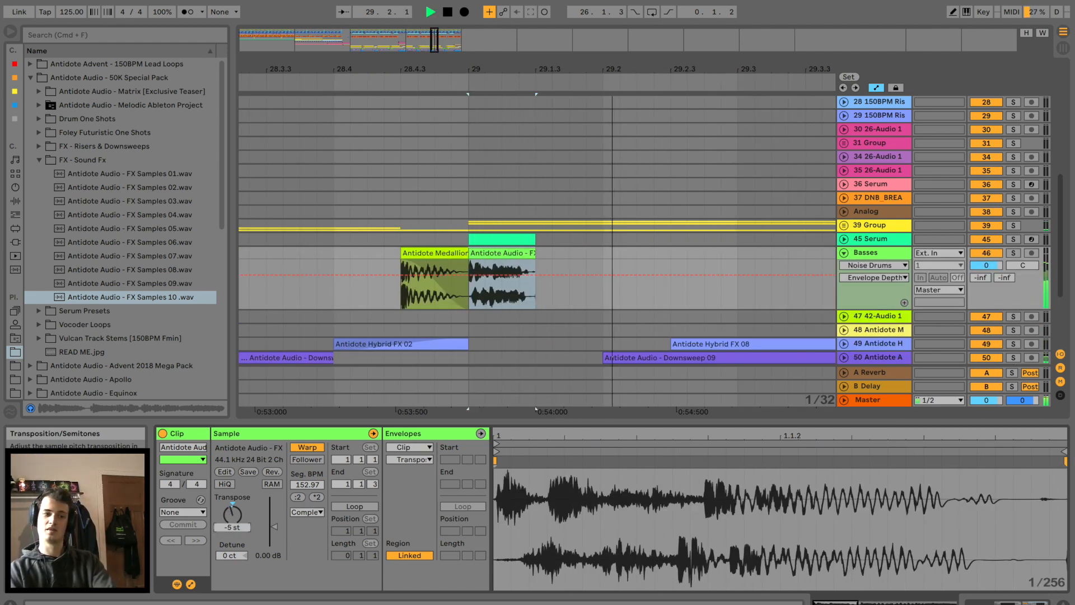
# Step: Duplicate the FX clip at bar 29 directly after itself on the Basses track and audition the result
pyautogui.click(274, 239)
pyautogui.moveTo(393, 69)
pyautogui.mouseDown()
pyautogui.moveTo(393, 25)
pyautogui.moveTo(408, 72)
pyautogui.moveTo(411, 45)
pyautogui.moveTo(414, 84)
pyautogui.mouseUp()
pyautogui.click(310, 265)
pyautogui.press('space')
pyautogui.press('space')
pyautogui.click(418, 245)
pyautogui.press('super+d')
pyautogui.click(418, 246)
pyautogui.press('space')
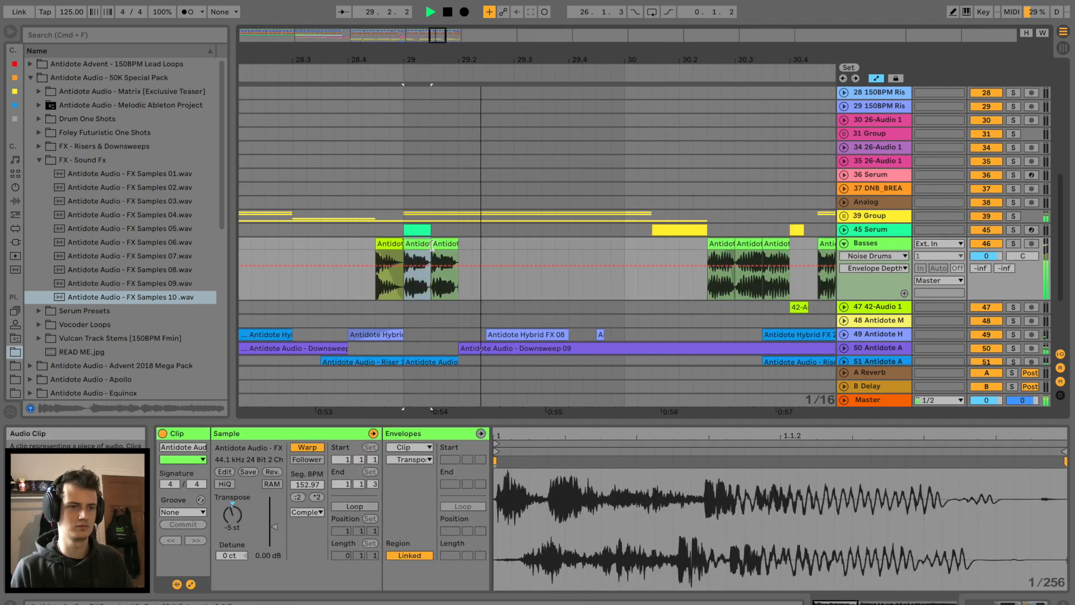
# Step: Play the Basses fill around bar 29 in context, including the bars leading into it
pyautogui.click(335, 244)
pyautogui.press('space')
pyautogui.press('space')
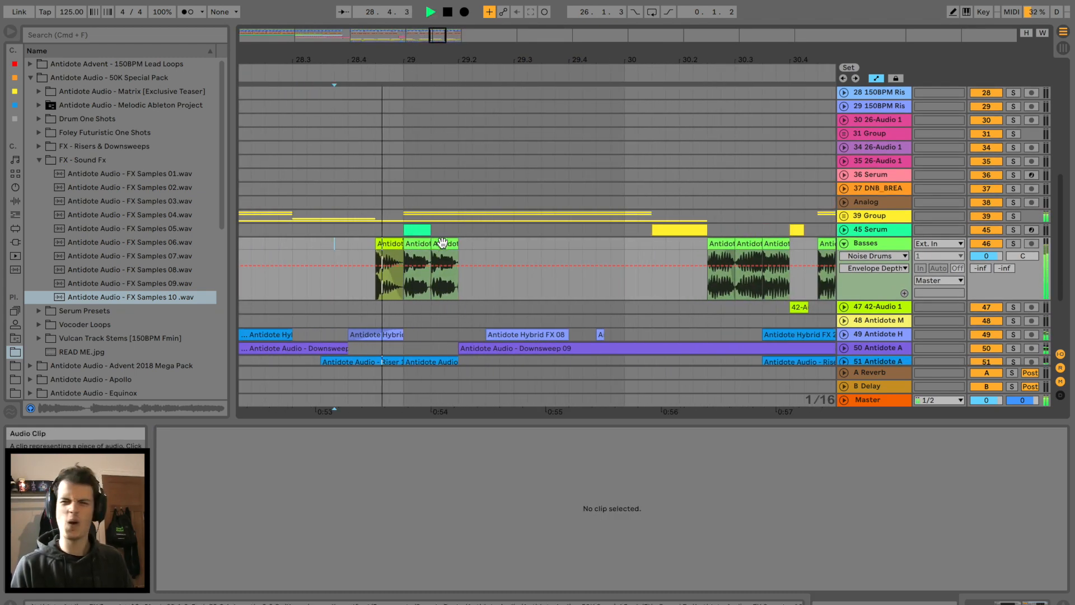
pyautogui.press('space')
pyautogui.scroll(-3, 447, 199)
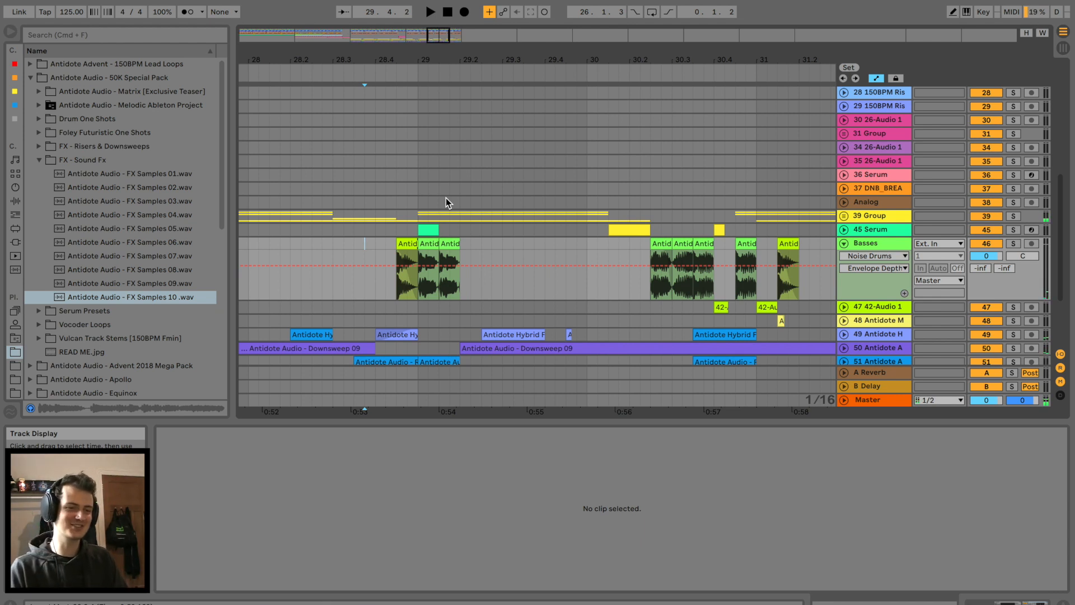
pyautogui.moveTo(459, 65); pyautogui.dragTo(462, 37)
pyautogui.click(355, 230)
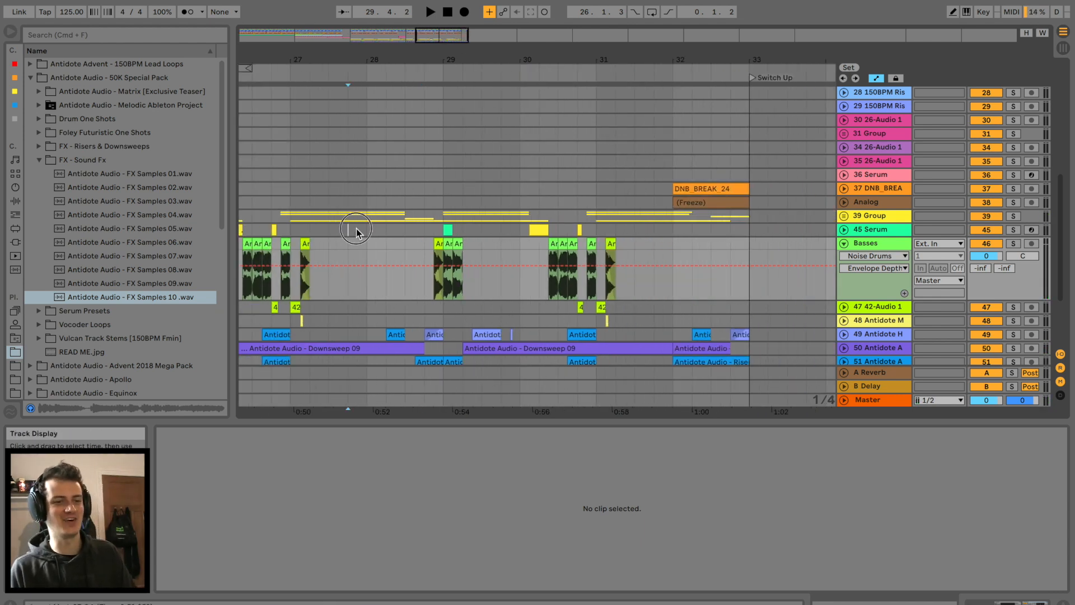
pyautogui.press('space')
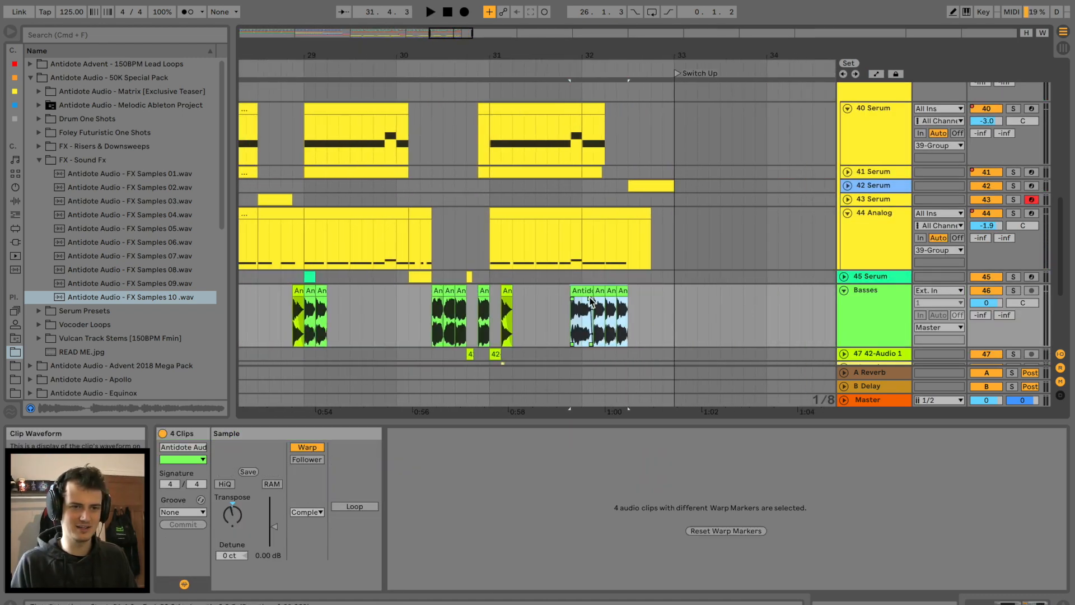
# Step: Move the four Basses clips near bar 32 so they end at the Switch Up marker, and audition them
pyautogui.moveTo(593, 299); pyautogui.dragTo(632, 290)
pyautogui.click(576, 292)
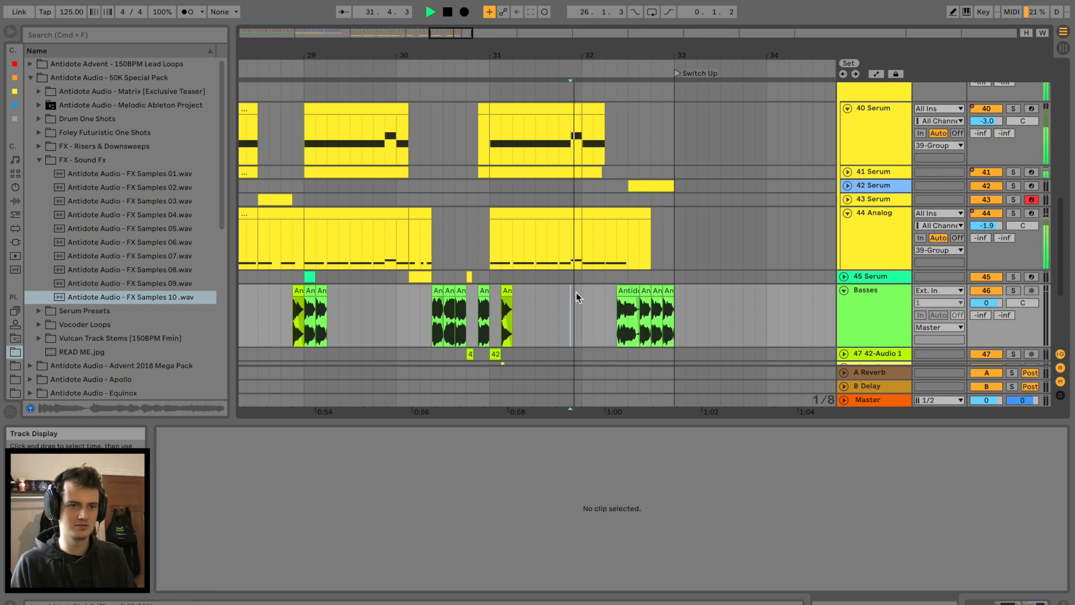
pyautogui.press('space')
# Step: Delete the 42 Serum clip that leads into Switch Up at bar 32
pyautogui.scroll(2, 665, 202)
pyautogui.click(664, 204)
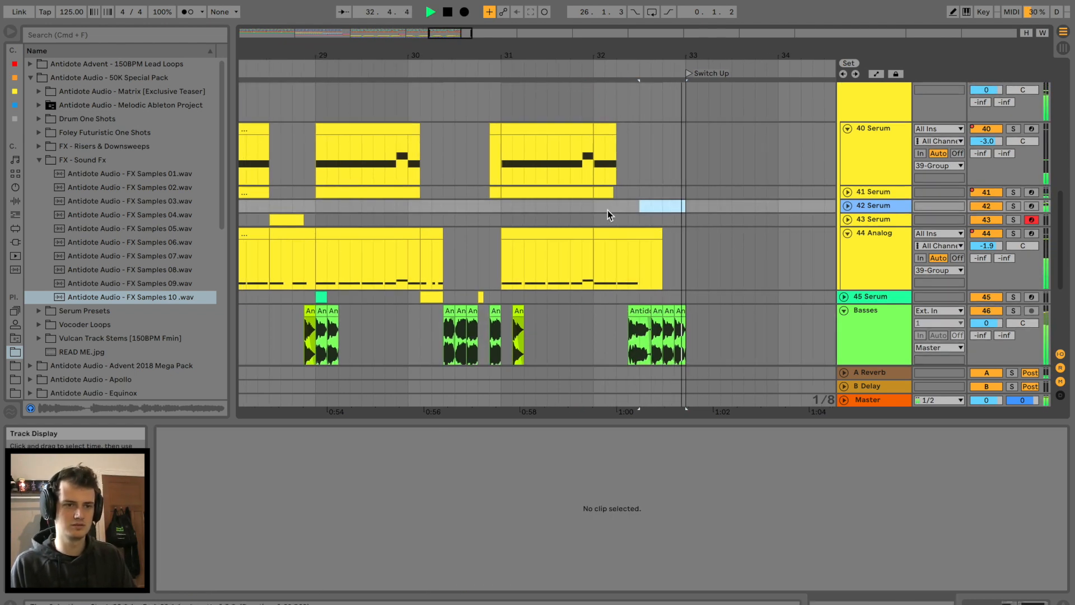
pyautogui.press('Delete')
pyautogui.scroll(-2, 634, 276)
pyautogui.click(670, 280)
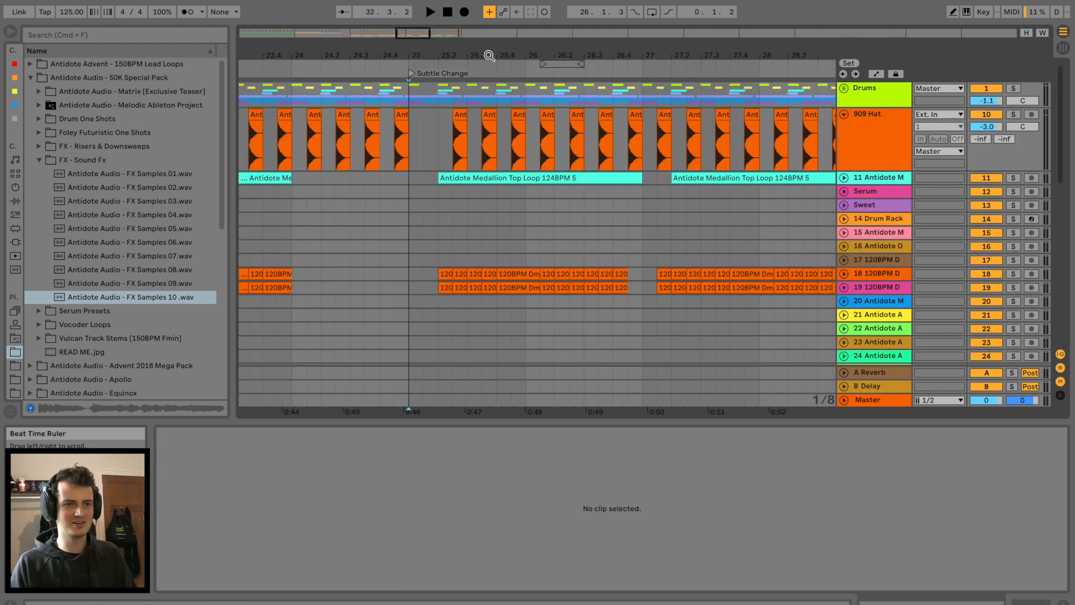
# Step: Select the first 909 Hat clip after the start of Subtle Change
pyautogui.moveTo(489, 55); pyautogui.dragTo(489, 35)
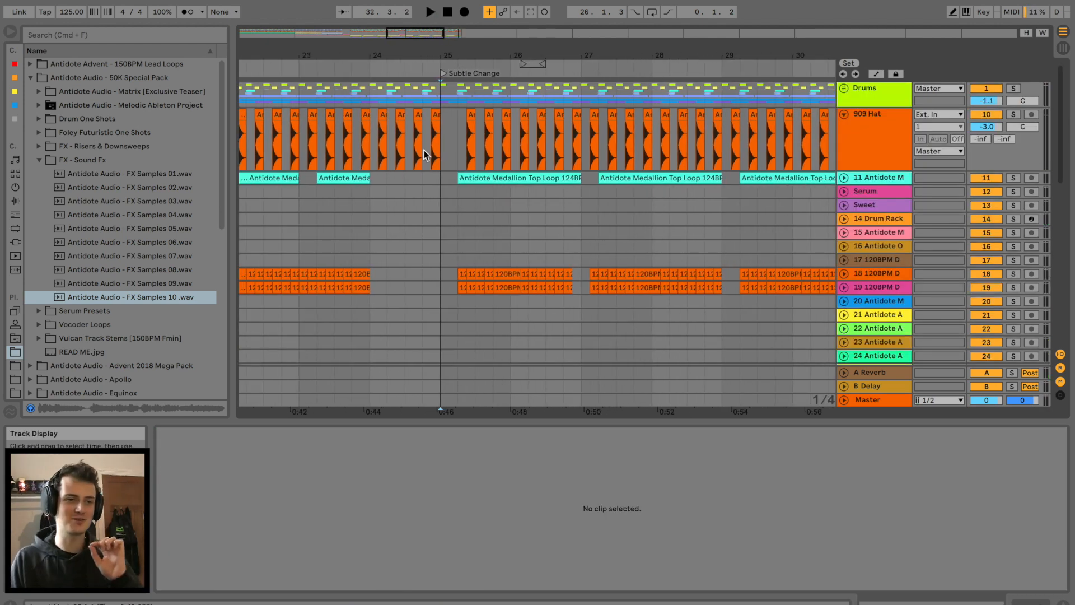
pyautogui.click(472, 115)
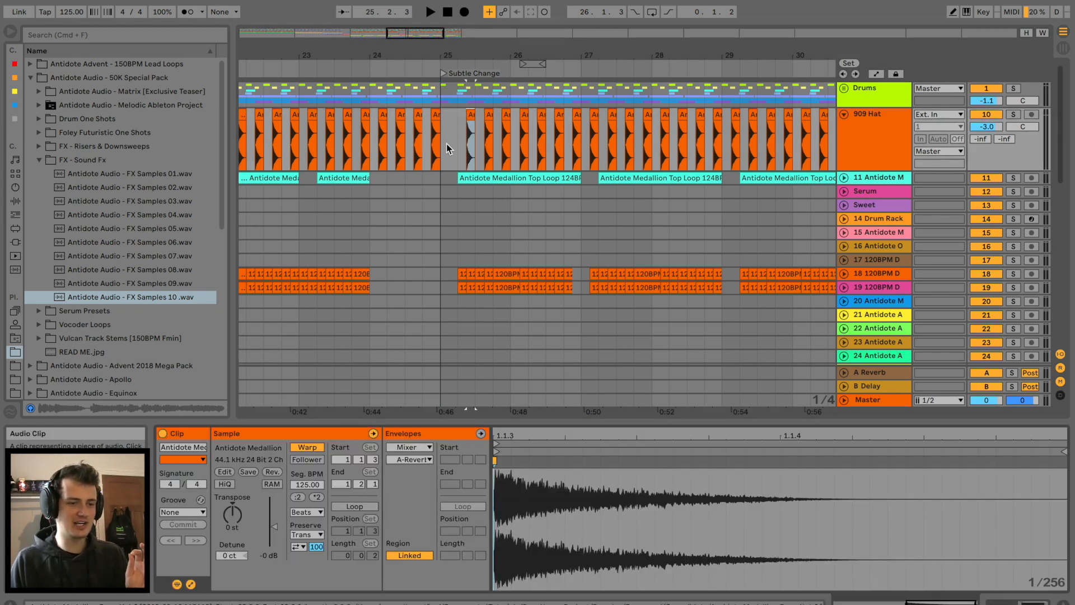
# Step: Audition the Antidote Medallion open hat samples and place Open Hat 3 as the first 909 Hat clip in Subtle Change
pyautogui.click(261, 450)
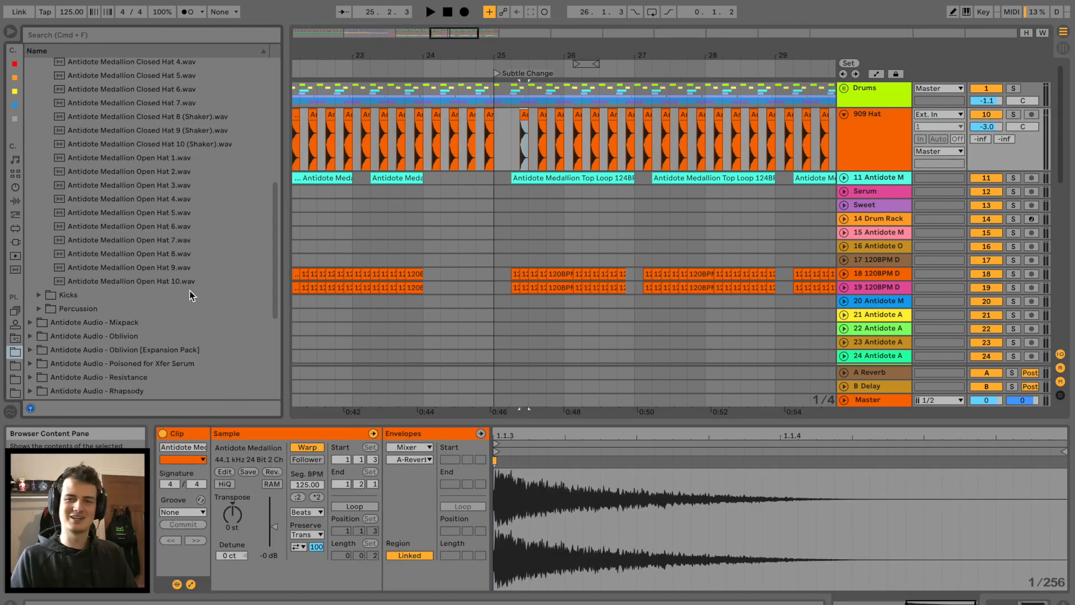
pyautogui.scroll(5, 190, 295)
pyautogui.scroll(-4, 191, 294)
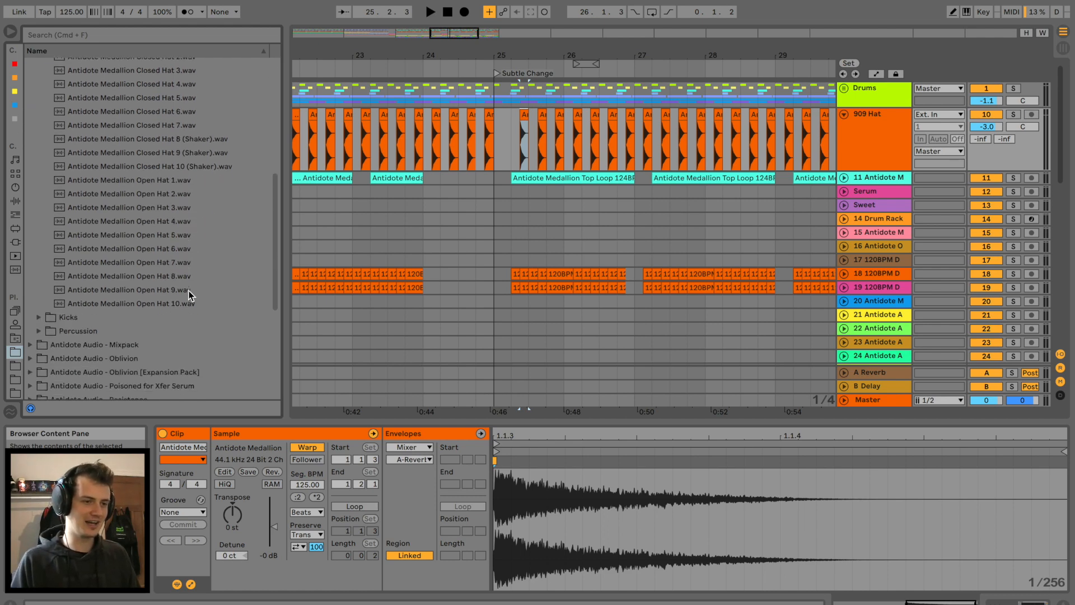
pyautogui.click(175, 262)
pyautogui.click(175, 248)
pyautogui.click(176, 235)
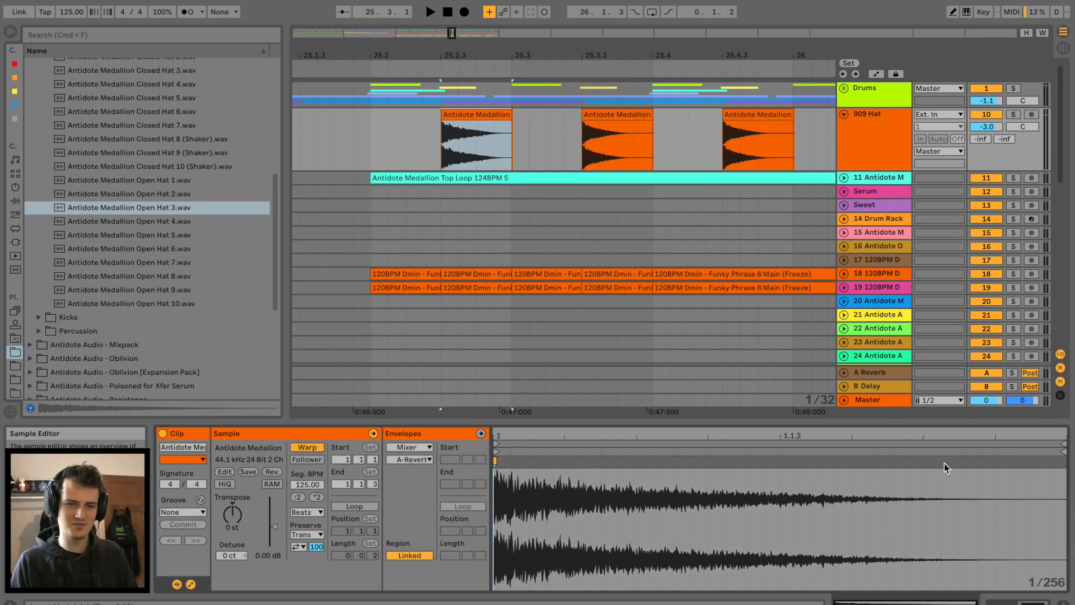
# Step: Stretch the new hat with a warp marker near the sample's end, audition it with 909 Hat soloed, and set its warp mode to Complex
pyautogui.moveTo(959, 468); pyautogui.dragTo(1050, 468)
pyautogui.press('space')
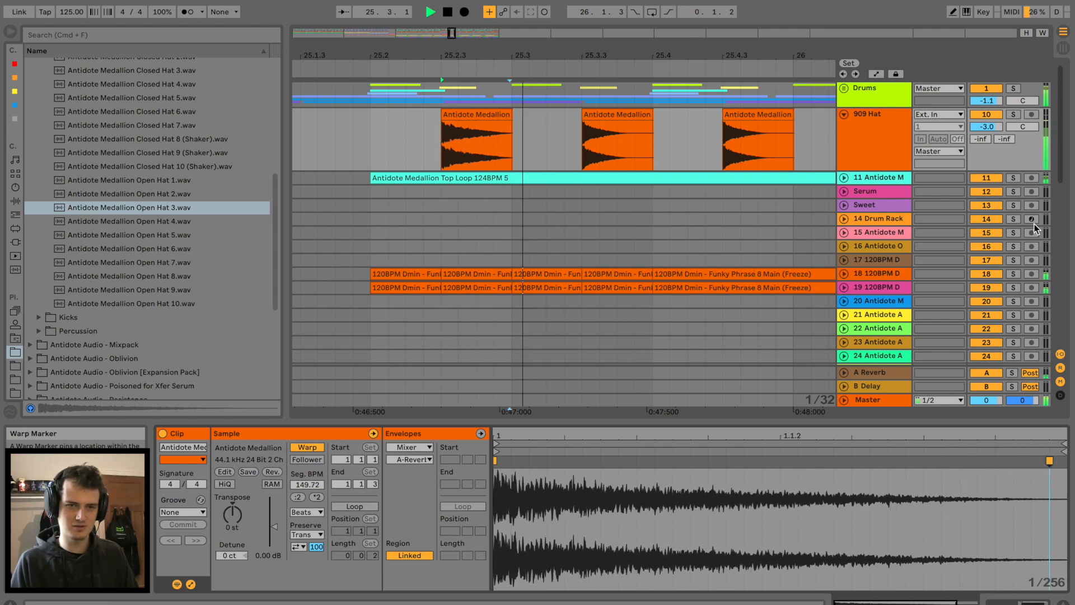
pyautogui.press('space')
pyautogui.click(1014, 114)
pyautogui.click(306, 512)
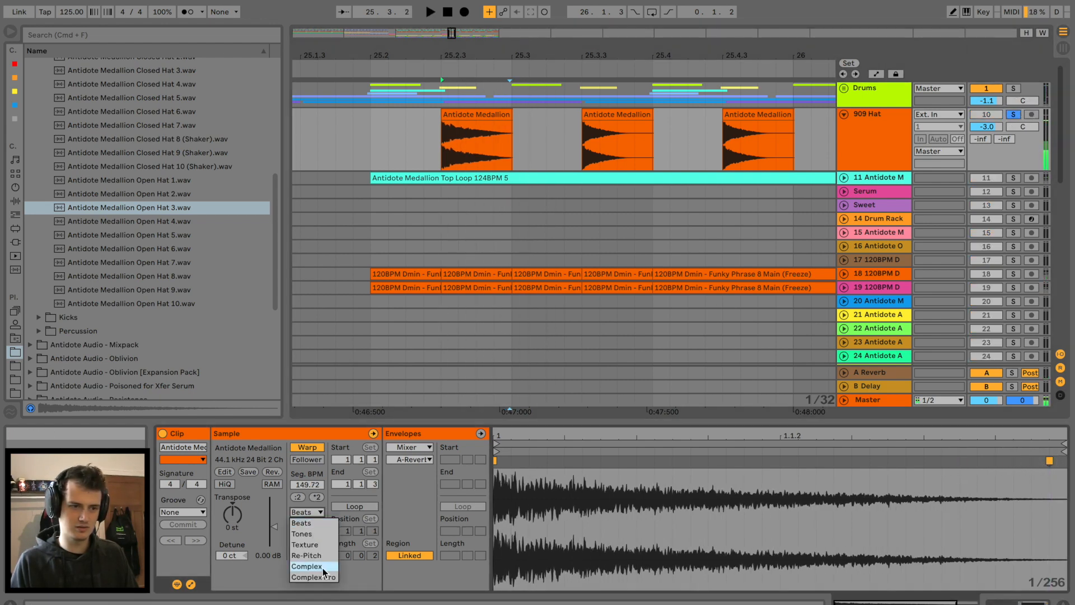
pyautogui.click(306, 566)
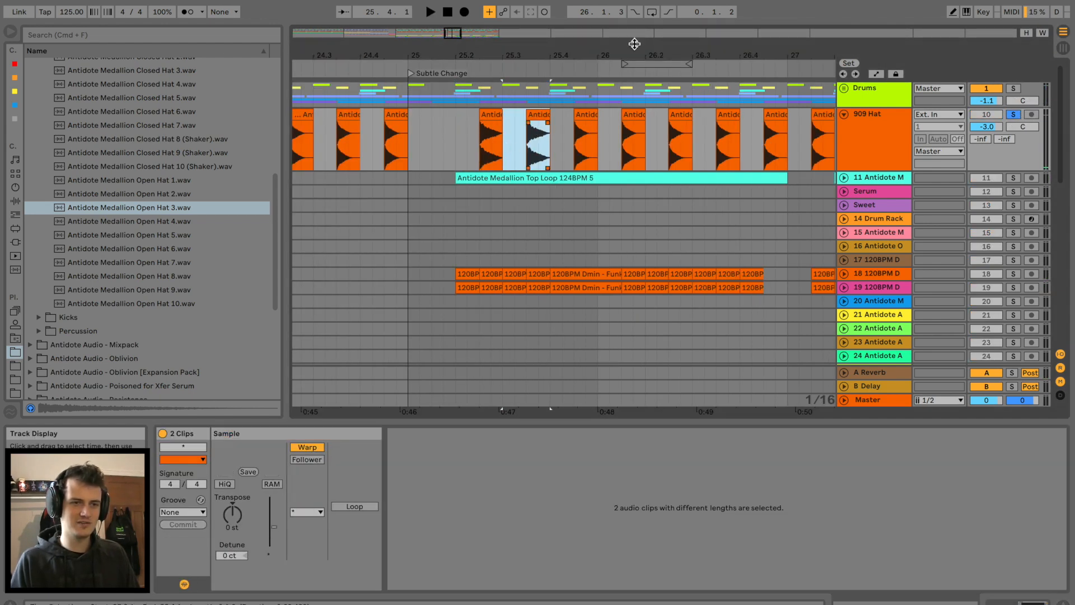
# Step: Duplicate the new hat clip with its preceding gap repeatedly along the 909 Hat track through Subtle Change
pyautogui.press('super+d')
pyautogui.press('super+d')
pyautogui.press('super+d')
pyautogui.press('super+d')
pyautogui.press('super+d')
pyautogui.press('super+d')
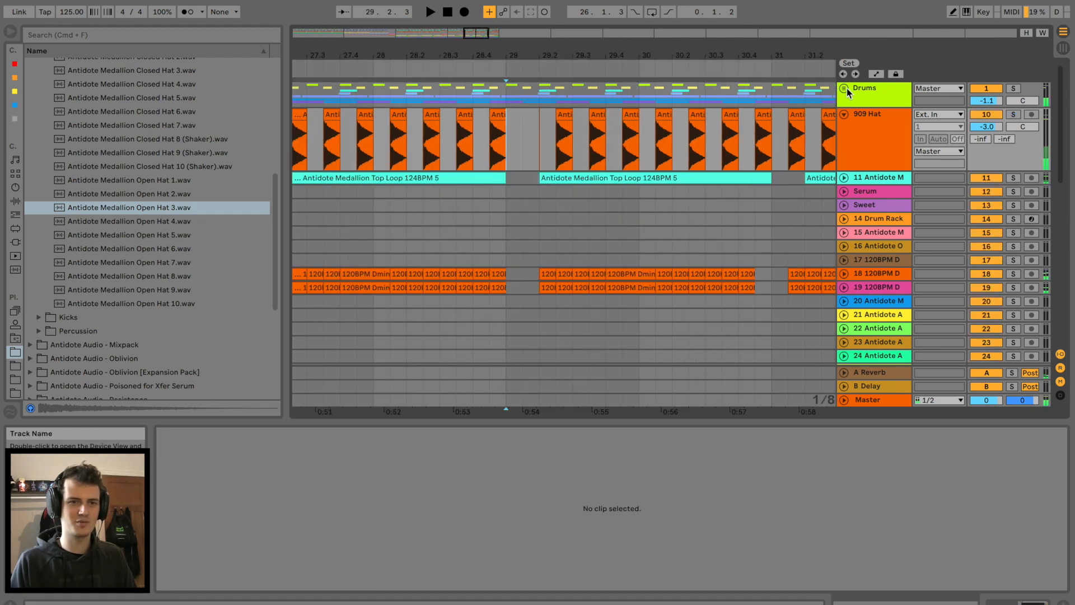
# Step: Automate Speaker On off for the kick track in the Drums group during the first beat of bar 29, and play from 28.3
pyautogui.click(844, 88)
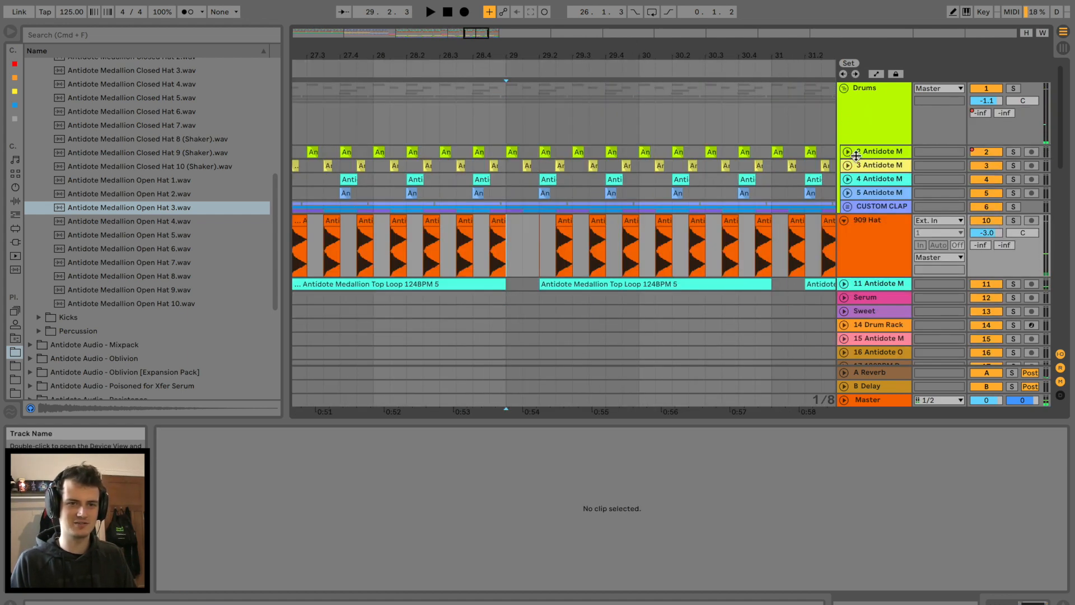
pyautogui.click(848, 152)
pyautogui.press('a')
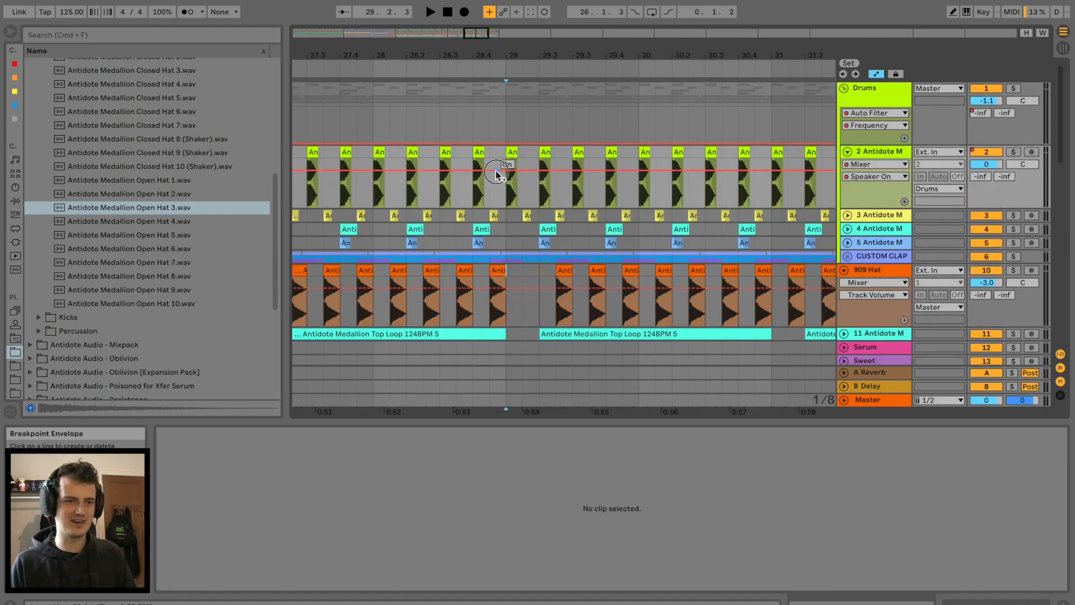
pyautogui.moveTo(535, 171); pyautogui.dragTo(535, 195)
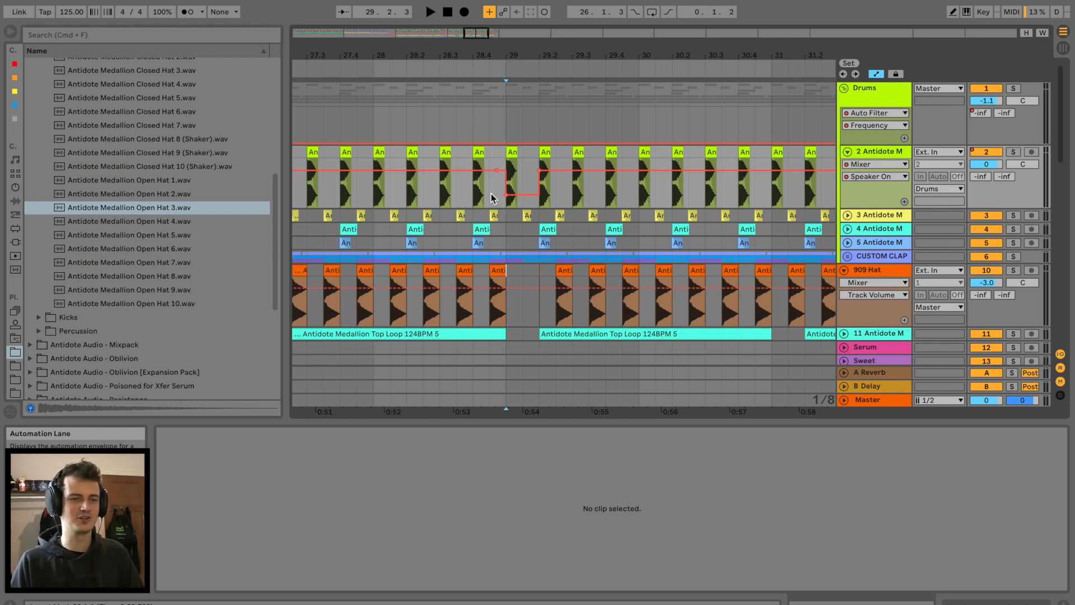
pyautogui.click(442, 190)
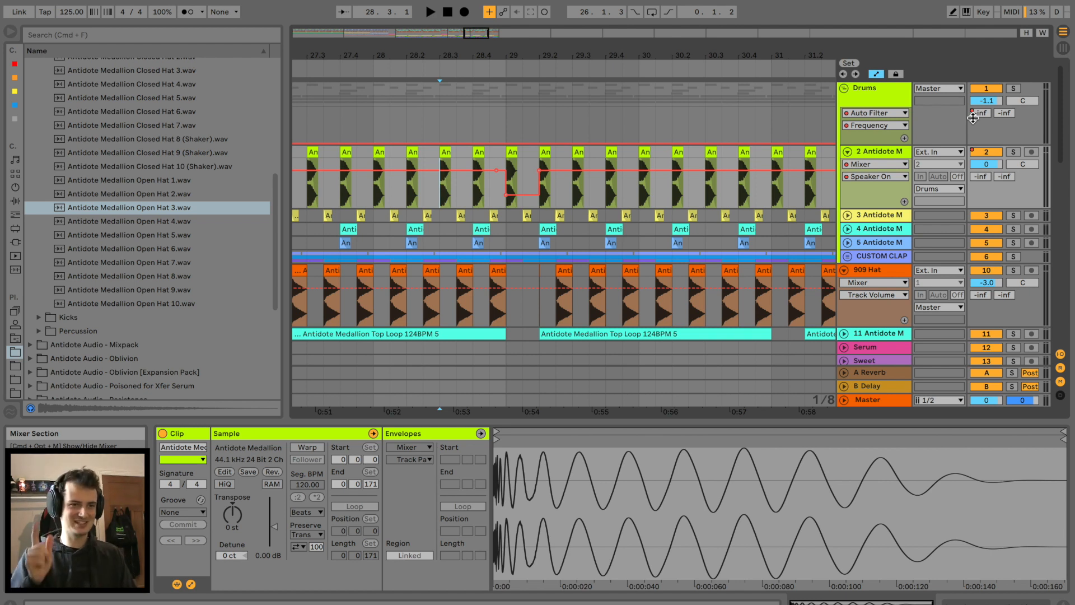
pyautogui.press('space')
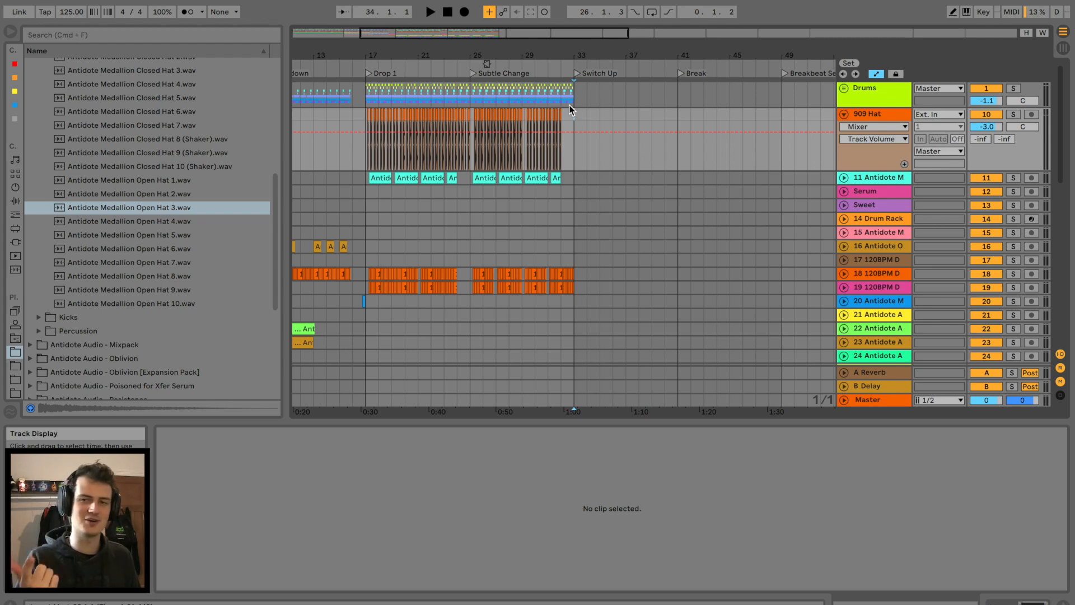
# Step: Rename the Switch Up locator at bar 33 as "(with chordprogression but bass)"
pyautogui.moveTo(390, 56); pyautogui.dragTo(386, 87)
pyautogui.hscroll(1, 439, 146)
pyautogui.scroll(-5, 439, 145)
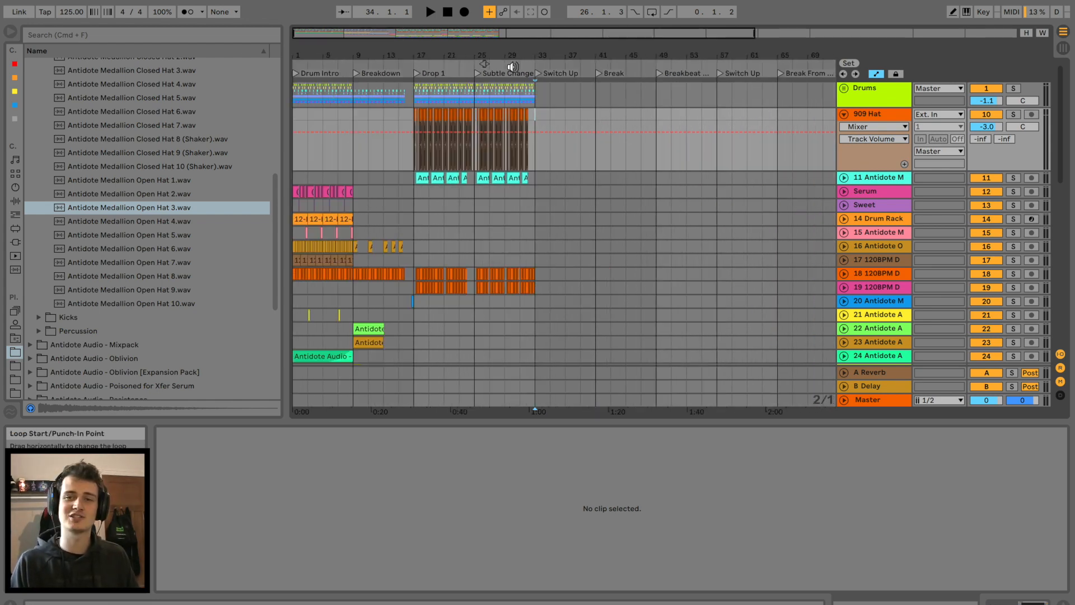
pyautogui.moveTo(543, 57); pyautogui.dragTo(540, 66)
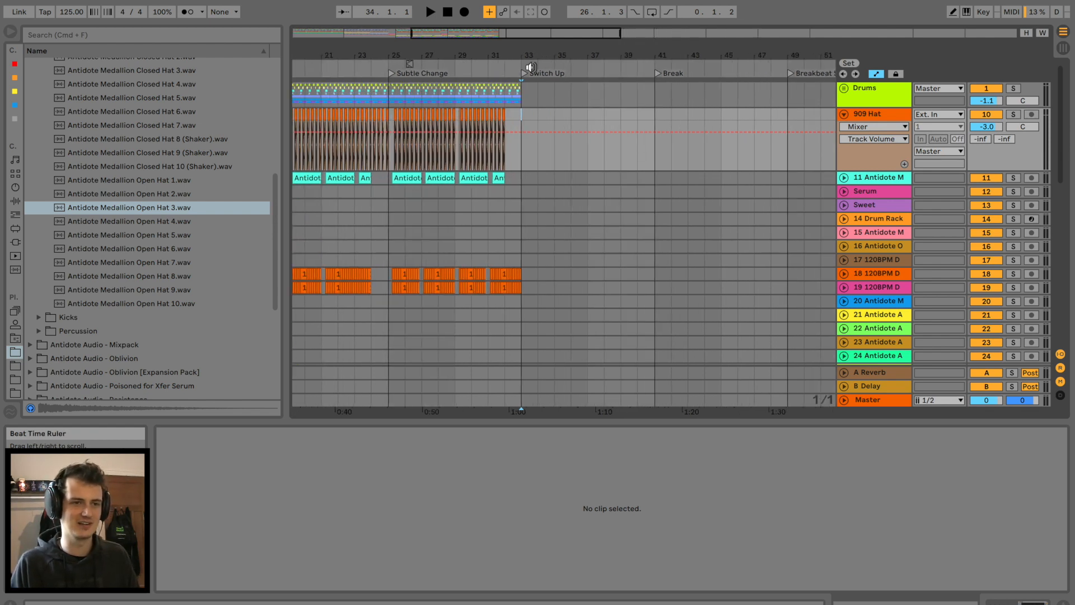
pyautogui.rightClick(525, 70)
pyautogui.click(551, 88)
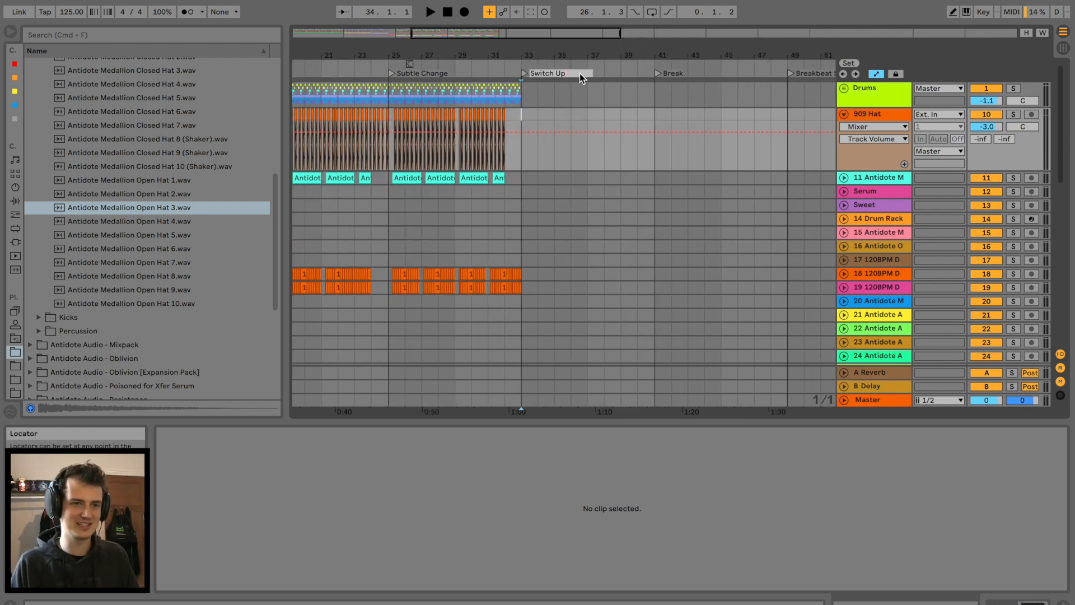
pyautogui.write('(with chordprogres')
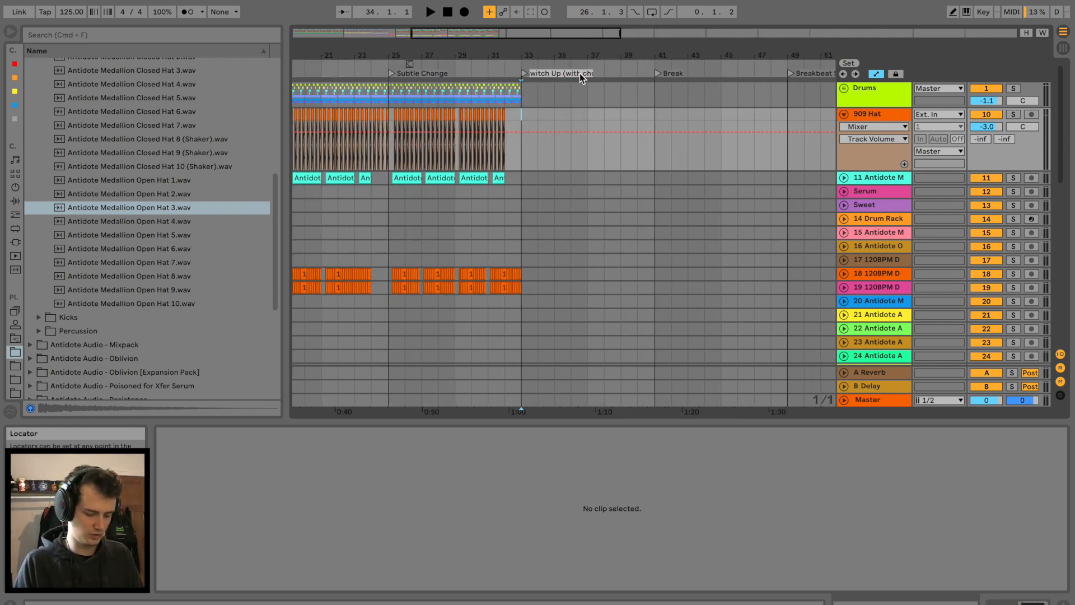
pyautogui.write('sion but bas')
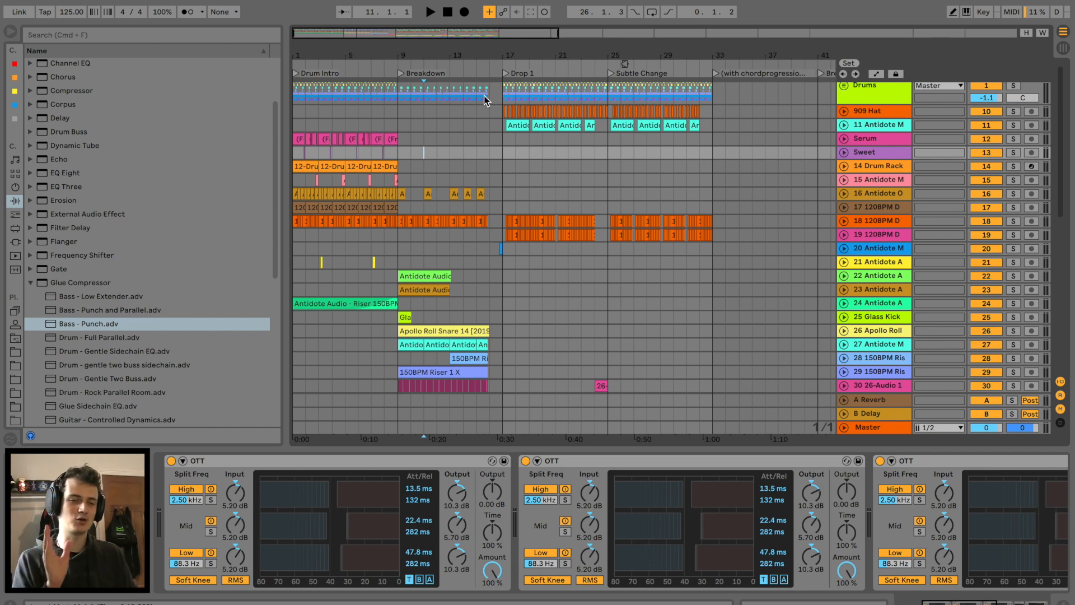
# Step: Play the arrangement from bar 13 through Drop 1 and Subtle Change, following the clips on all tracks
pyautogui.hscroll(5, 532, 128)
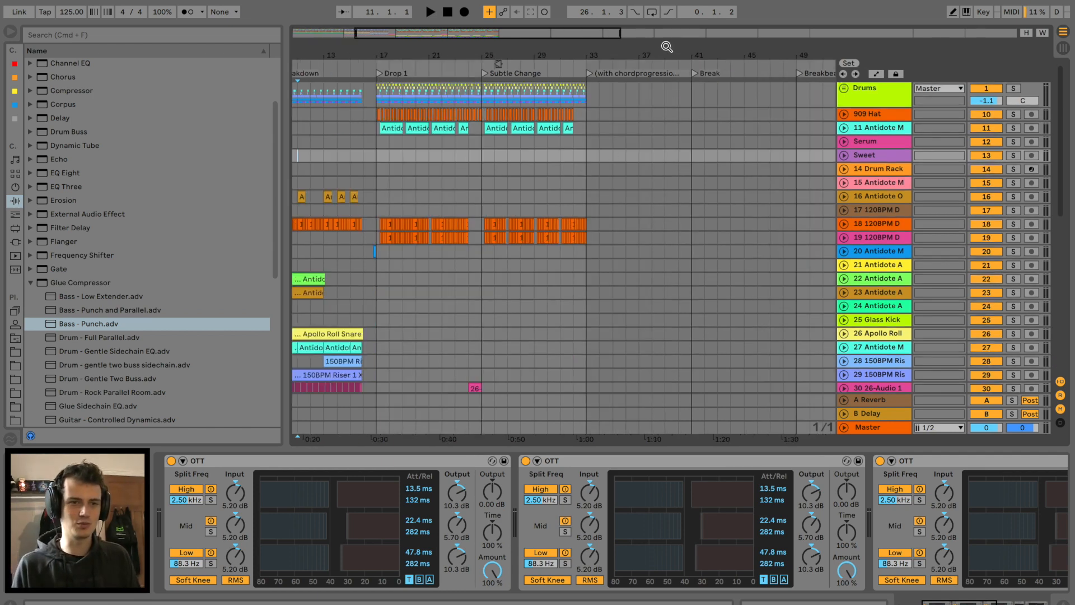
pyautogui.moveTo(667, 47); pyautogui.dragTo(667, 48)
pyautogui.moveTo(581, 56); pyautogui.dragTo(581, 45)
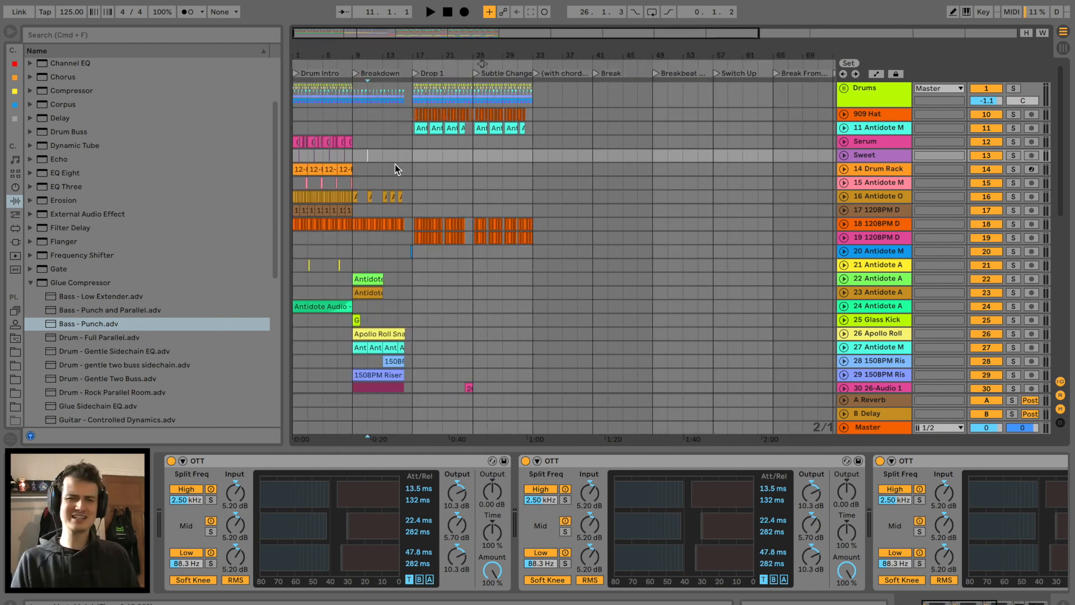
pyautogui.click(384, 158)
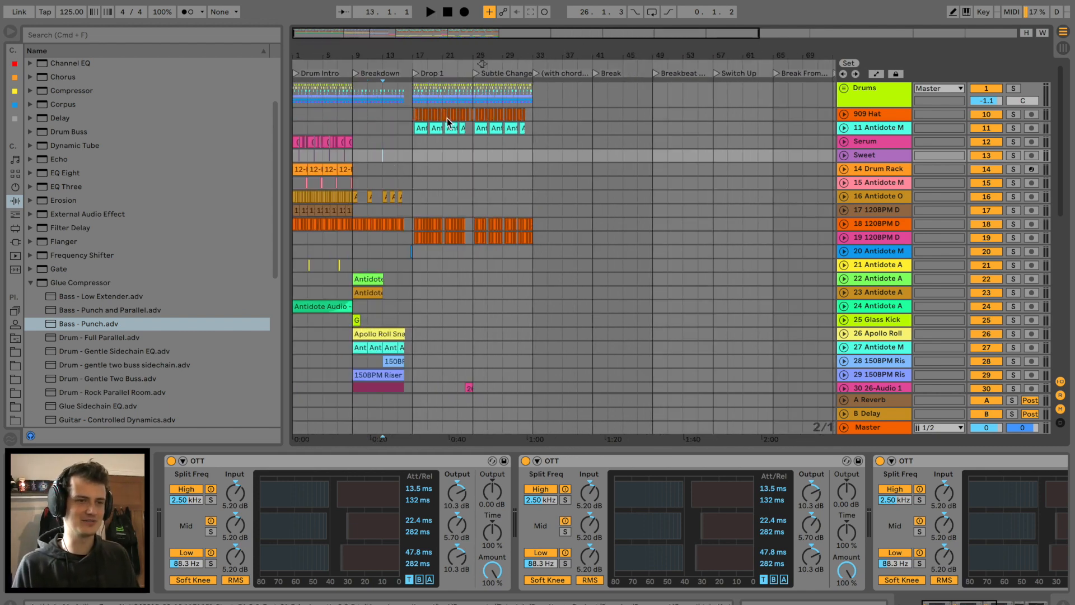
pyautogui.moveTo(407, 55); pyautogui.dragTo(397, 55)
pyautogui.hscroll(-3, 436, 113)
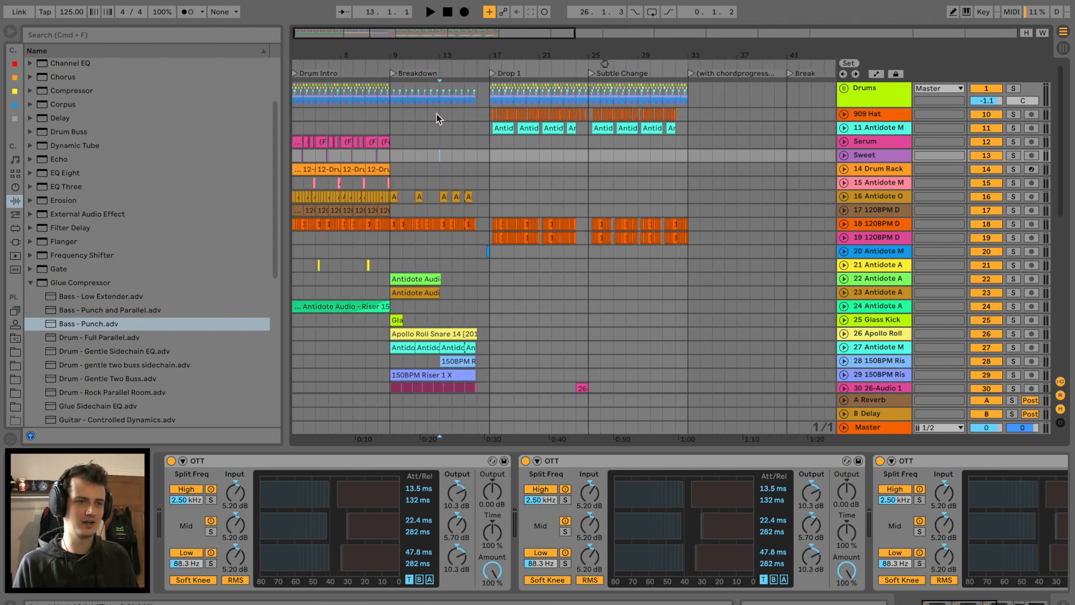
pyautogui.hscroll(3, 437, 113)
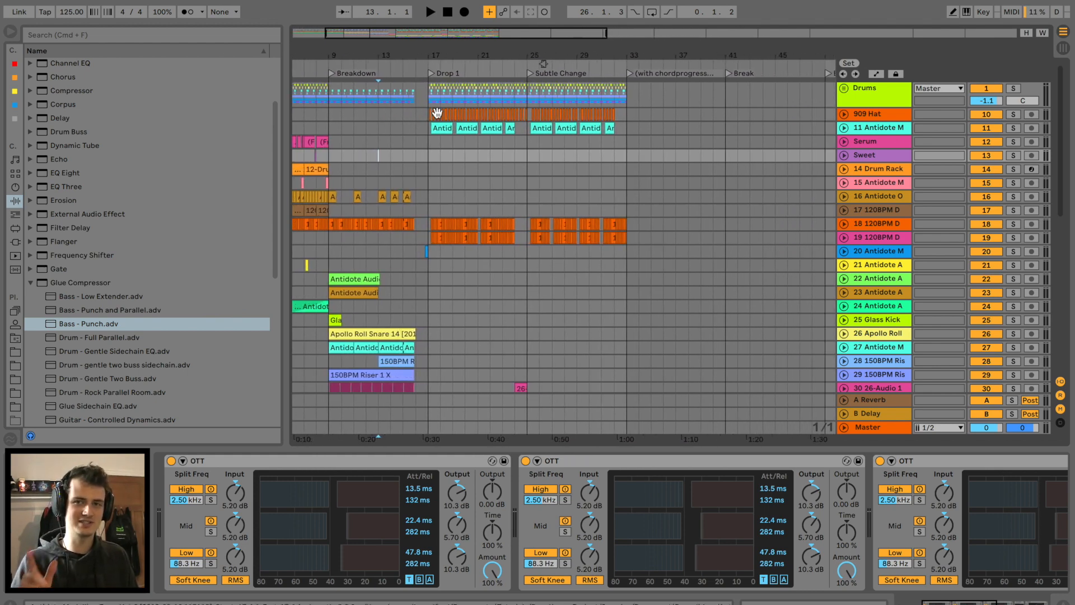
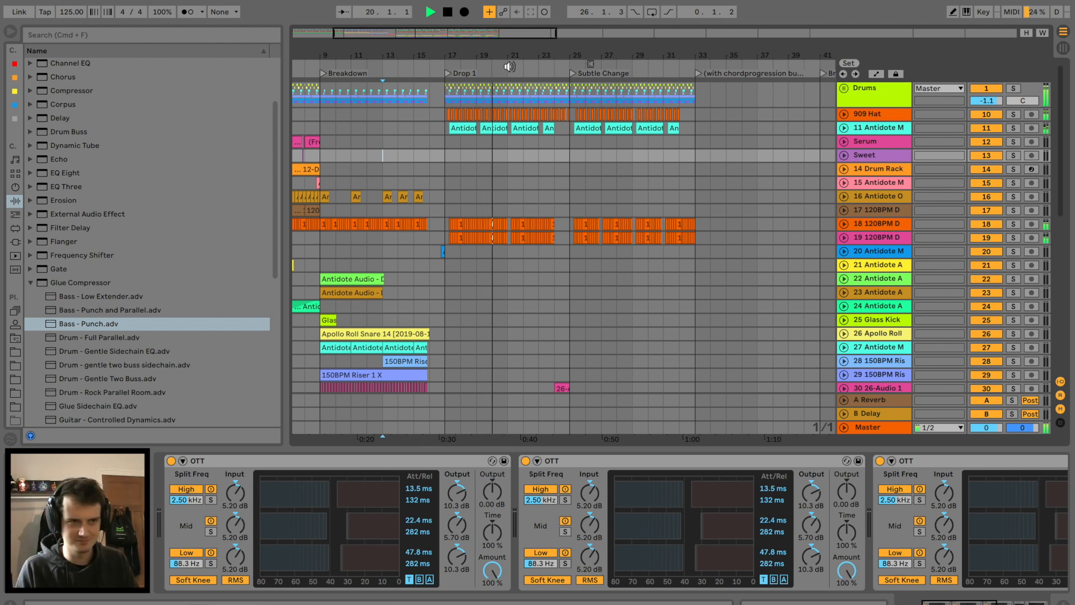
pyautogui.moveTo(488, 55); pyautogui.dragTo(476, 64)
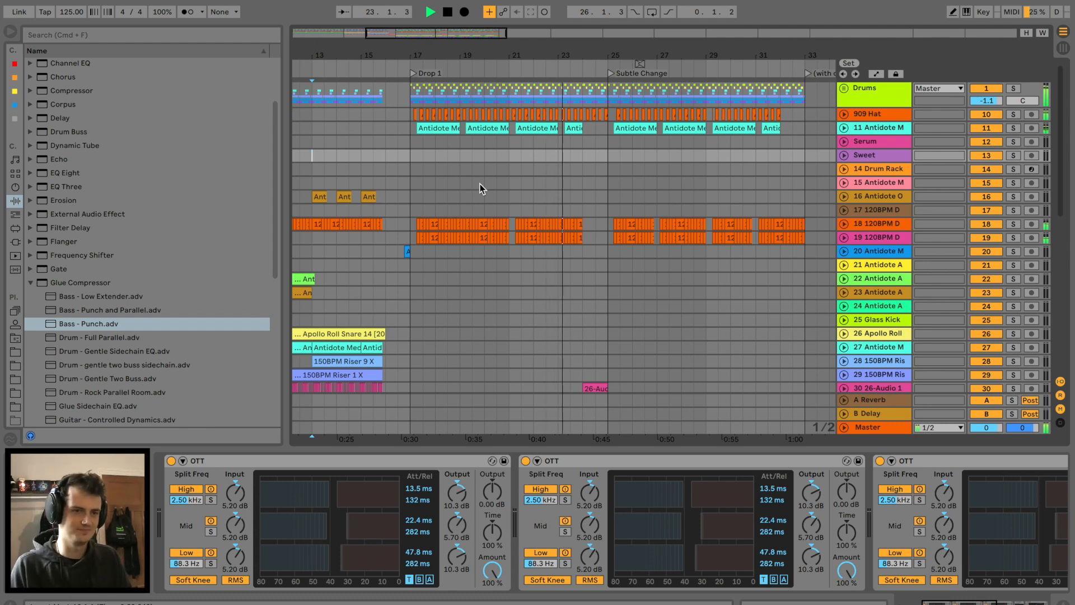
pyautogui.hscroll(3, 480, 184)
pyautogui.scroll(-1, 479, 185)
pyautogui.scroll(-1, 480, 184)
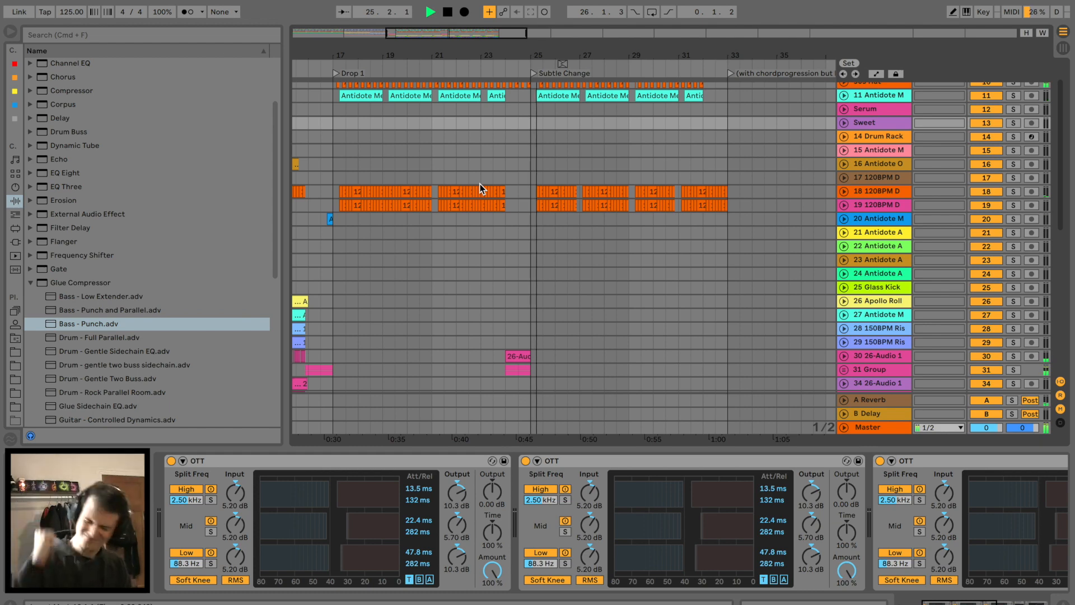
pyautogui.hscroll(4, 507, 214)
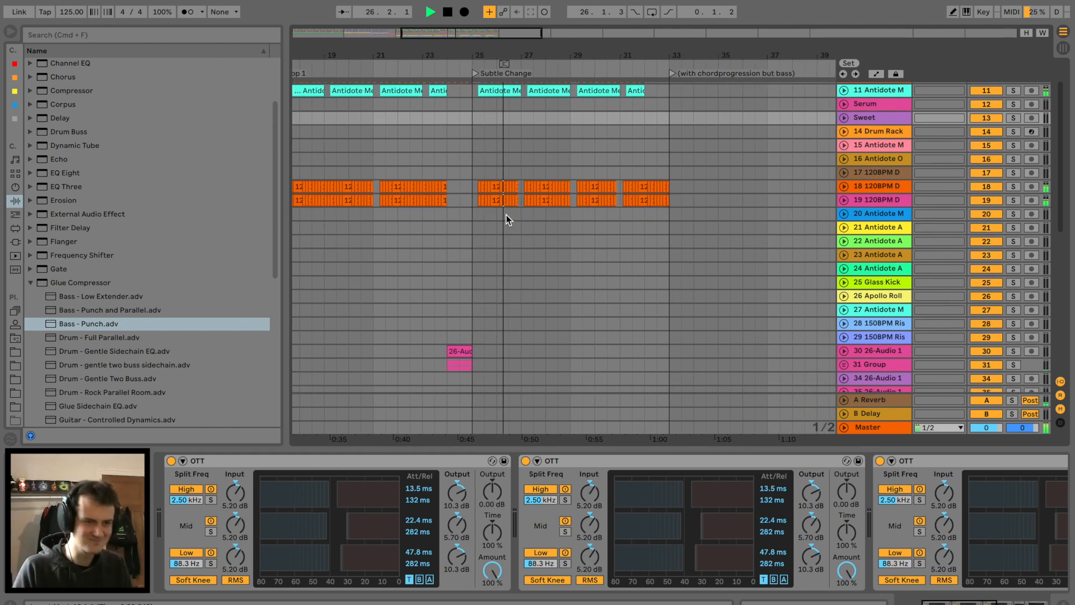
pyautogui.scroll(3, 507, 215)
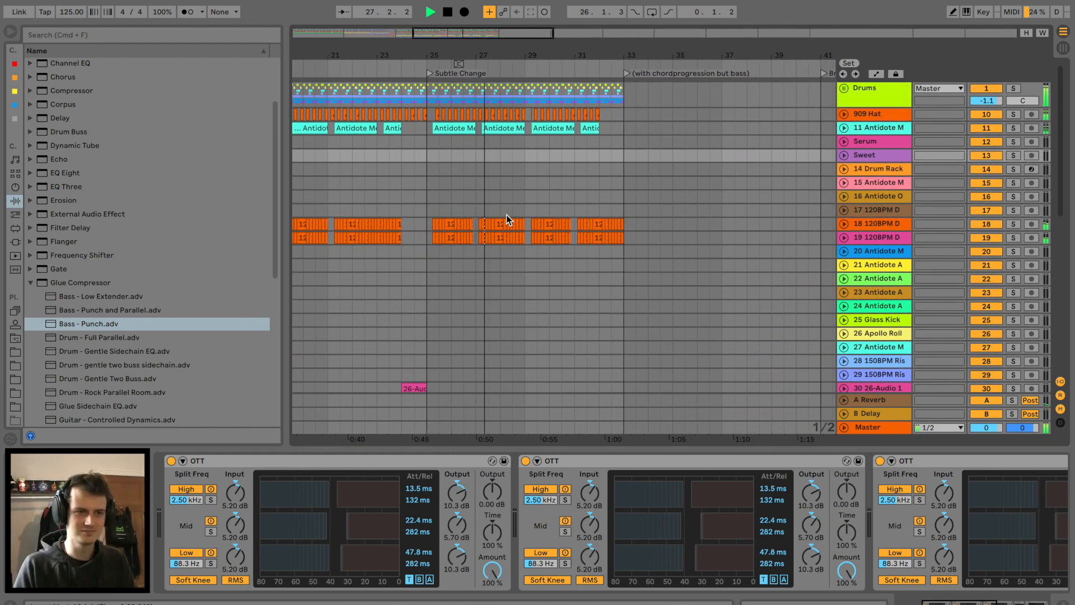
pyautogui.scroll(-10, 506, 214)
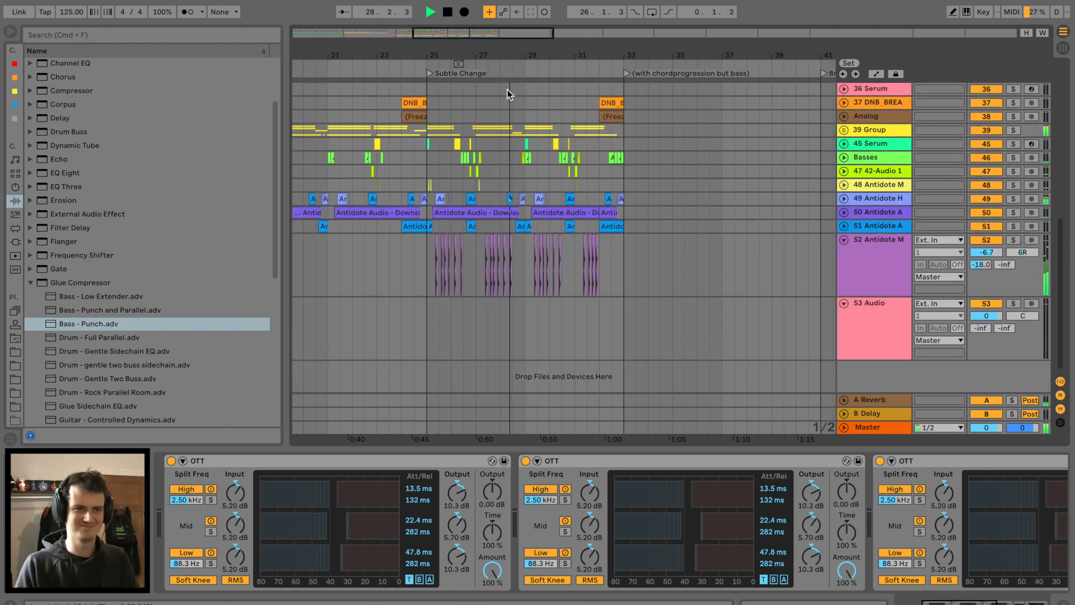
pyautogui.moveTo(502, 52); pyautogui.dragTo(537, 48)
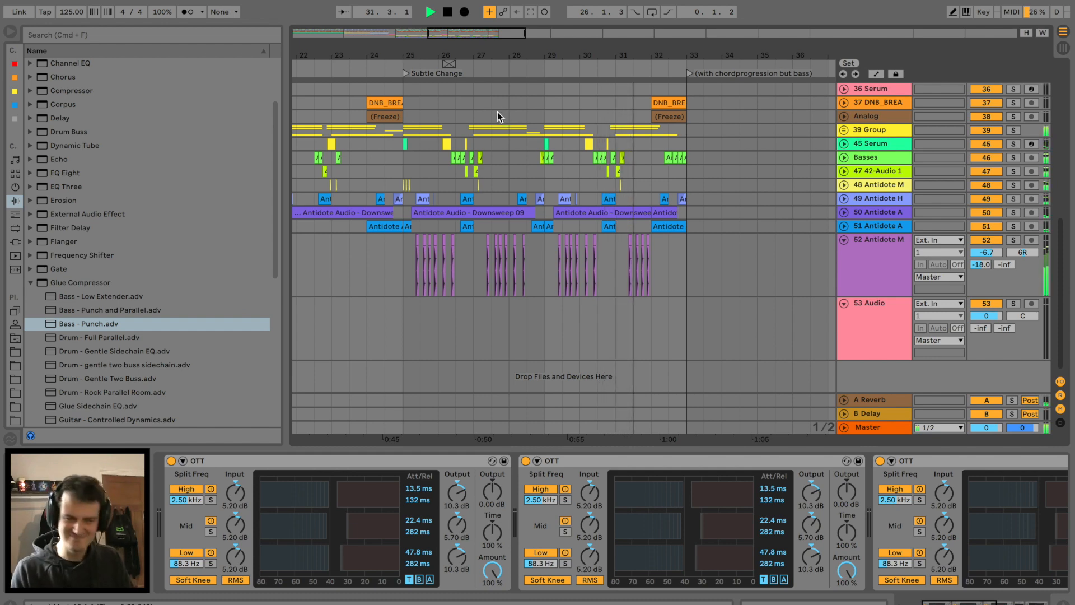
pyautogui.scroll(2, 539, 180)
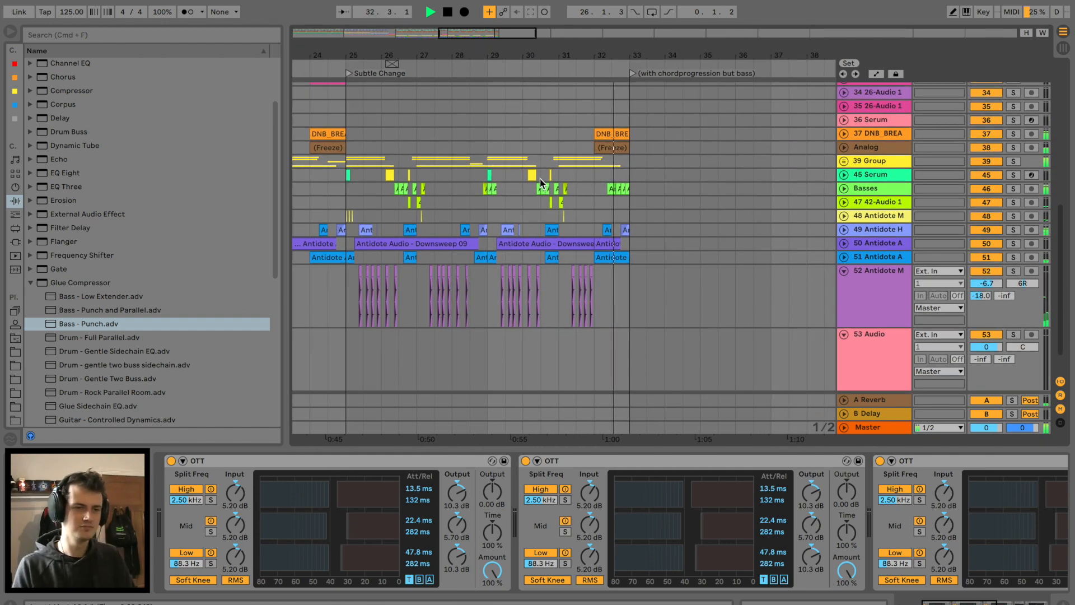